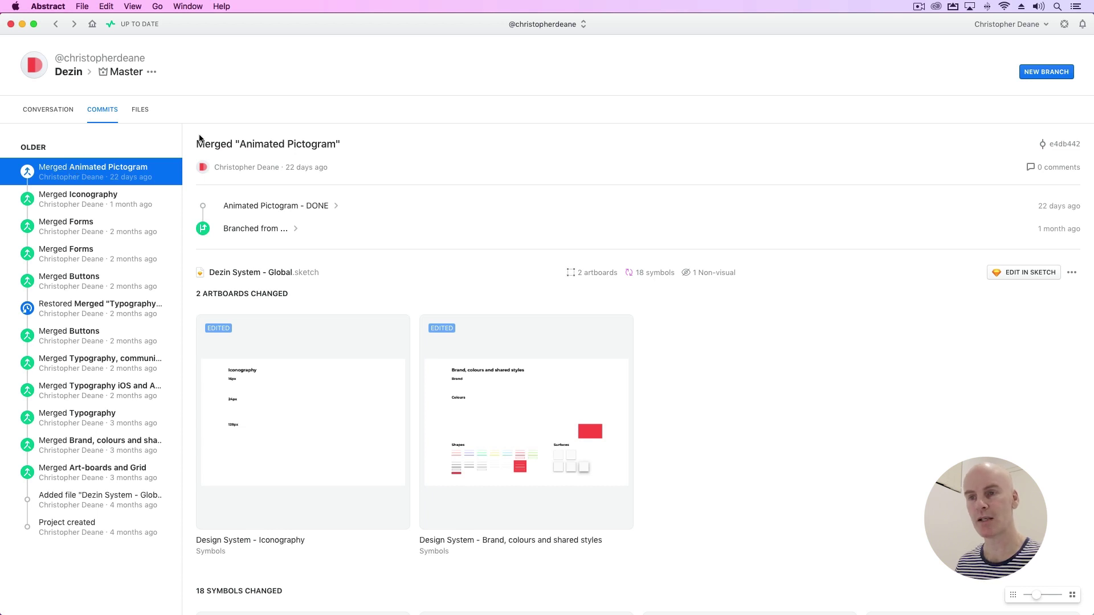
Step: Review the Master branch's conversation, files and the "Animated Pictogram" merge commit, including the actions available for its Sketch file
click(54, 117)
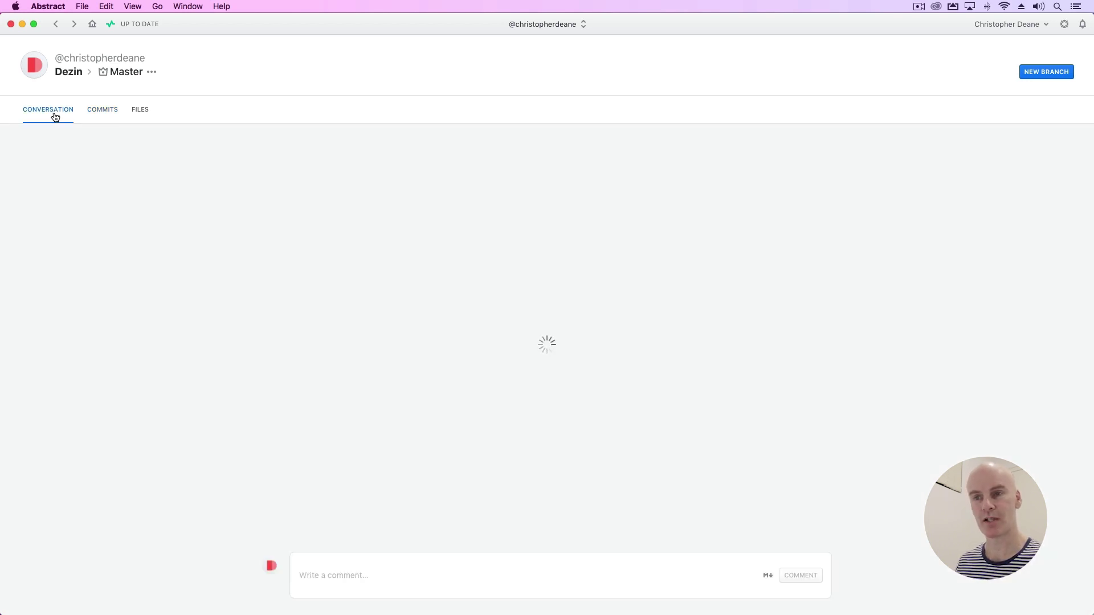
click(100, 114)
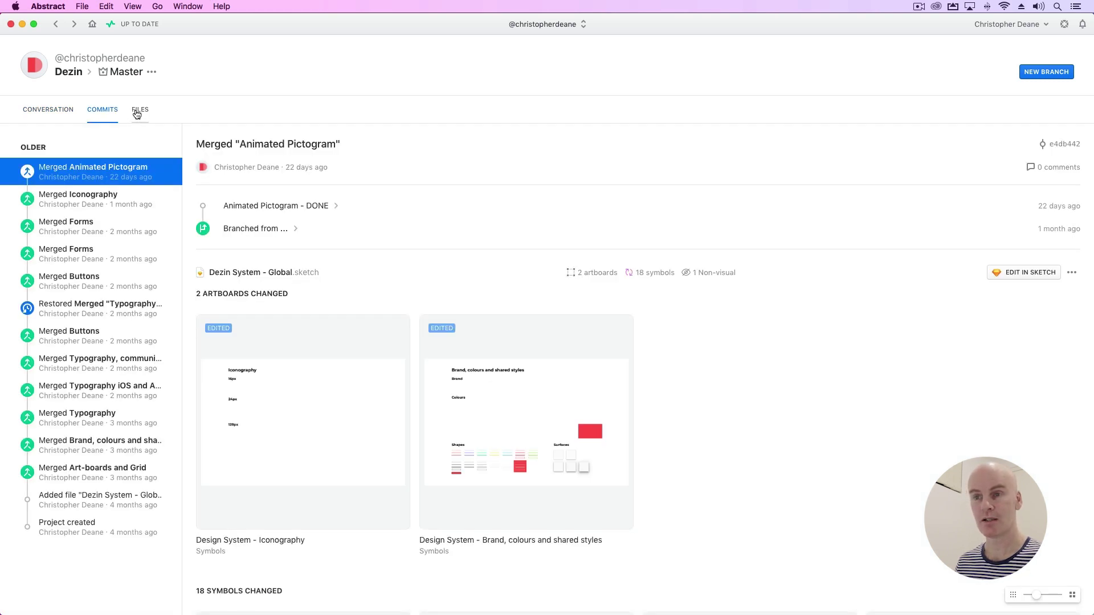
click(136, 114)
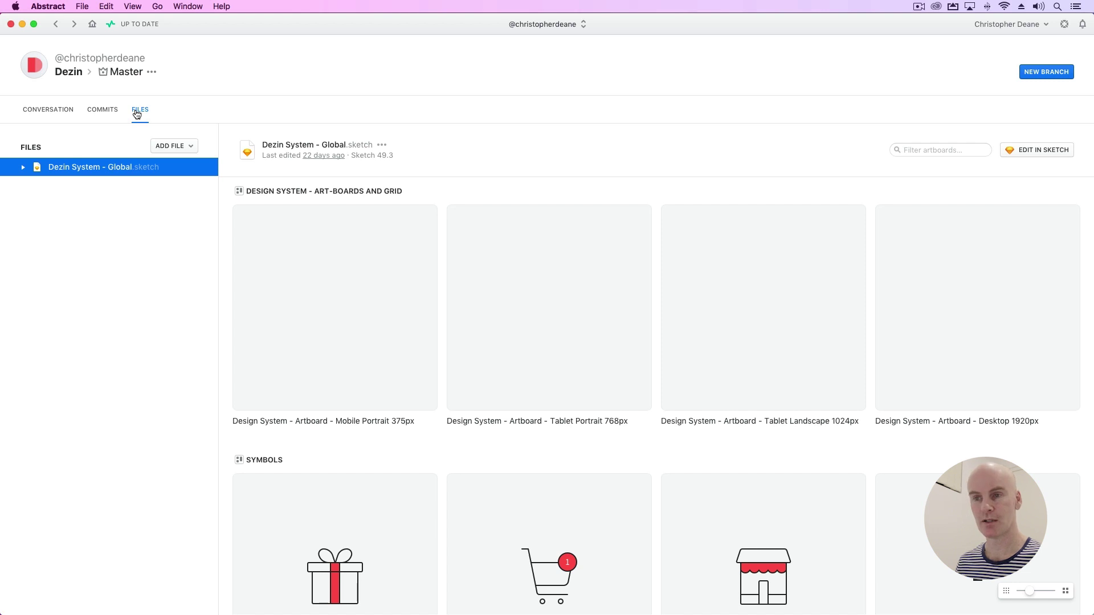
click(103, 112)
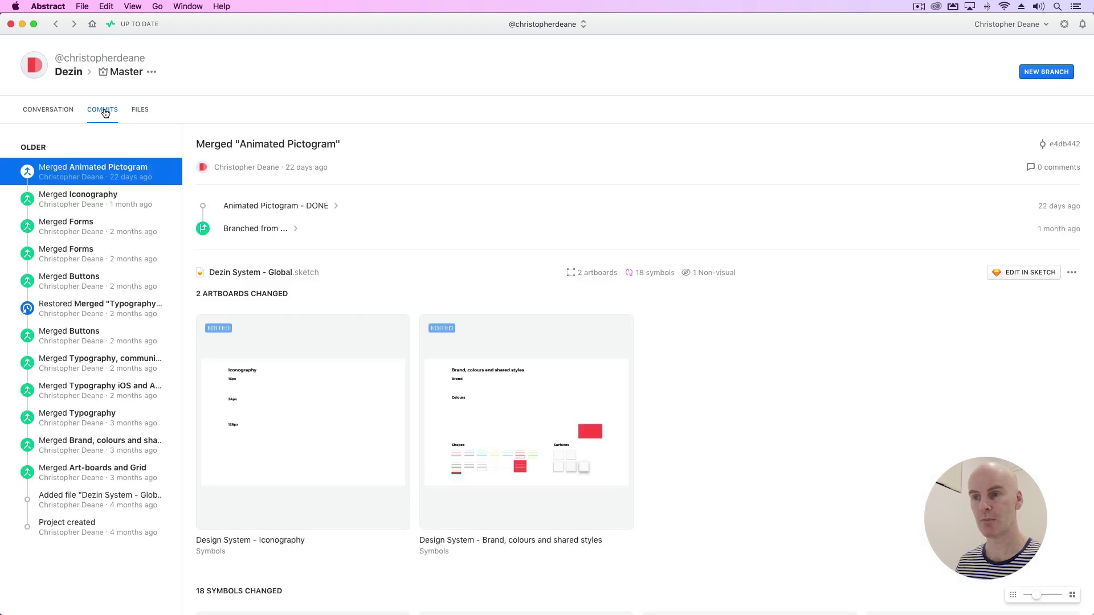
scroll(596, 209, down, 15)
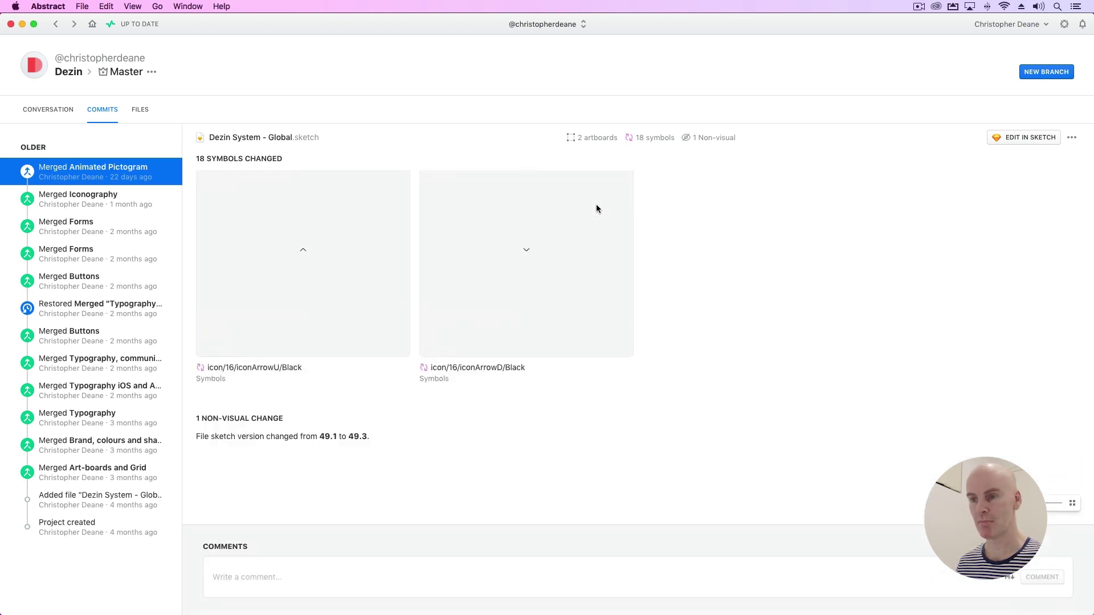
scroll(597, 209, up, 10)
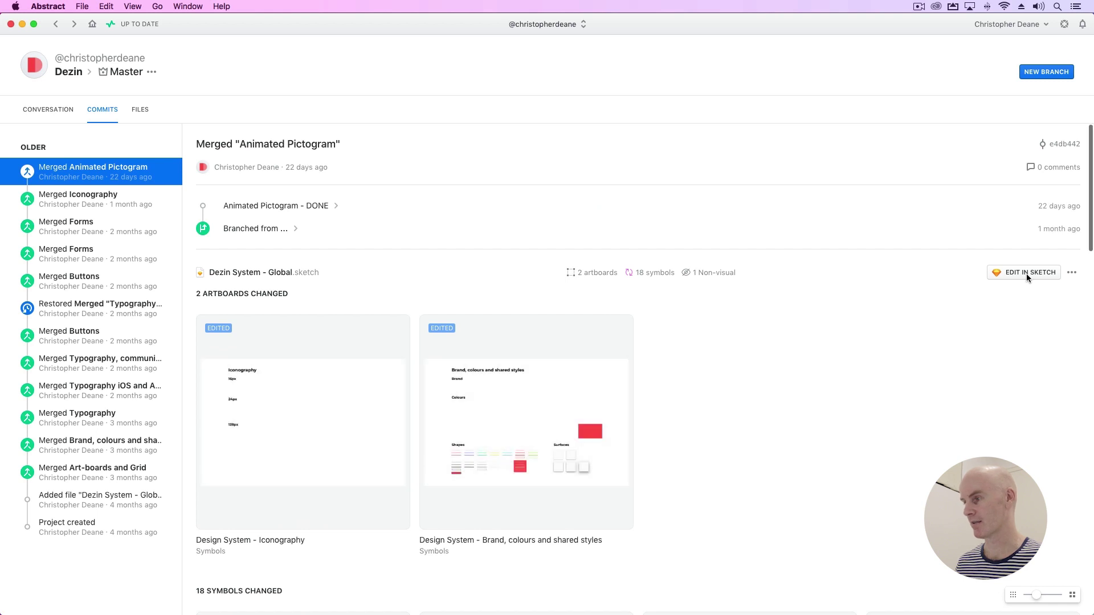
click(1072, 273)
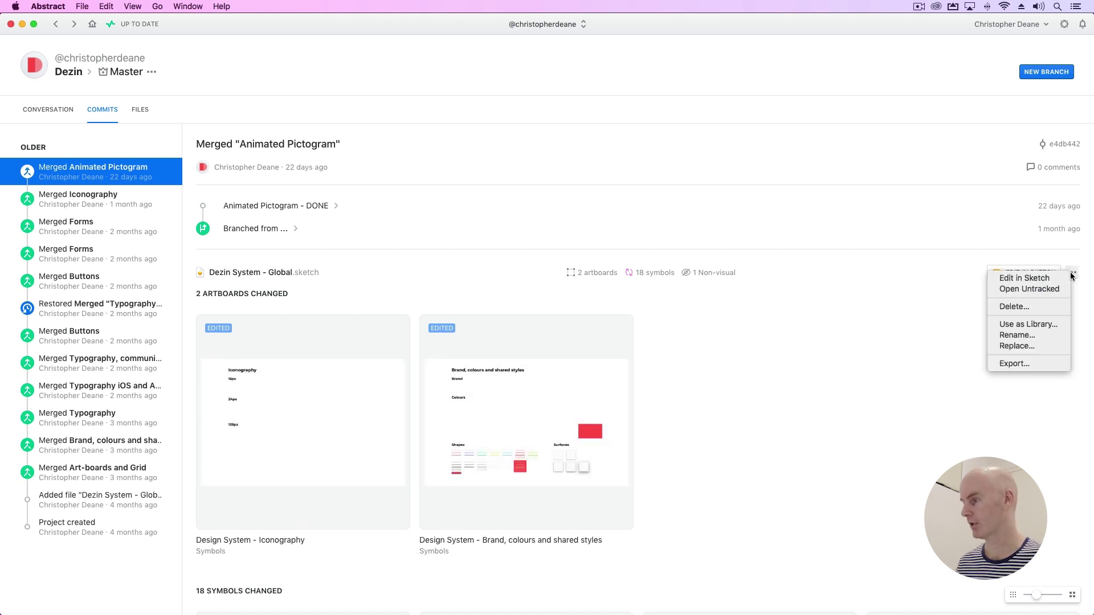
click(778, 276)
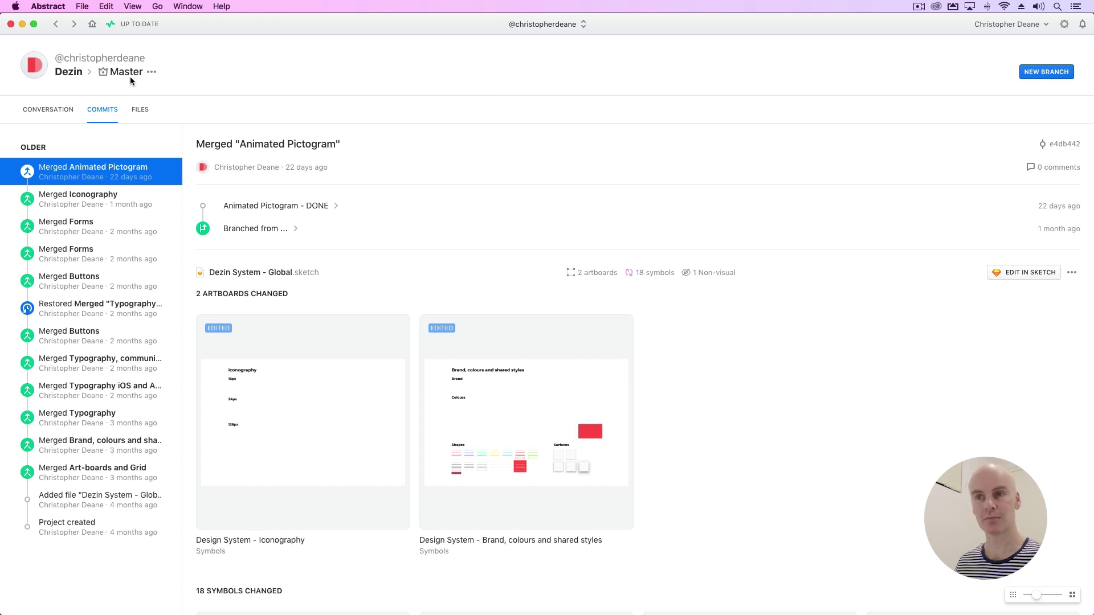
Step: View the application's version information and close it
click(41, 5)
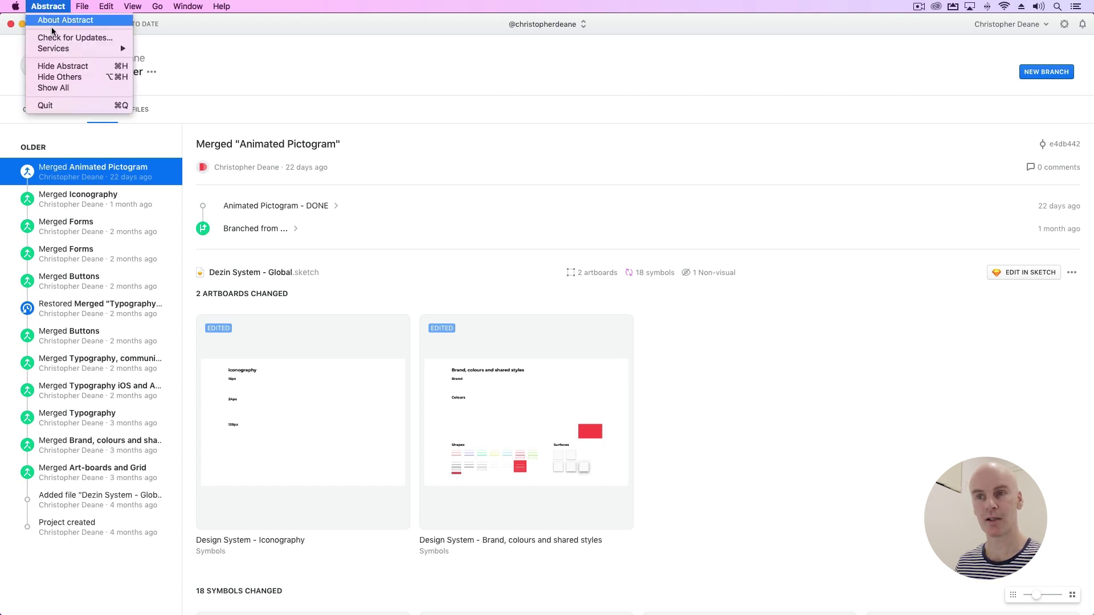
click(653, 140)
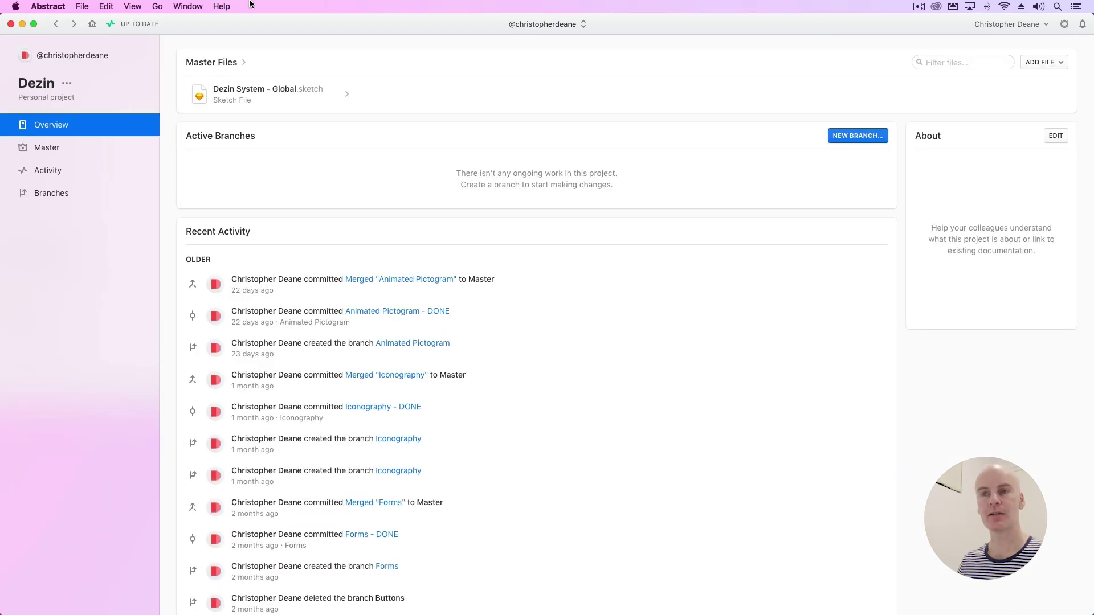
click(48, 7)
key(Return)
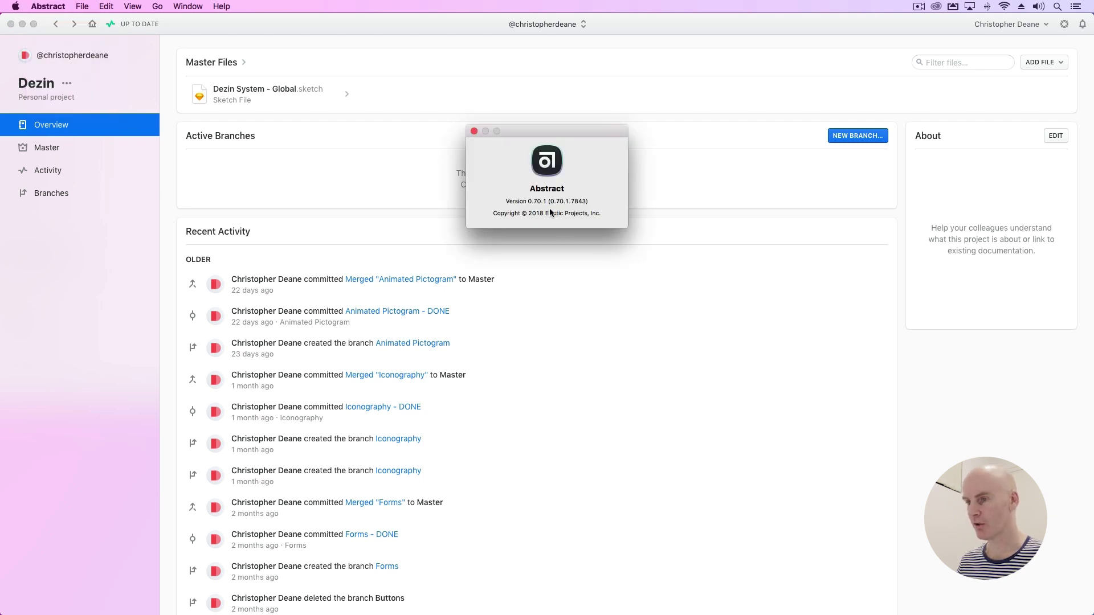
click(475, 132)
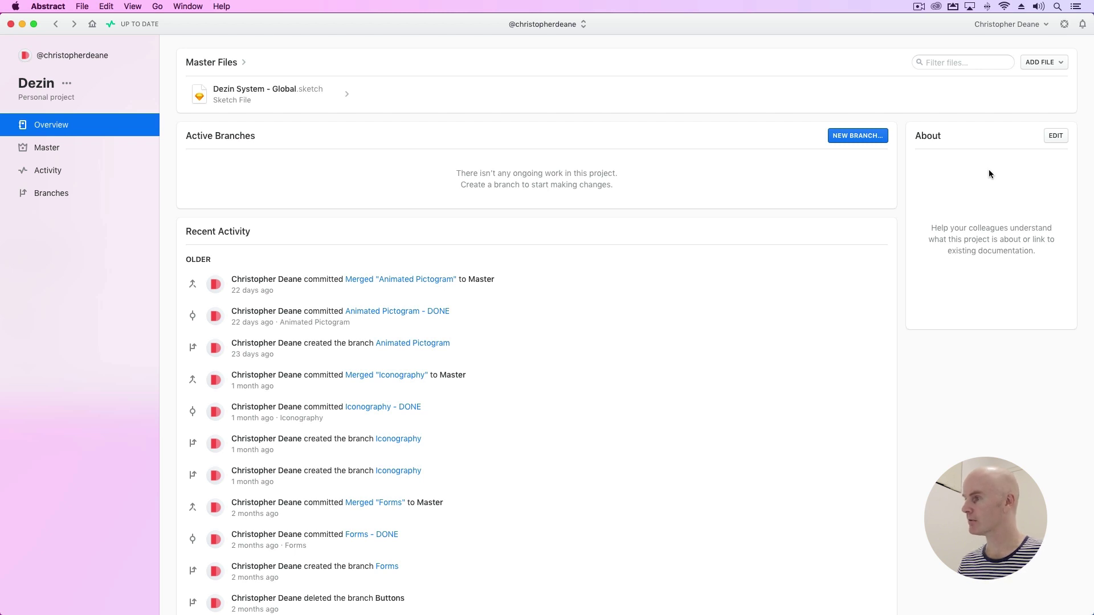
Step: Inspect the Dezin project's About description editor and the recent activity list on the overview
click(1056, 135)
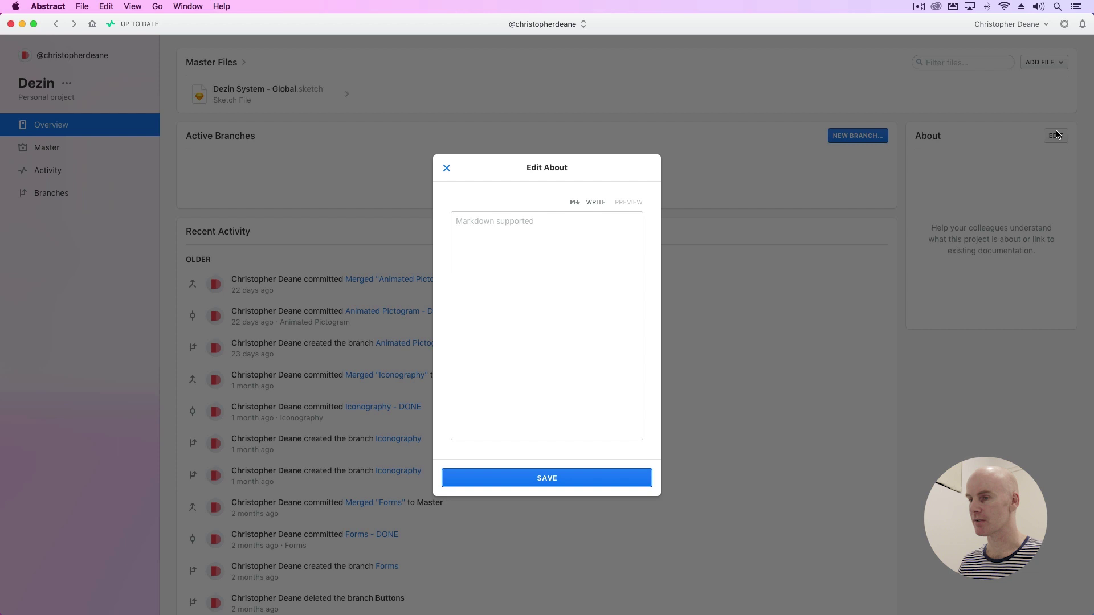
click(448, 169)
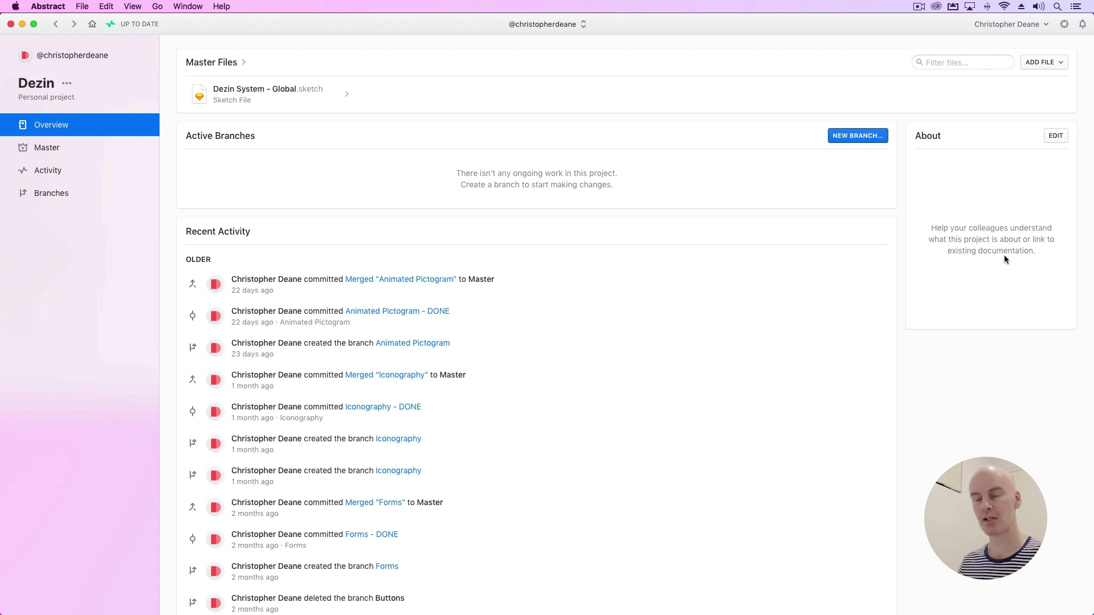
scroll(410, 294, down, 3)
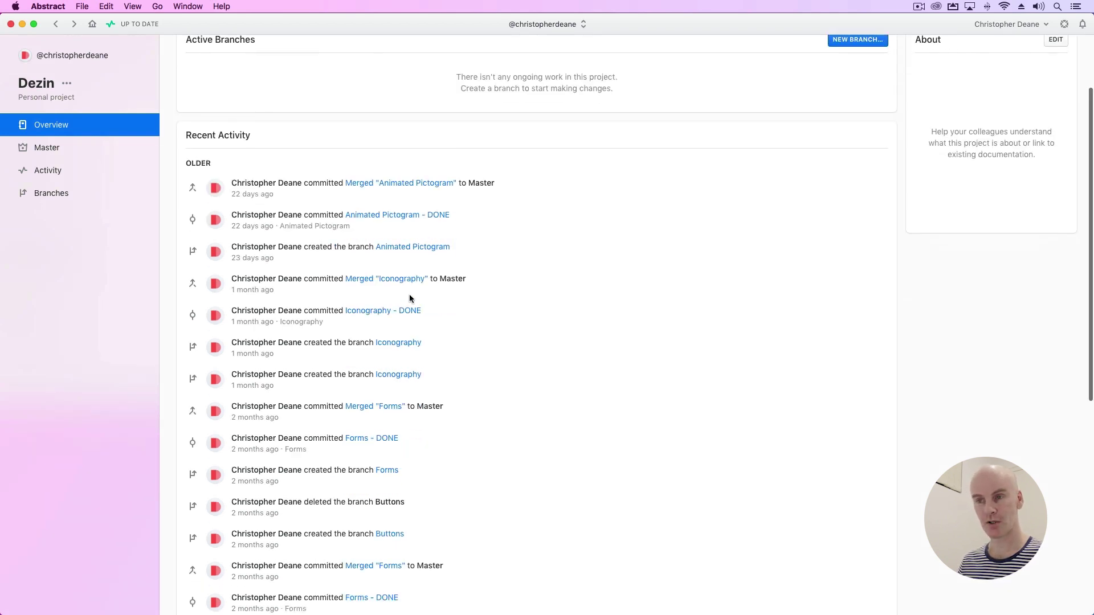
scroll(633, 237, down, 2)
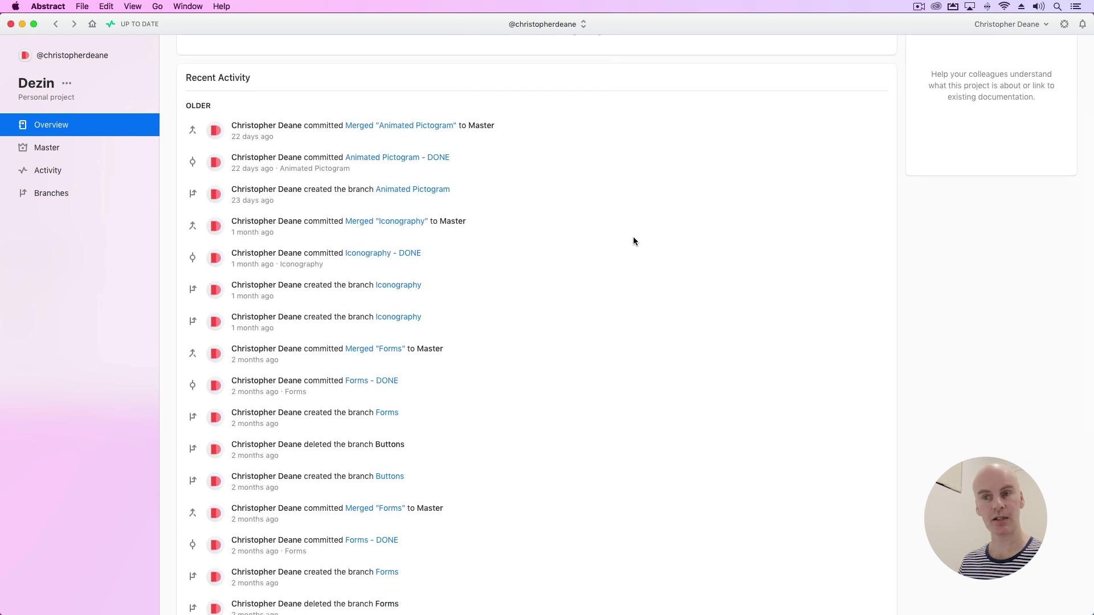
Step: Examine the changes in Master's "Animated Pictogram", "Iconography" and two "Forms" merge commits
click(393, 126)
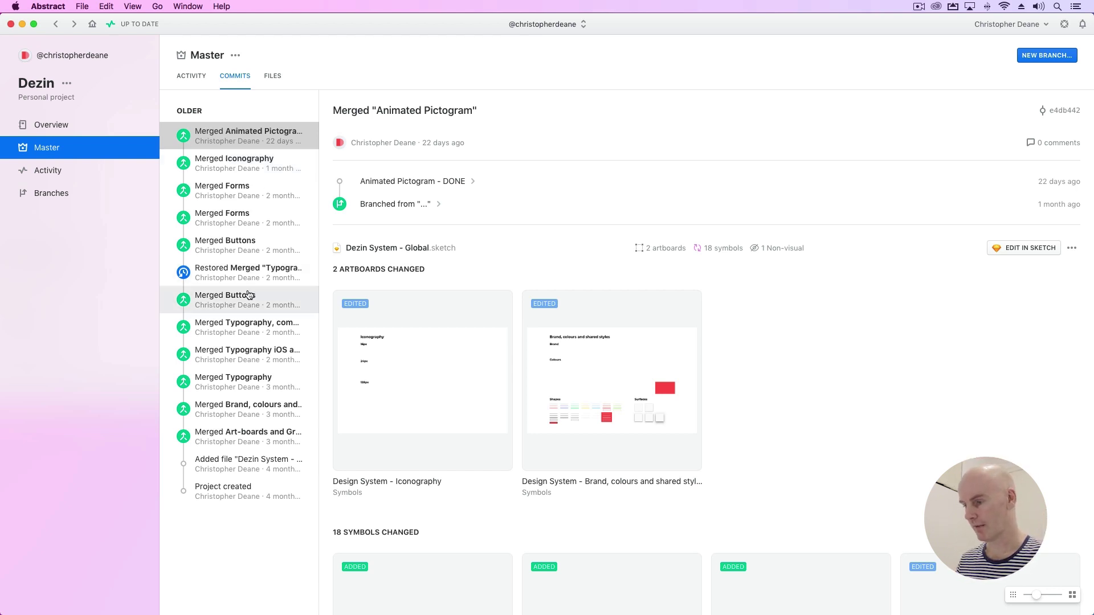
click(258, 167)
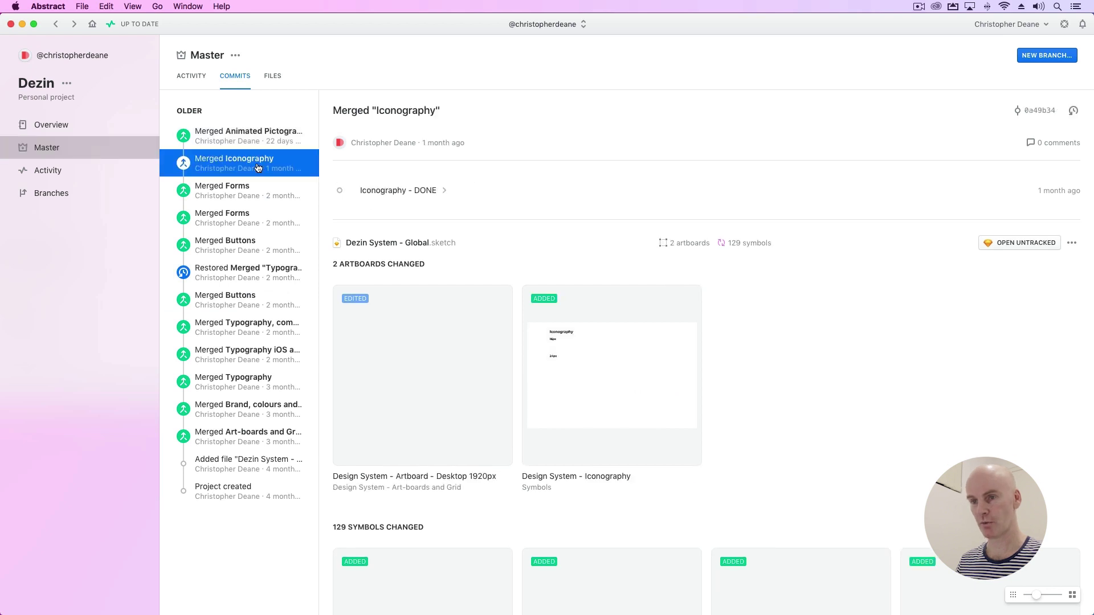
click(257, 197)
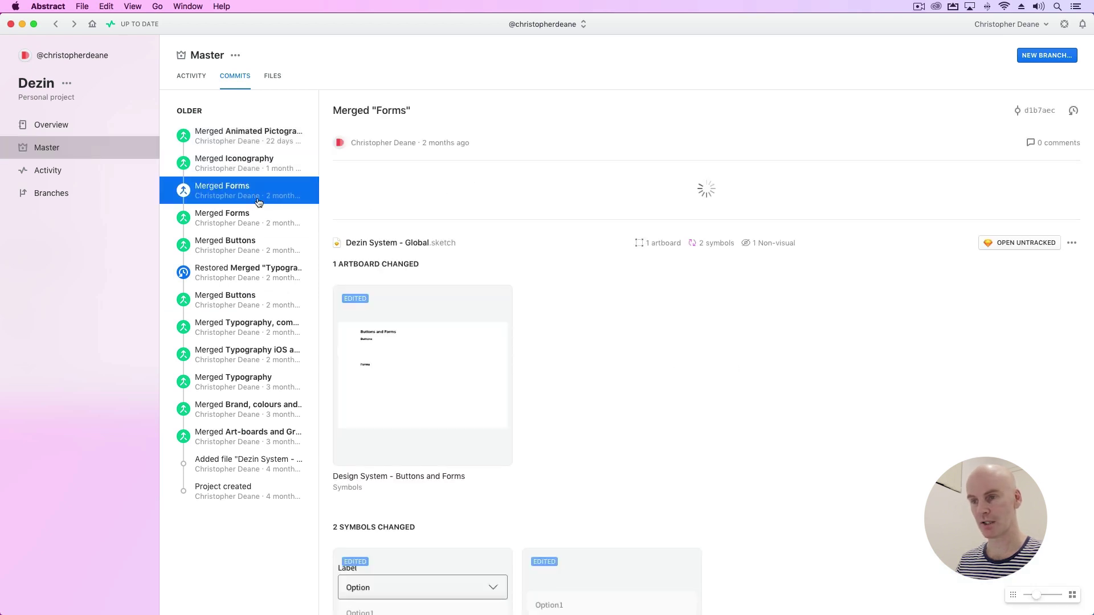
click(254, 216)
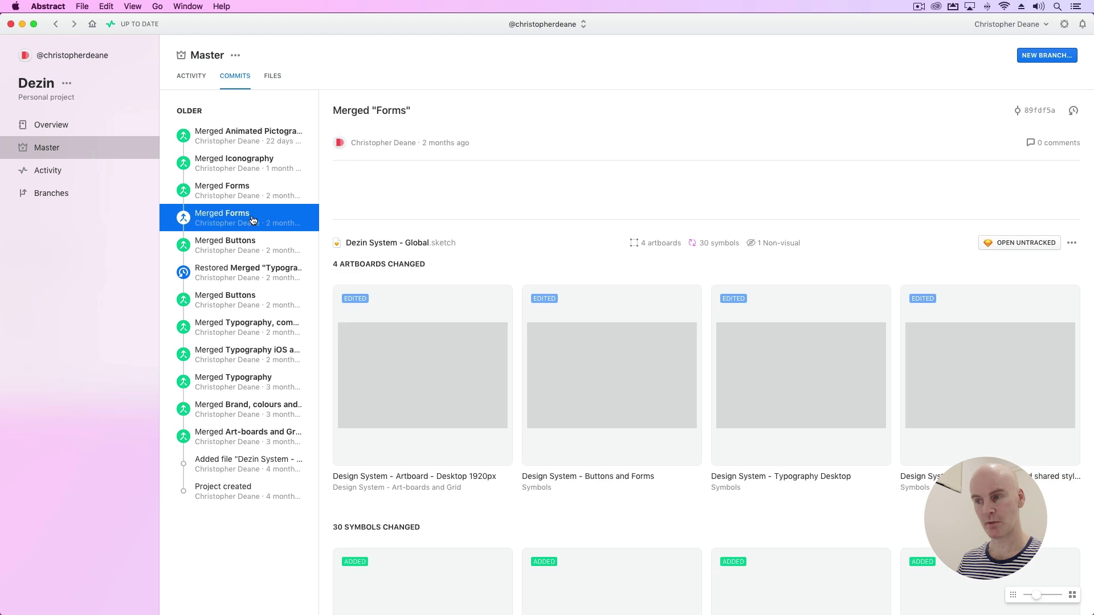
click(255, 138)
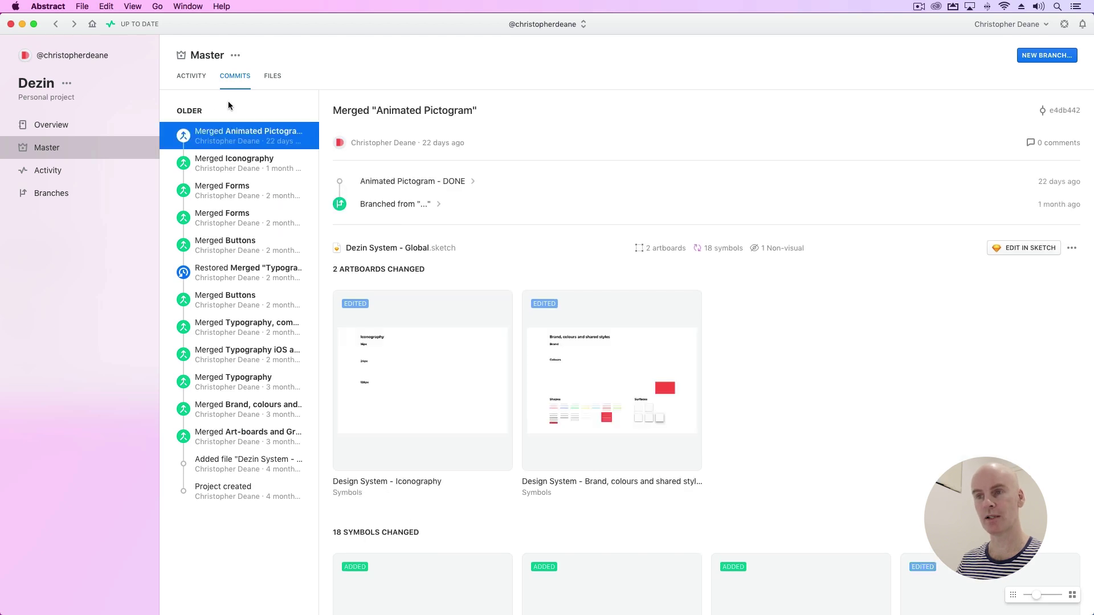
Step: Inspect Master's activity and the art-boards and Symbols pages inside the Dezin System - Global.sketch file
click(198, 78)
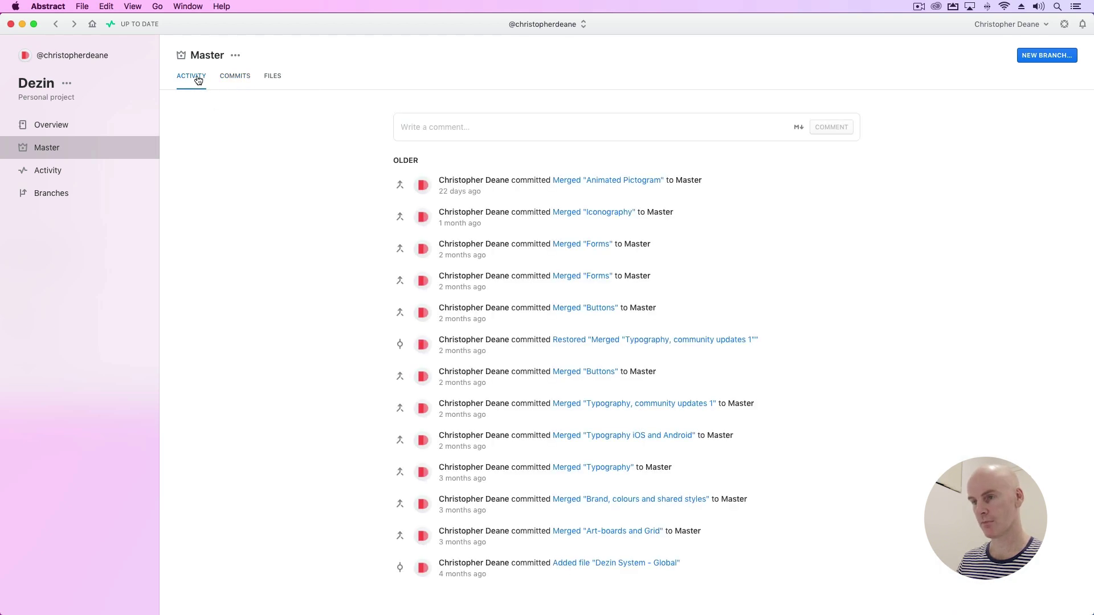
click(279, 76)
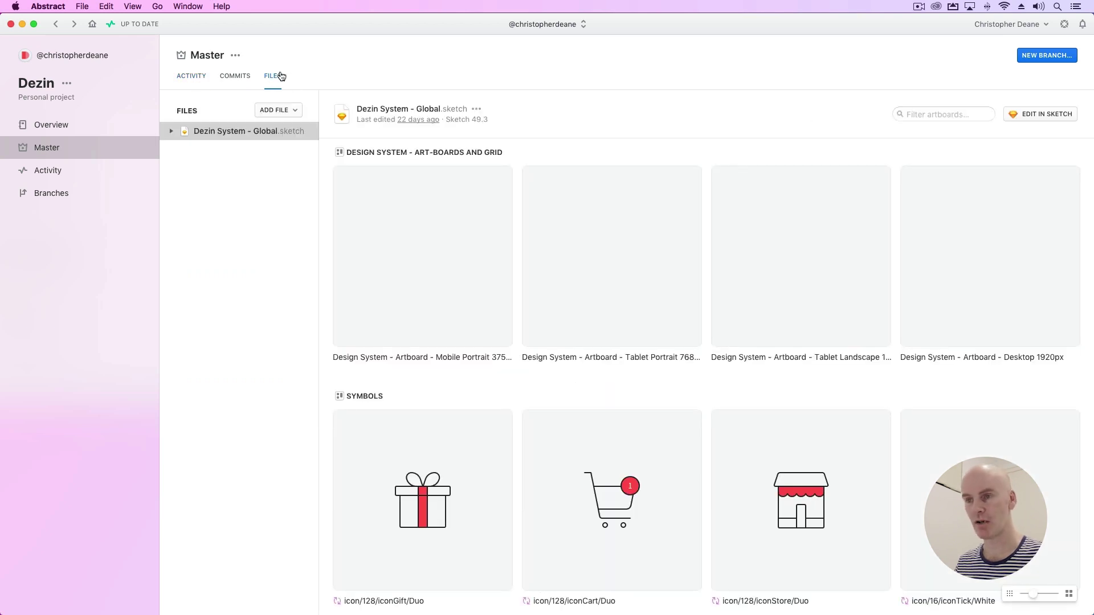
click(171, 132)
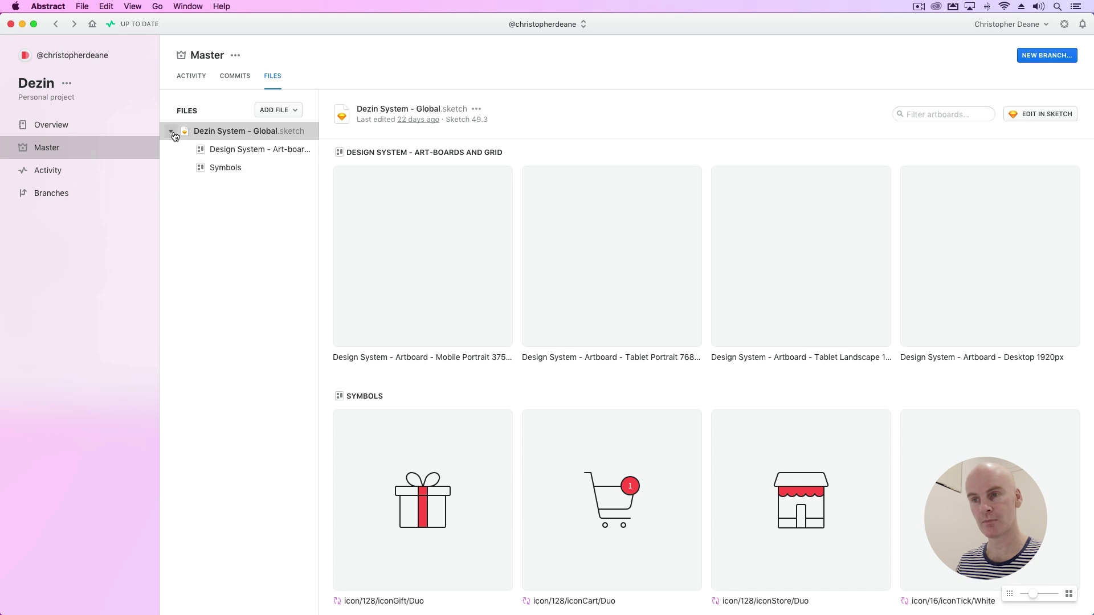
click(238, 152)
click(238, 170)
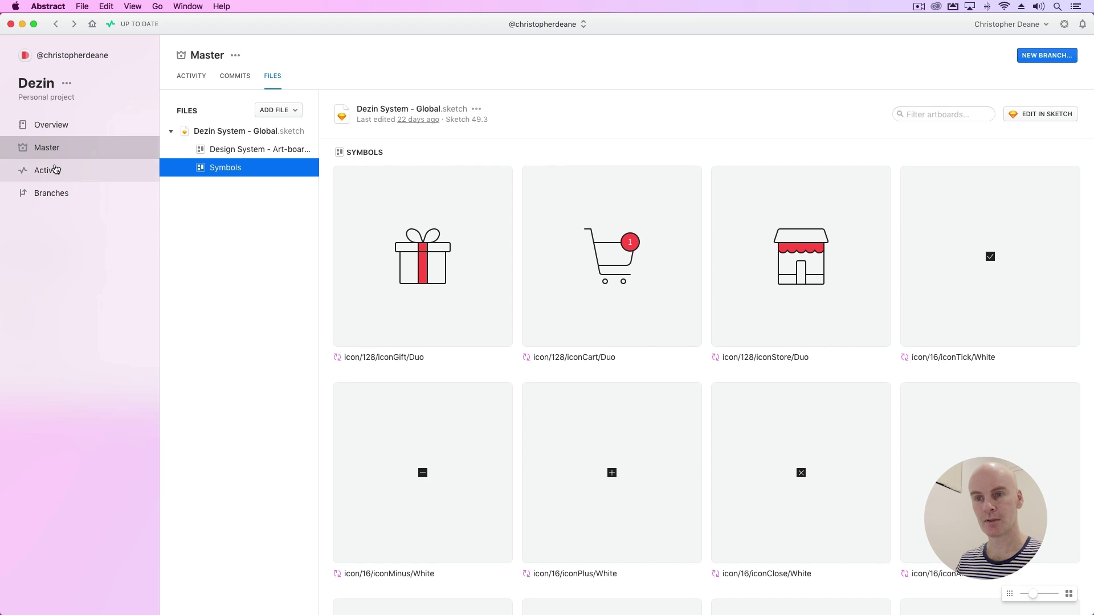
Step: Look through the project's branches, activity and Master sections, and read the recent activity on the overview
click(52, 197)
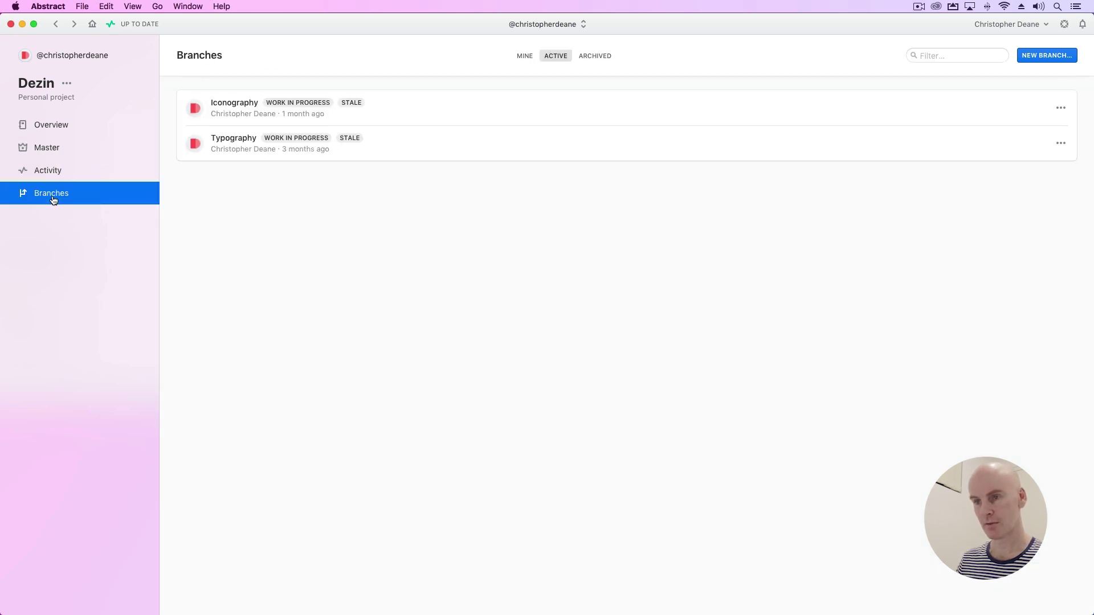
click(54, 174)
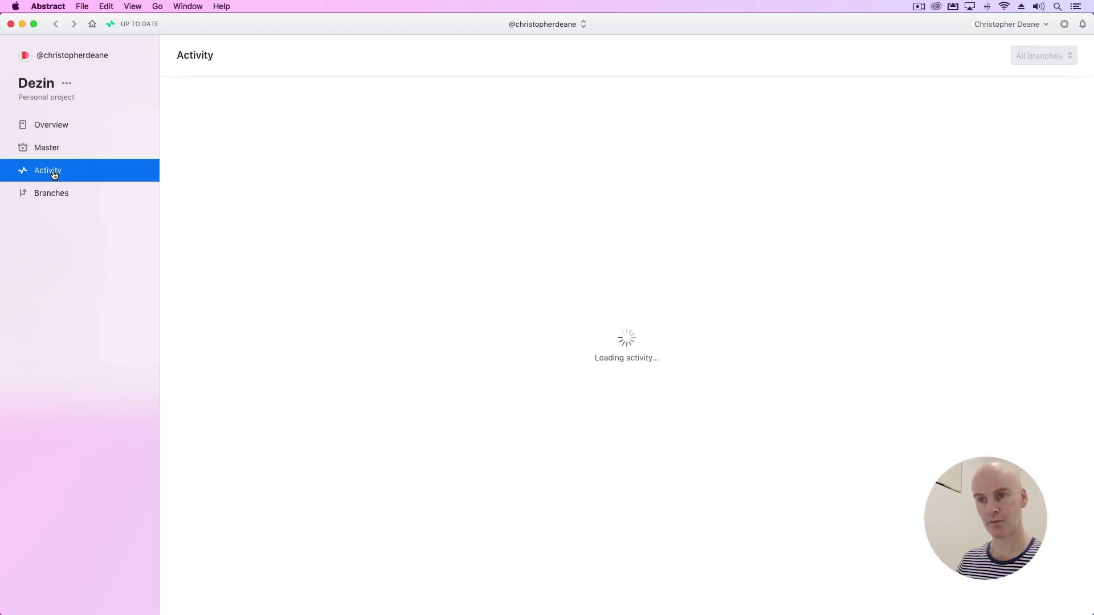
click(57, 138)
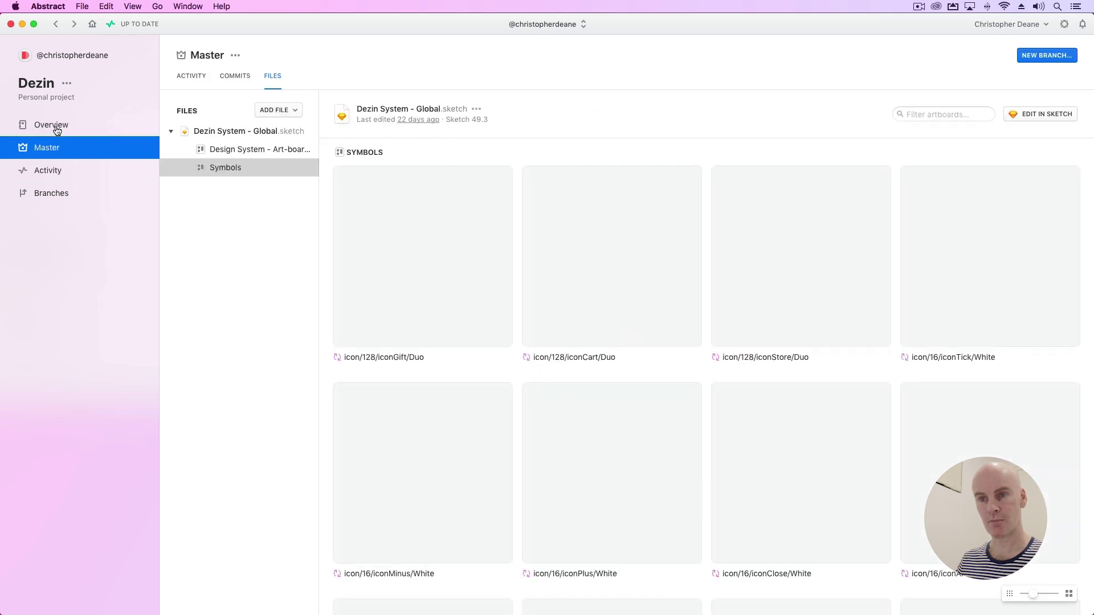
click(56, 126)
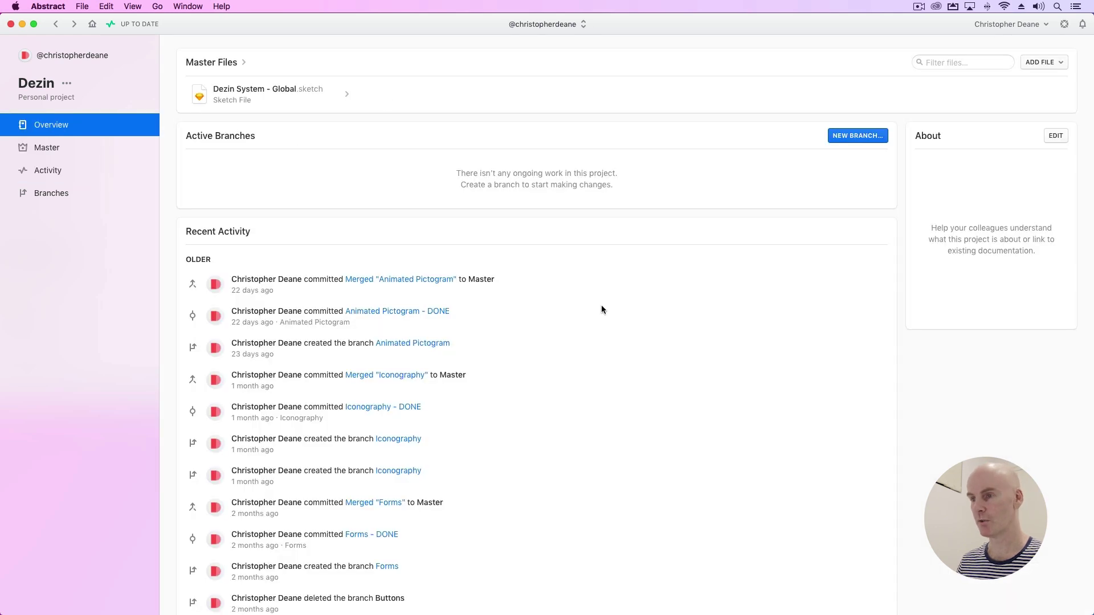
scroll(523, 212, down, 10)
scroll(523, 215, down, 10)
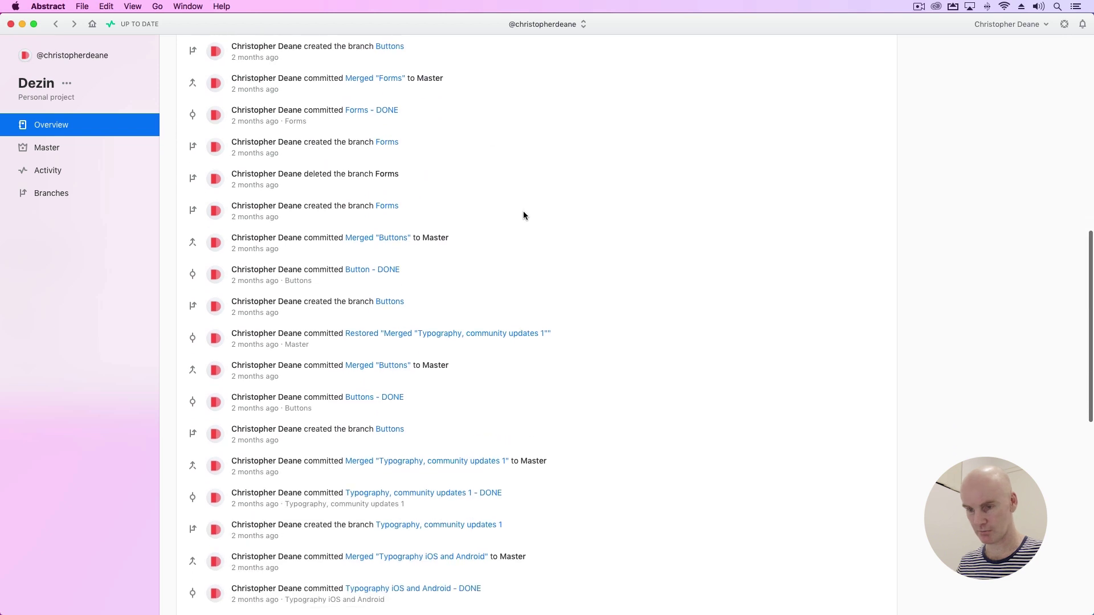
scroll(523, 211, up, 20)
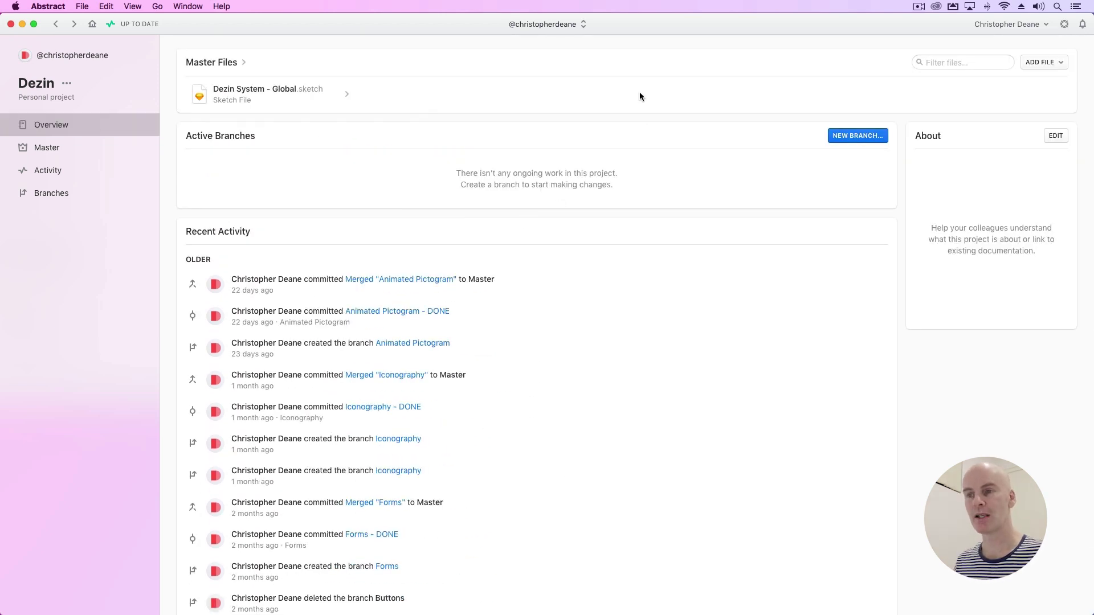
Step: Return to the Dezin project via the projects list and create a branch named "Community Updates 2" from Master
click(74, 57)
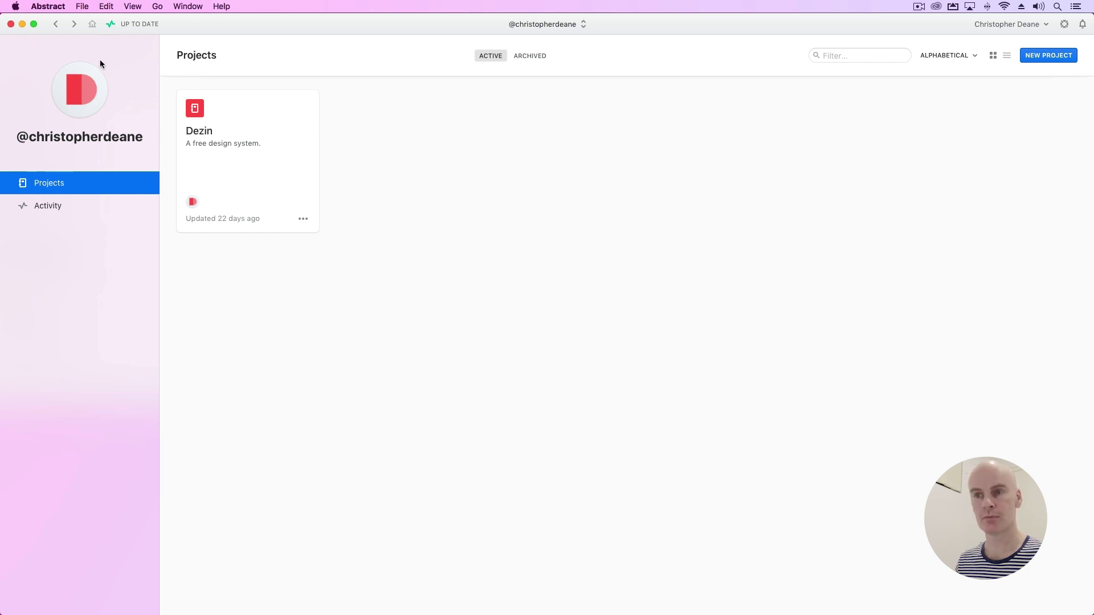
click(233, 176)
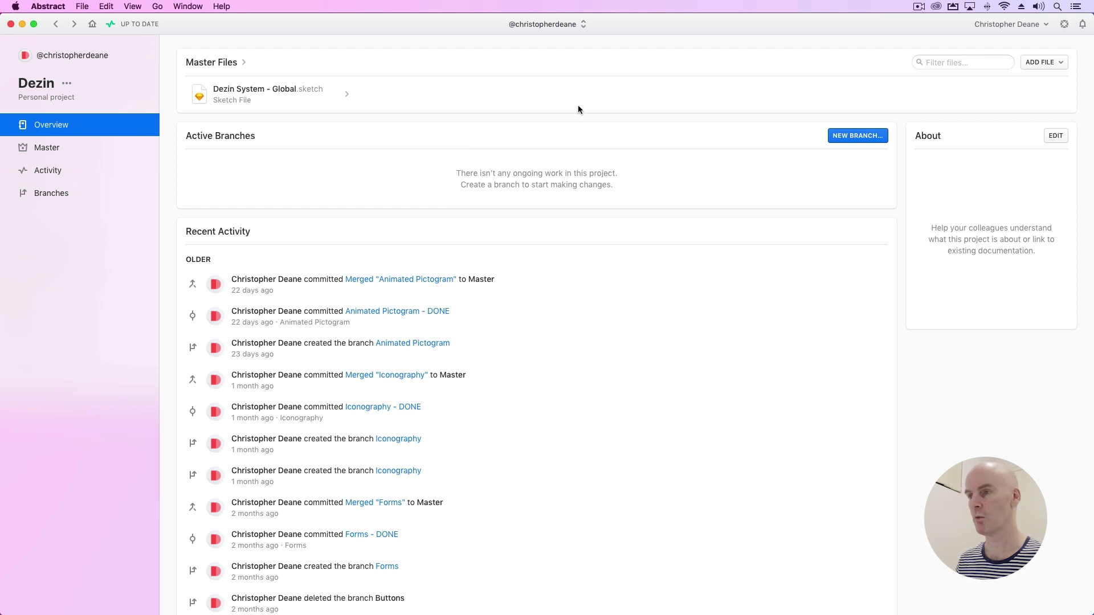
click(851, 137)
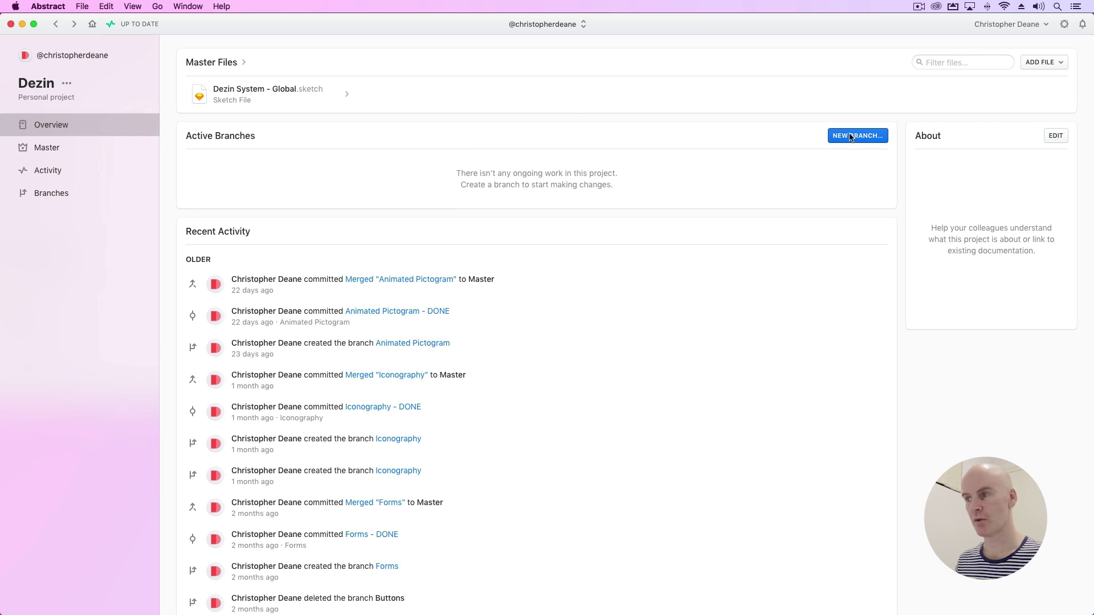
click(851, 136)
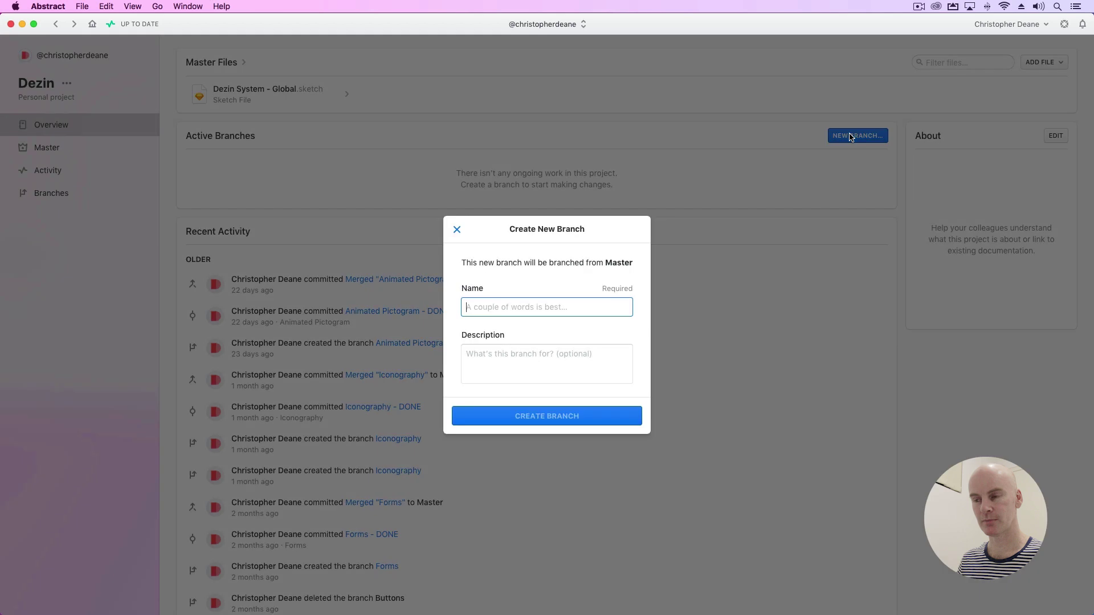
text(Community Updates 2)
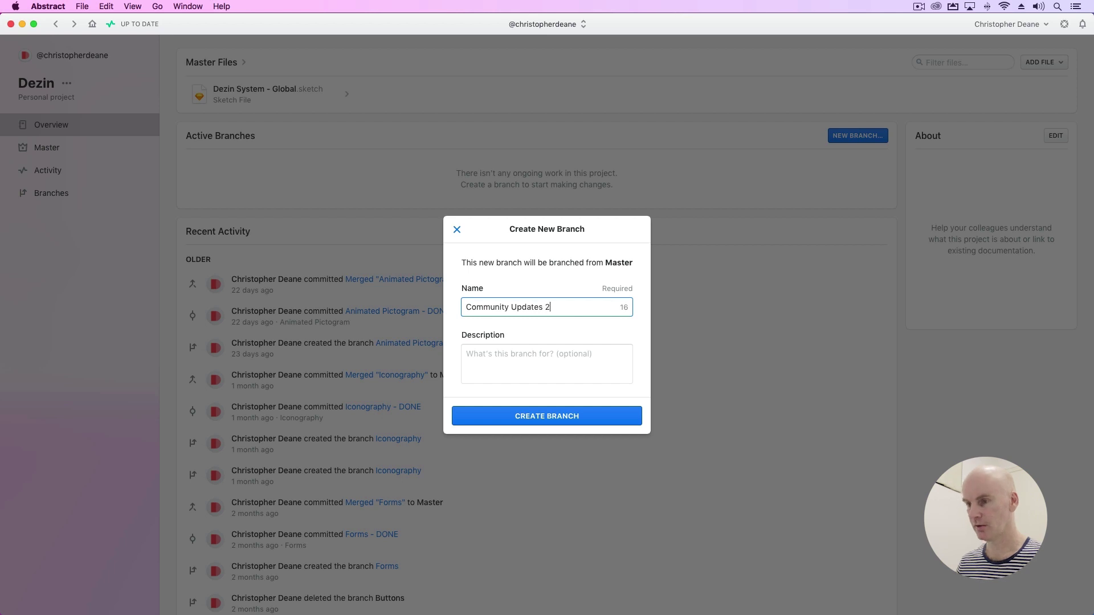
click(529, 419)
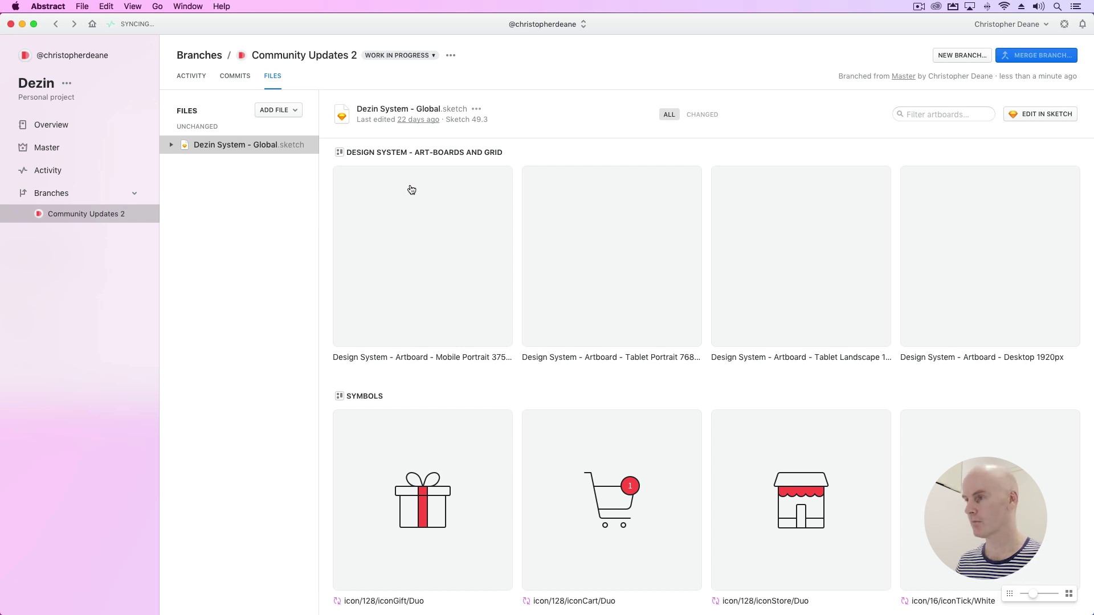
Step: Open the branch's Dezin System - Global file for editing in Sketch, and check the Community Updates 2 branch in Abstract
click(1040, 114)
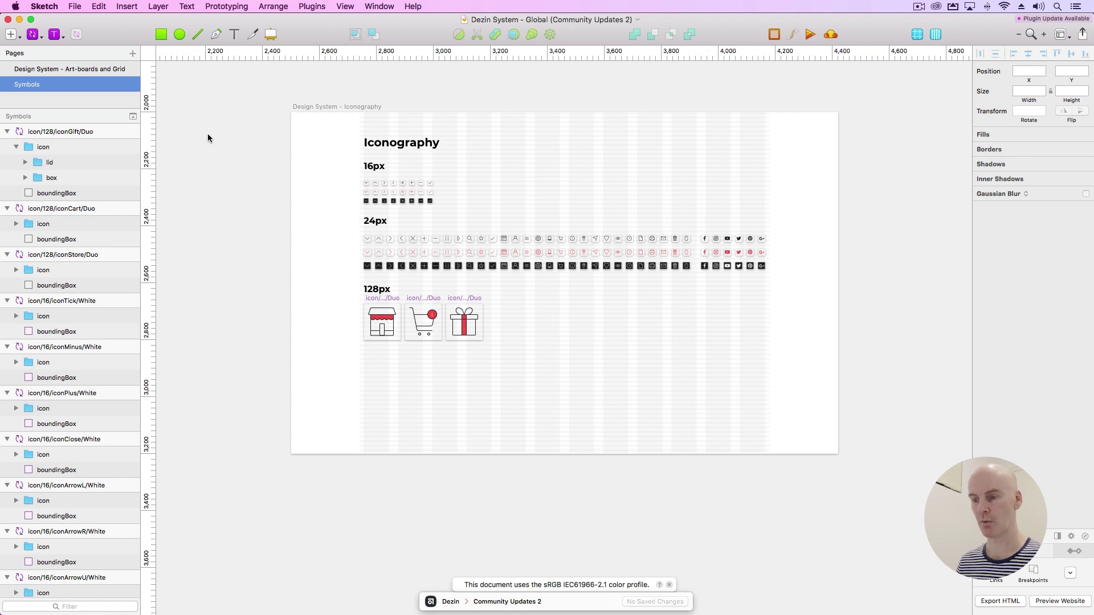
click(520, 602)
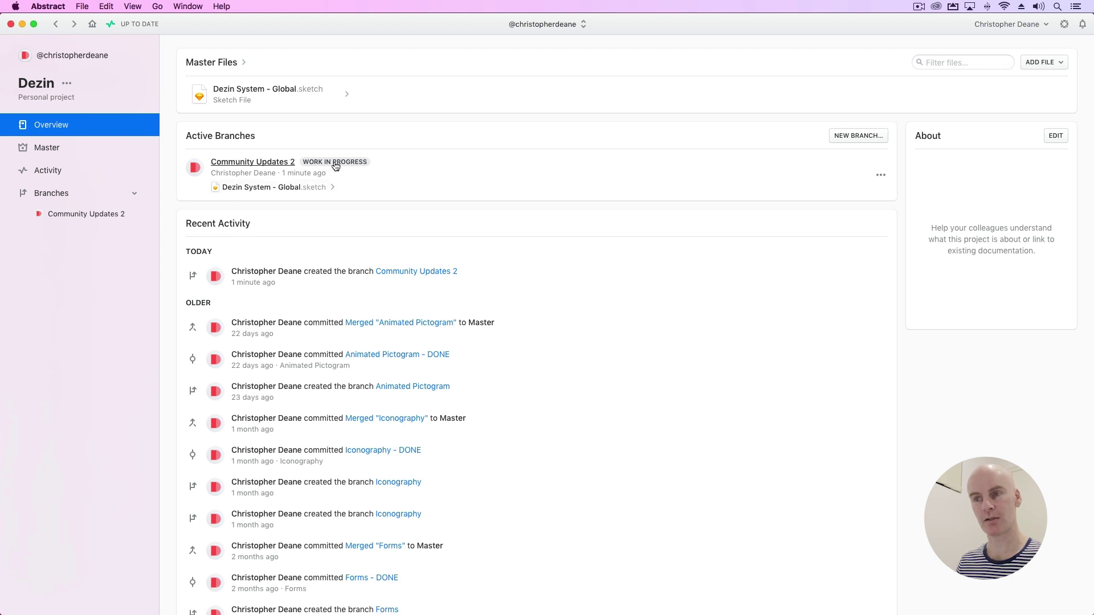
click(251, 163)
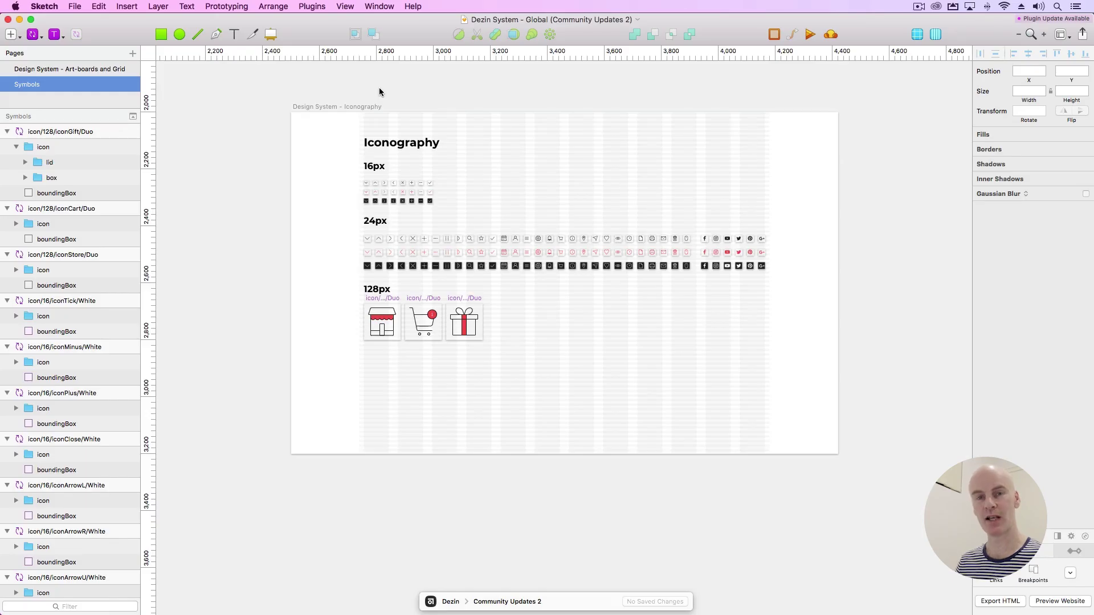
Step: Duplicate the Mobile Portrait 375px artboard on the "Design System - Art-boards and Grid" page
click(69, 69)
key(super+minus)
scroll(659, 115, right, 15)
scroll(433, 97, right, 8)
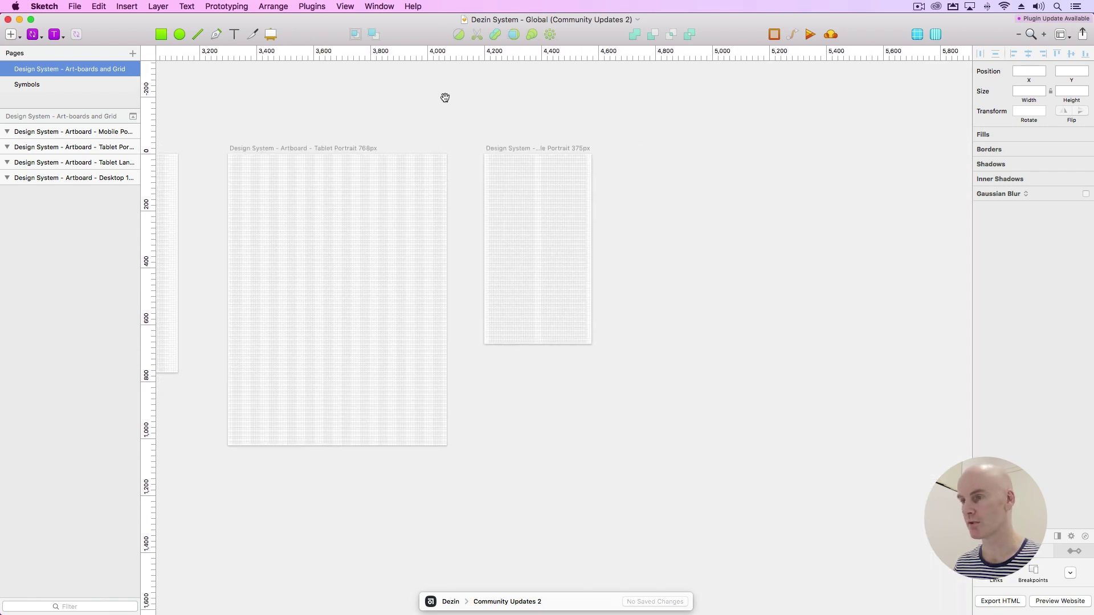
click(505, 148)
key(super+plus)
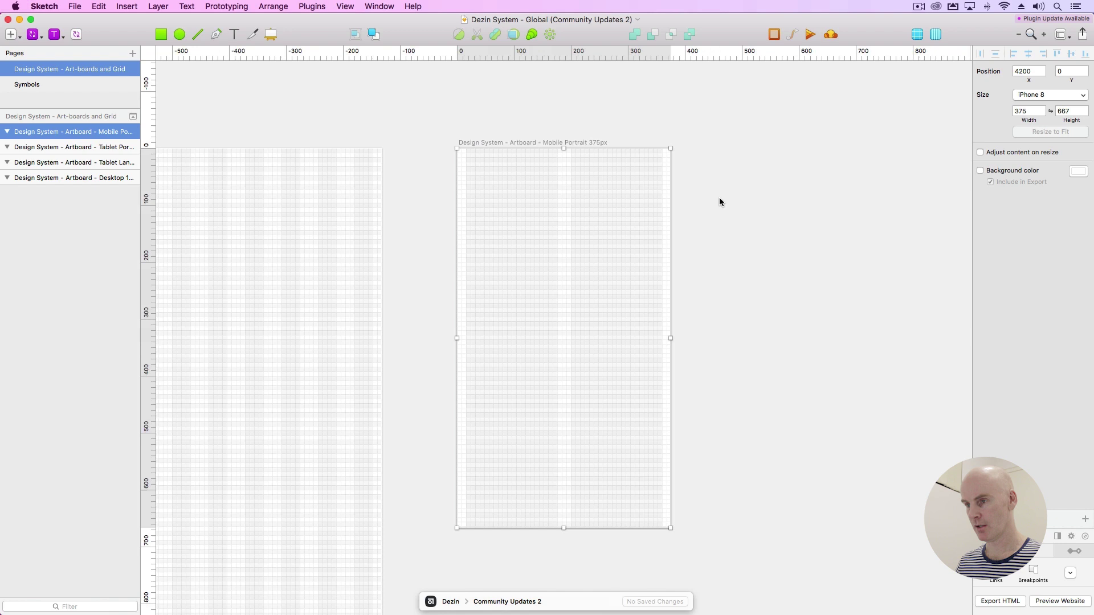
key(super+plus)
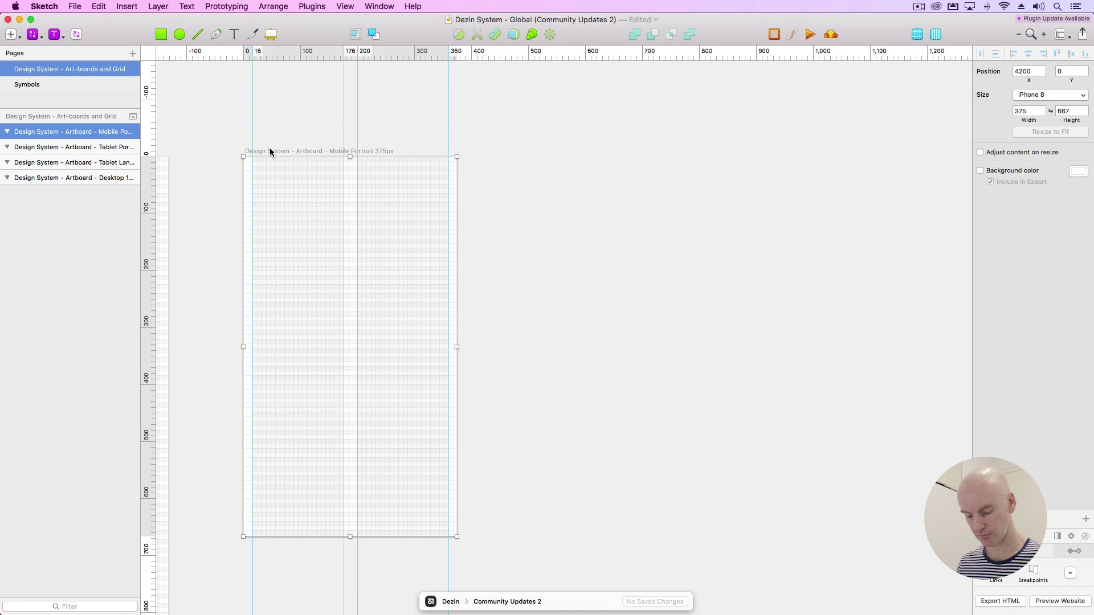
key(super+d)
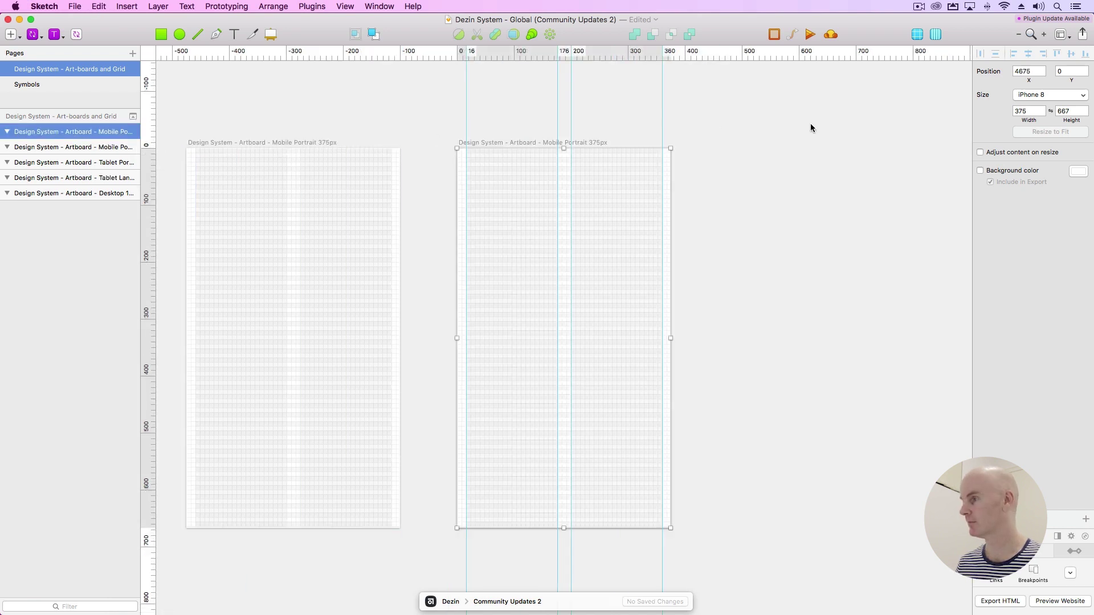
Step: Set the duplicated mobile artboard's X position to 4700
click(1034, 70)
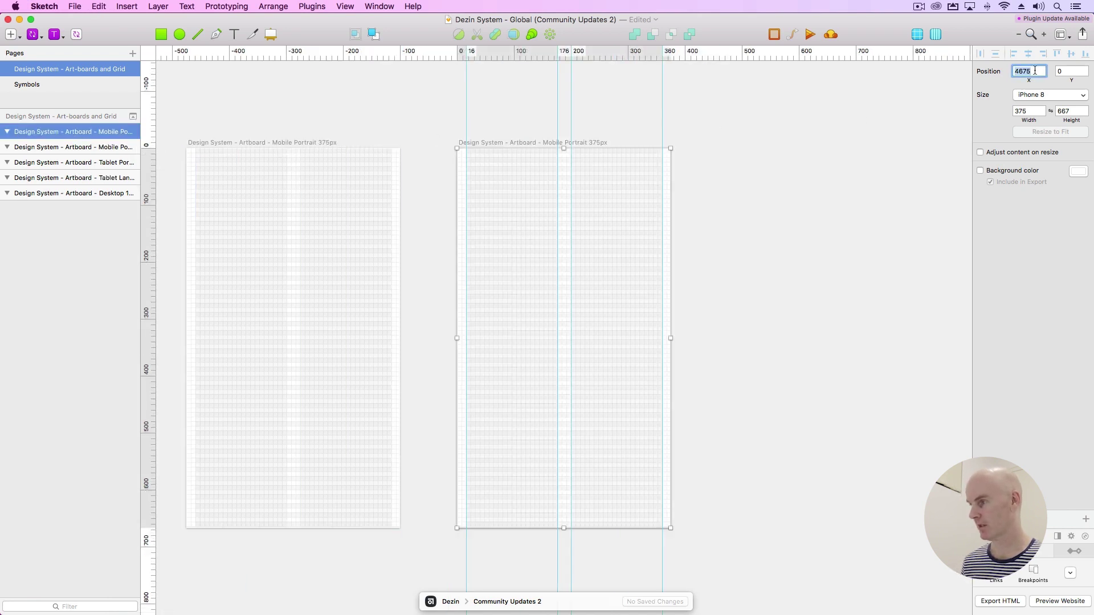
text(4700)
key(Return)
key(super+minus)
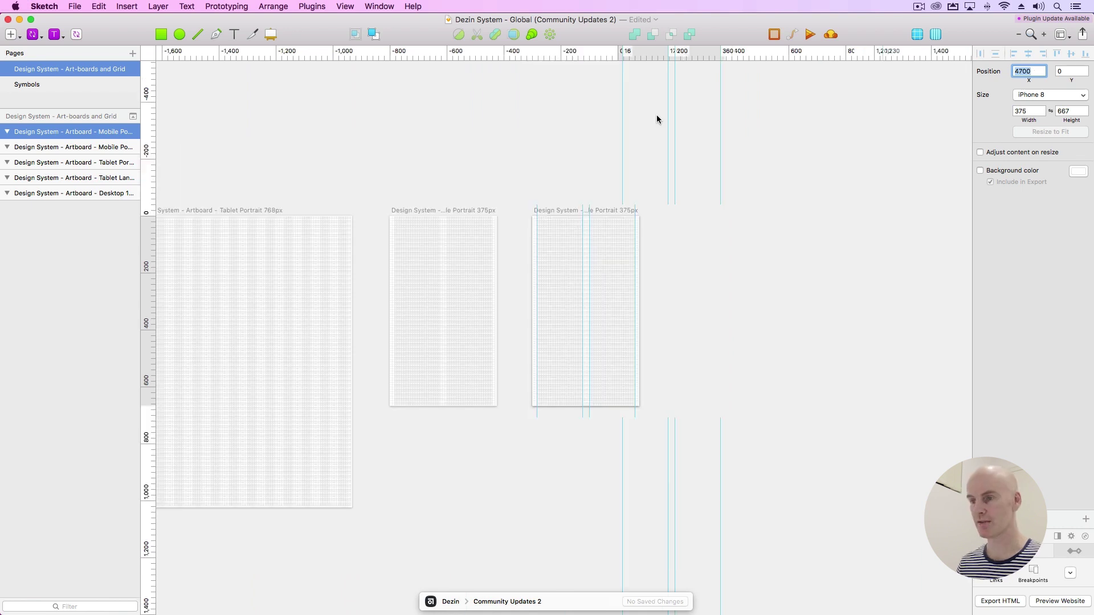
click(552, 212)
key(super+plus)
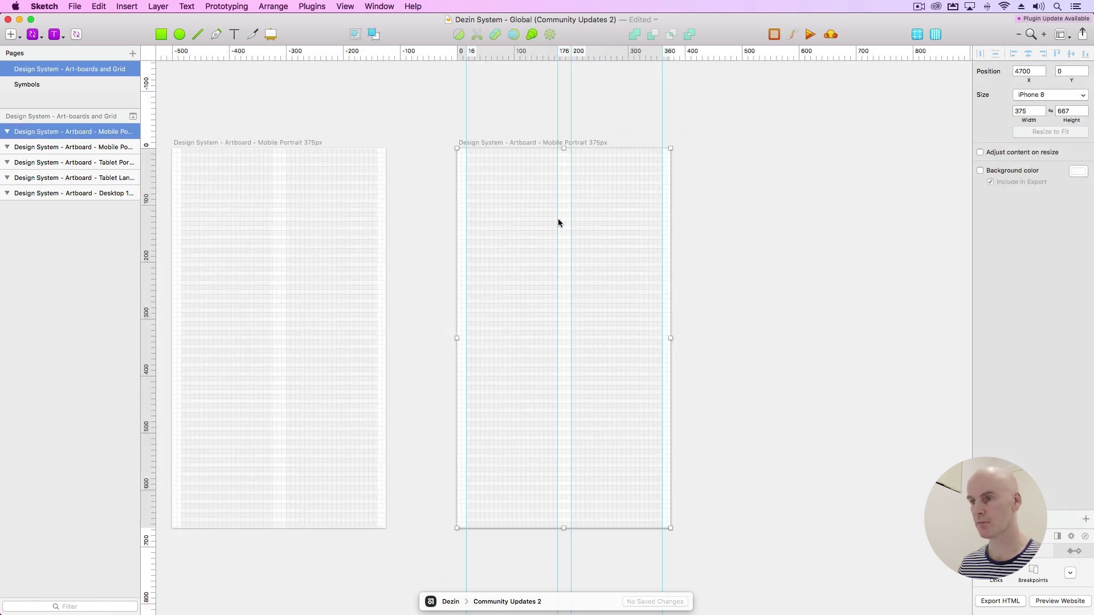
Step: Look through the Apple device size presets available for the duplicated mobile artboard
scroll(589, 216, right, 3)
click(729, 216)
click(444, 162)
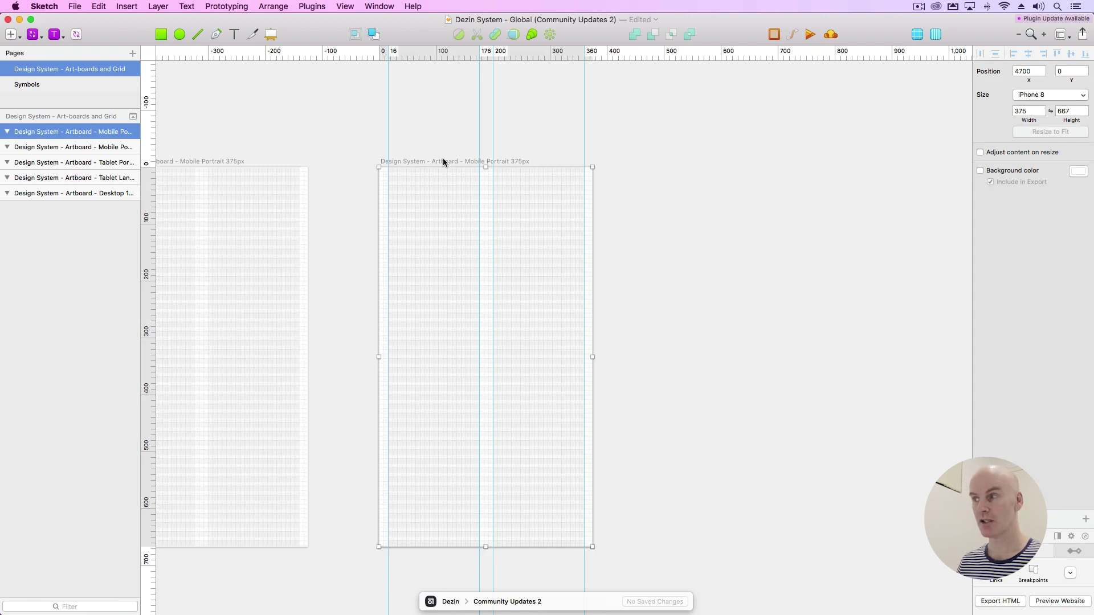
click(1033, 96)
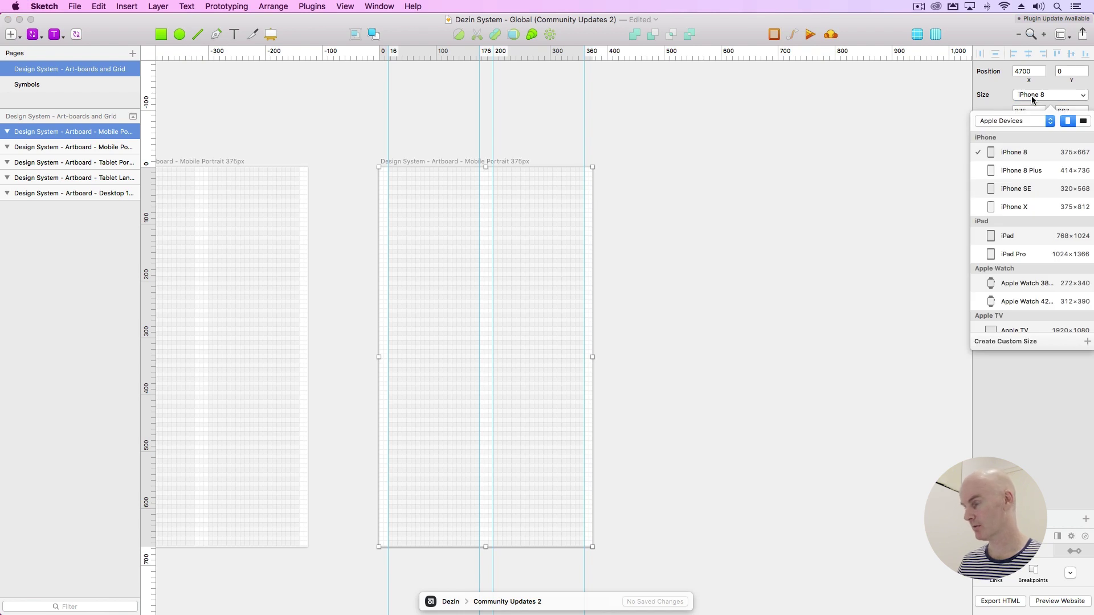
scroll(1045, 157, down, 3)
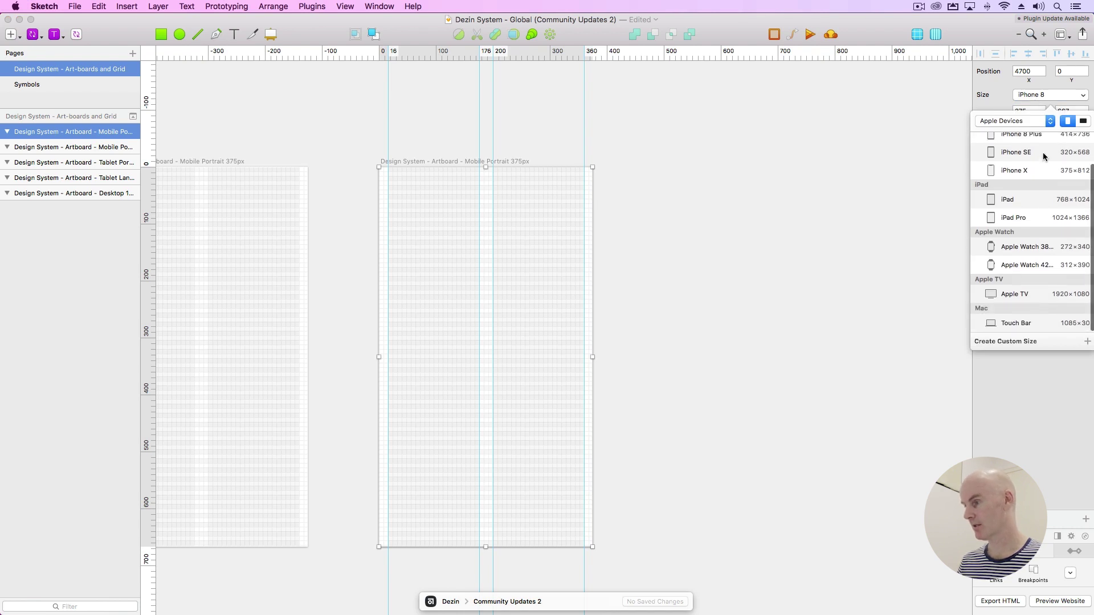
scroll(1045, 158, up, 3)
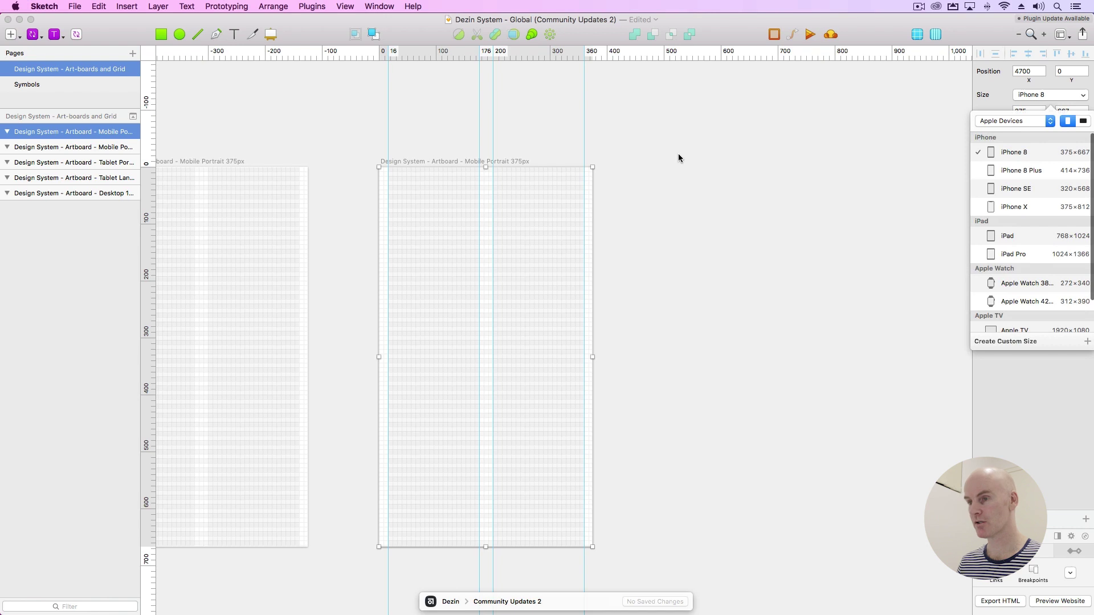
click(495, 161)
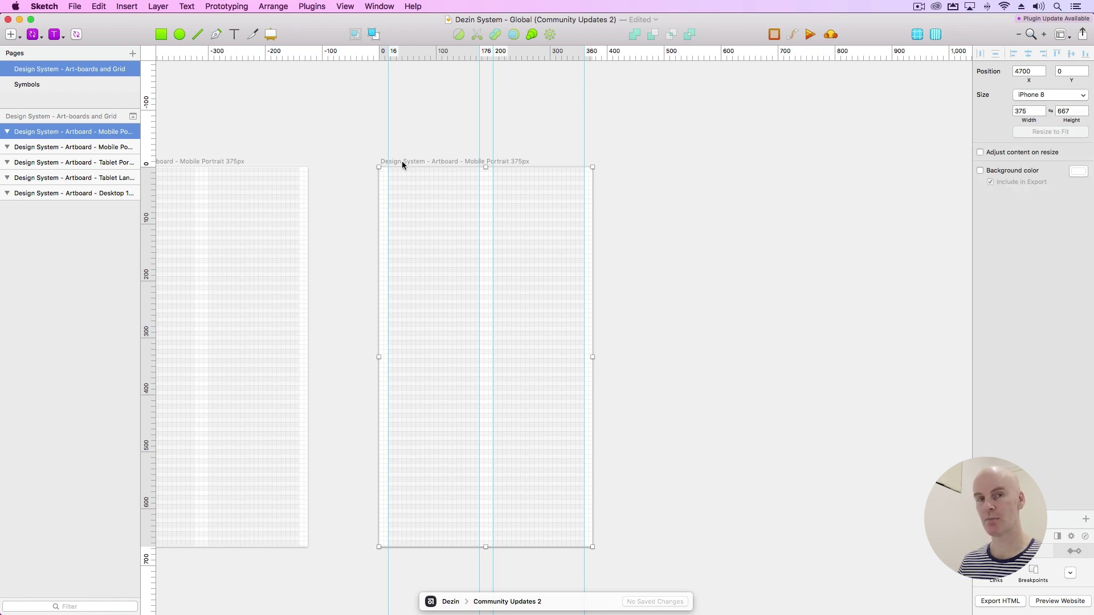
Step: Resize the duplicated mobile artboard to a custom size of 360 wide by 640 high
click(1025, 111)
text(360)
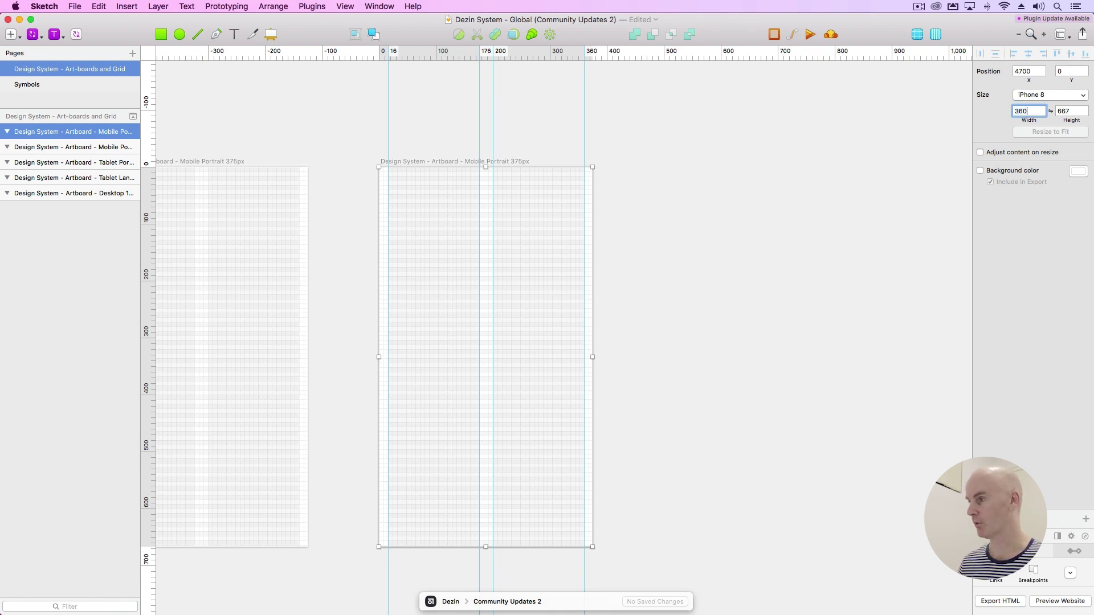
click(1063, 111)
text(64)
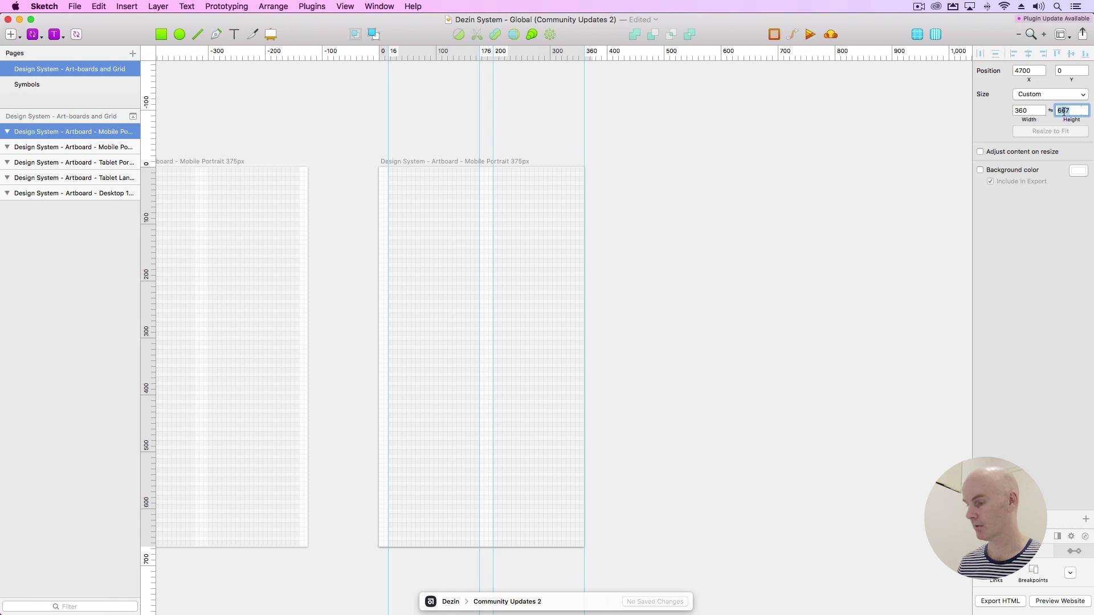
text(0)
key(Return)
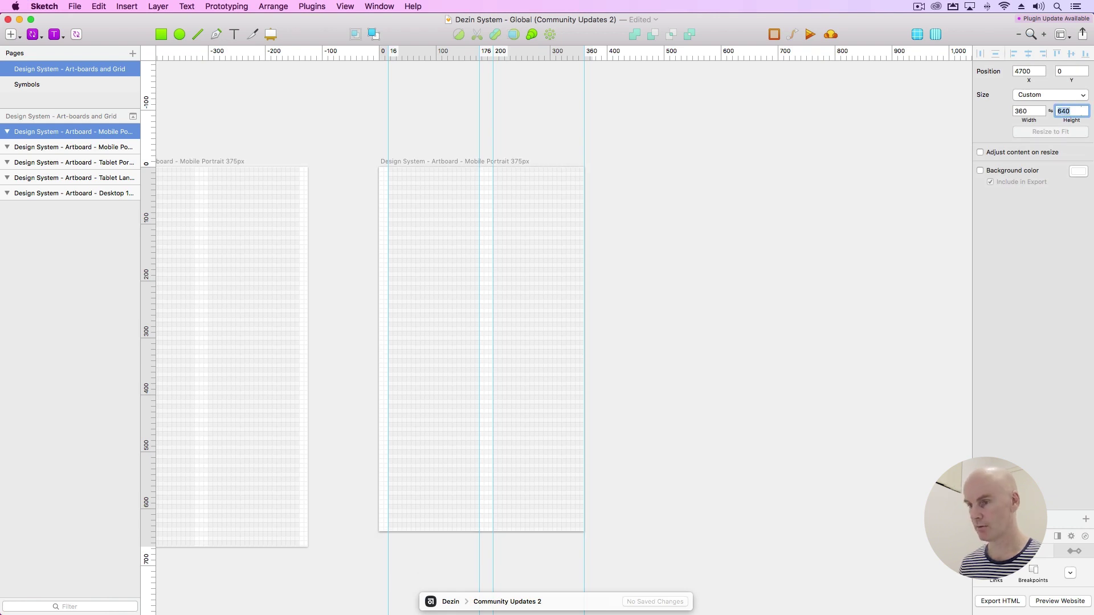
click(834, 223)
click(426, 160)
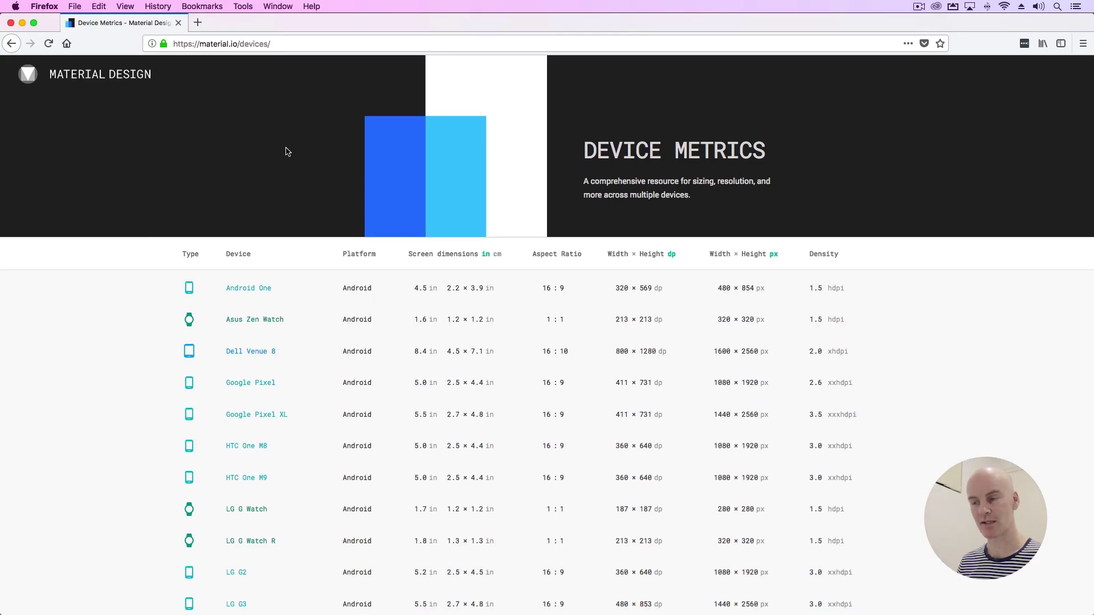
Step: Check the Android devices' dp width and height in Material Design's Device Metrics table in Firefox, and return to Sketch
scroll(669, 308, down, 6)
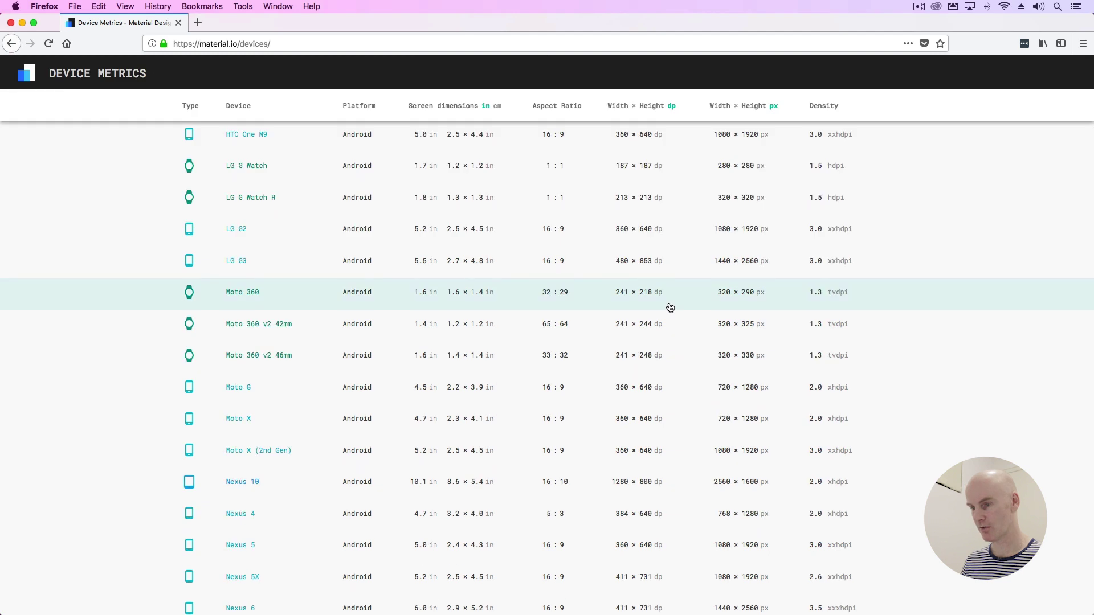
scroll(670, 308, down, 2)
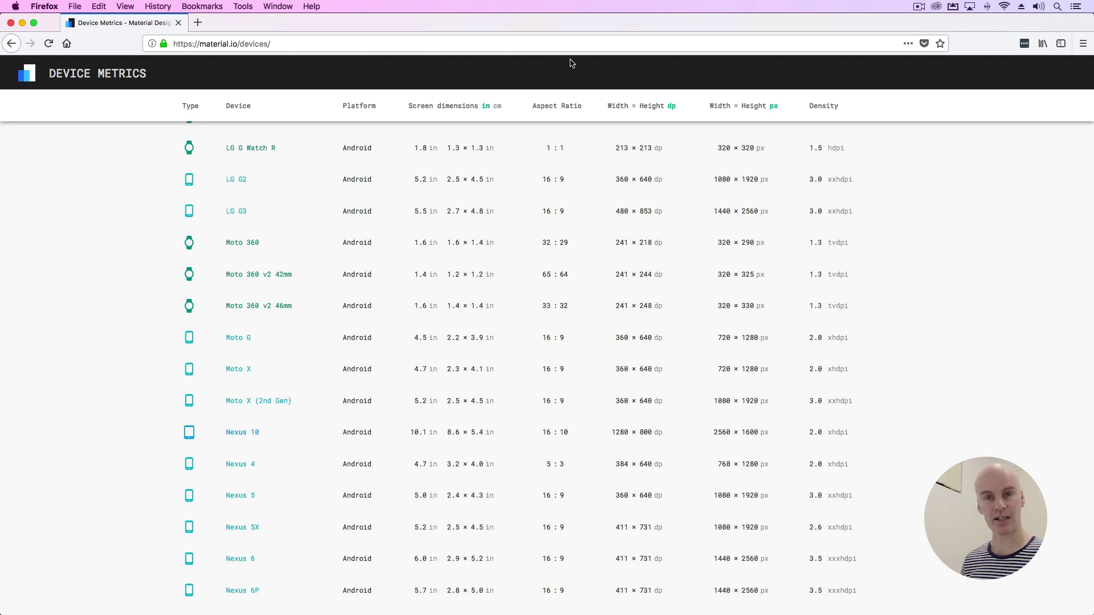
key(super+Tab)
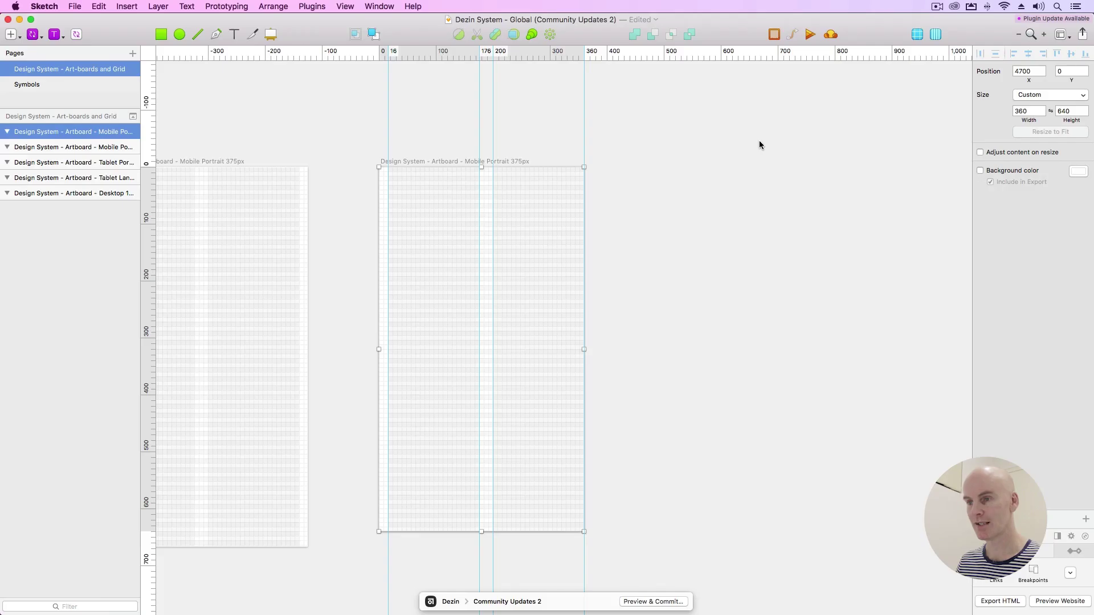
Step: Configure the duplicated artboard's column layout with a 320 px total width and 4 columns
click(1063, 36)
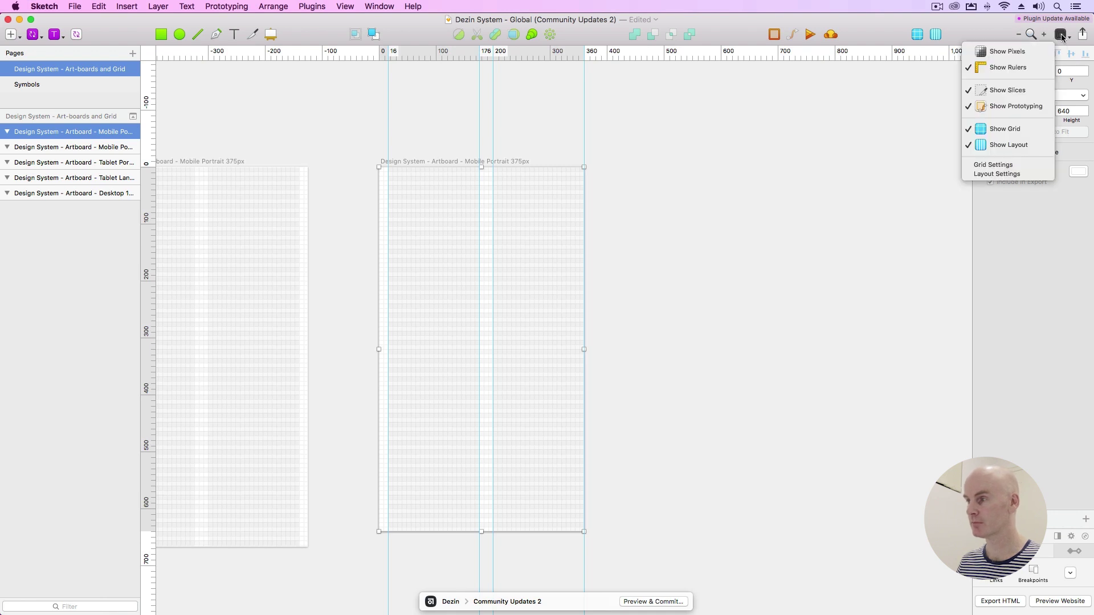
click(1003, 174)
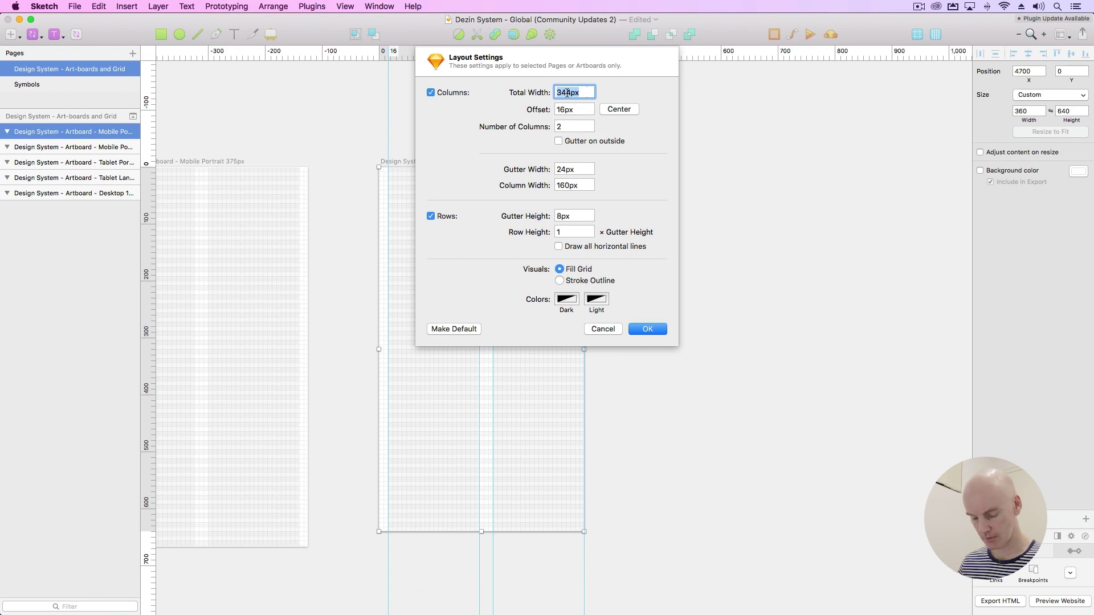
text(320)
key(Tab)
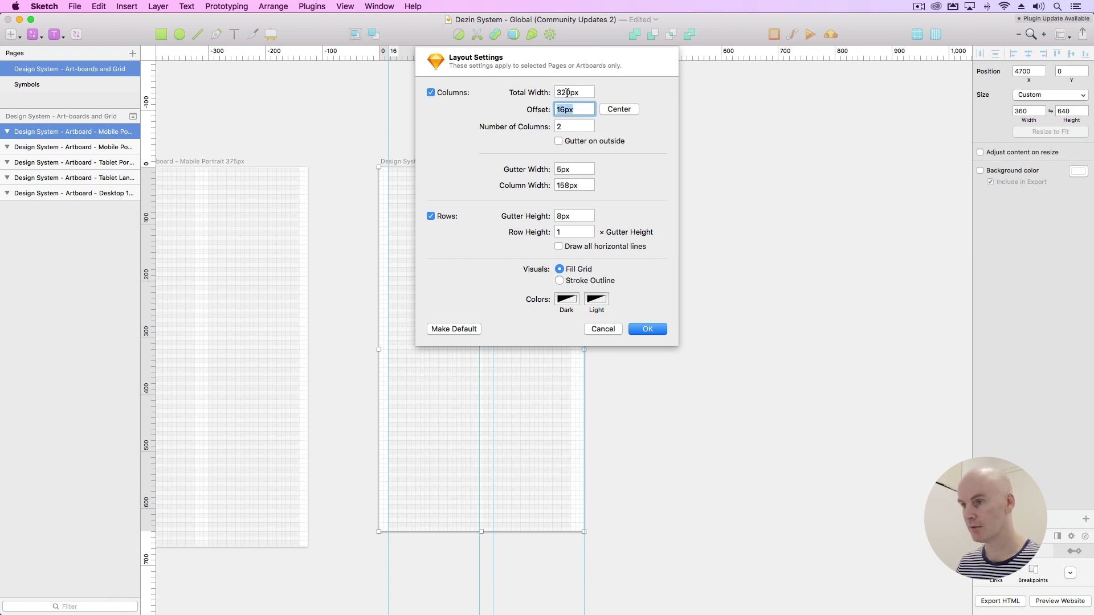
key(Tab)
text(4)
key(Tab)
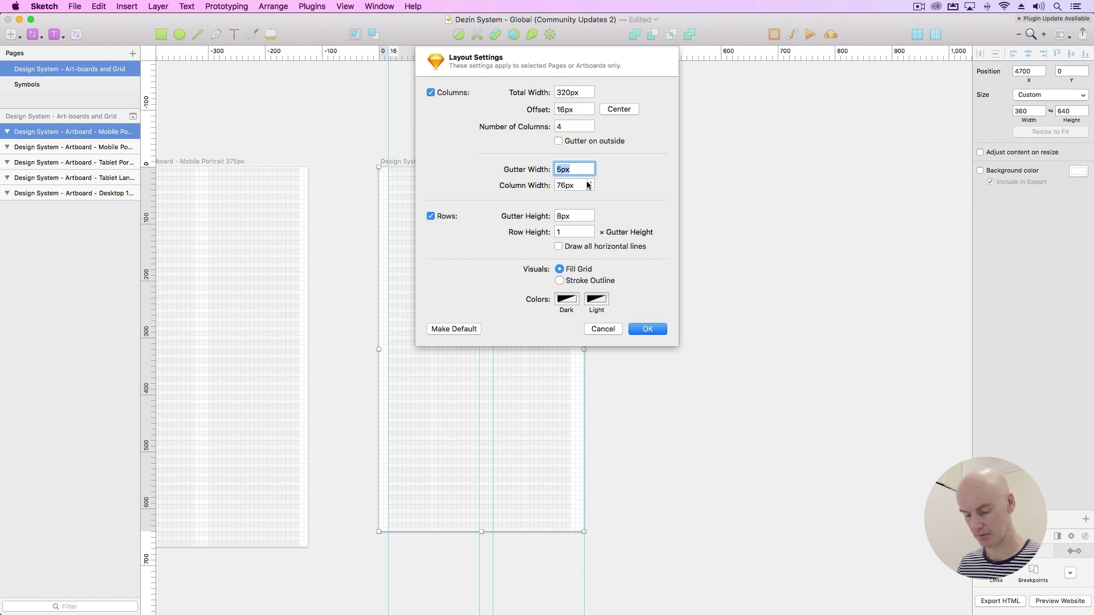
Step: Set the artboard's column layout to a 328 px total width with 24 px gutters, centre the columns, and apply the settings
text(24)
key(Tab)
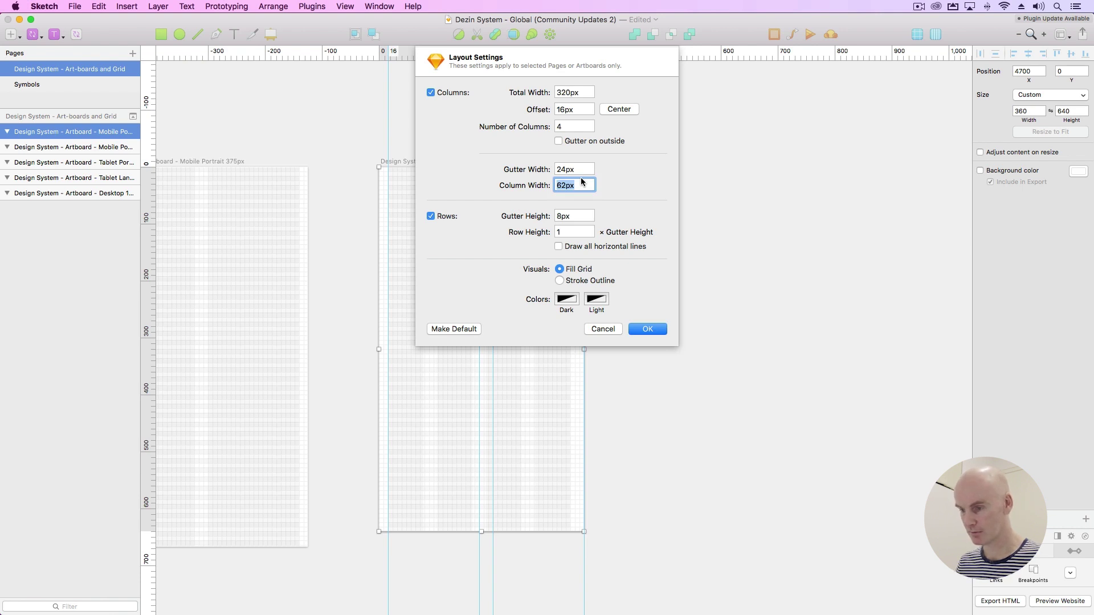
click(569, 93)
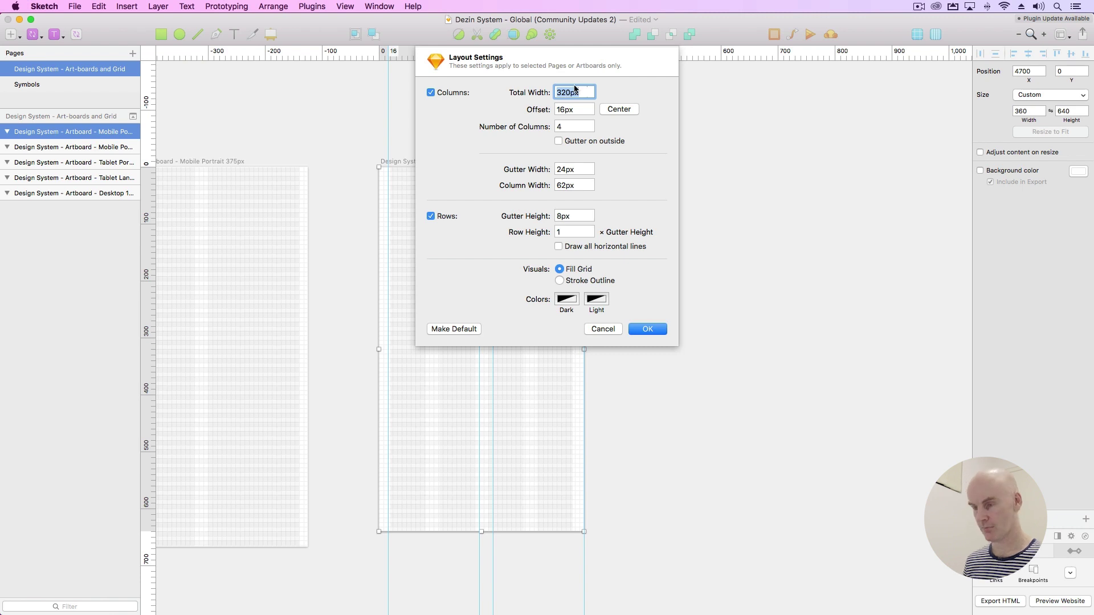
key(shift+Up)
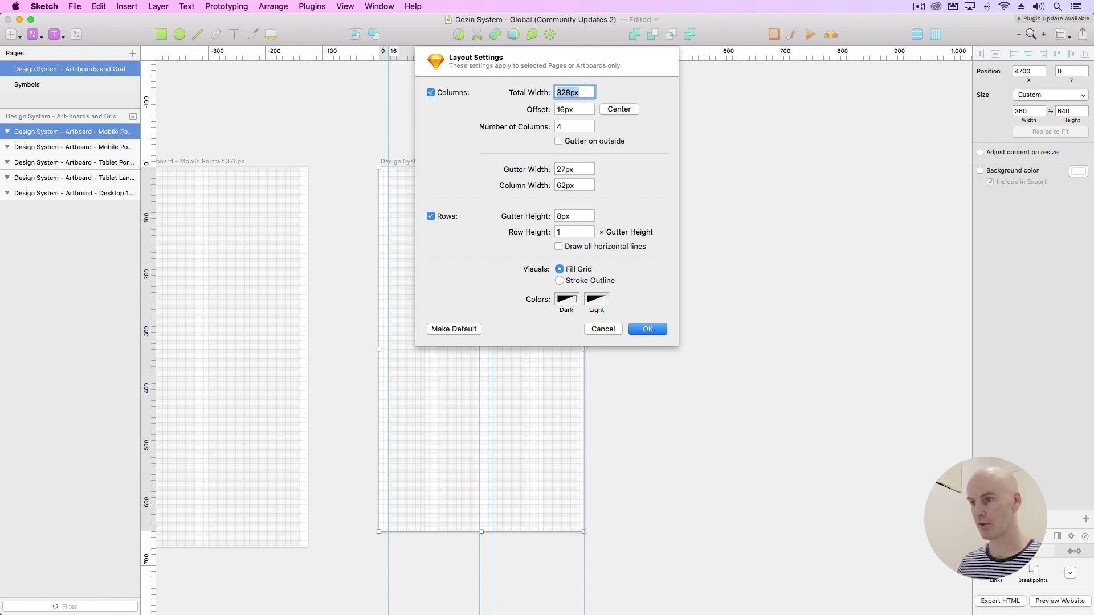
click(573, 170)
text(24)
key(Tab)
click(617, 110)
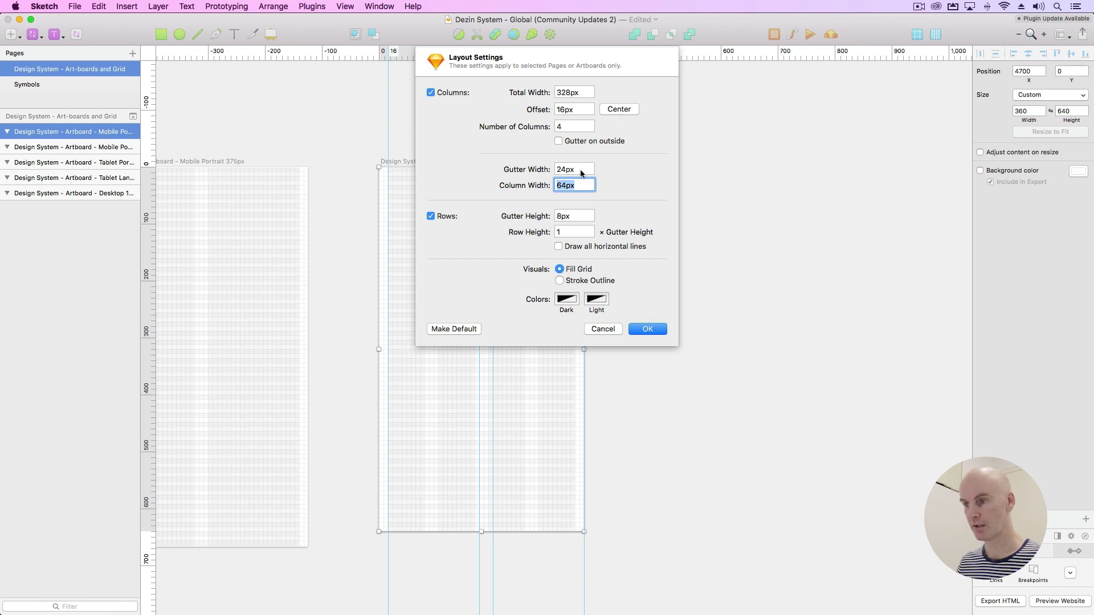
click(646, 331)
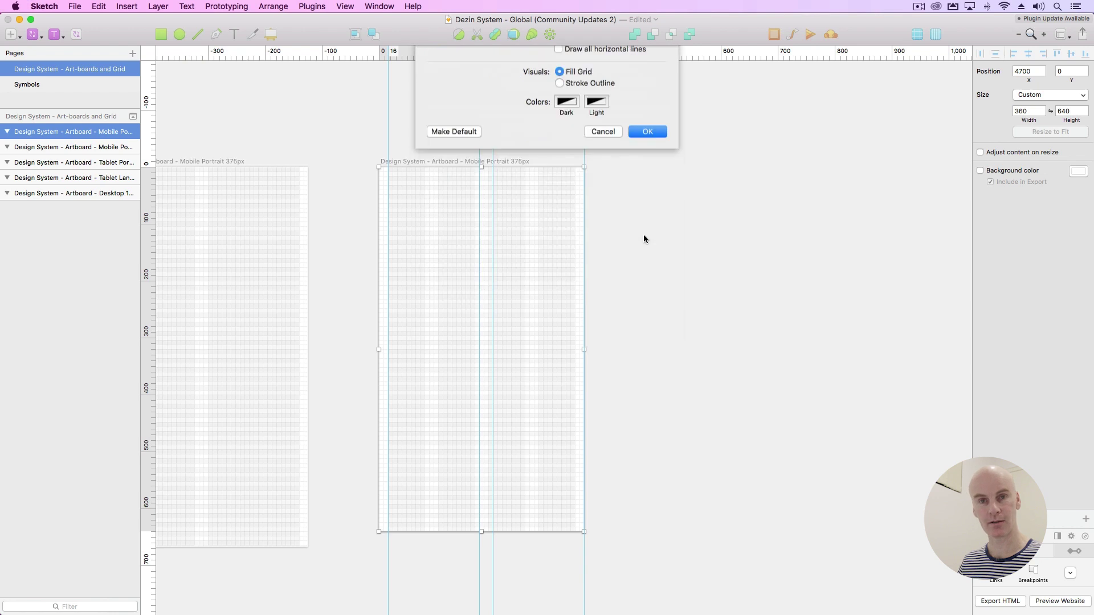
Step: Reposition the artboard's existing vertical guides to 168, 192 and 344, and add a centre guide at 180
scroll(398, 165, up, 5)
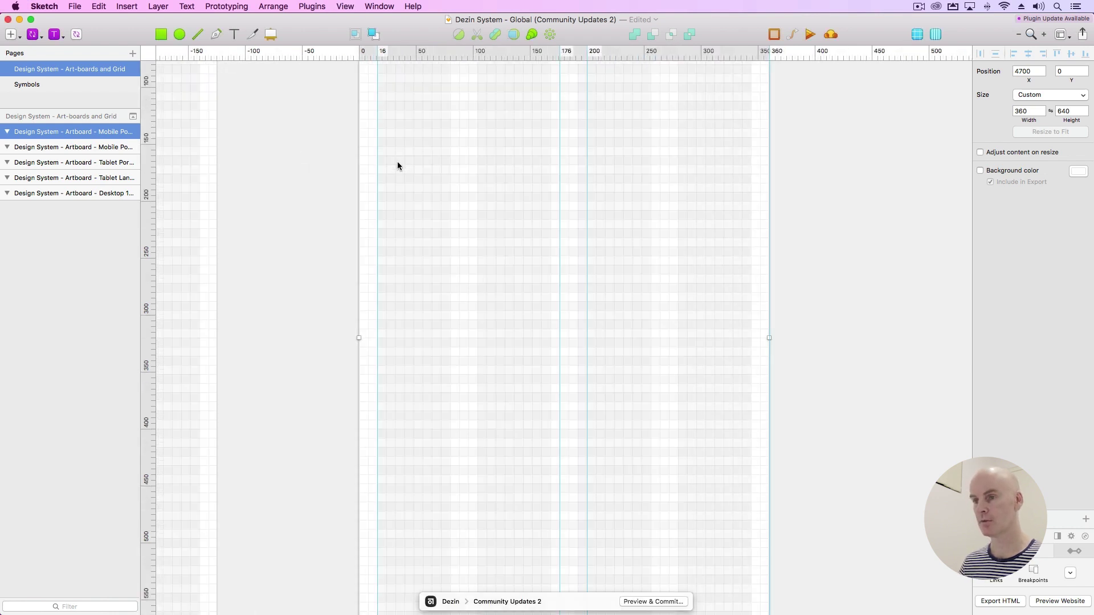
scroll(462, 376, up, 2)
drag(528, 57, 520, 56)
mouse_move(547, 53)
mouse_down()
mouse_move(557, 54)
mouse_move(547, 54)
mouse_up()
drag(740, 54, 720, 53)
drag(536, 49, 533, 53)
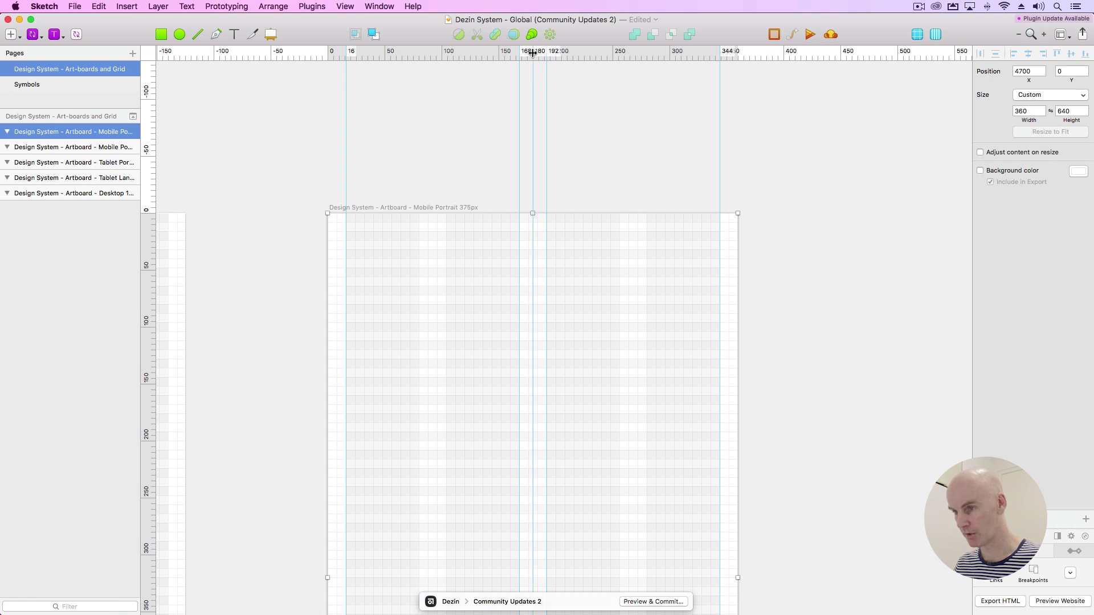
Step: Add vertical guides at 80, 104, 256 and 280 along the edges of the inner columns, and deselect the artboard
click(419, 56)
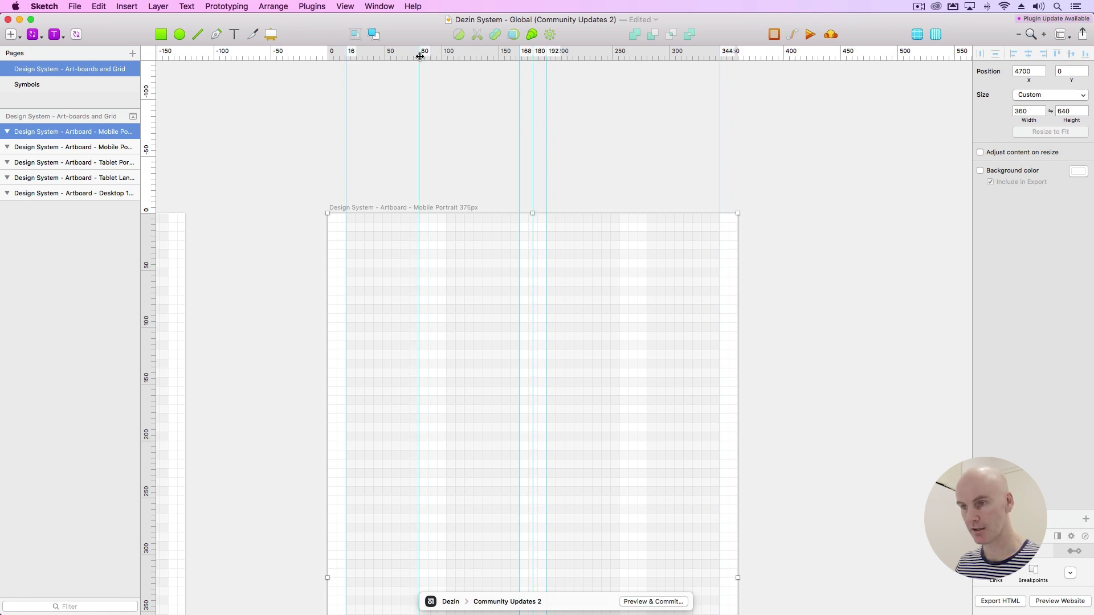
click(445, 54)
drag(445, 54, 446, 54)
click(620, 52)
click(620, 52)
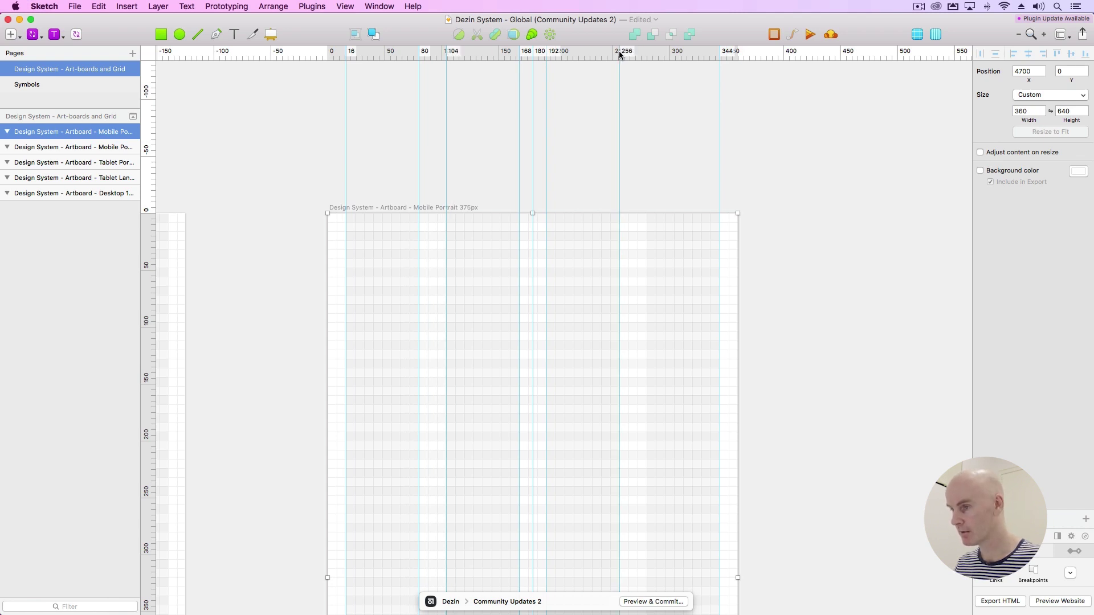
click(646, 51)
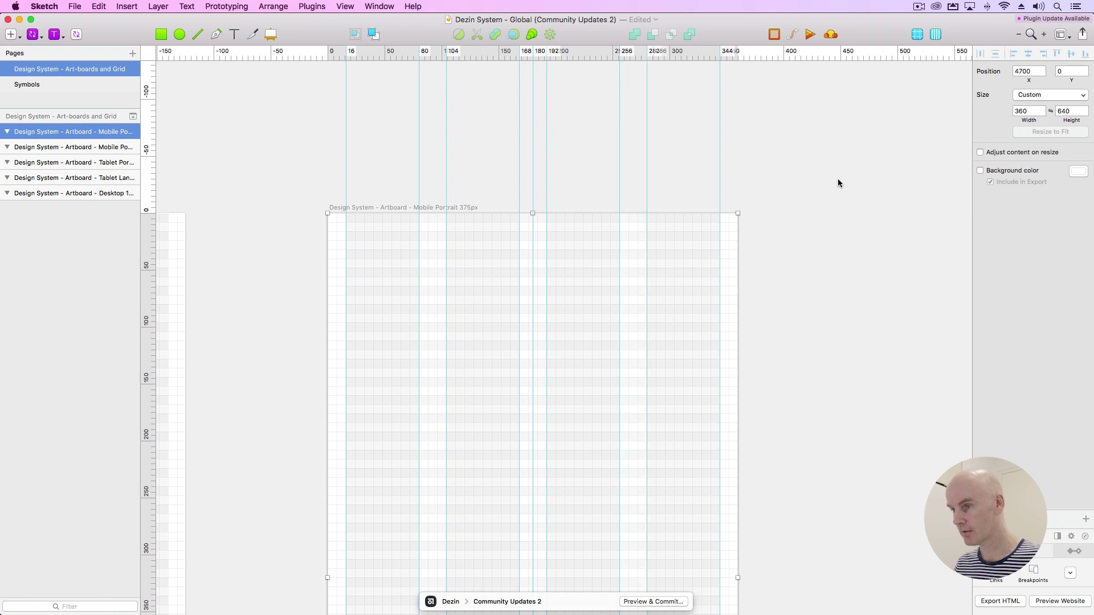
click(836, 177)
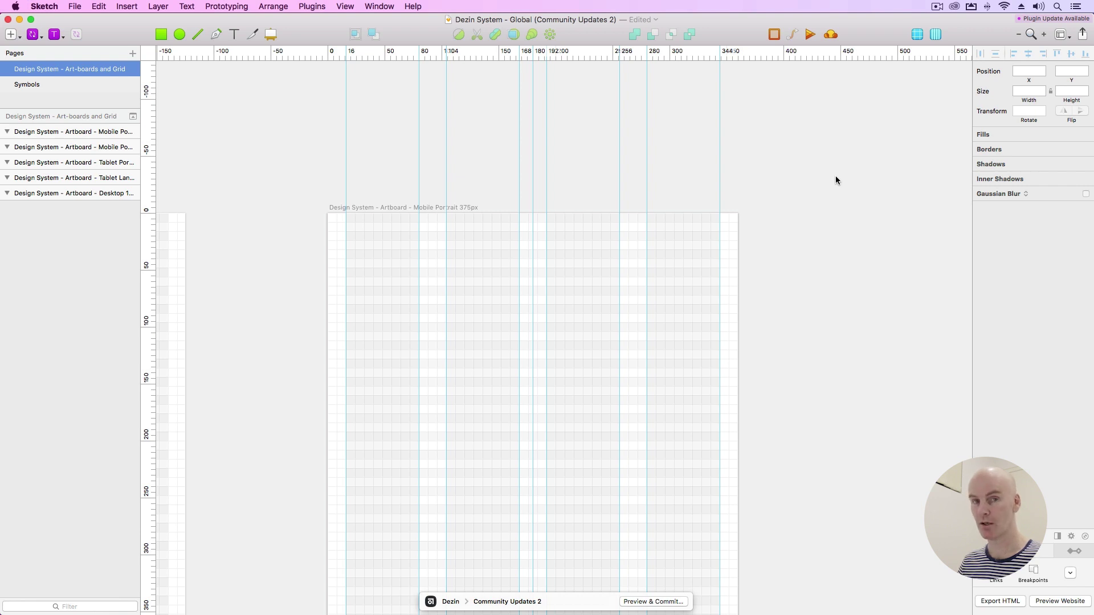
Step: Rename the 360-wide artboard to "Design System - Artboard - Mobile Portrait 360px"
click(385, 206)
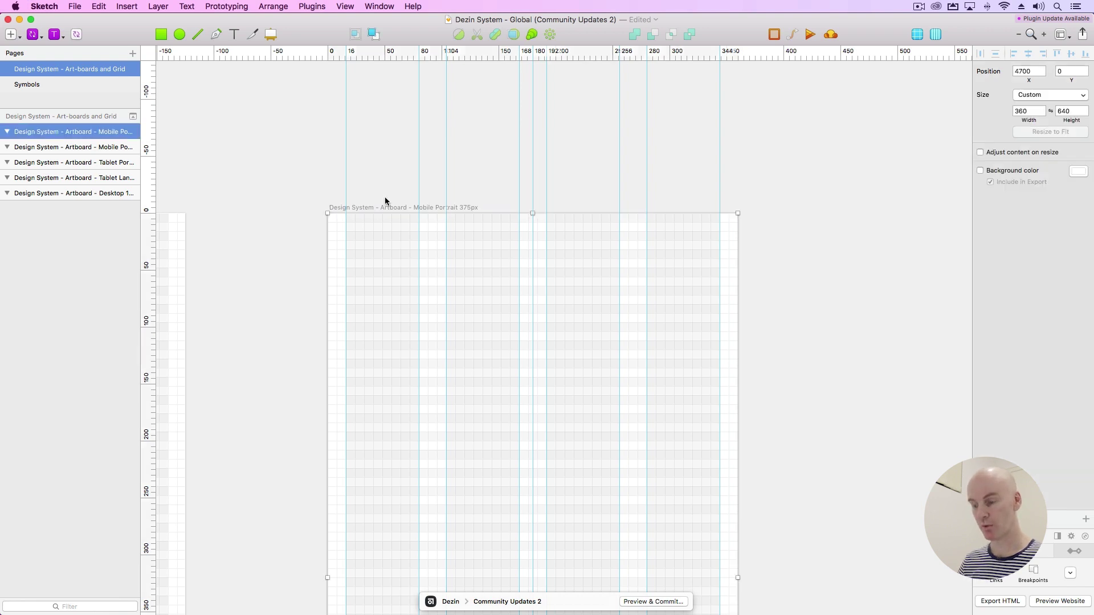
scroll(384, 199, down, 3)
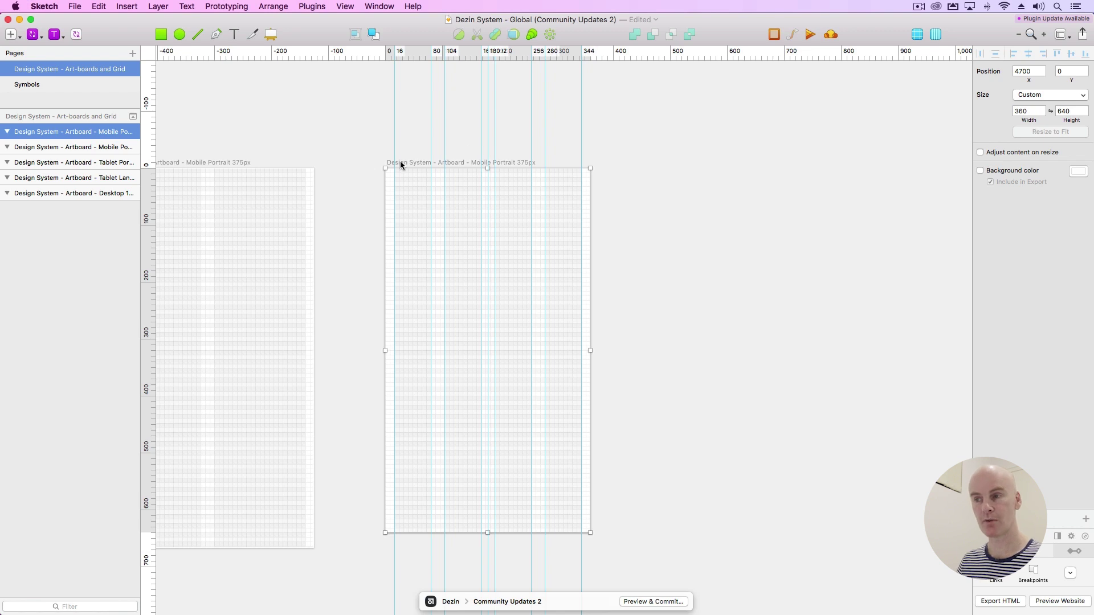
double_click(87, 134)
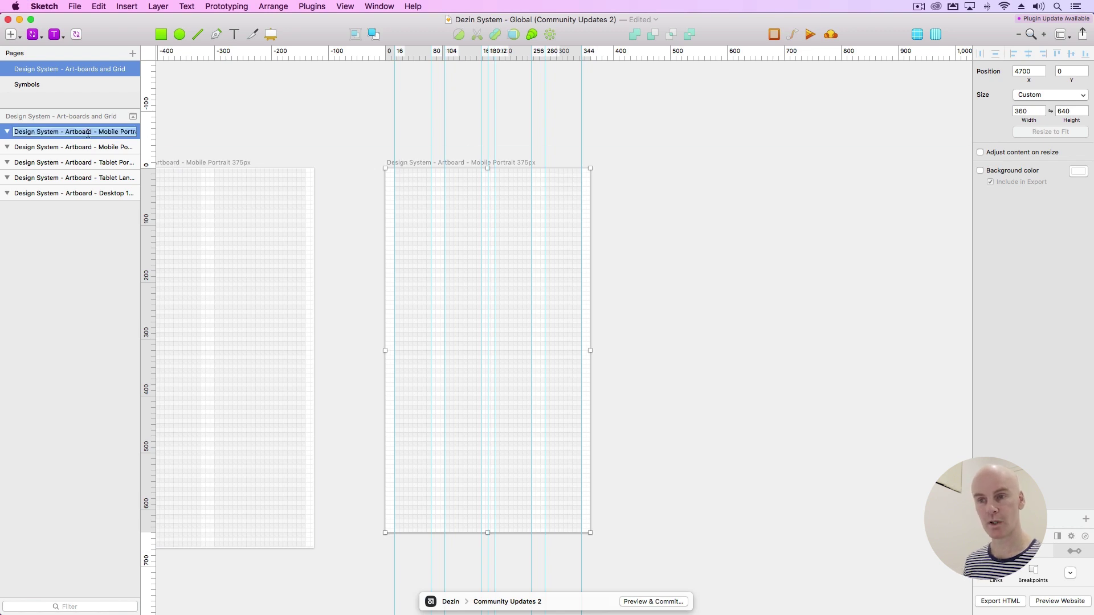
key(Right)
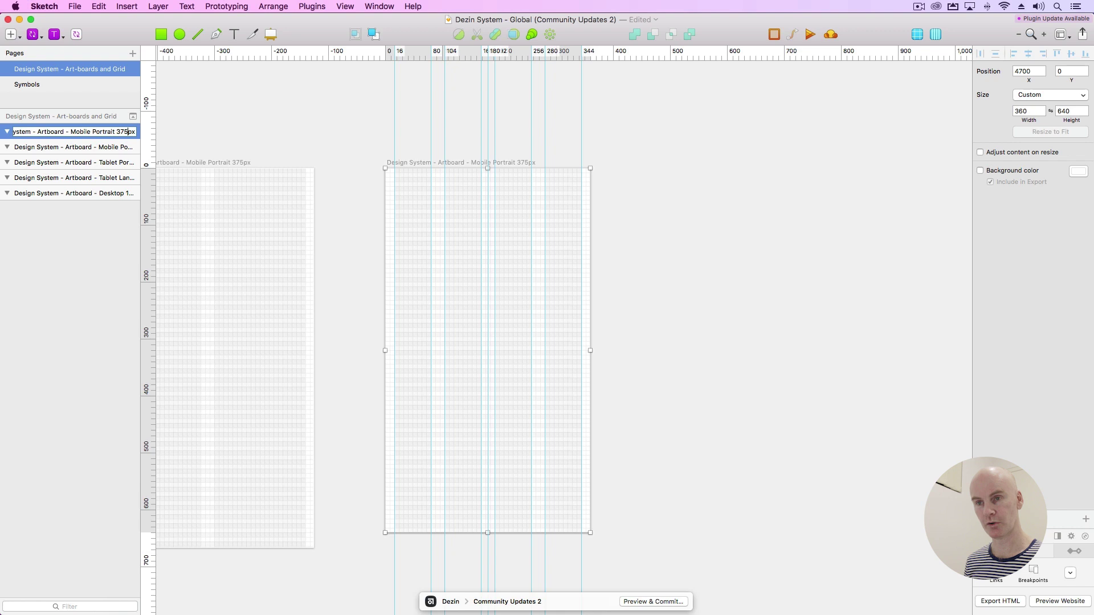
key(Left)
key(Left)
key(BackSpace)
key(BackSpace)
key(BackSpace)
text(360)
key(Return)
click(661, 231)
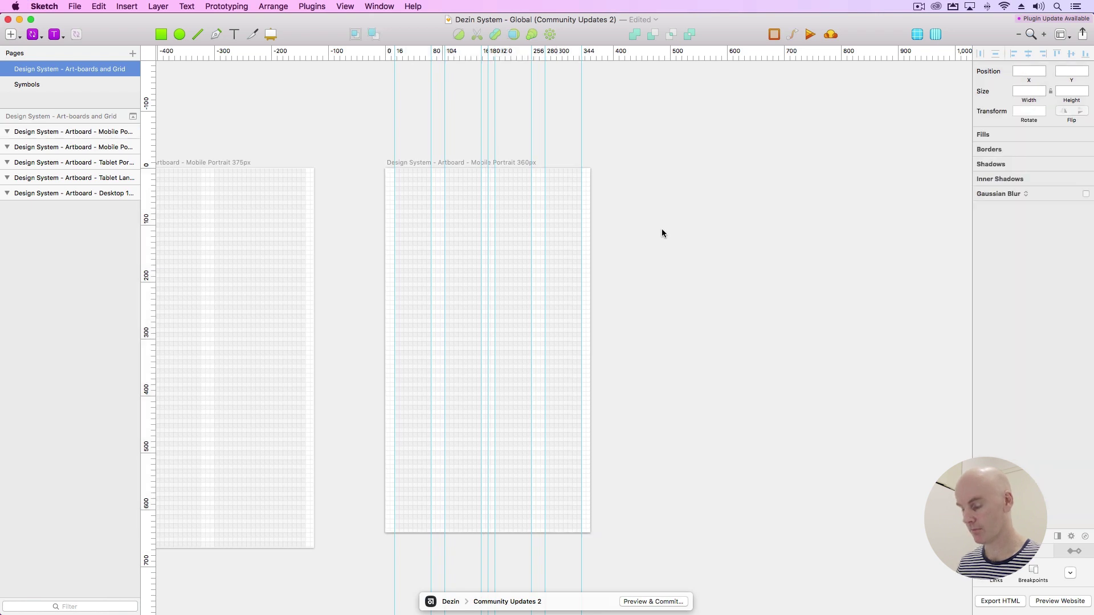
drag(661, 233, 763, 149)
key(super+minus)
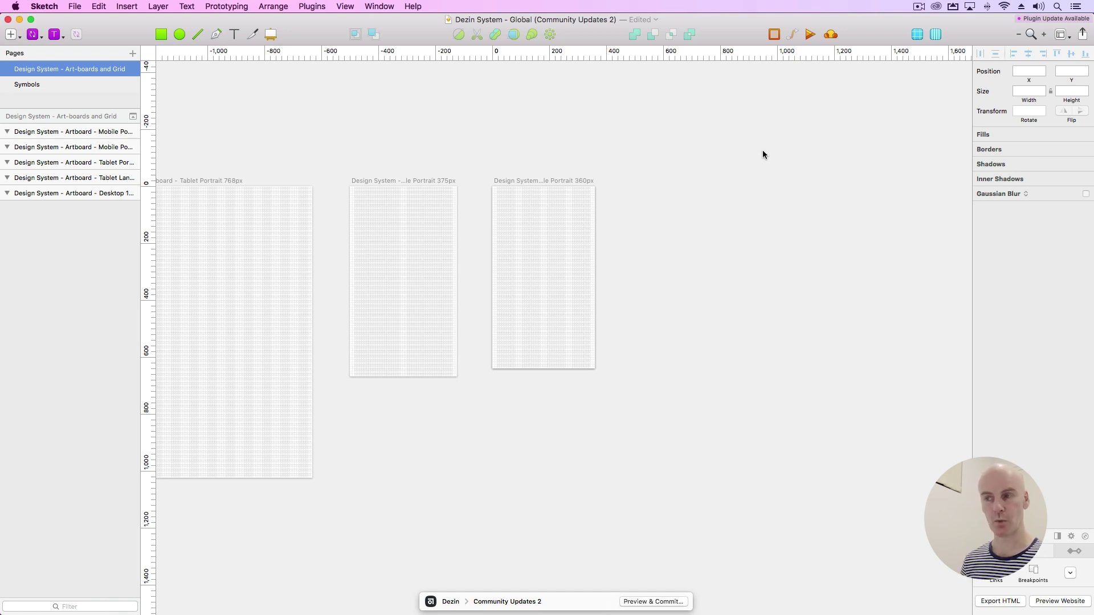
click(575, 182)
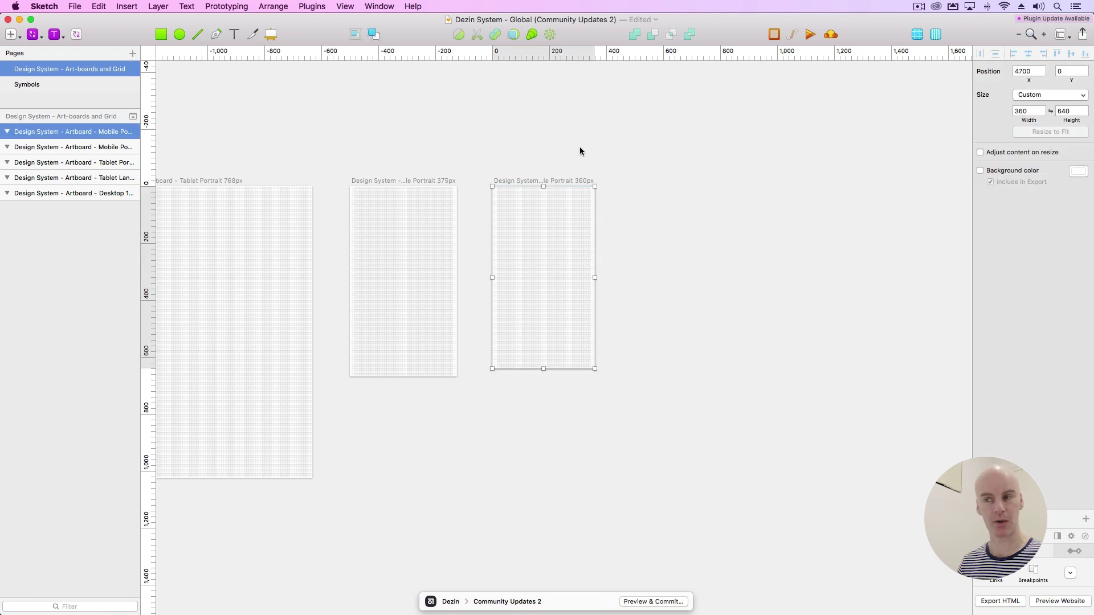
key(super+2)
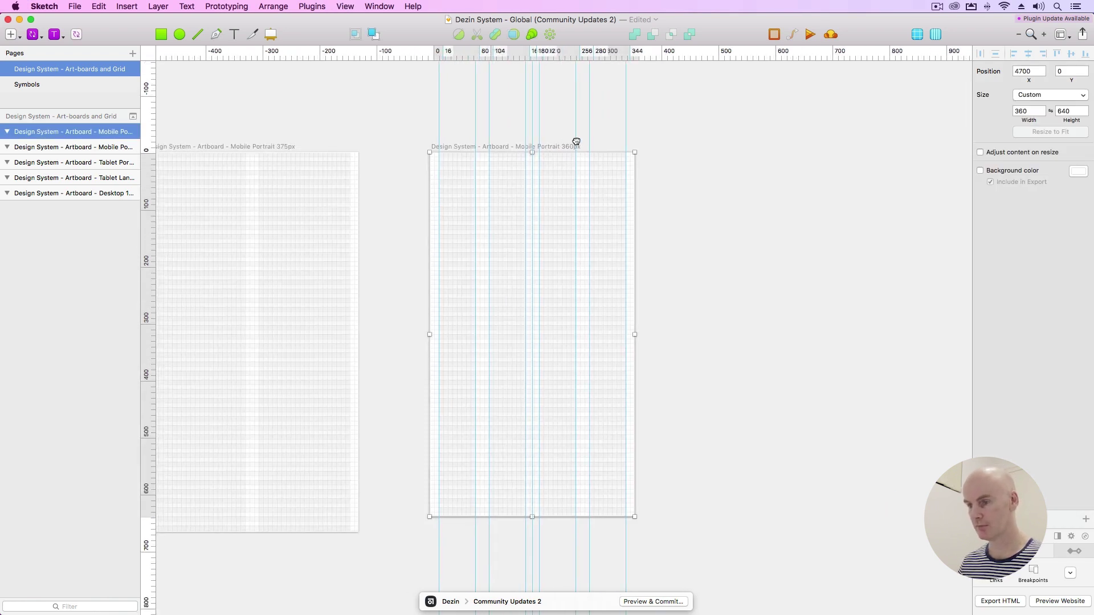
click(689, 166)
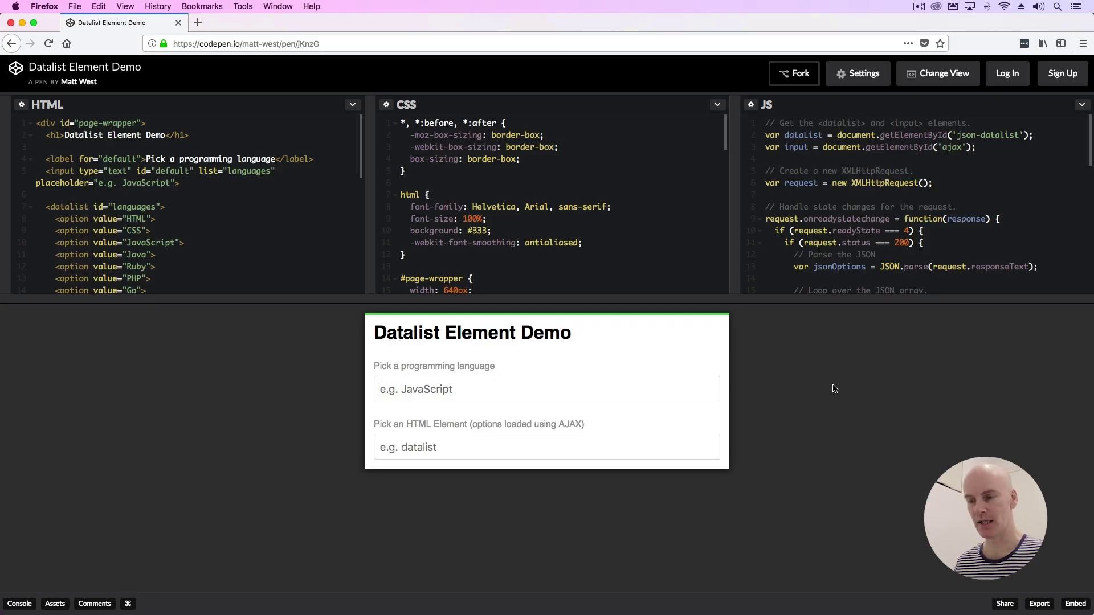
Step: Try the suggestion list of the HTML element field in CodePen's Datalist Element Demo in Firefox
click(452, 445)
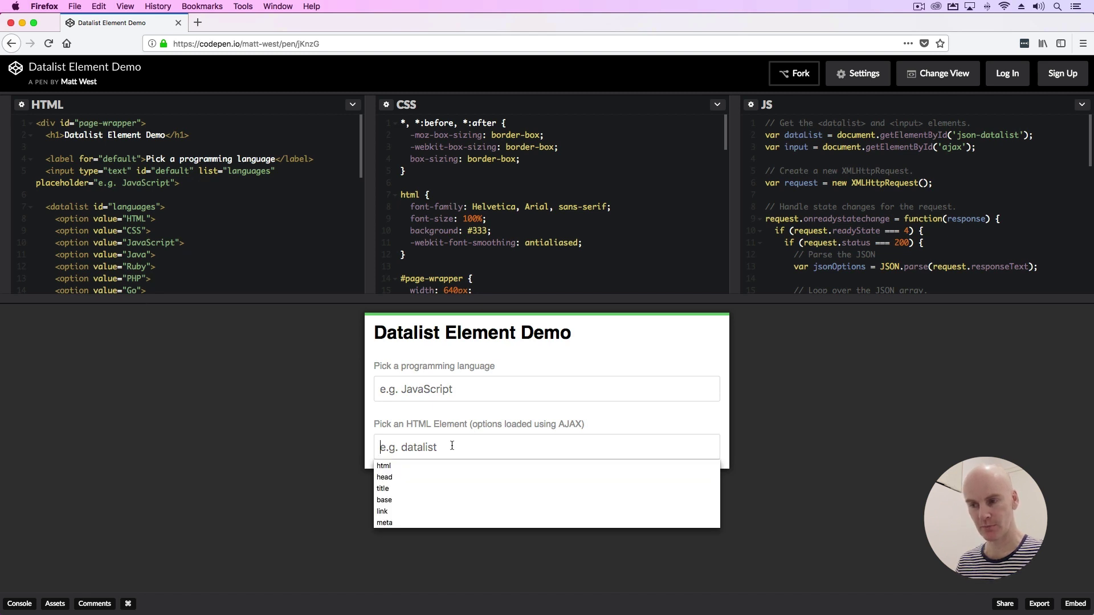
click(415, 489)
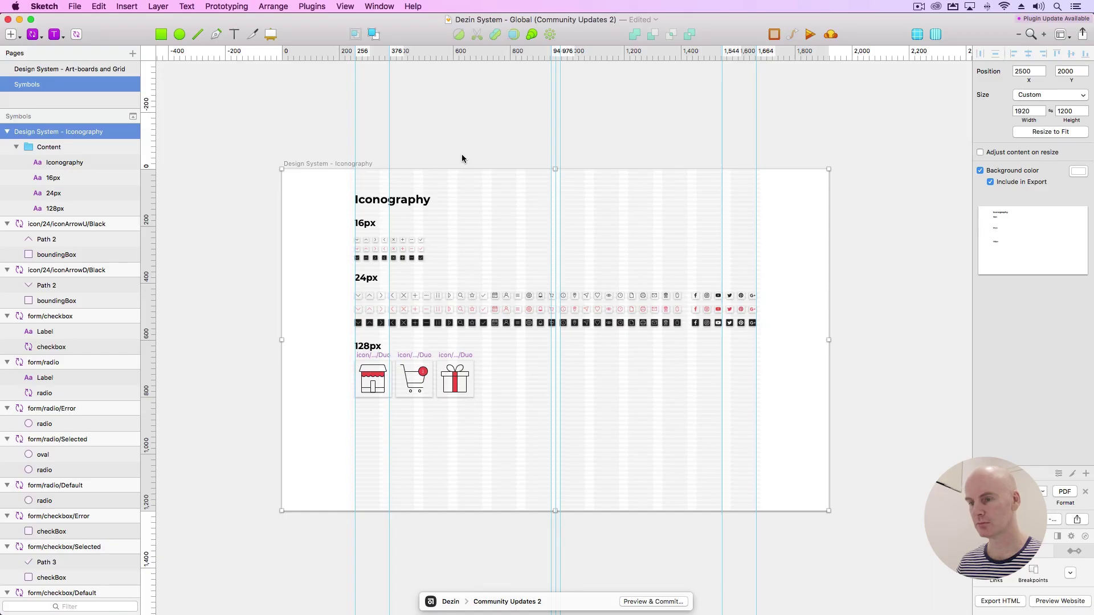
Step: On Sketch's Symbols page, set the height of the "Design System - Buttons and Forms" artboard to 1500
click(462, 153)
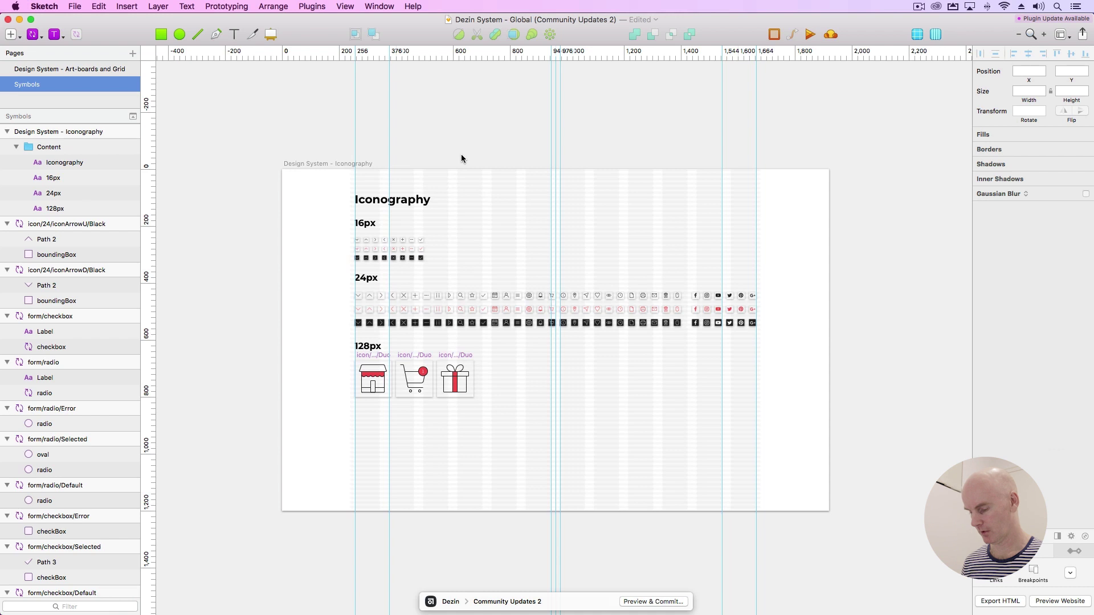
scroll(462, 156, down, 3)
scroll(531, 149, left, 3)
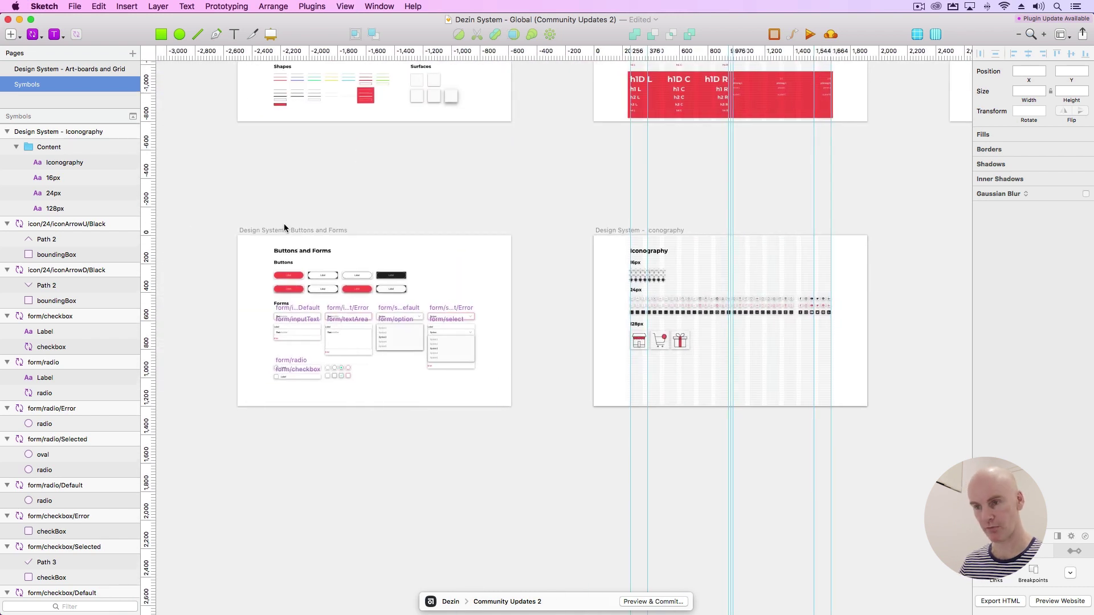
click(284, 230)
key(super+plus)
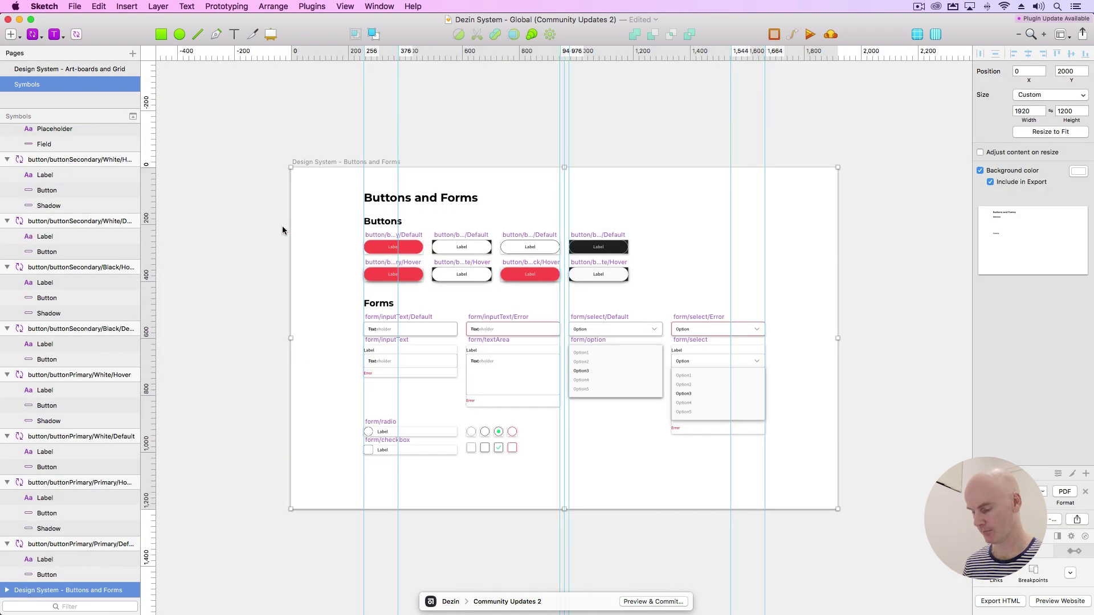
key(super+plus)
scroll(527, 180, down, 5)
scroll(527, 180, right, 3)
drag(527, 180, 493, 179)
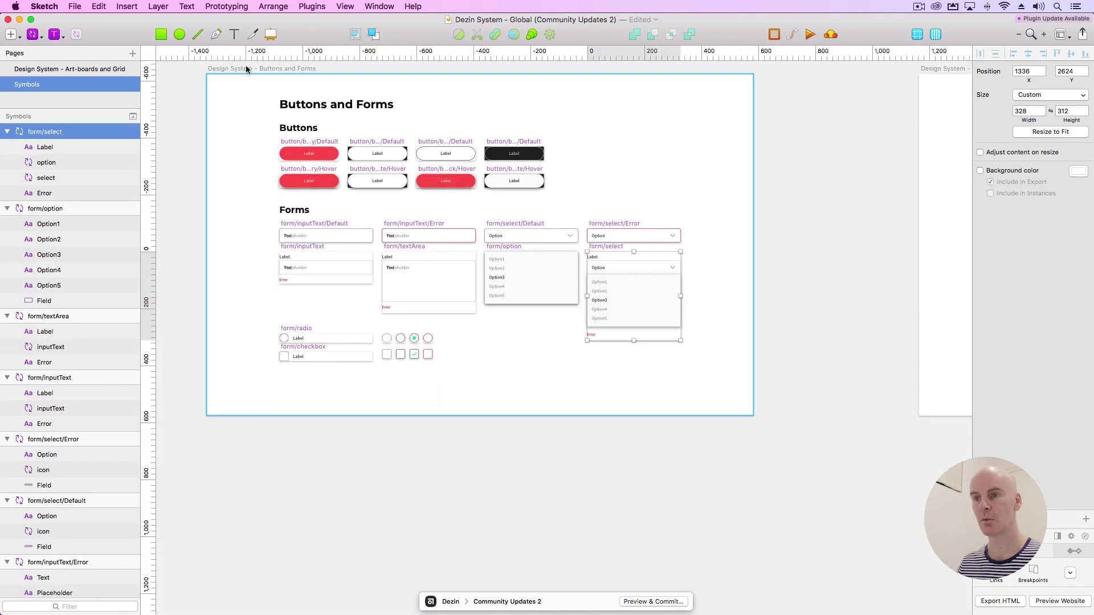
click(246, 68)
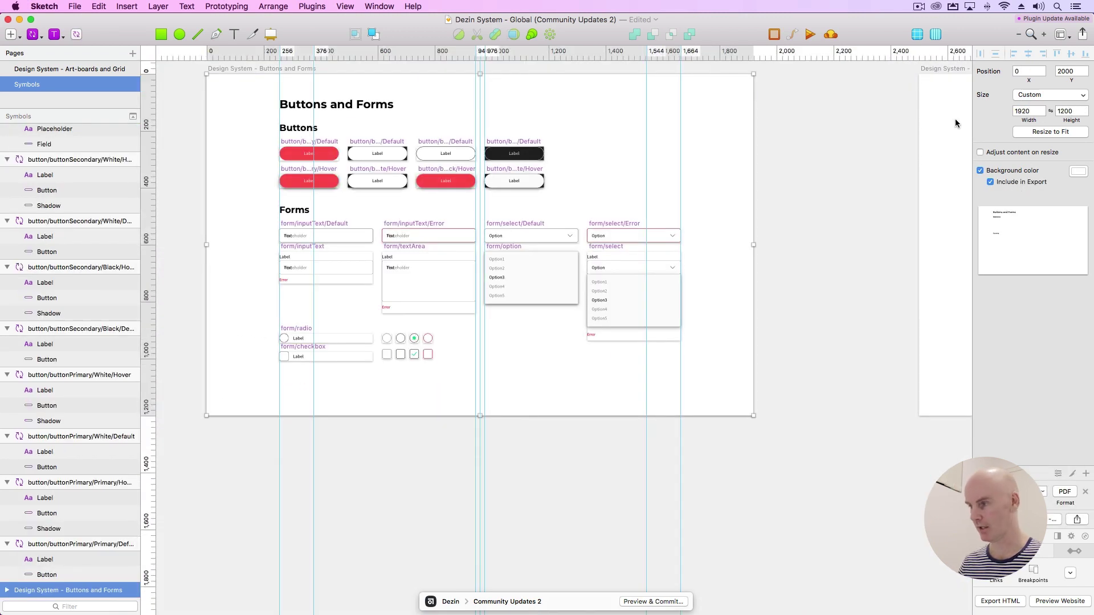
click(1062, 111)
text(1500)
key(Return)
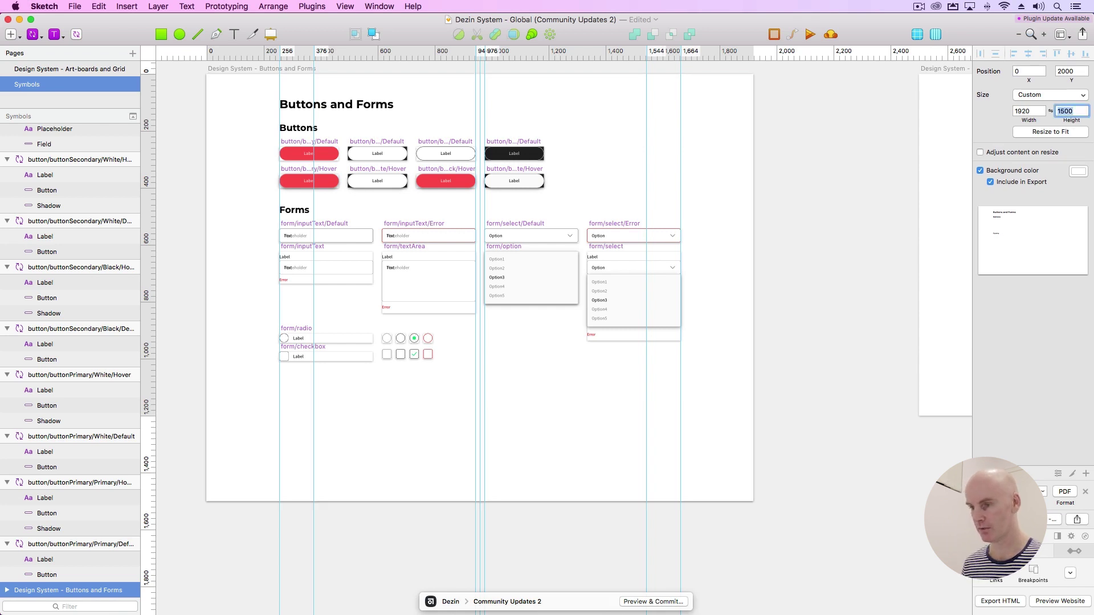
click(872, 227)
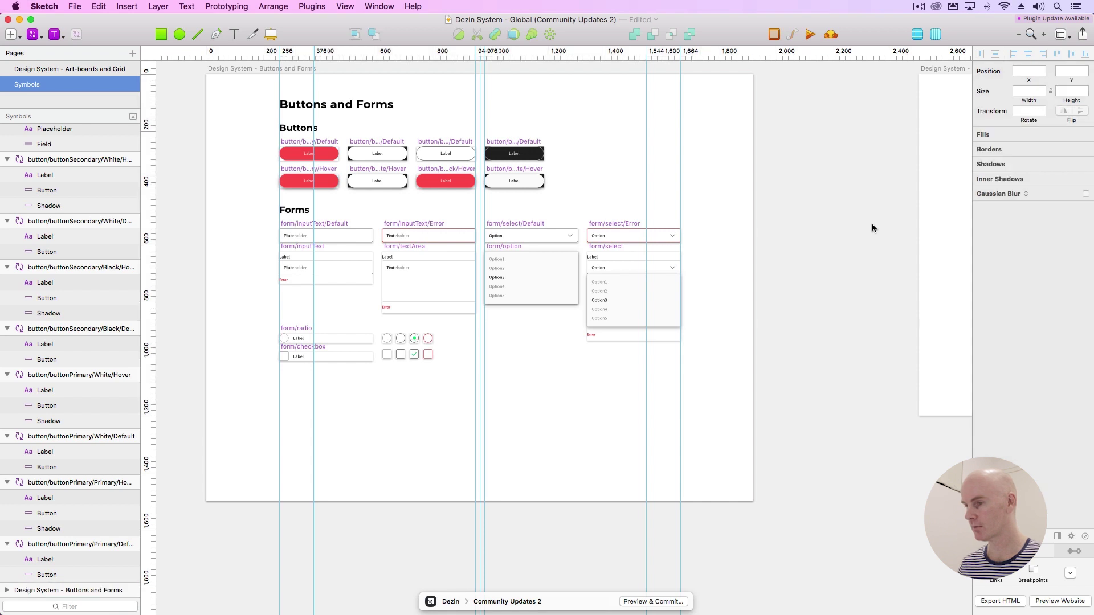
Step: Duplicate the form/select symbol and place the copy directly below the original at X 1336, Y 3008
click(604, 249)
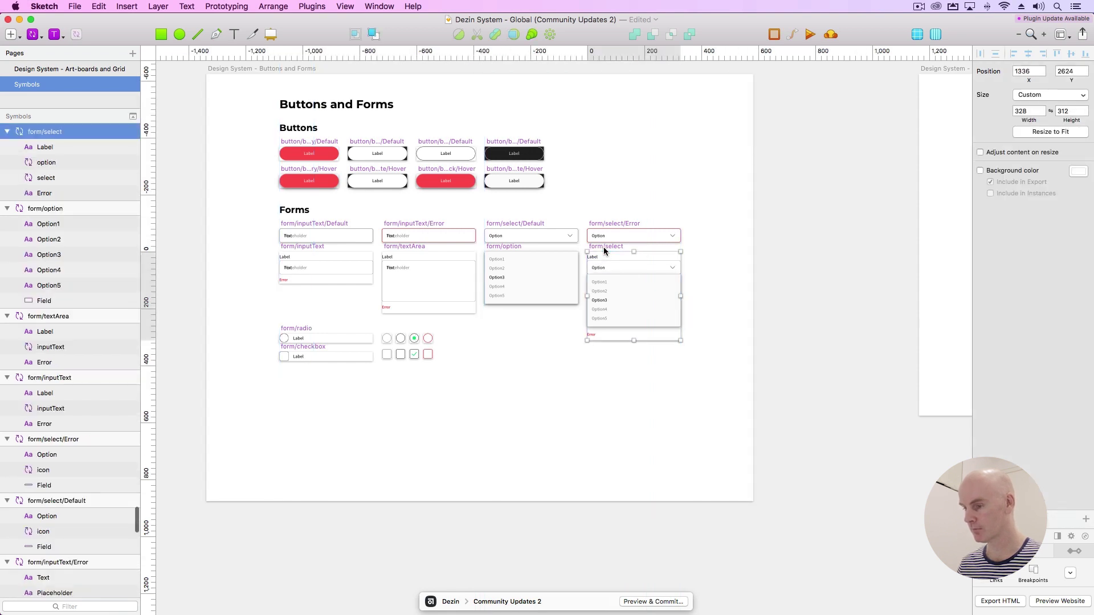
key(super+d)
key(super+3)
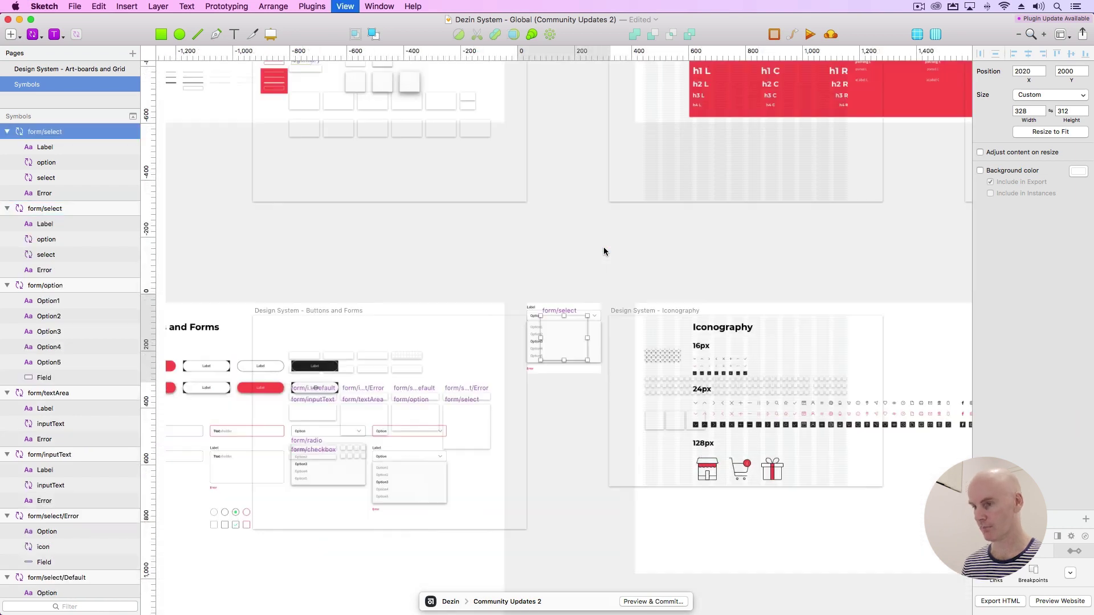
scroll(627, 239, down, 3)
drag(630, 223, 534, 372)
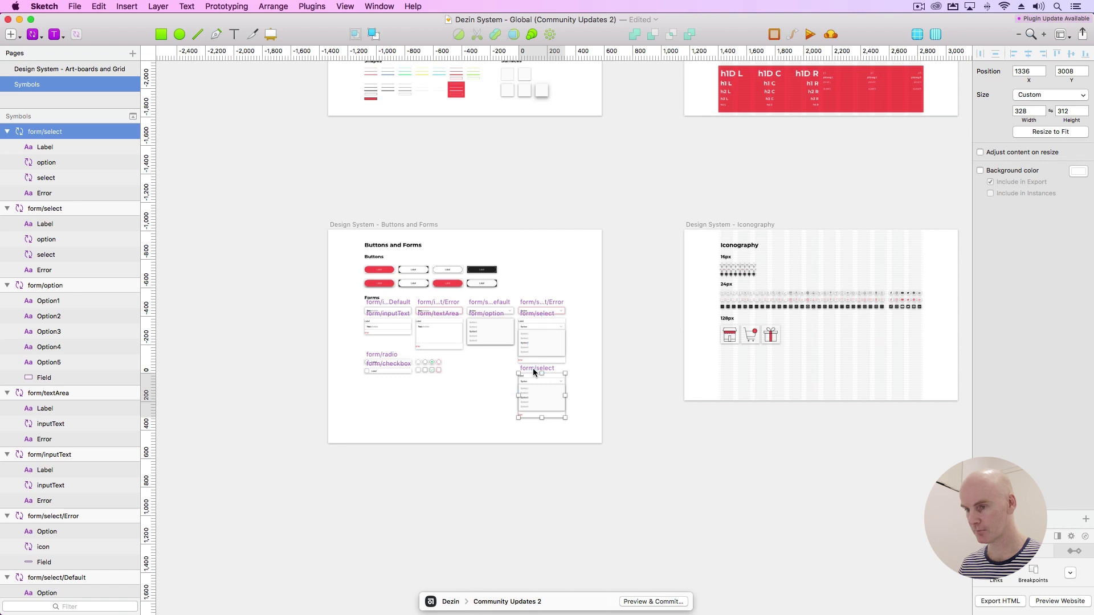
key(super+2)
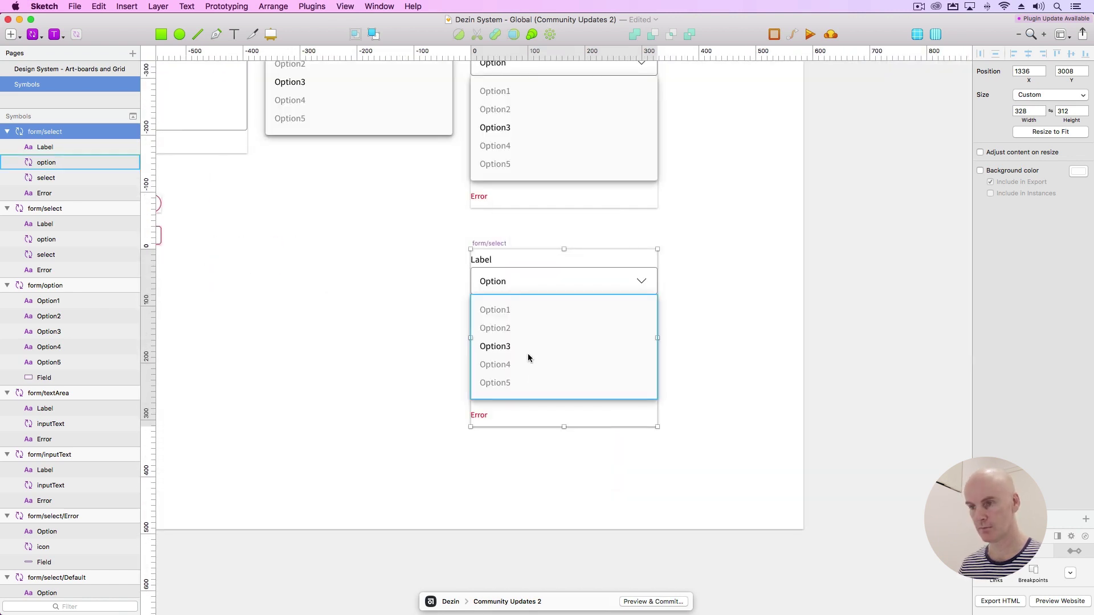
Step: Show the grid and the column layout over the forms section of the "Design System - Buttons and Forms" artboard
click(354, 301)
drag(318, 278, 573, 474)
scroll(498, 356, left, 10)
scroll(499, 357, up, 5)
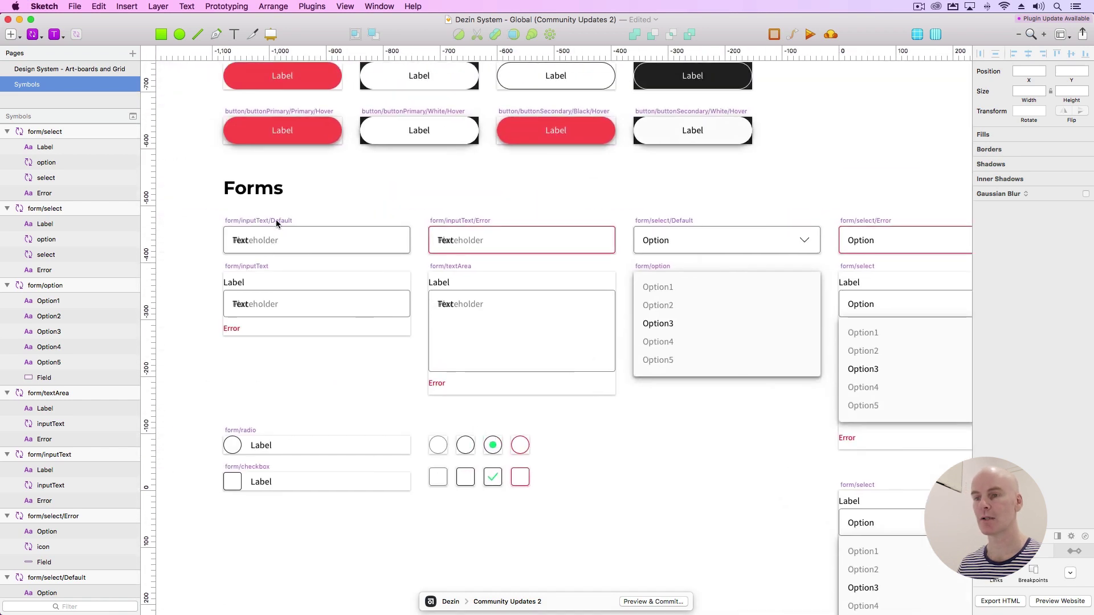
click(266, 198)
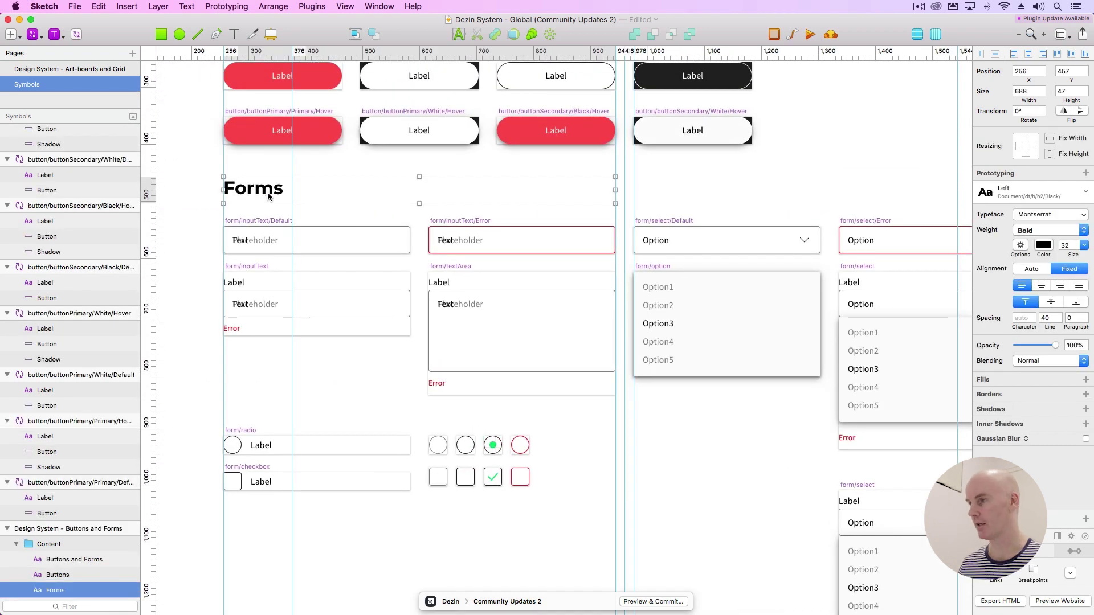
click(937, 35)
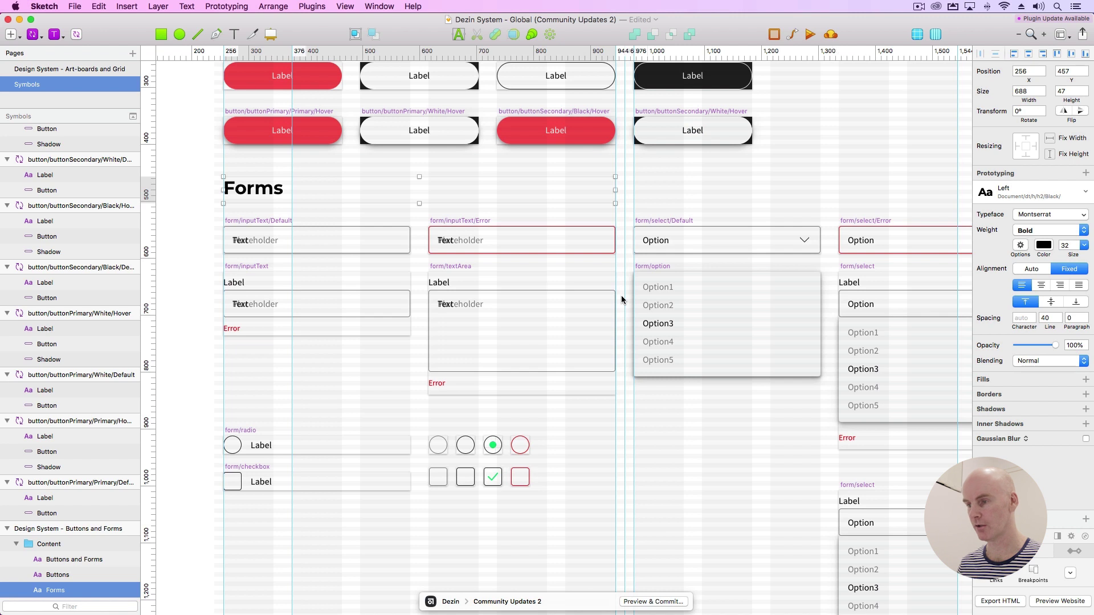
key(ctrl+l)
key(ctrl+g)
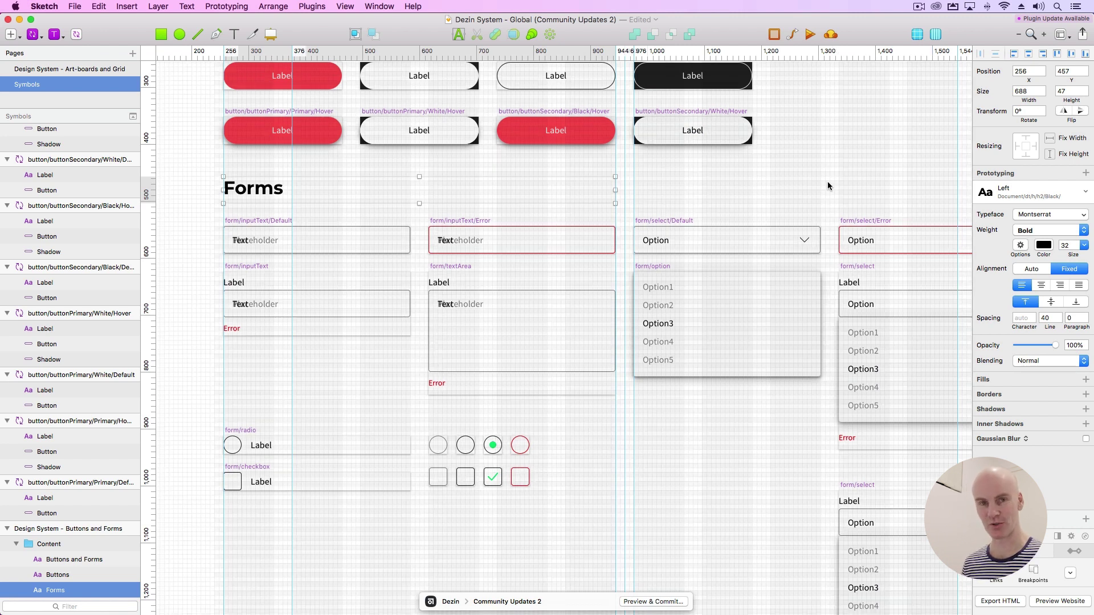
Step: Move the duplicated form/select symbol up to Y 2992, aligned with the grid
drag(617, 398, 360, 168)
click(599, 256)
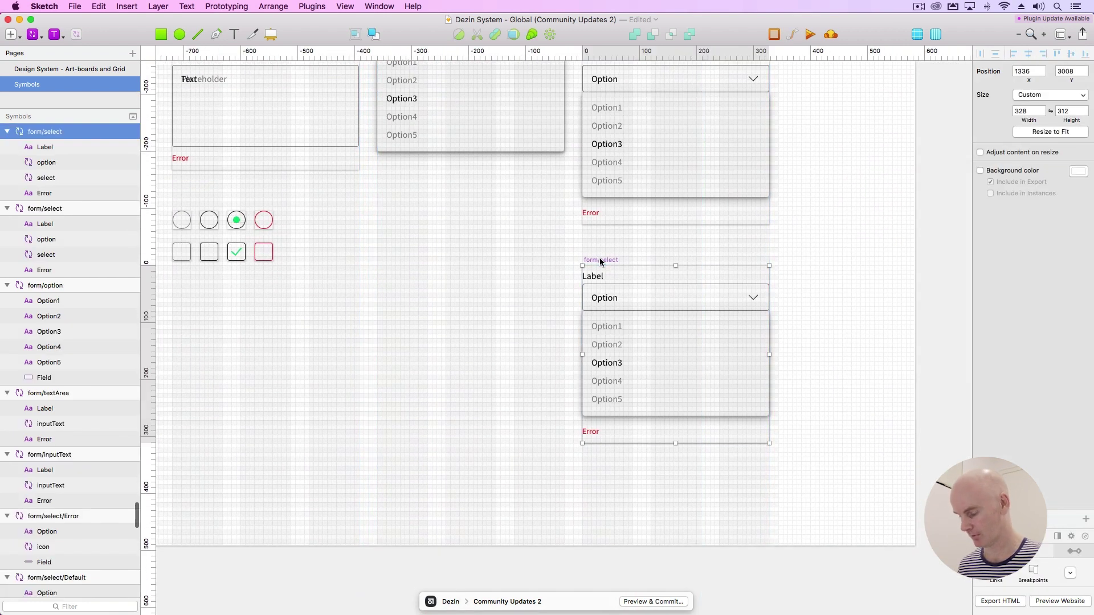
key(super+2)
mouse_move(443, 212)
mouse_down()
mouse_move(443, 183)
mouse_move(444, 192)
mouse_up()
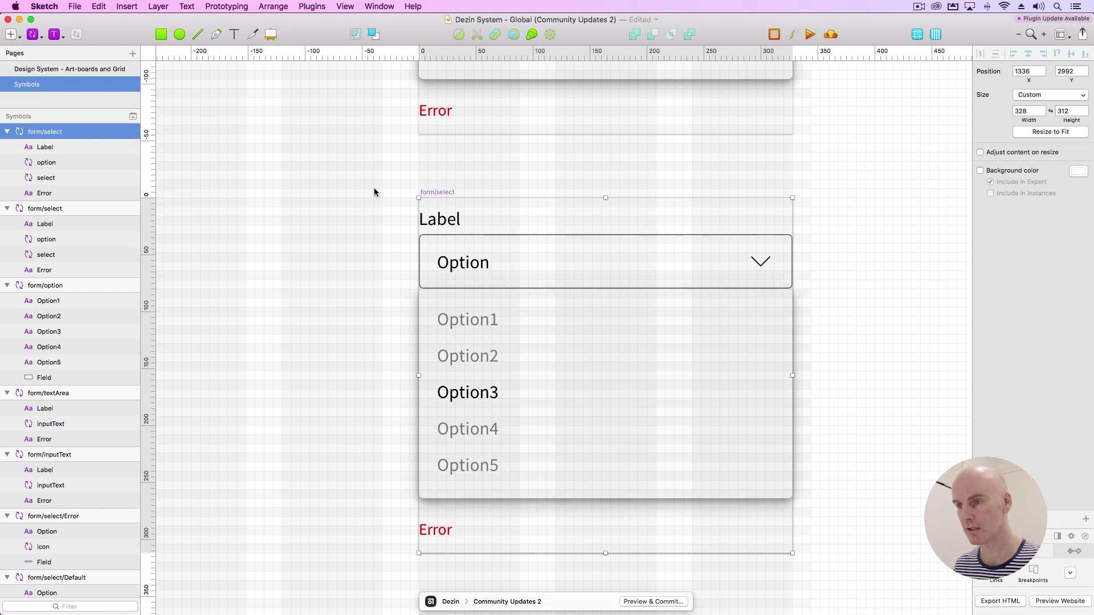
Step: Set the icon override of the nested select in the duplicated form/select symbol to None
click(366, 230)
click(444, 221)
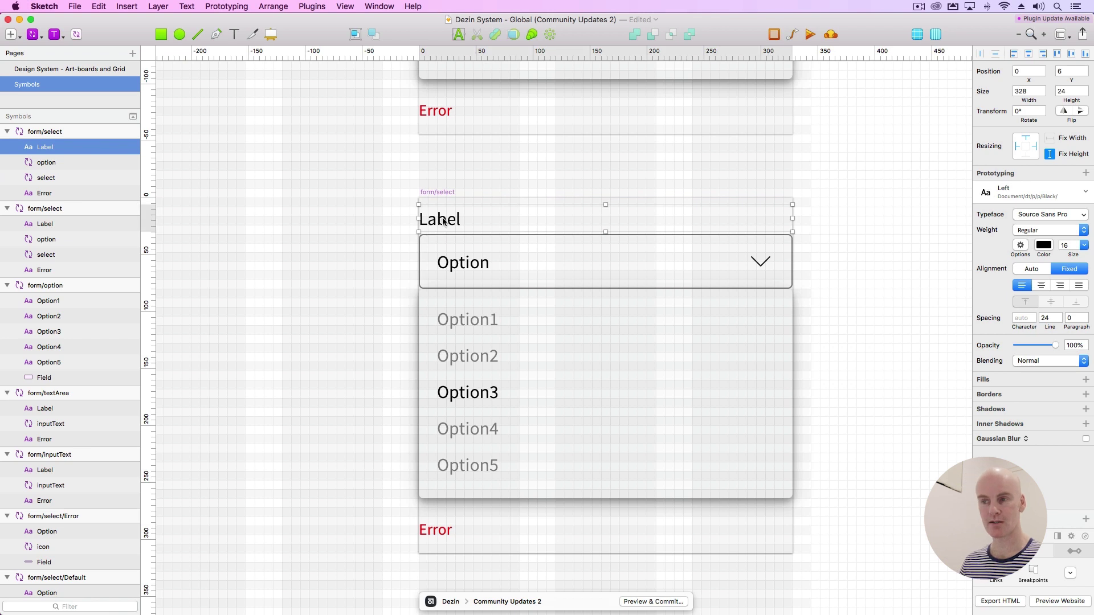
click(763, 262)
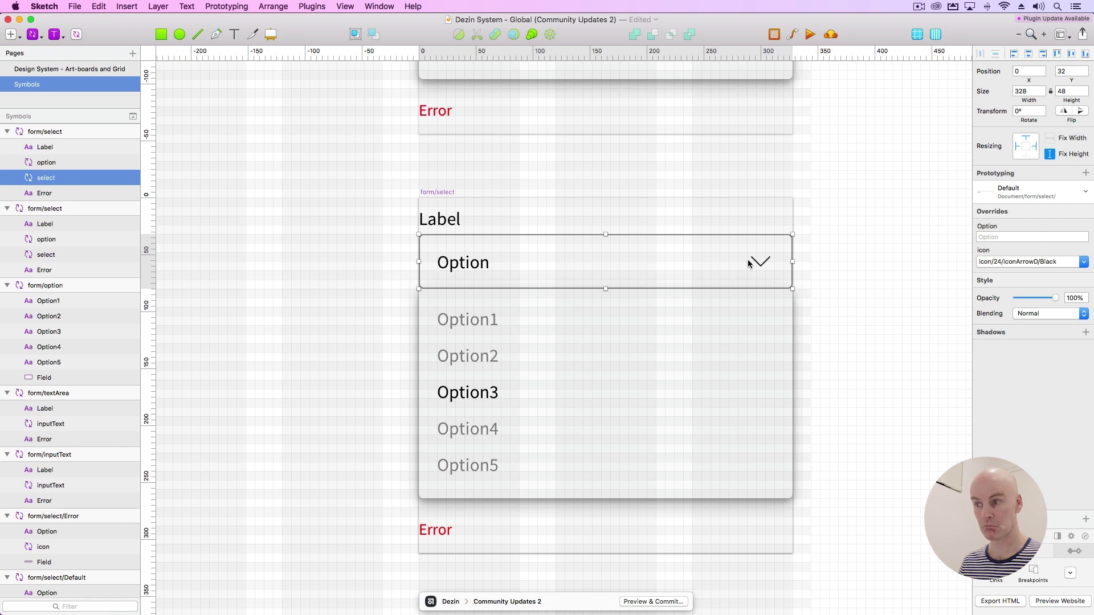
click(1009, 263)
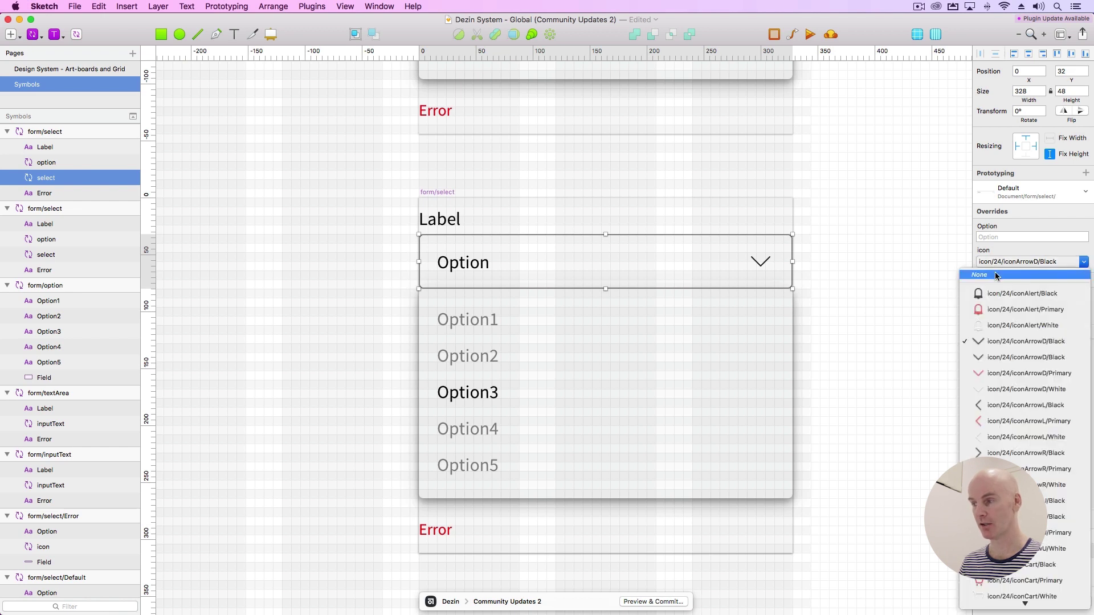
click(996, 276)
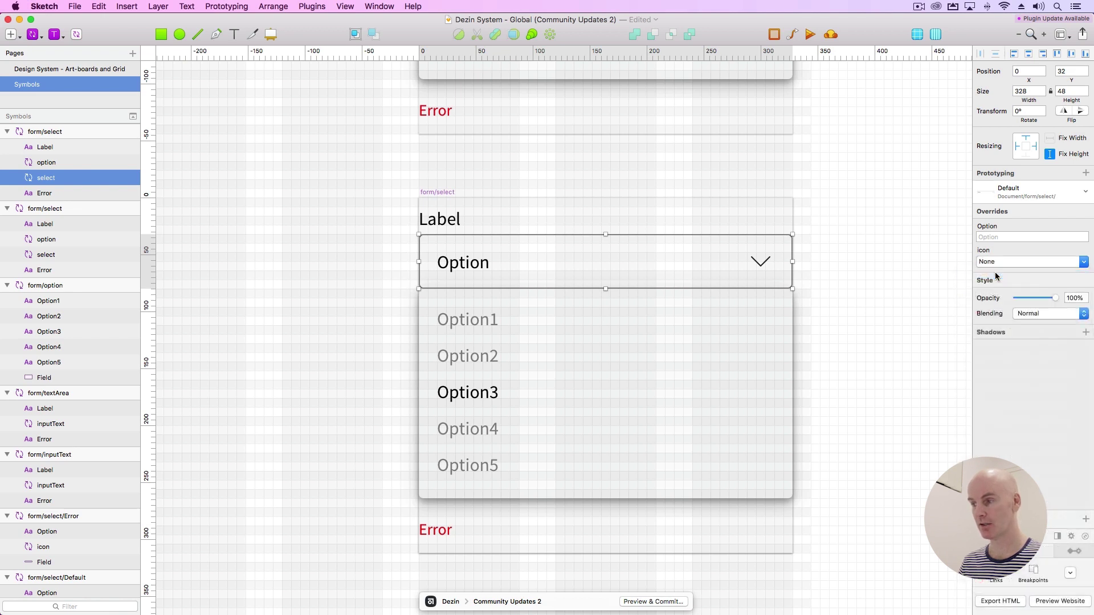
click(892, 267)
key(super+minus)
drag(889, 265, 866, 352)
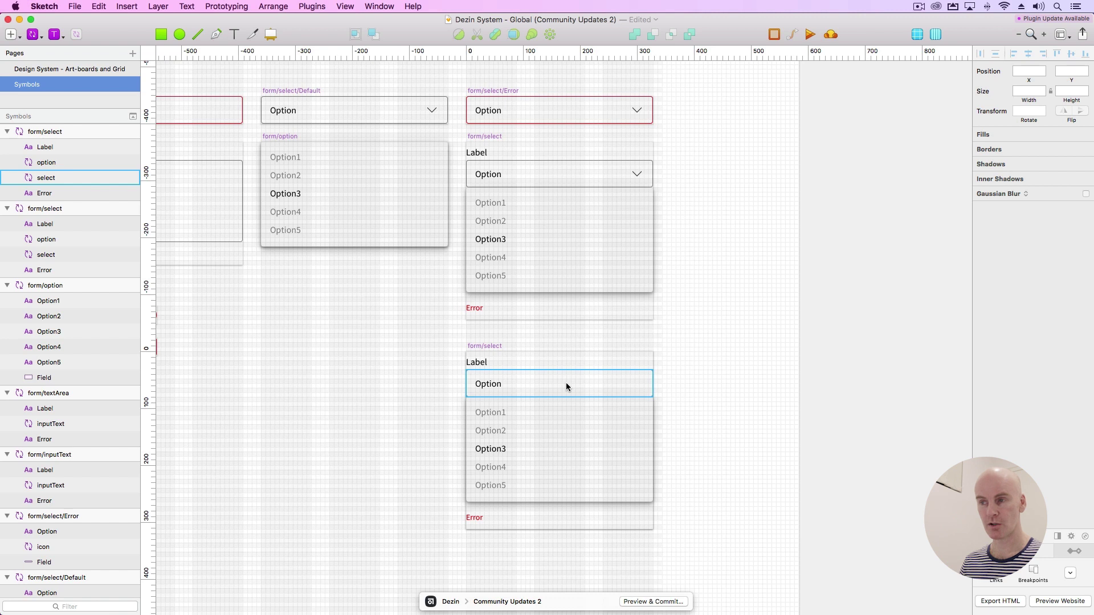
Step: Rename the duplicated form/select symbol to "form/dataList"
click(492, 347)
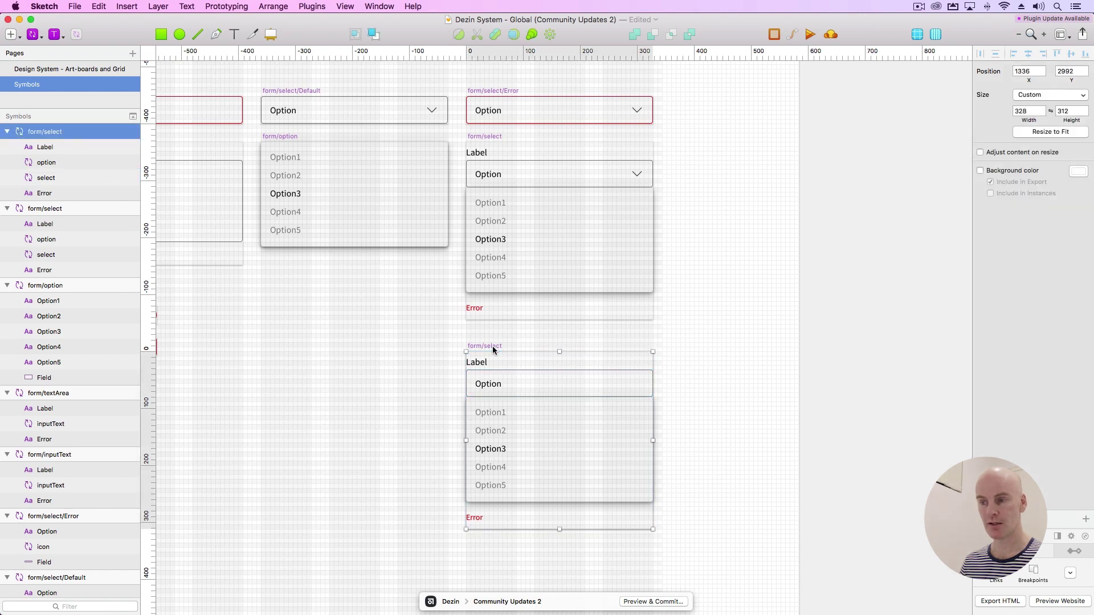
double_click(67, 132)
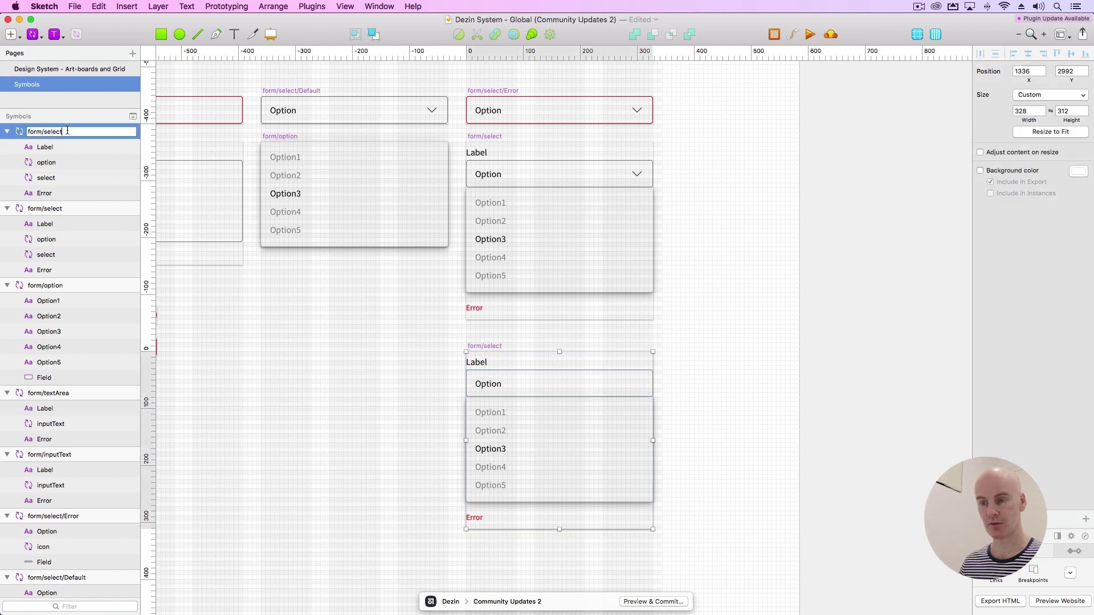
key(BackSpace)
key(BackSpace)
key(BackSpace)
key(BackSpace)
key(BackSpace)
key(BackSpace)
text(dataLis)
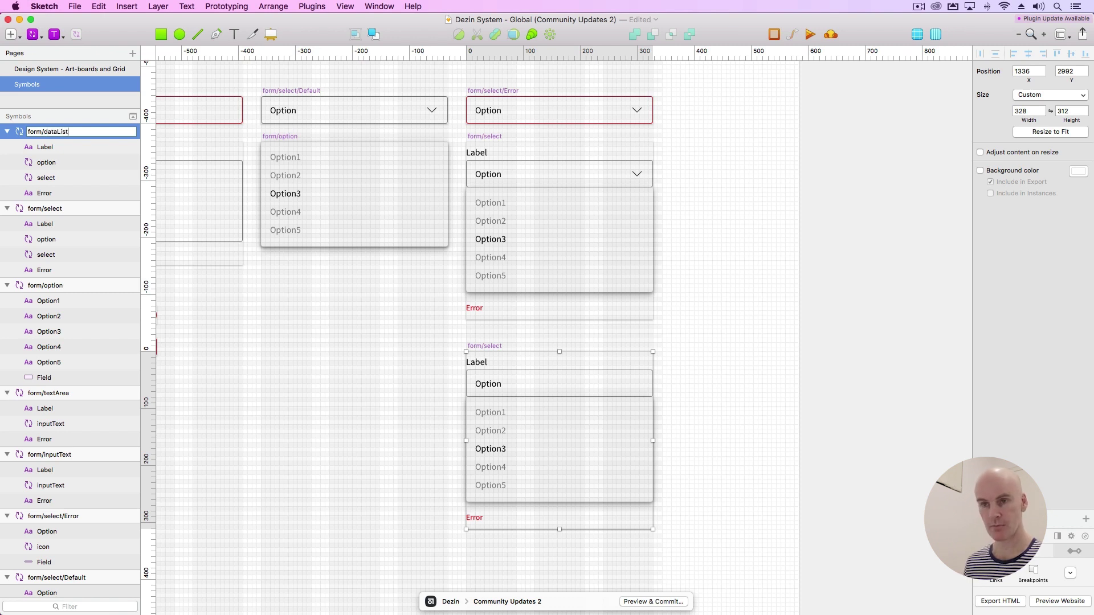
key(Return)
click(689, 281)
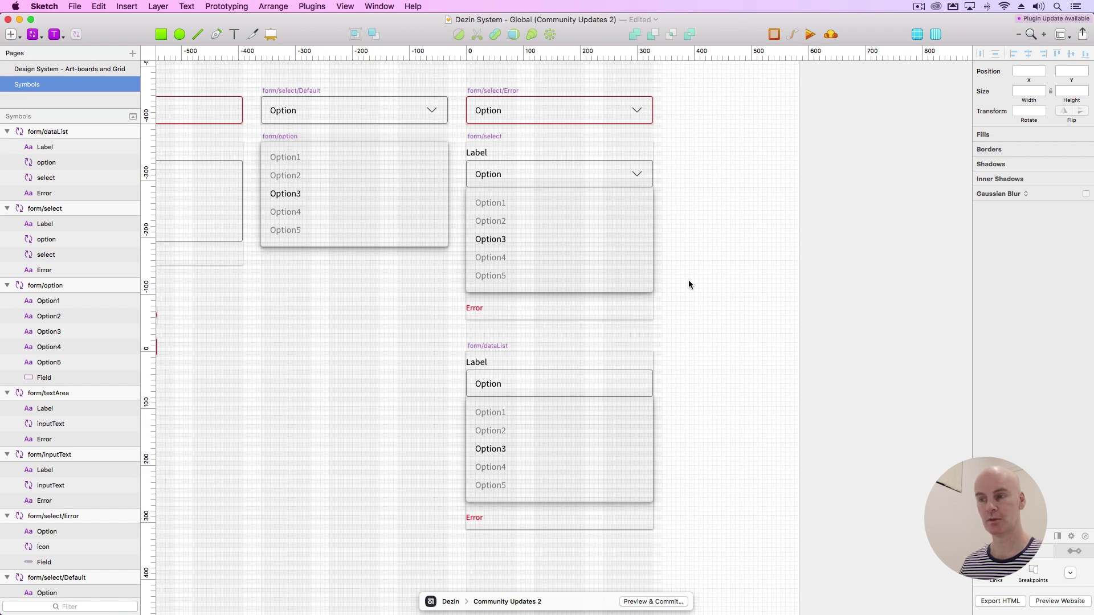
Step: Delete the form/dataList symbol and select the original form/select symbol
click(480, 346)
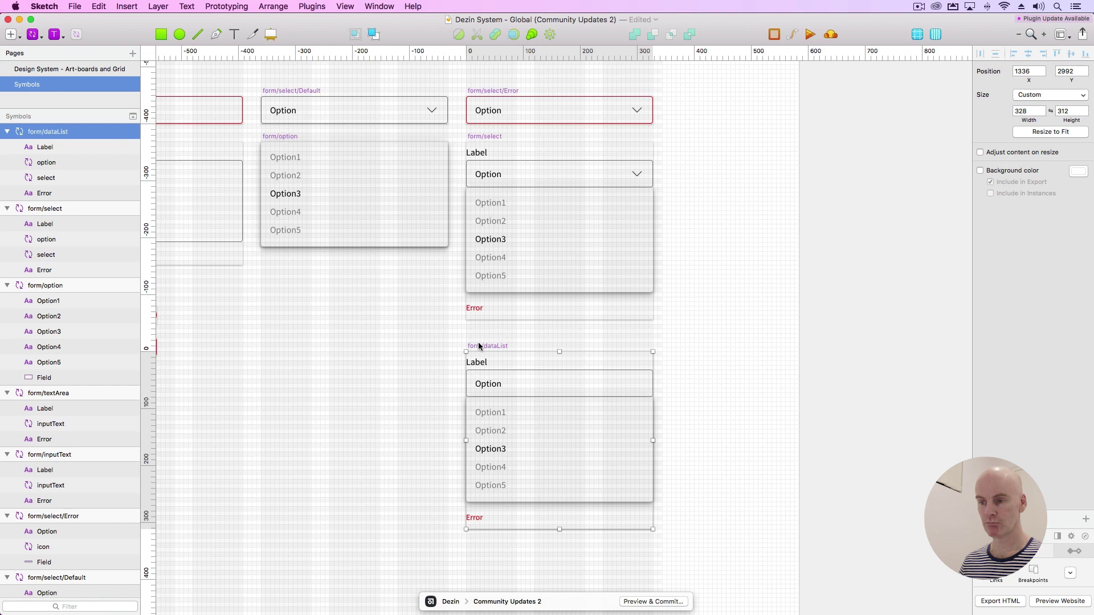
key(Delete)
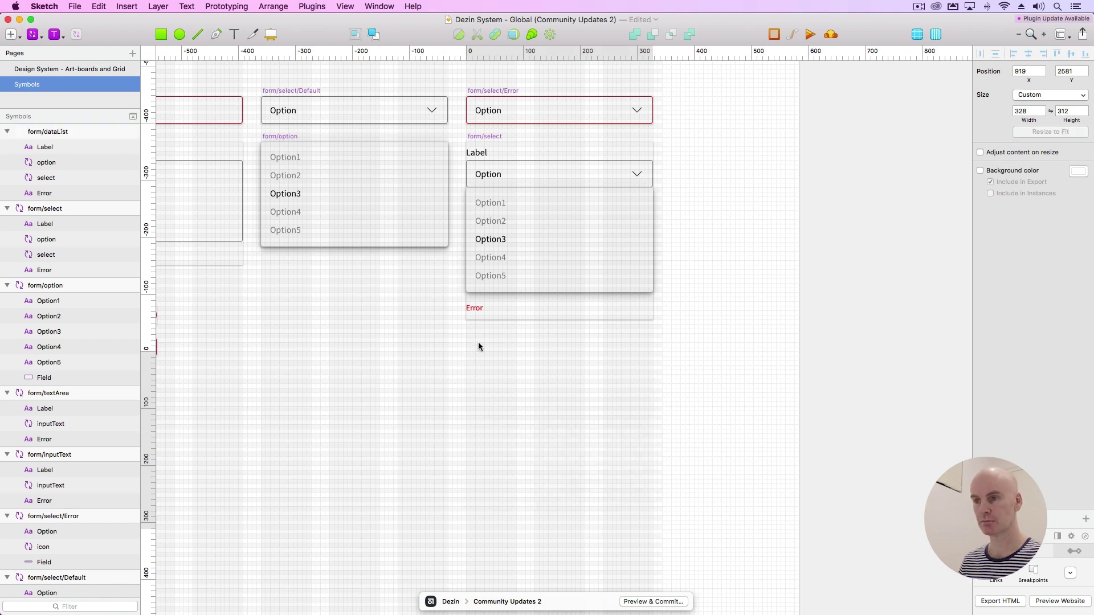
click(485, 138)
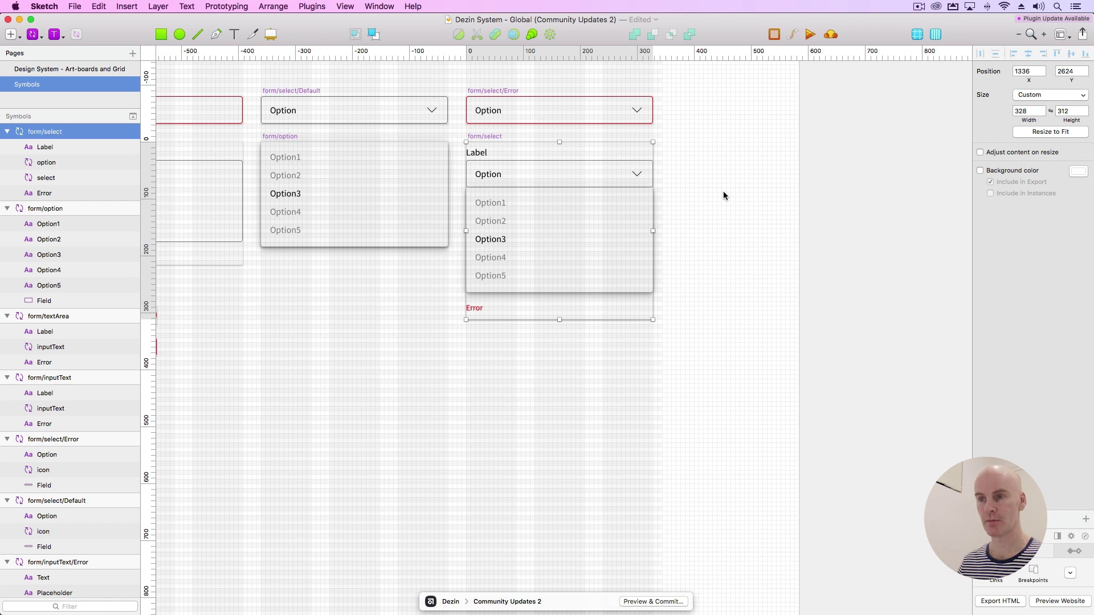
Step: On the "Design System - Art-boards and Grid" page, insert an instance of the local form/select symbol on the Desktop 1920px artboard
click(82, 70)
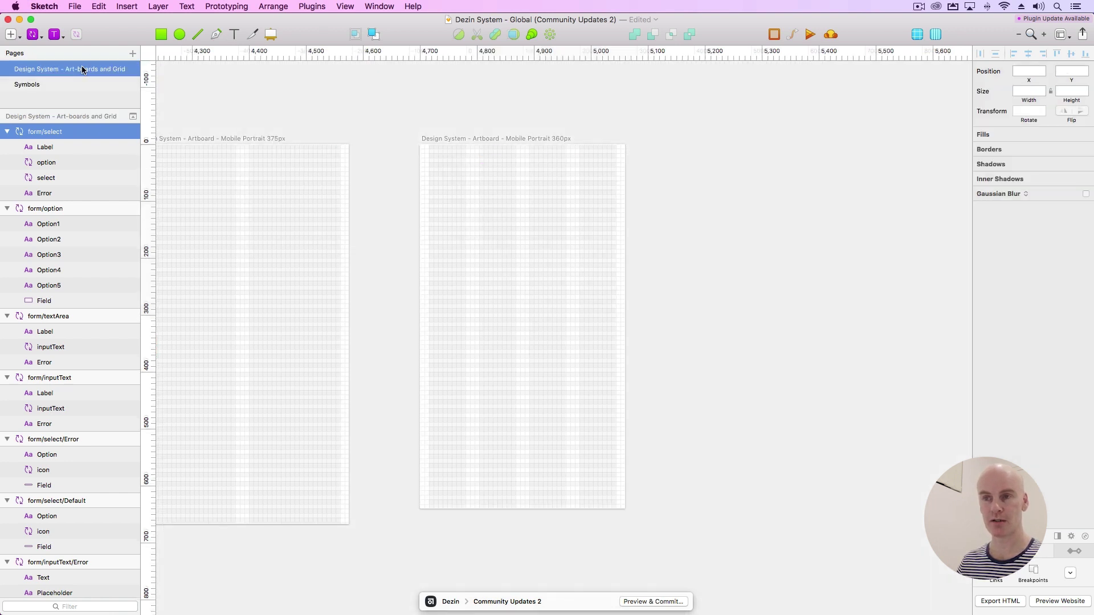
scroll(766, 125, left, 20)
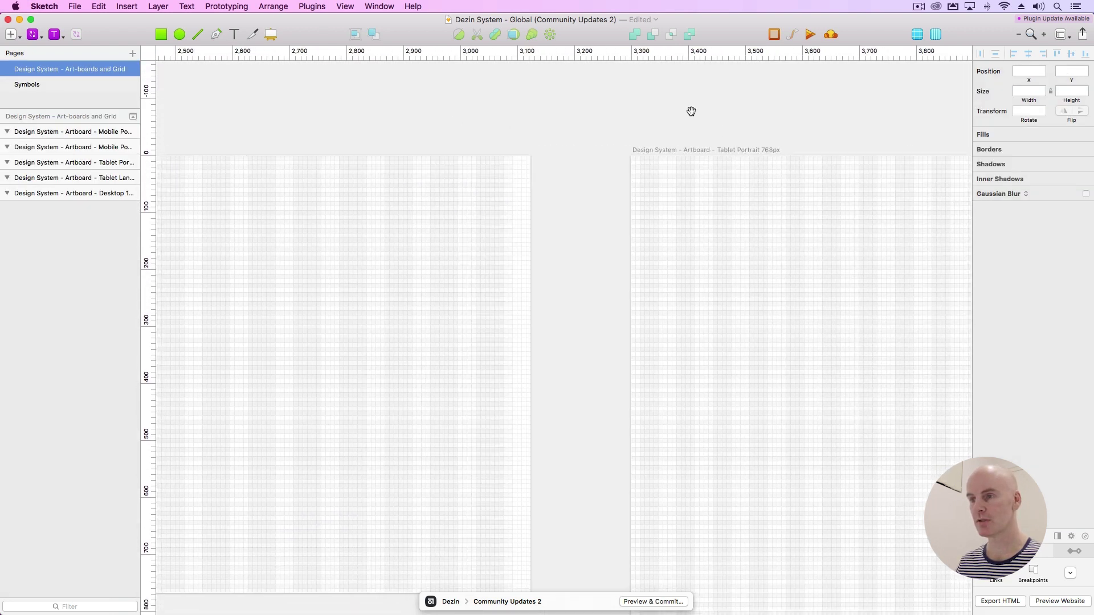
scroll(736, 125, left, 13)
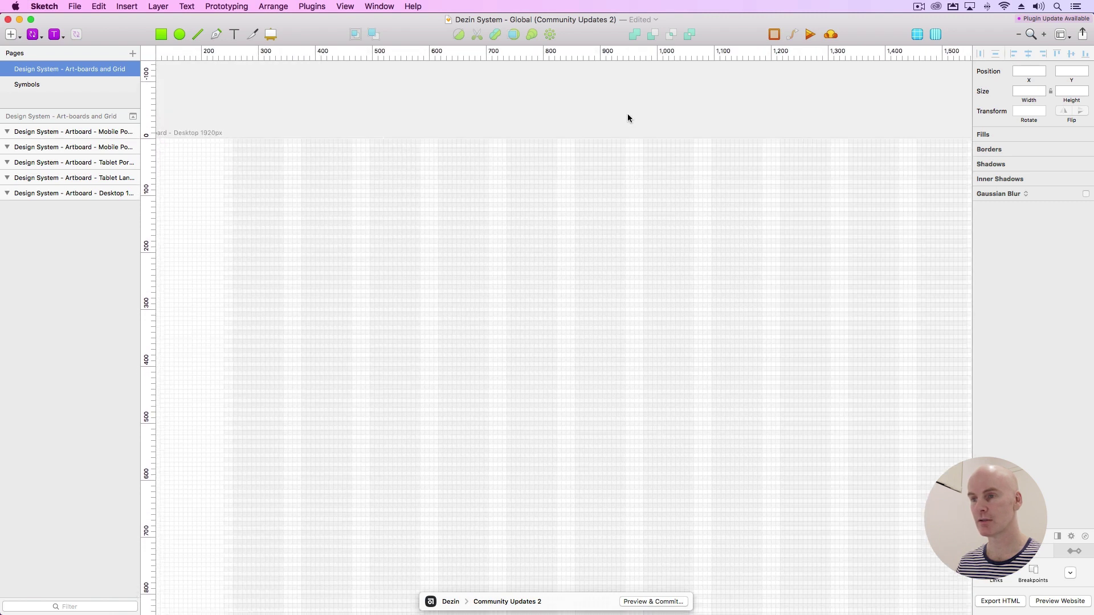
click(277, 131)
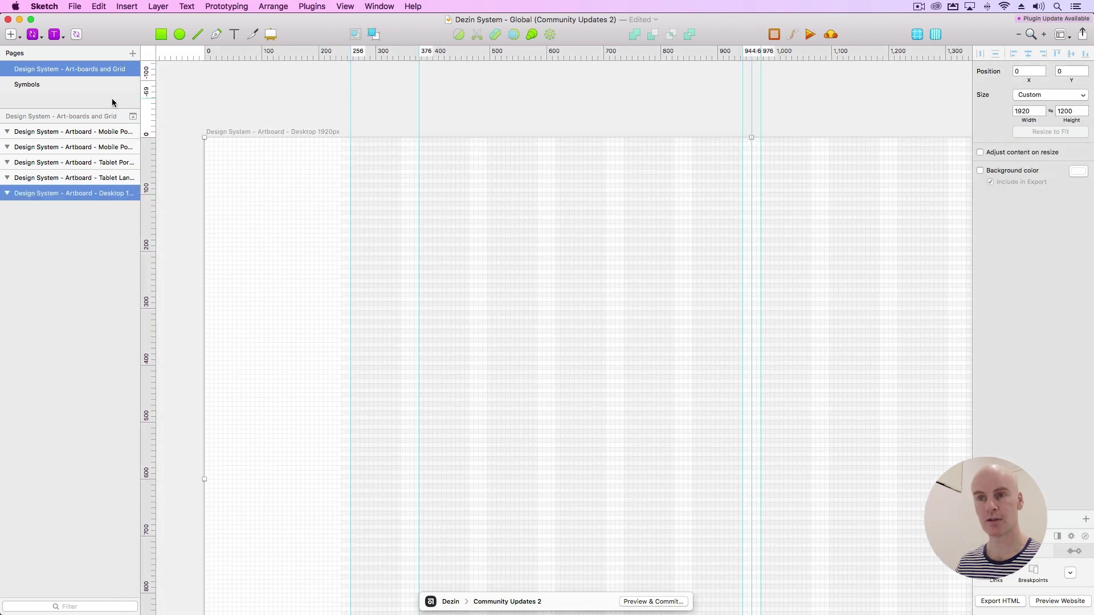
click(33, 35)
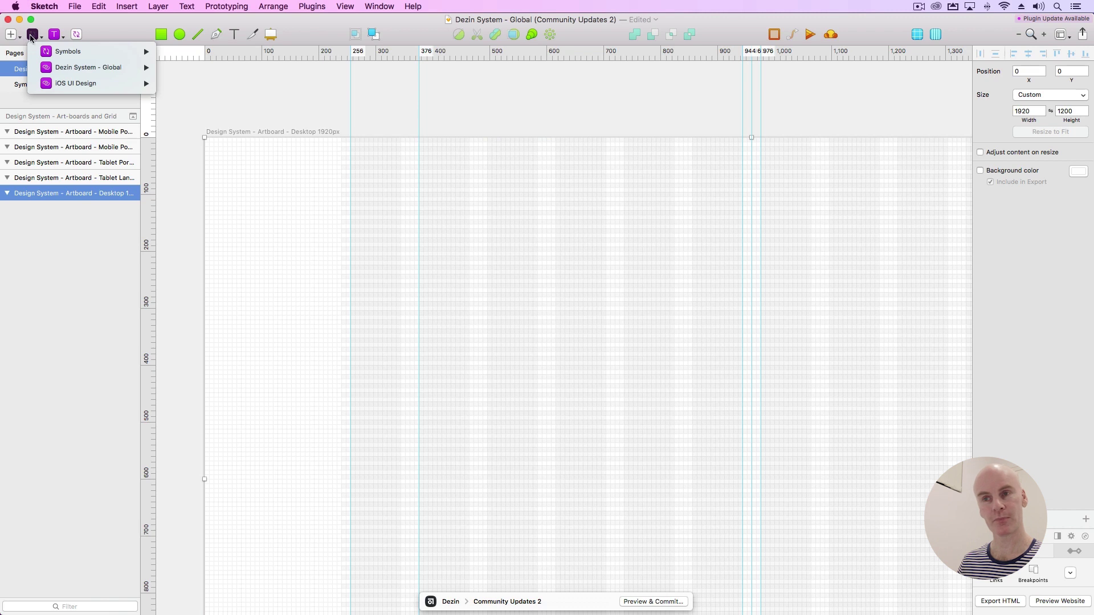
mouse_move(99, 54)
mouse_move(180, 84)
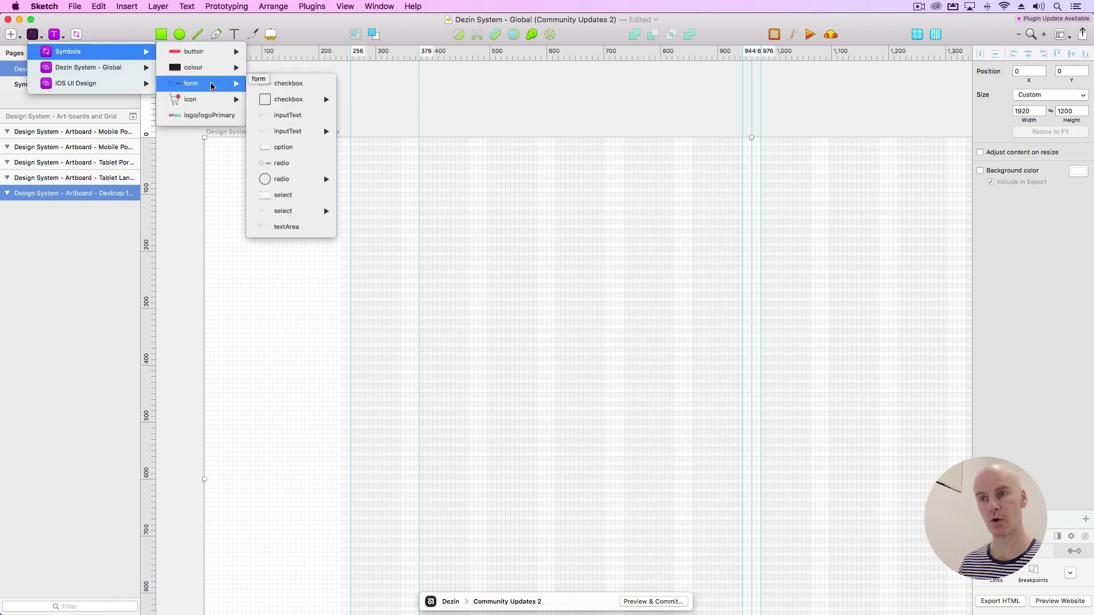
drag(290, 199, 443, 261)
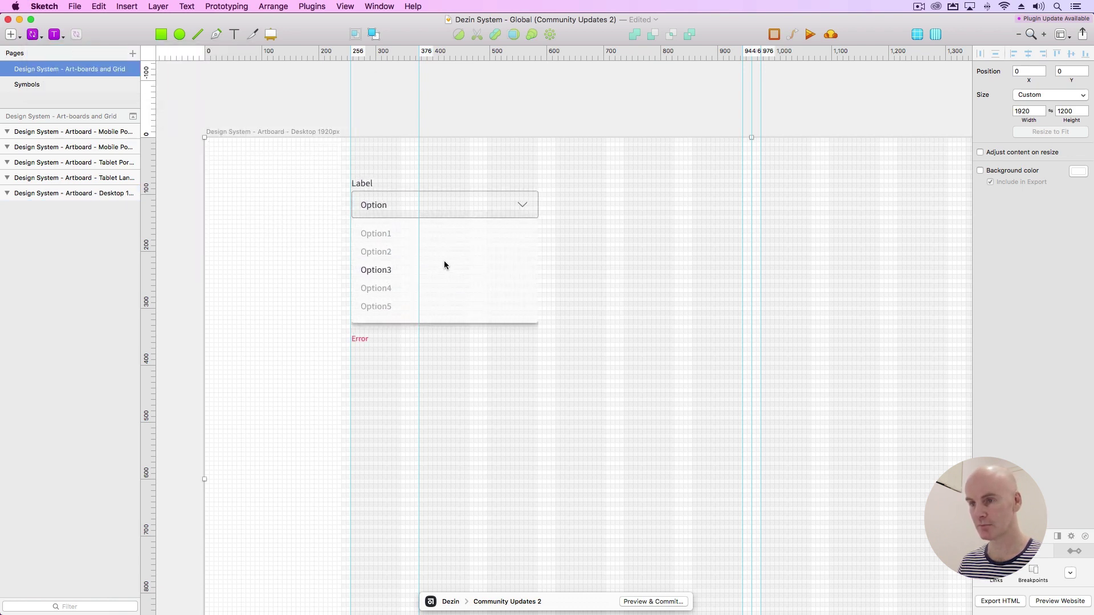
Step: Nudge the form/select instance to X 256, Y 64 on the Desktop 1920px artboard
key(super+2)
key(Left)
key(Left)
key(Down)
key(Down)
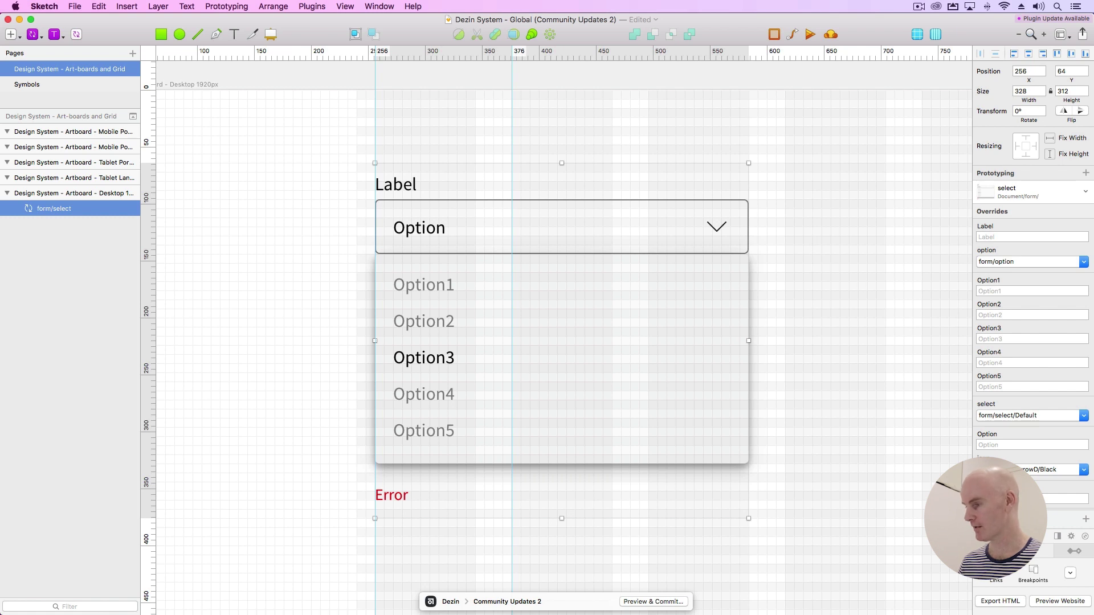
Step: Set the icon override of the form/select instance to None to remove its arrow
click(1082, 470)
click(1055, 456)
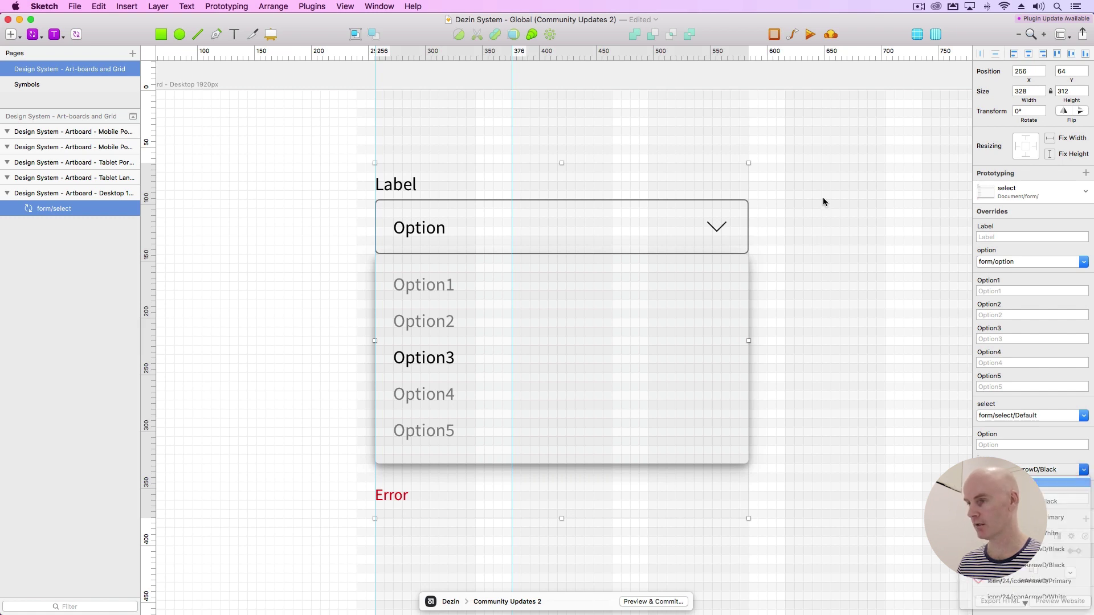
click(825, 208)
click(643, 232)
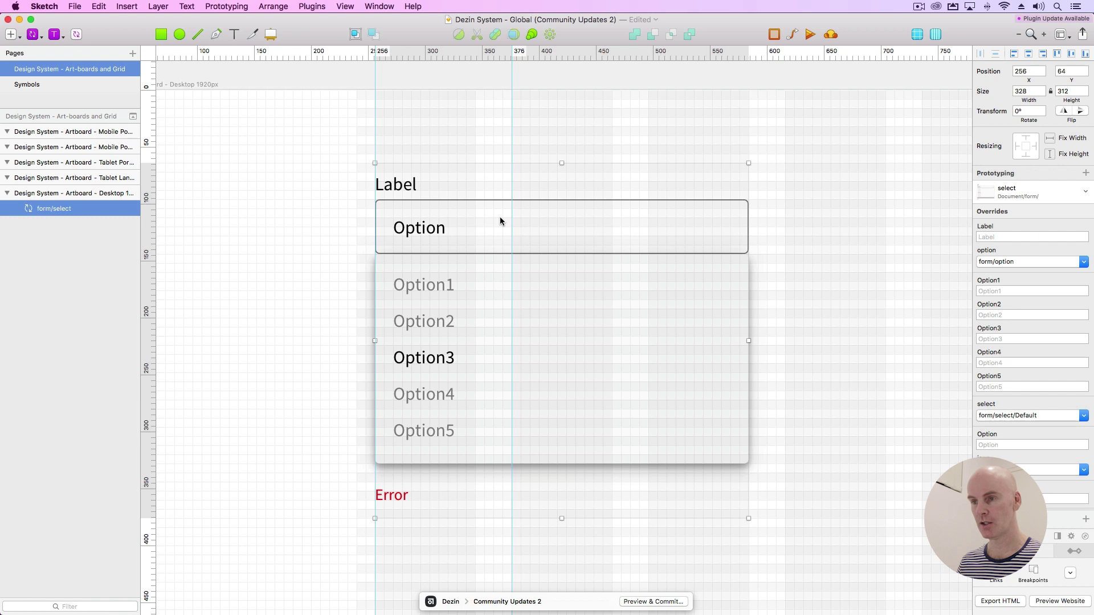
Step: Rename the form/select instance on the Desktop 1920px artboard to "dataList"
double_click(63, 209)
click(72, 208)
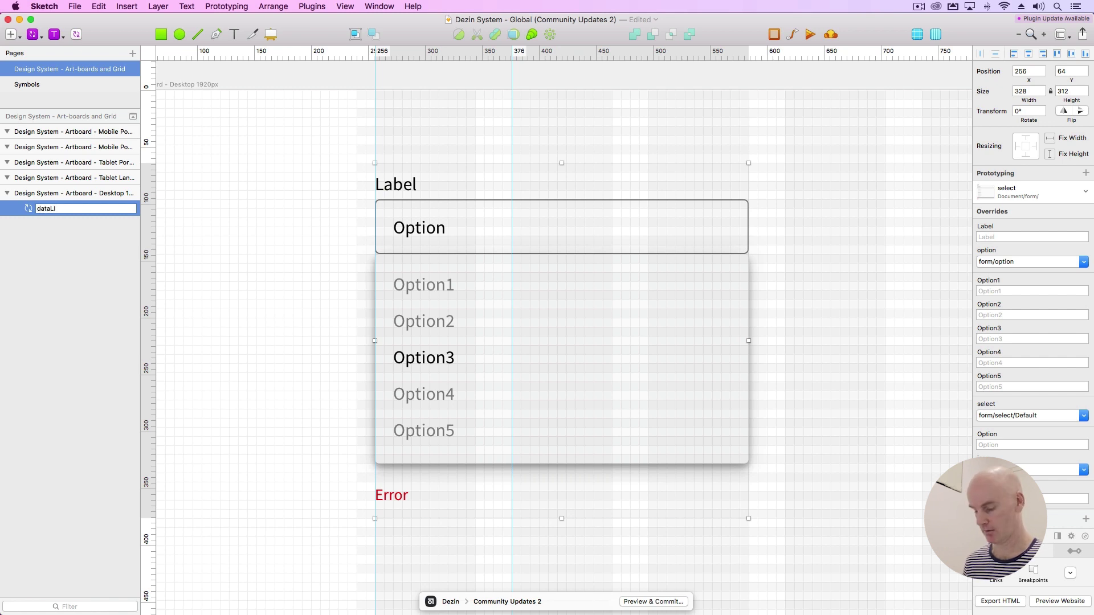
key(Return)
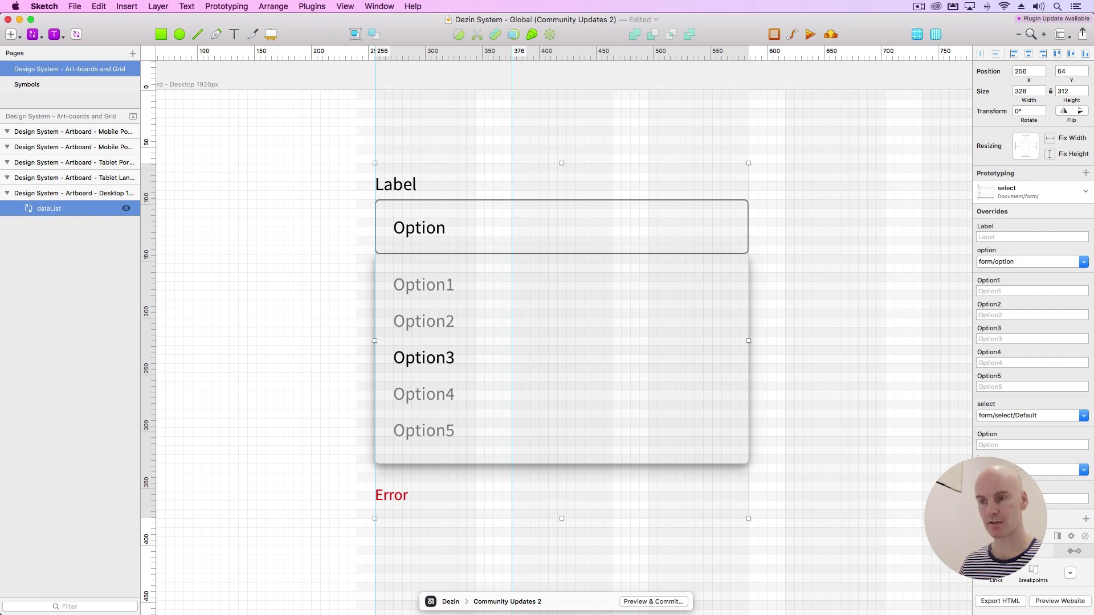
click(194, 230)
Step: Insert an instance of the local buttonPrimary/Primary/Default symbol beside the dataList field on the Desktop 1920px artboard
key(super+minus)
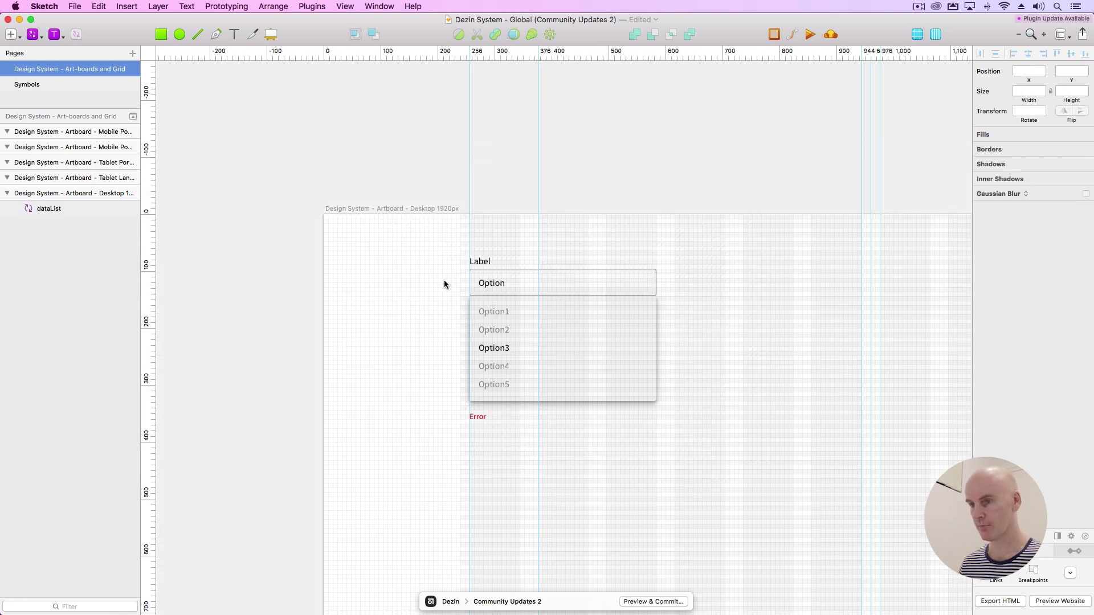
scroll(444, 279, right, 6)
click(436, 286)
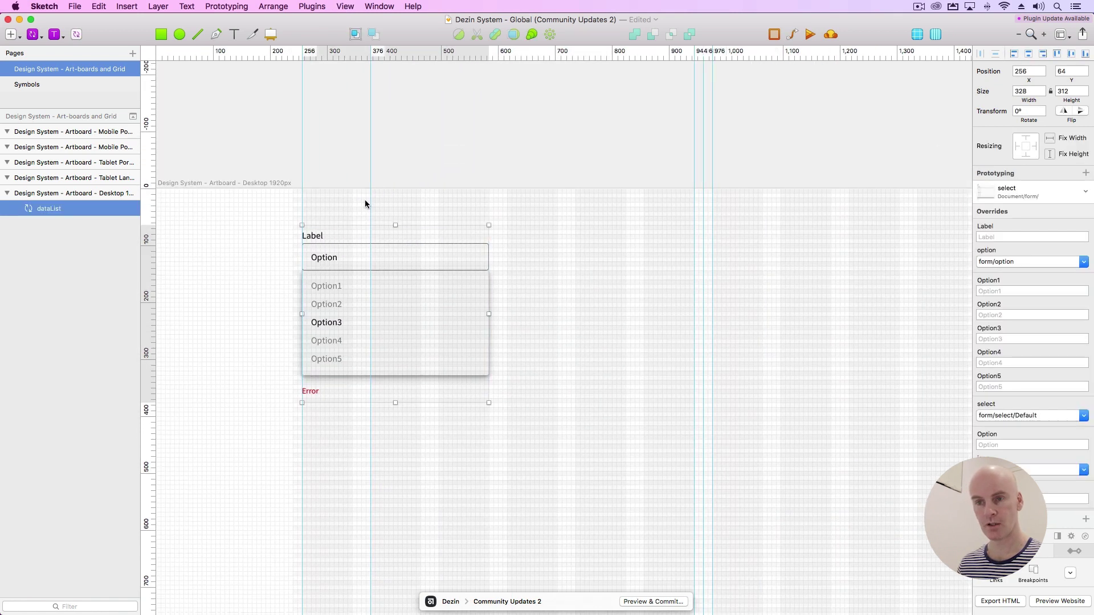
click(32, 35)
mouse_move(56, 56)
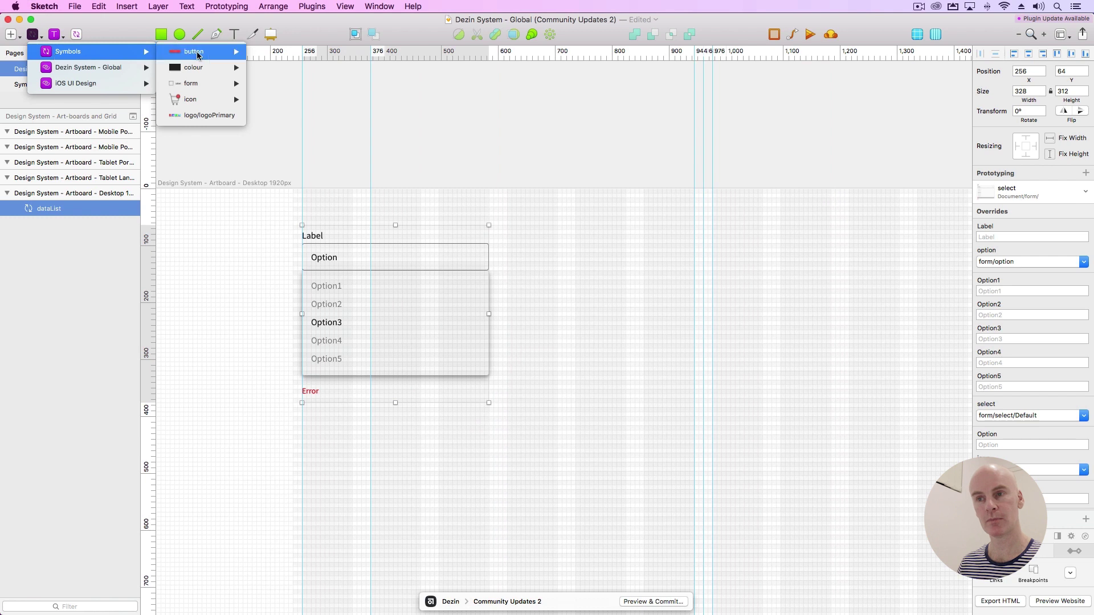
mouse_move(199, 55)
mouse_move(319, 53)
mouse_move(440, 57)
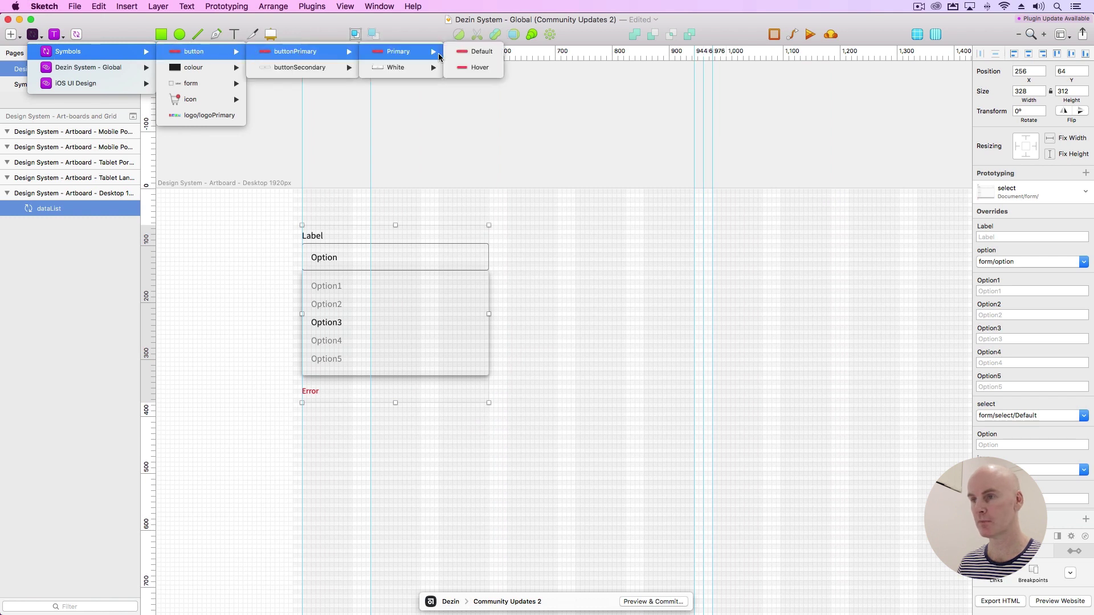
click(475, 54)
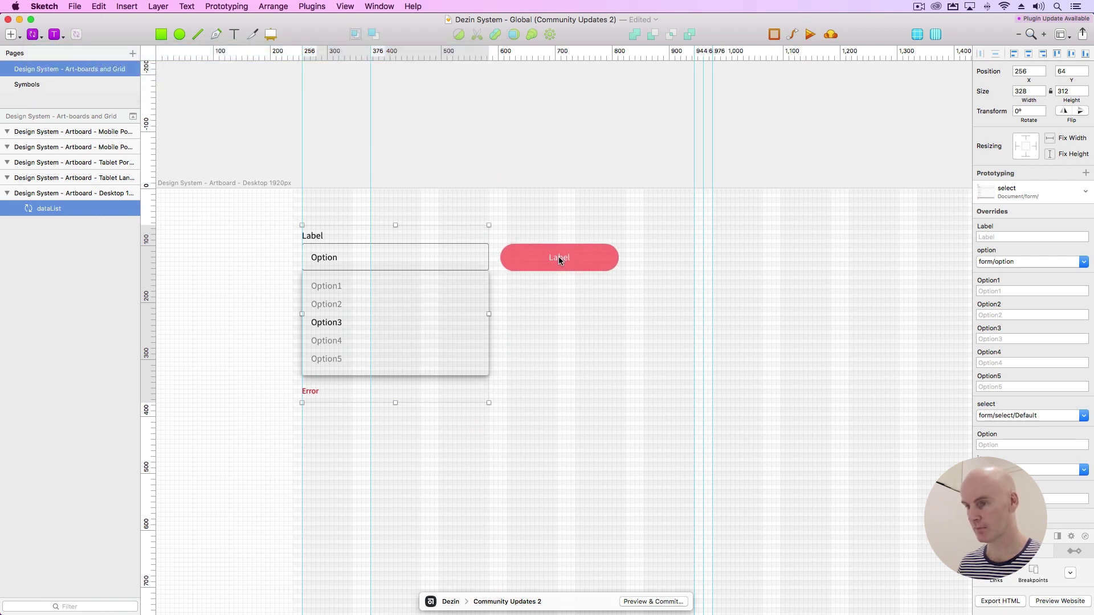
click(559, 257)
Step: Position the primary button at X 600, Y 96, level with the dataList input field
click(345, 269)
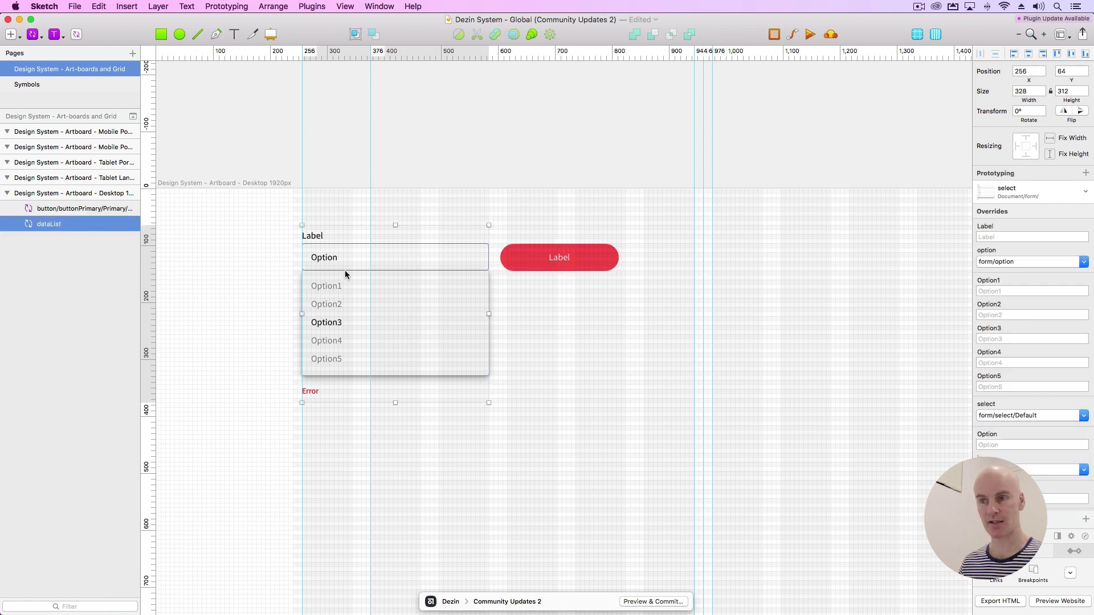
click(544, 256)
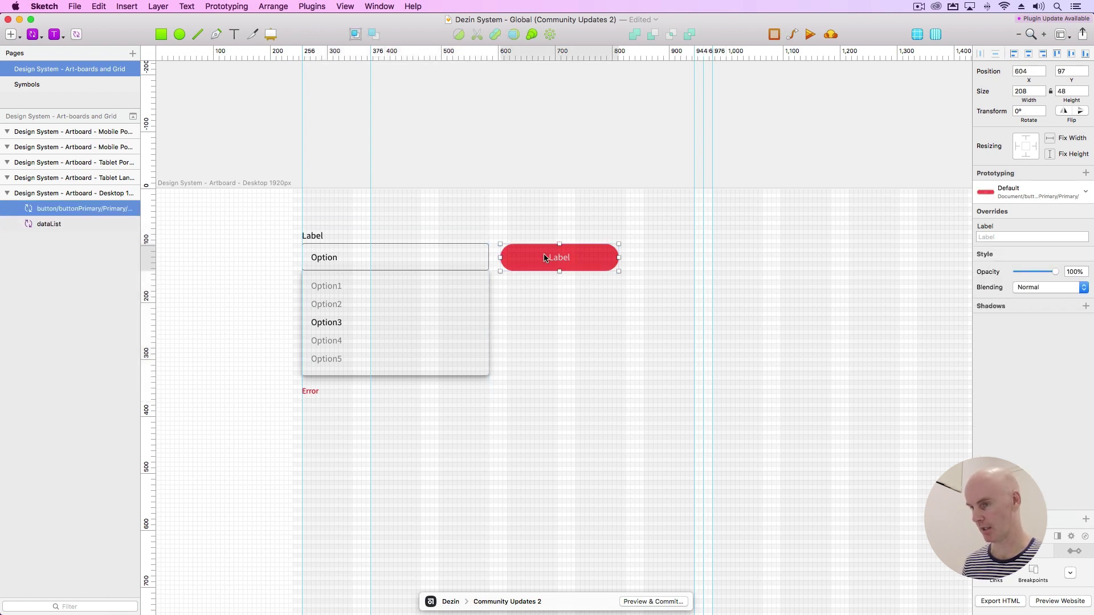
key(super+equal)
scroll(543, 254, down, 3)
drag(546, 245, 560, 244)
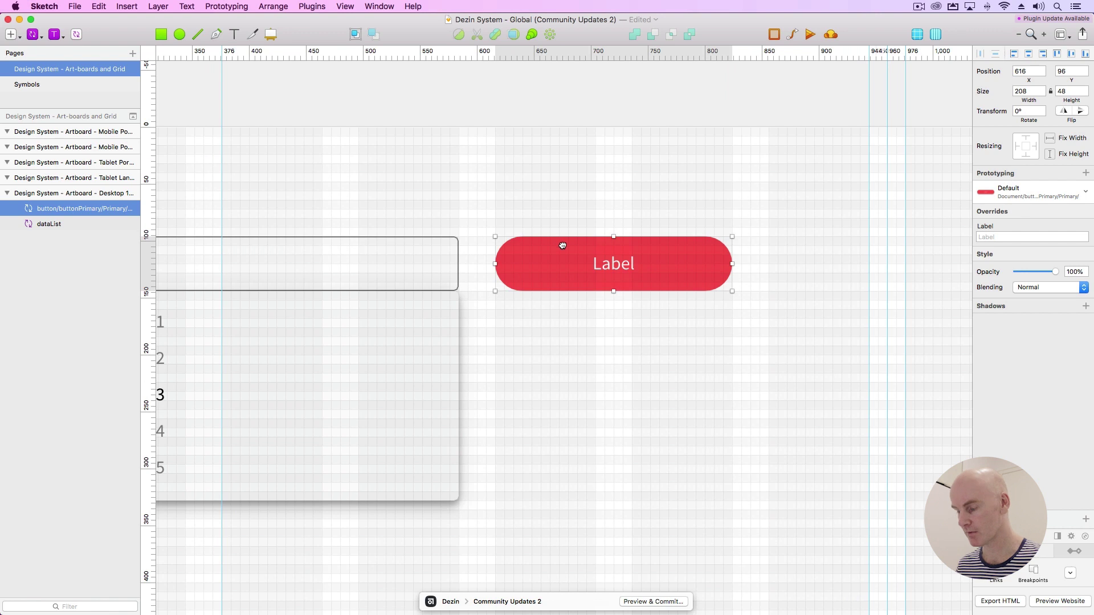
key(Left)
key(Left)
key(Left)
key(Left)
key(Left)
key(Left)
key(Left)
key(Left)
key(Left)
key(Left)
key(Left)
key(Left)
key(Left)
key(Left)
key(Left)
key(Left)
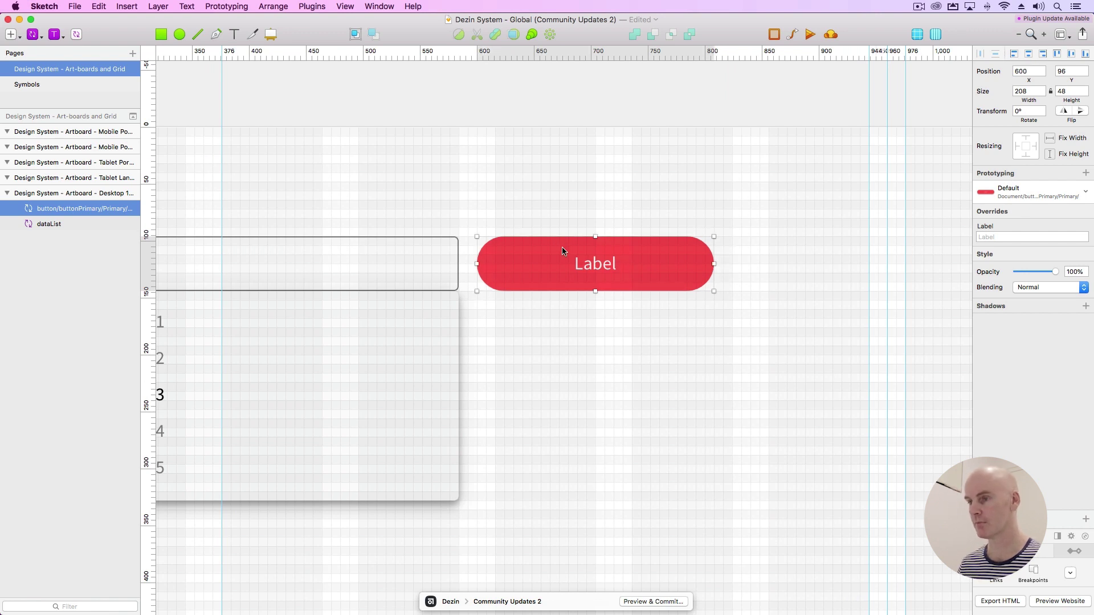
Step: Set the primary button's label override to "Submit"
click(987, 238)
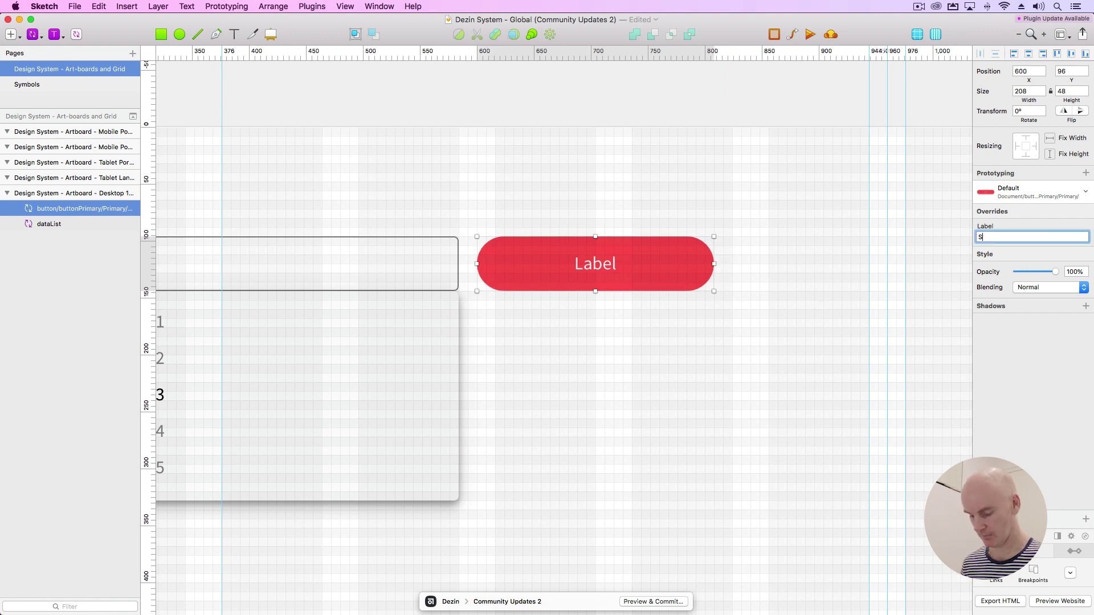
key(Return)
click(671, 318)
key(super+0)
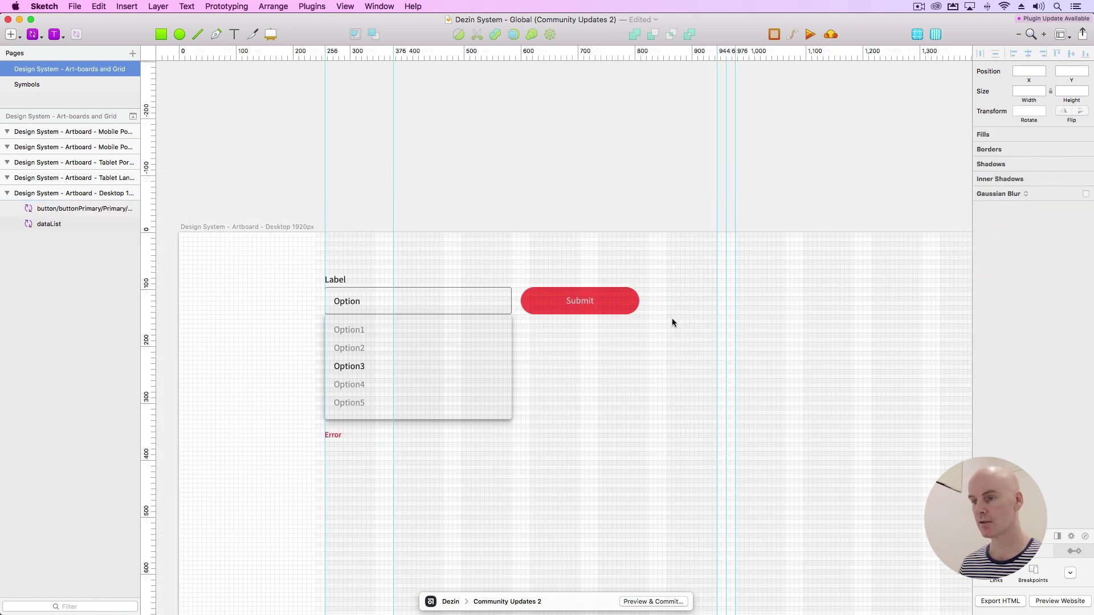
Step: Set the option override of the dataList instance to None to hide its list of options
click(436, 288)
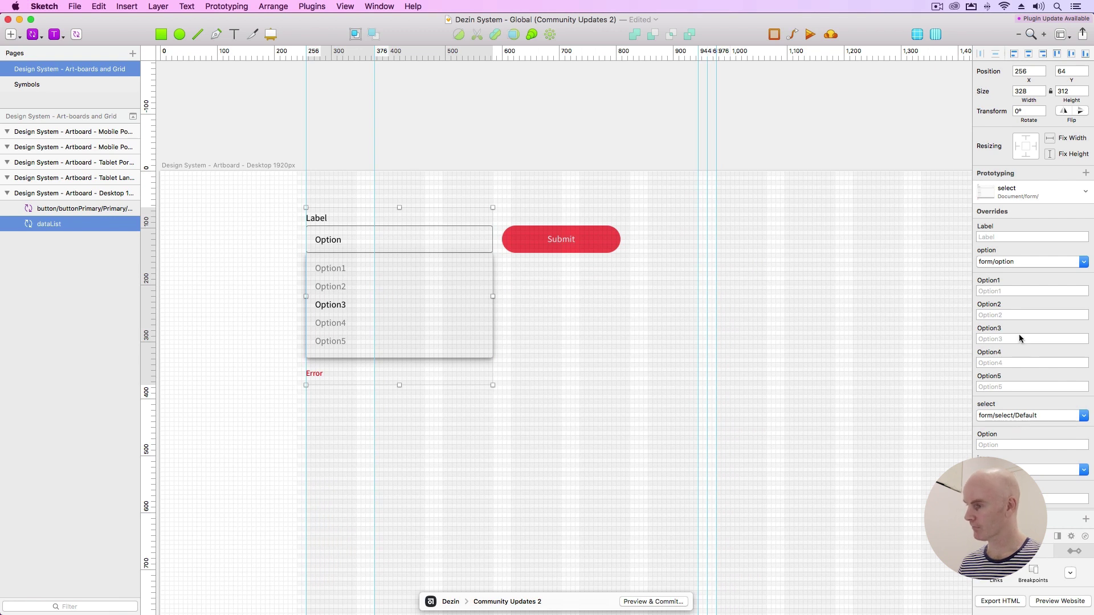
click(1003, 264)
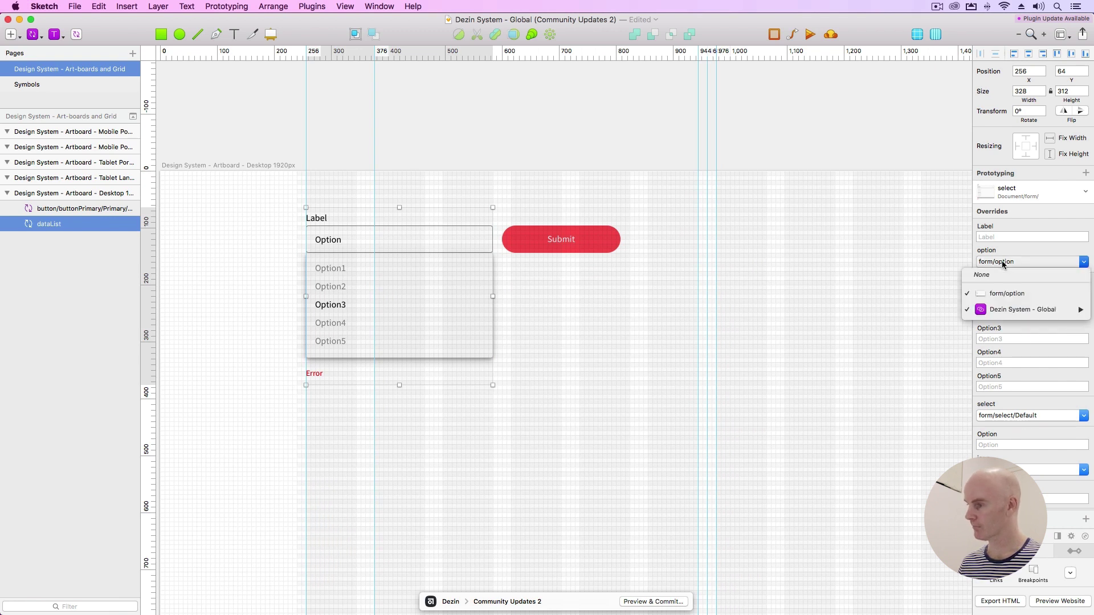
click(995, 275)
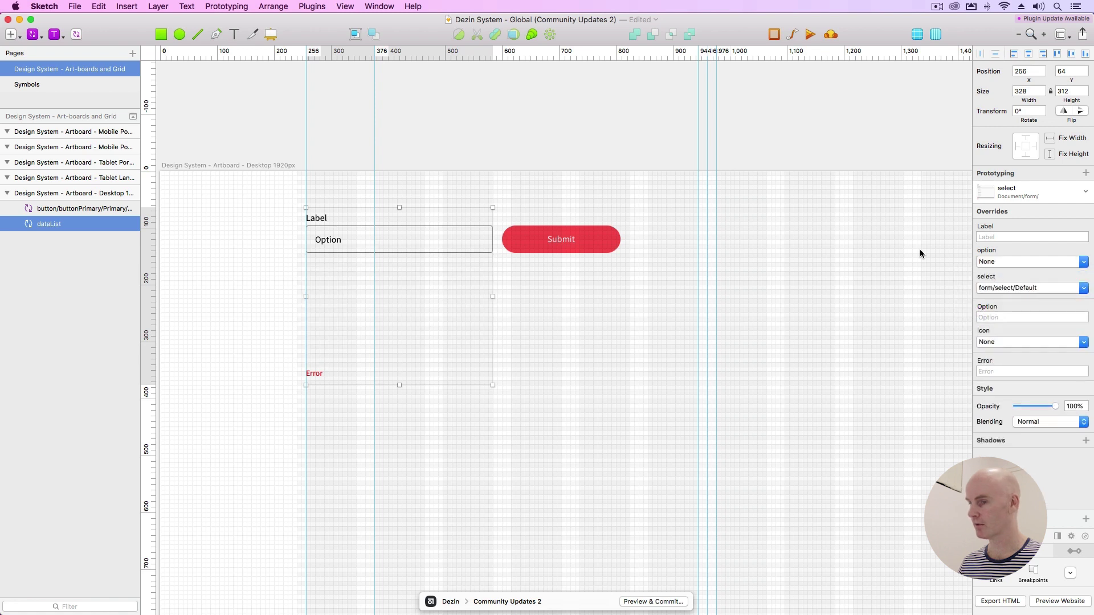
Step: Blank the Error text override of the dataList instance and shorten the instance to end just below its input field
click(994, 371)
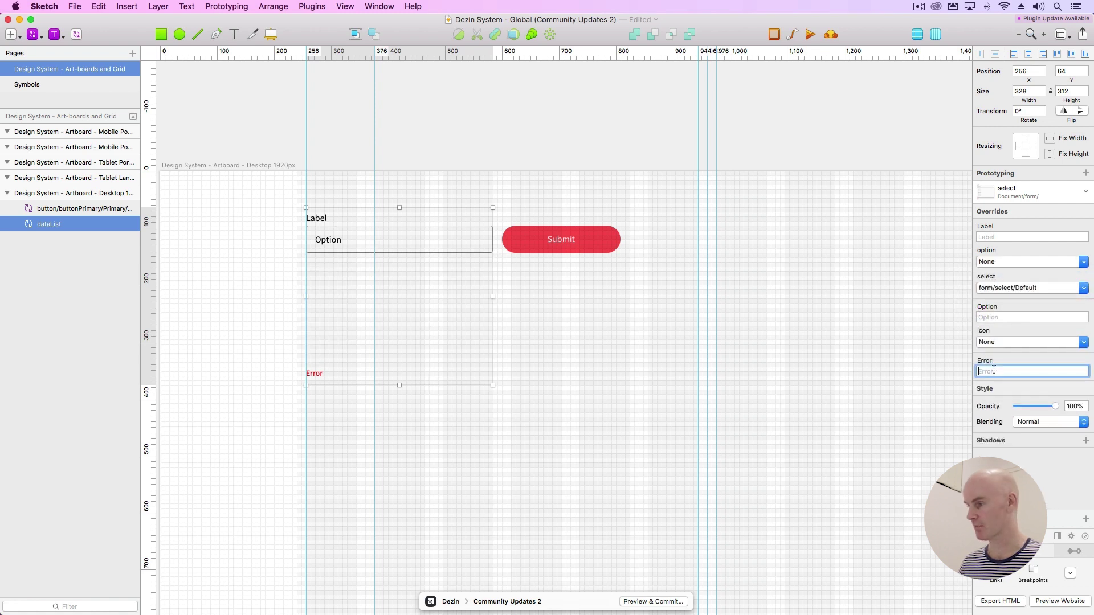
click(803, 371)
click(362, 363)
drag(401, 385, 403, 266)
click(566, 298)
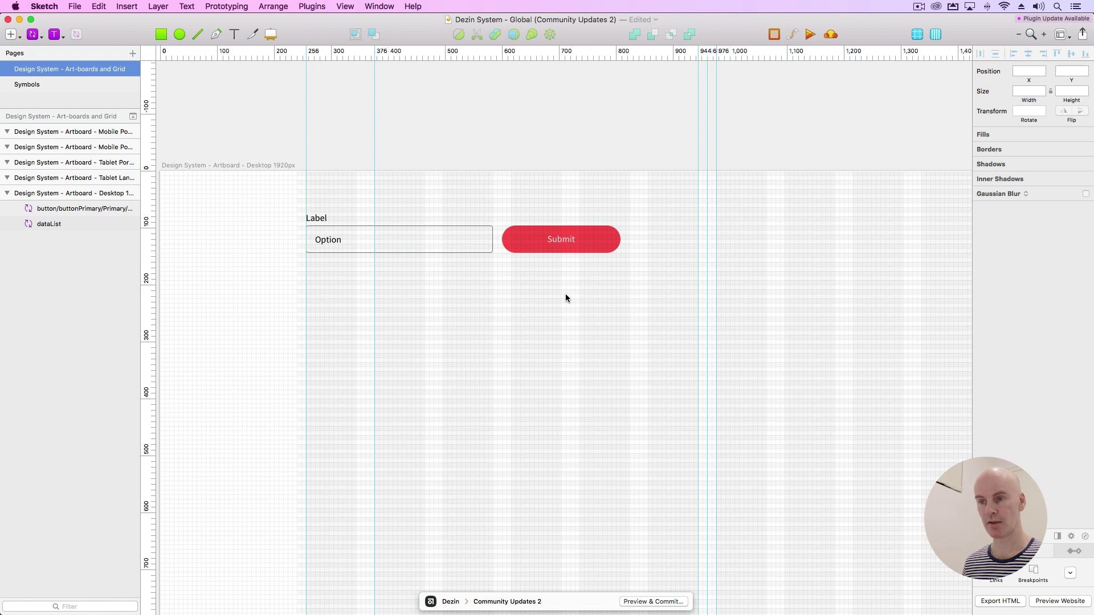
Step: Delete the dataList instance and the Submit button from the Desktop 1920px artboard
click(422, 234)
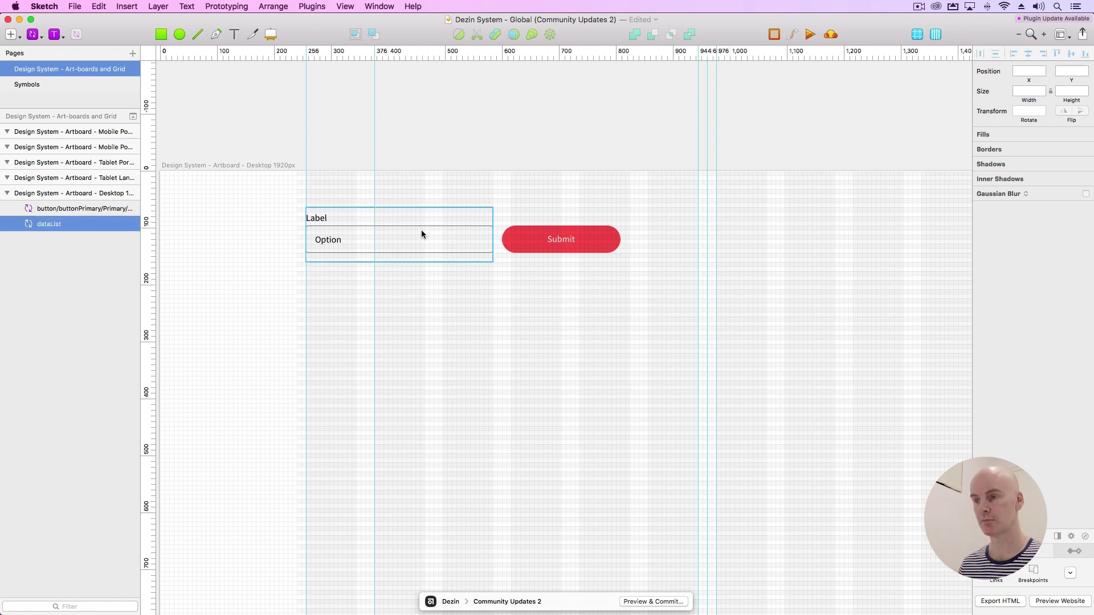
key(Delete)
click(533, 240)
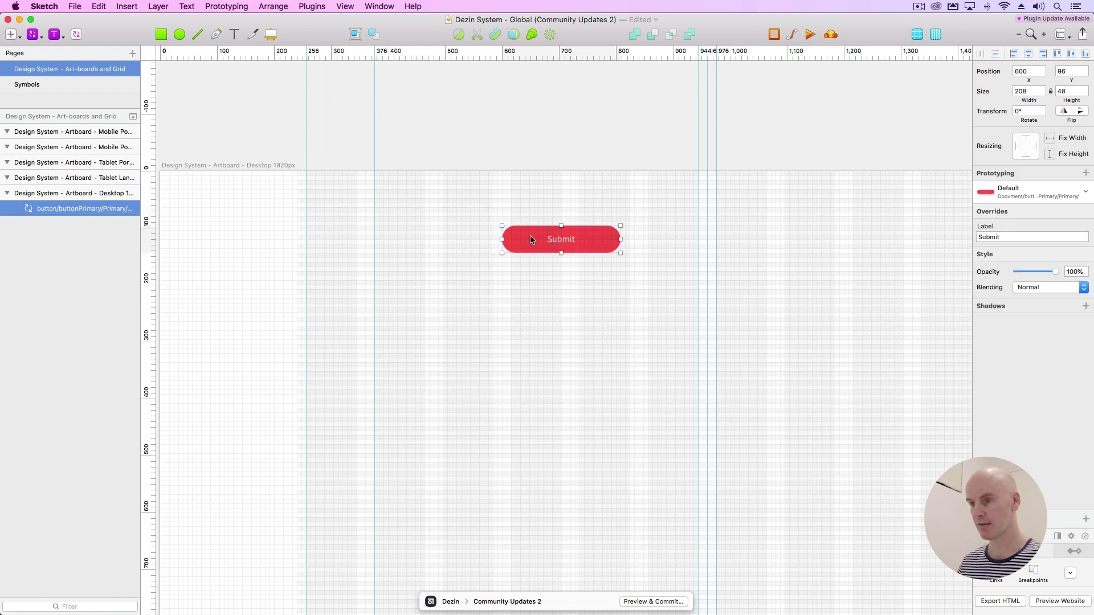
key(Delete)
Step: On the Symbols page, set the height of the "Design System - Buttons and Forms" artboard to 1200
click(55, 85)
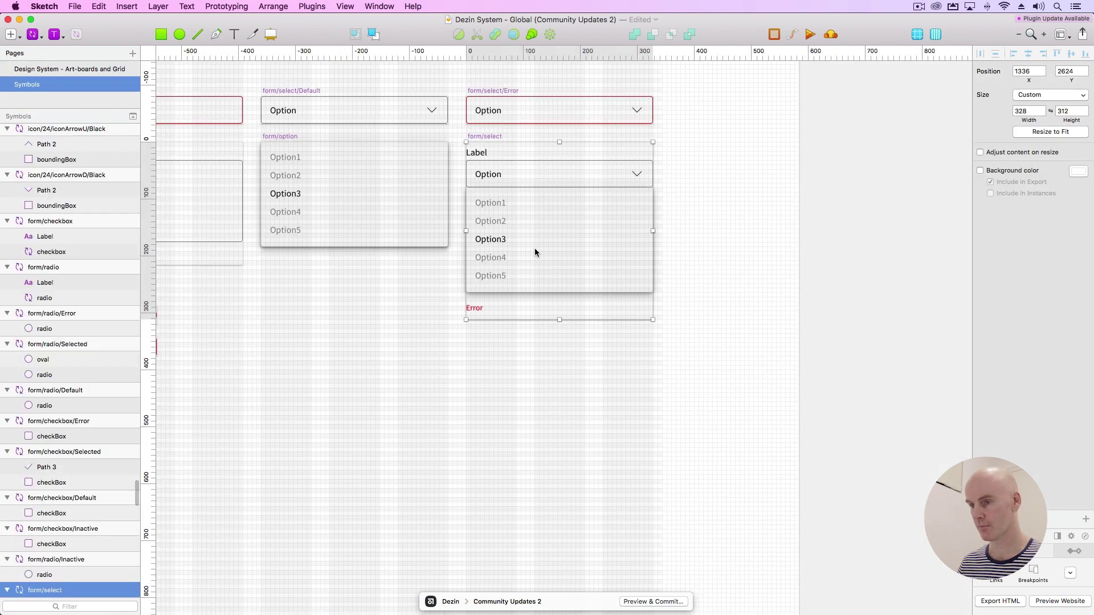
scroll(535, 249, down, 3)
scroll(535, 247, up, 2)
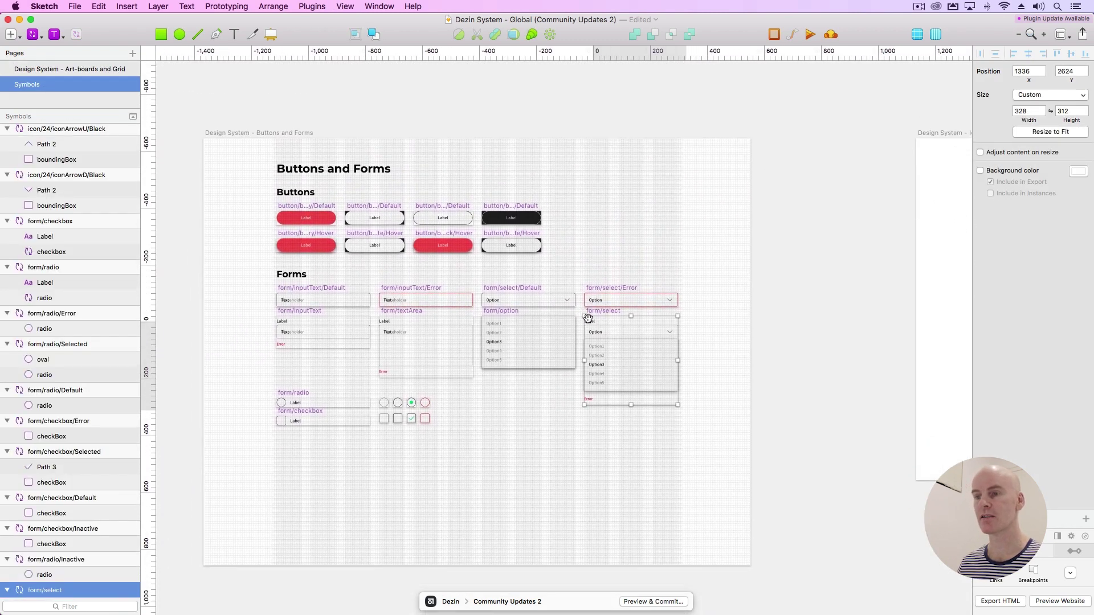
click(235, 116)
double_click(1071, 110)
text(1200)
key(Return)
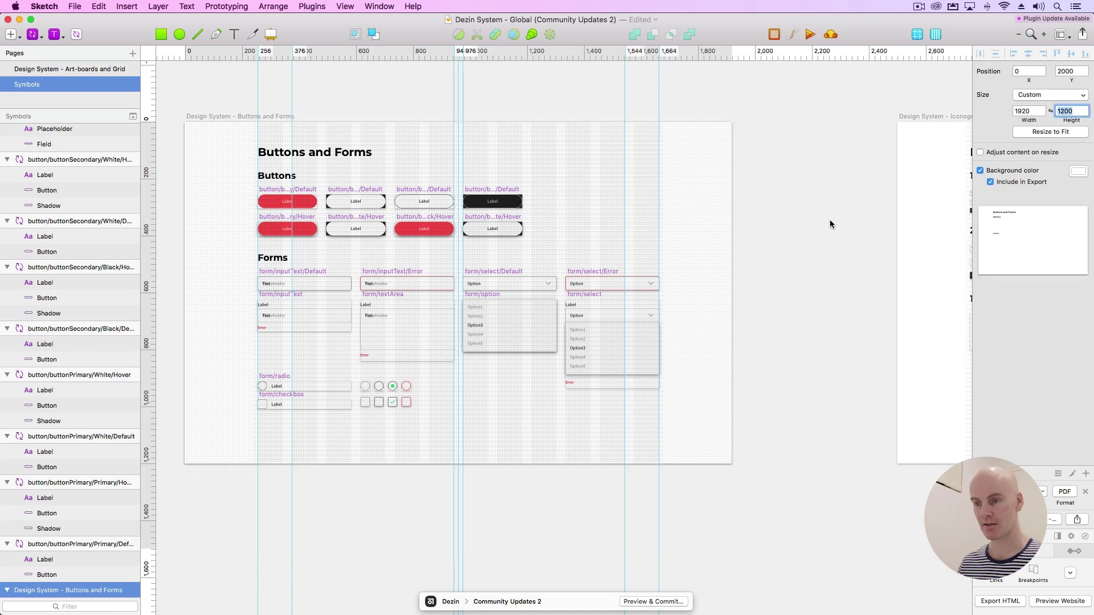
click(830, 224)
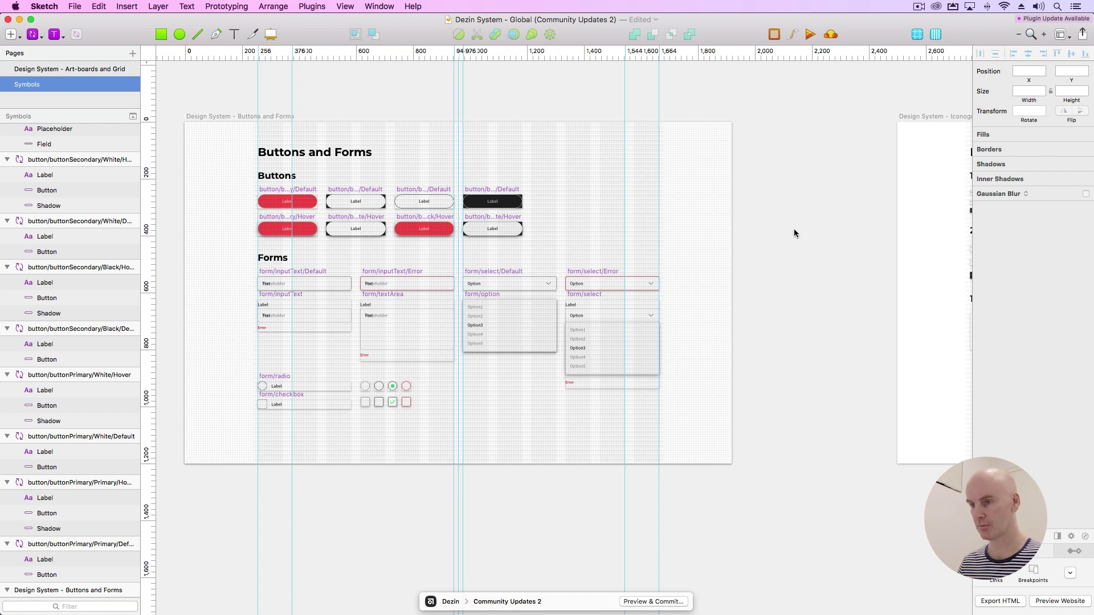
key(super+z)
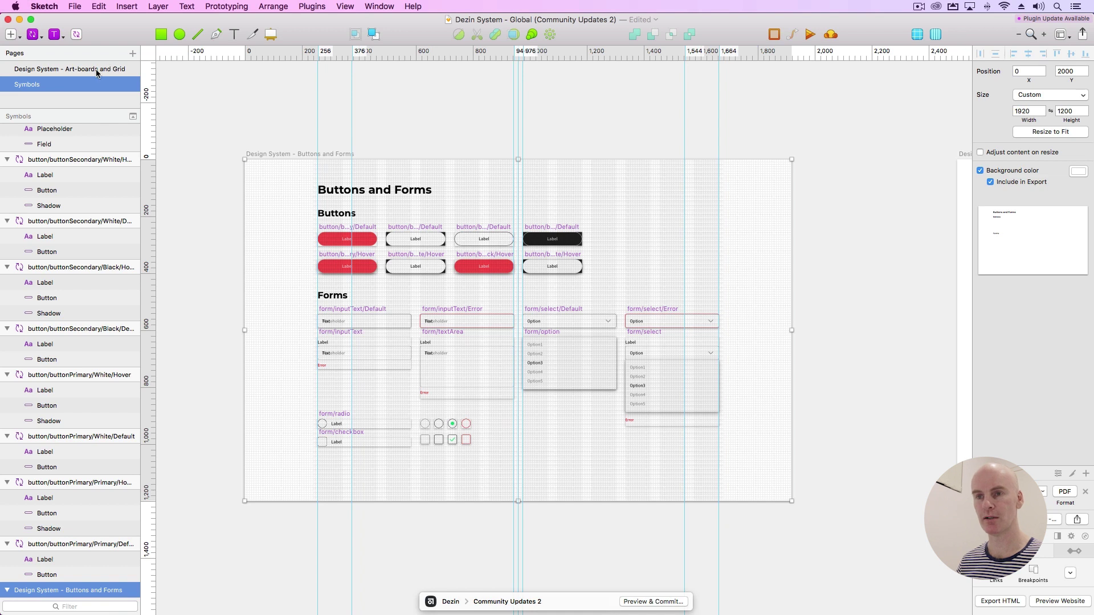
Step: Examine the headings, colour swatches and logo symbol on the "Brand, colours and shared styles" artboard
key(super+minus)
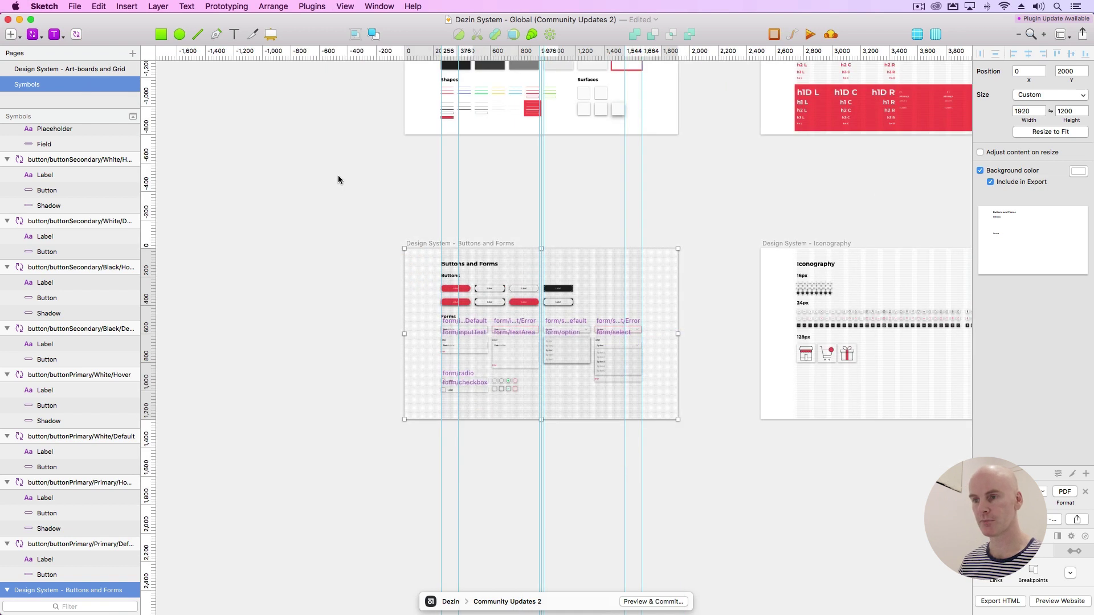
key(Page_Up)
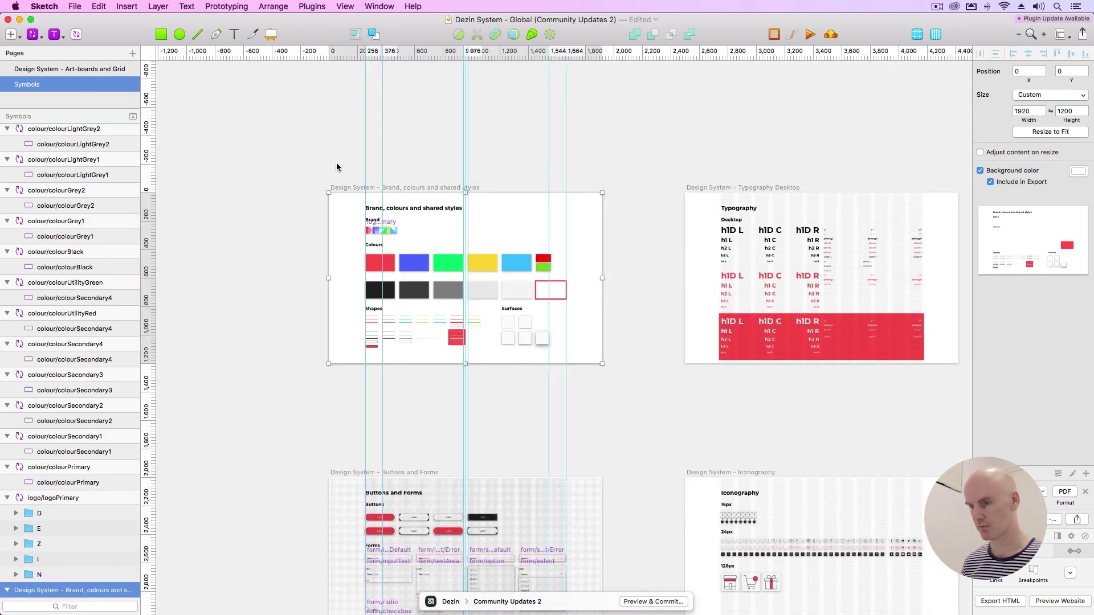
key(super+2)
click(456, 134)
key(super+minus)
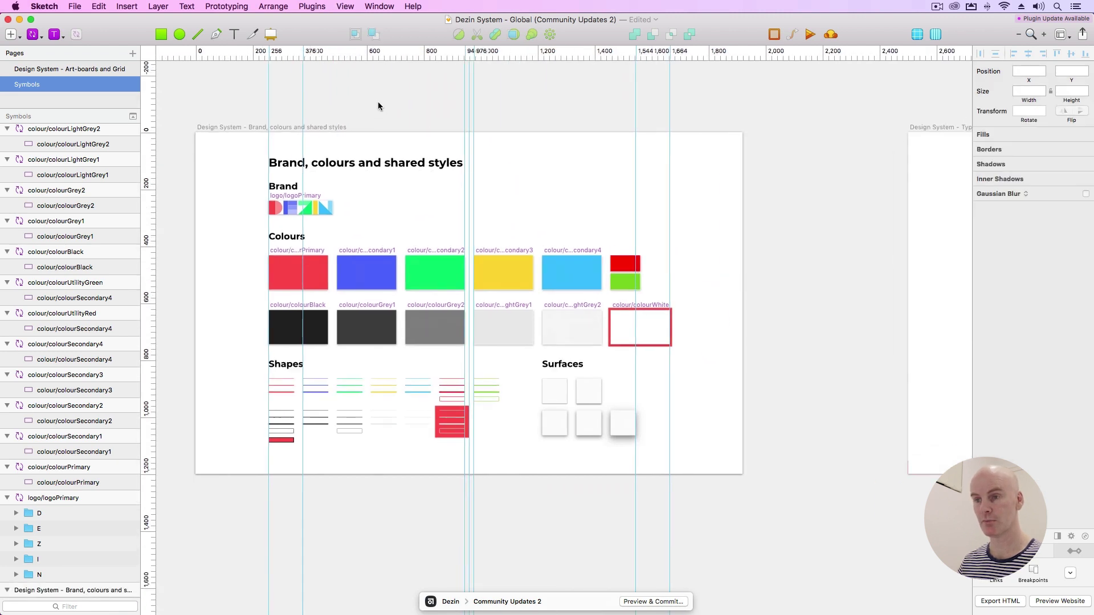
click(299, 163)
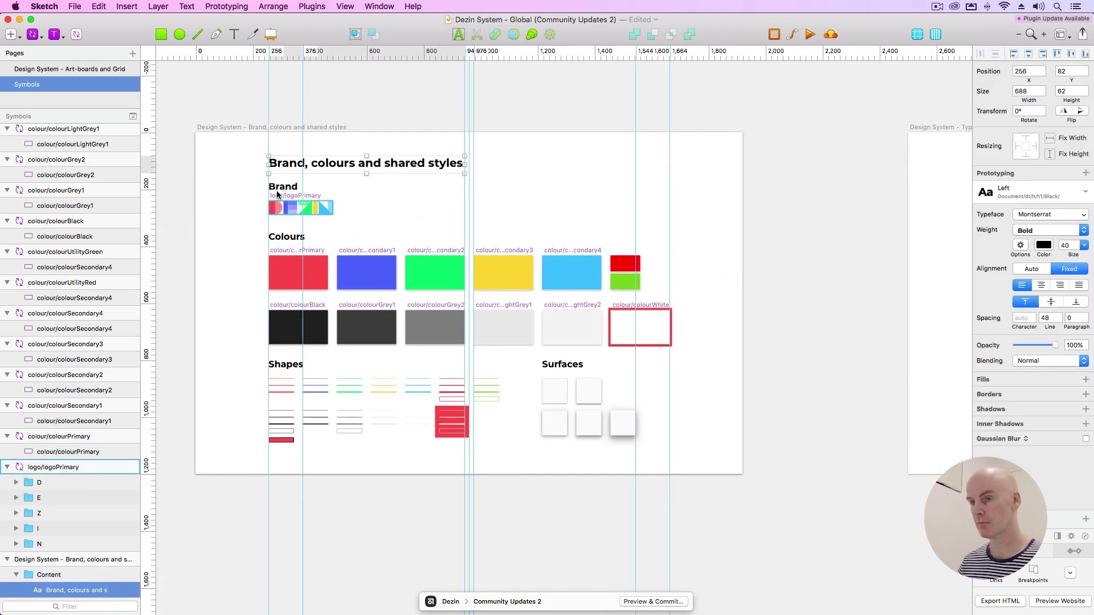
click(282, 187)
click(285, 237)
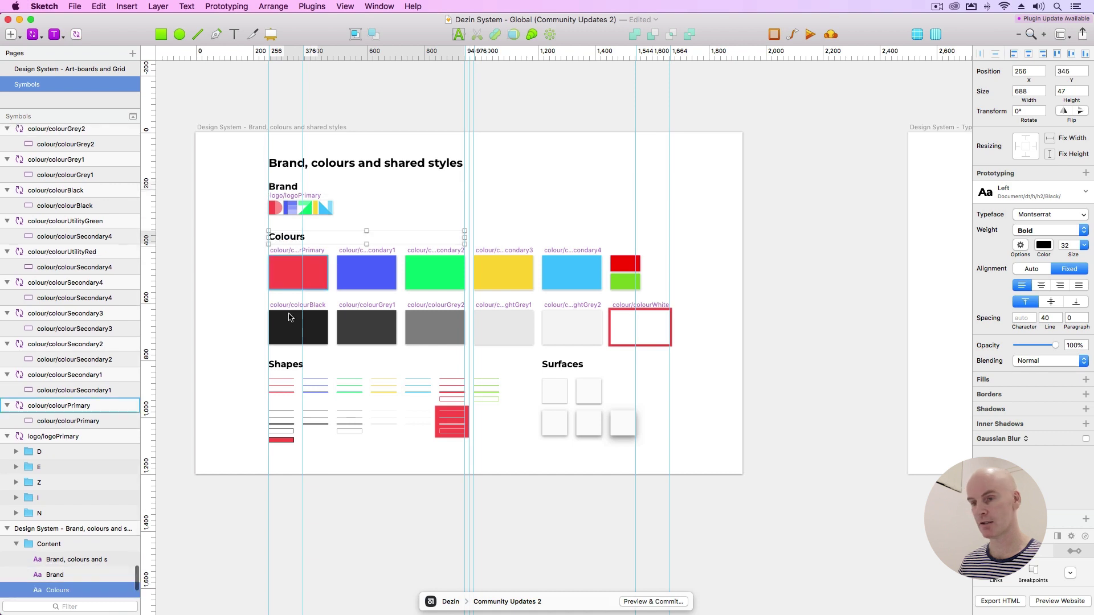
click(285, 365)
click(311, 273)
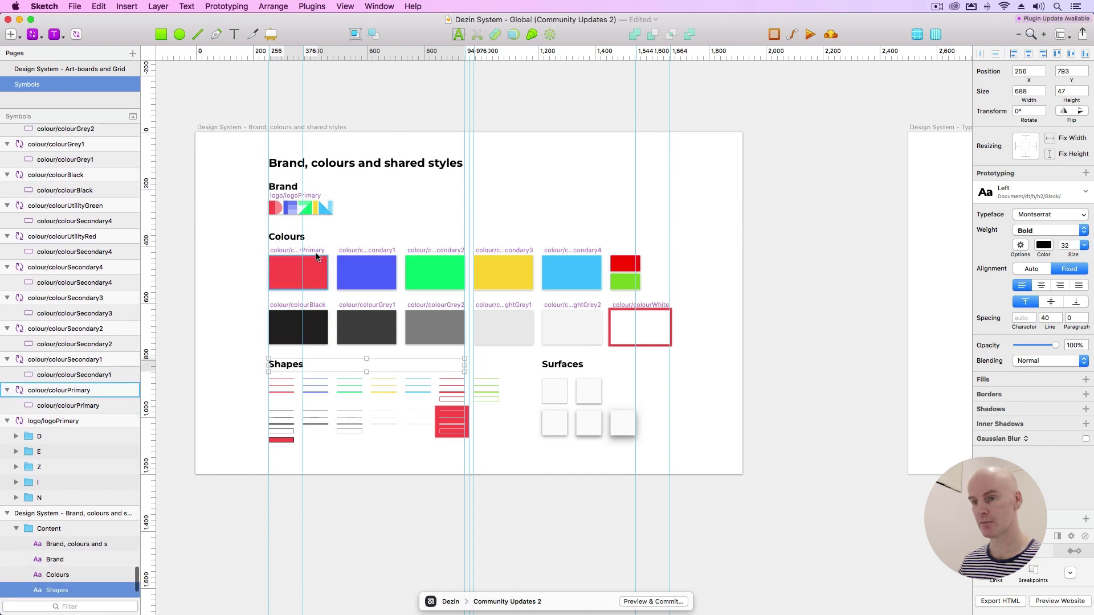
click(345, 270)
click(308, 200)
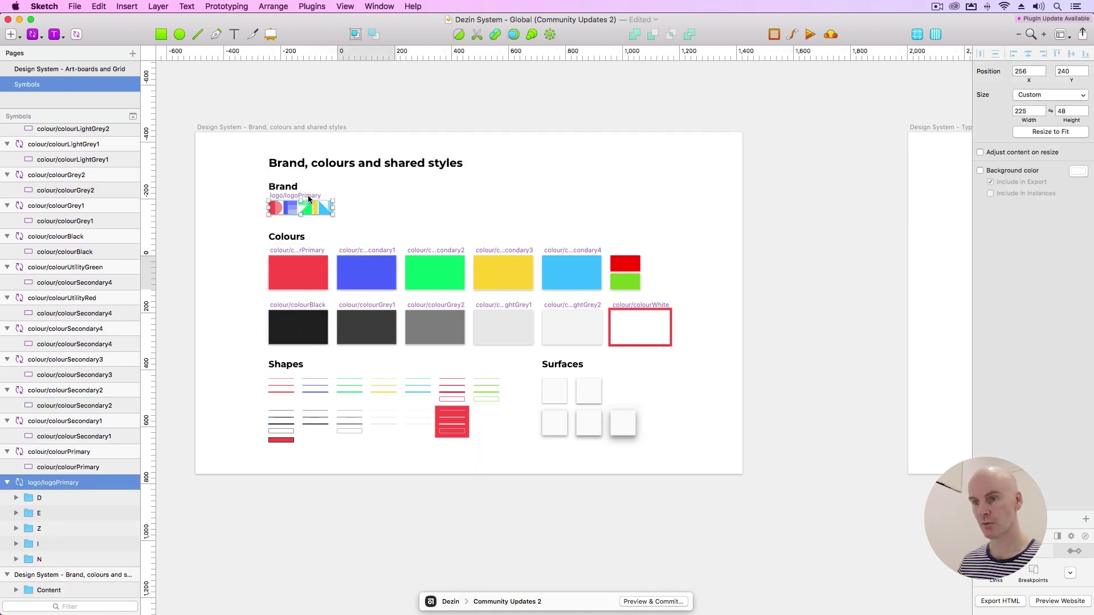
Step: Check the layer order of the black headings, from h1D to h4, on the "Design System - Typography Desktop" artboard
scroll(310, 207, right, 10)
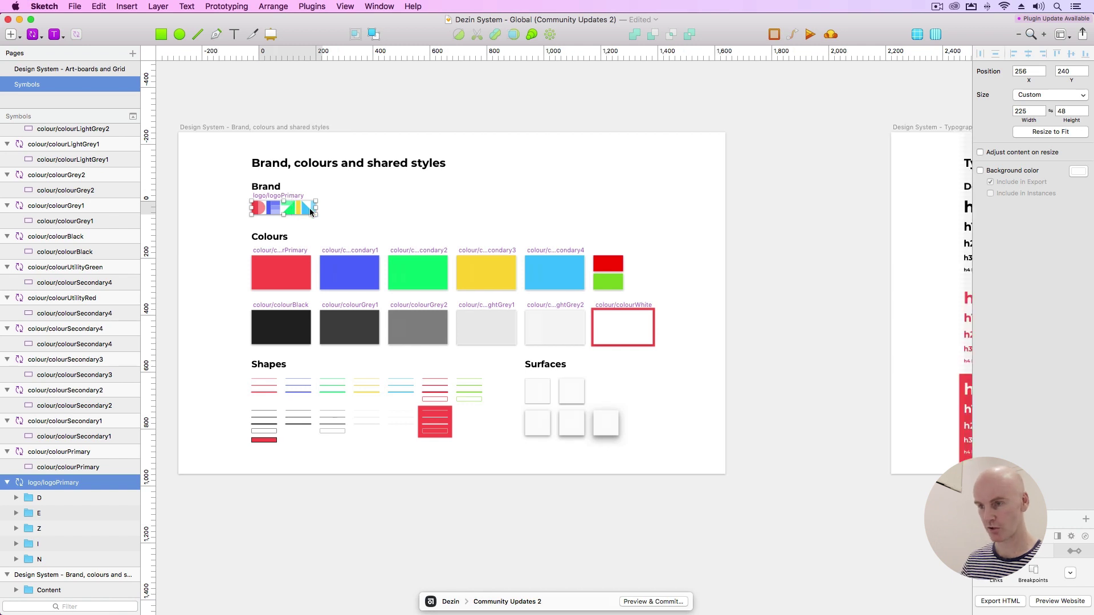
click(411, 207)
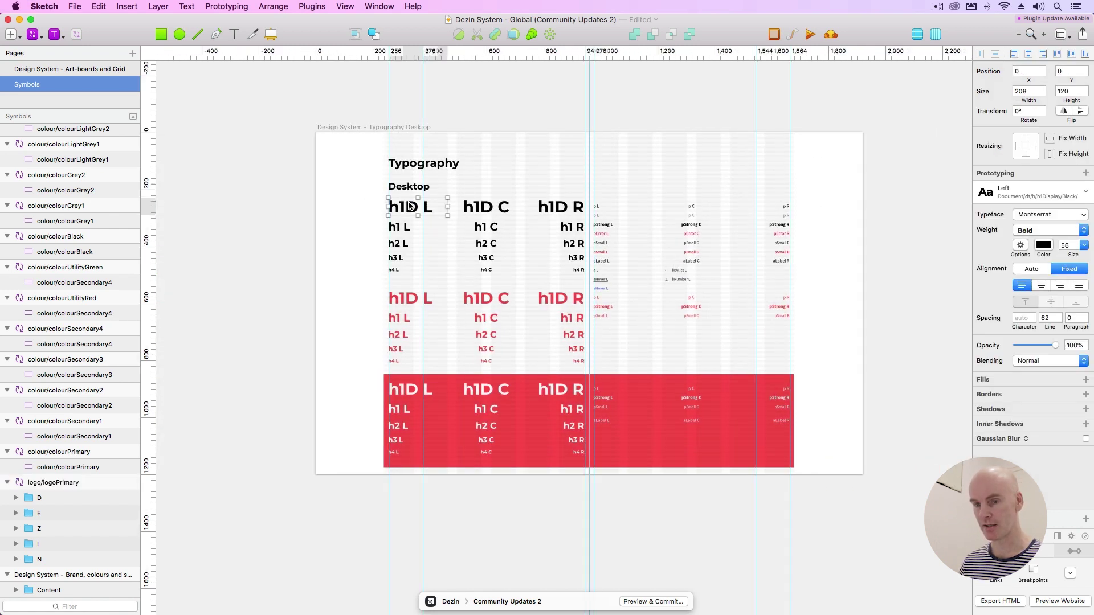
scroll(64, 207, up, 2)
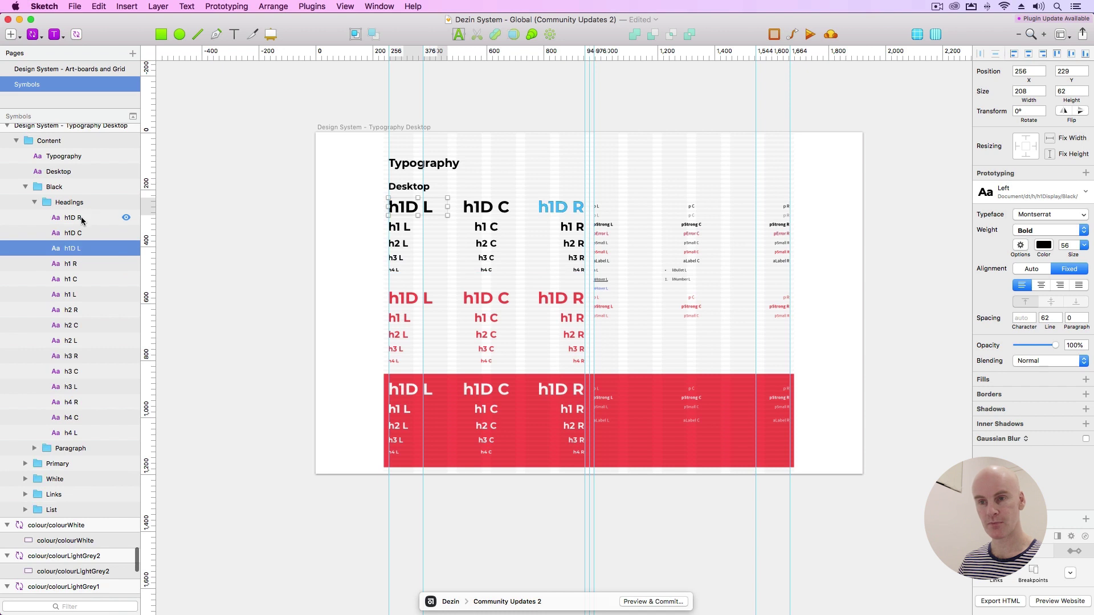
shift+click(83, 221)
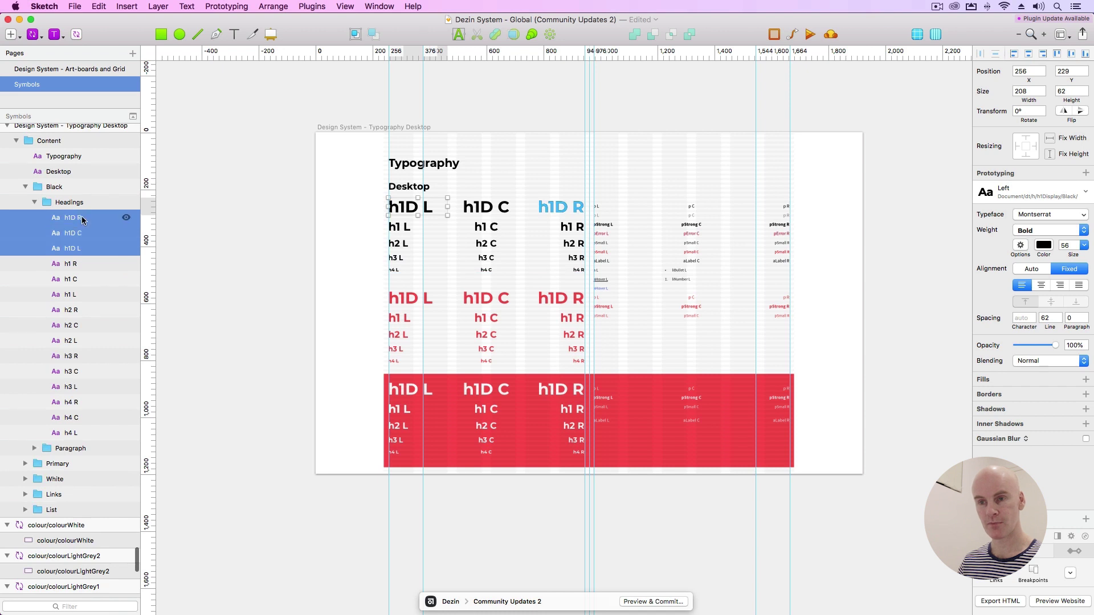
click(74, 265)
click(74, 279)
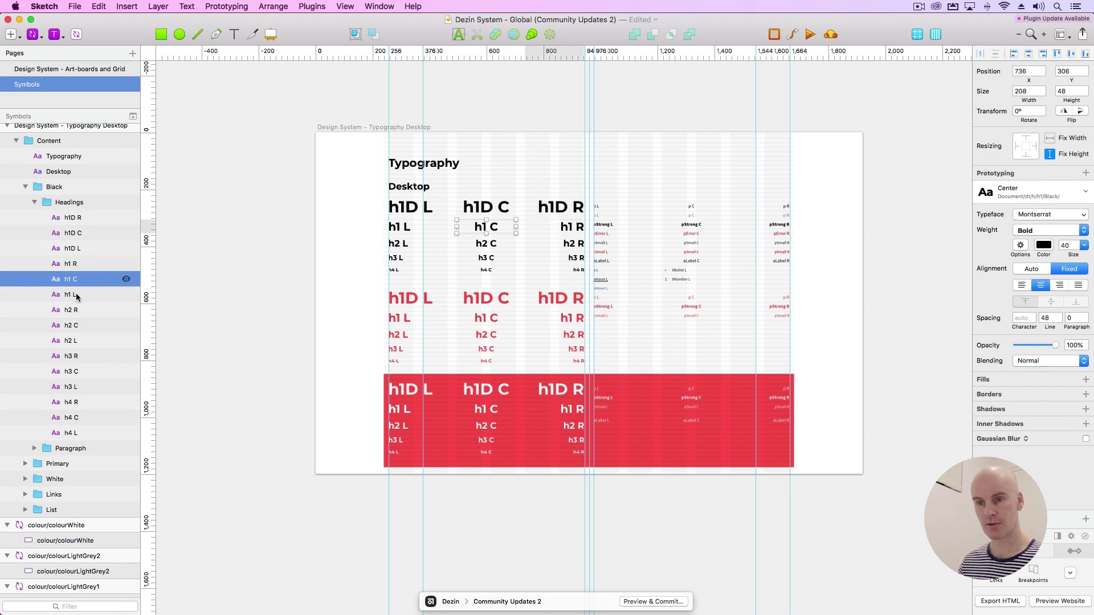
click(76, 295)
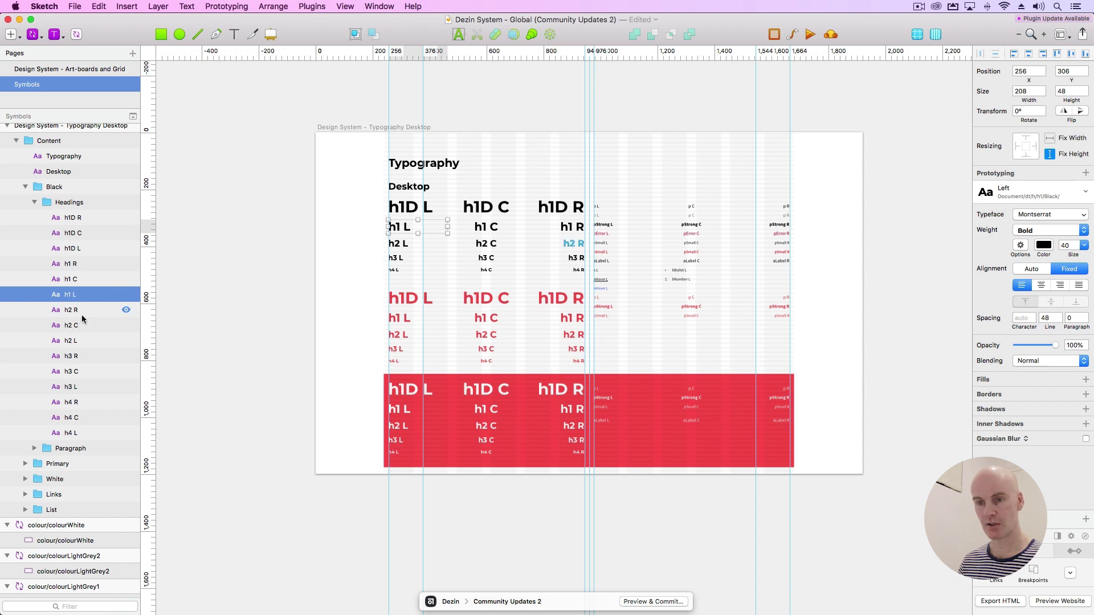
click(77, 310)
click(77, 325)
click(78, 341)
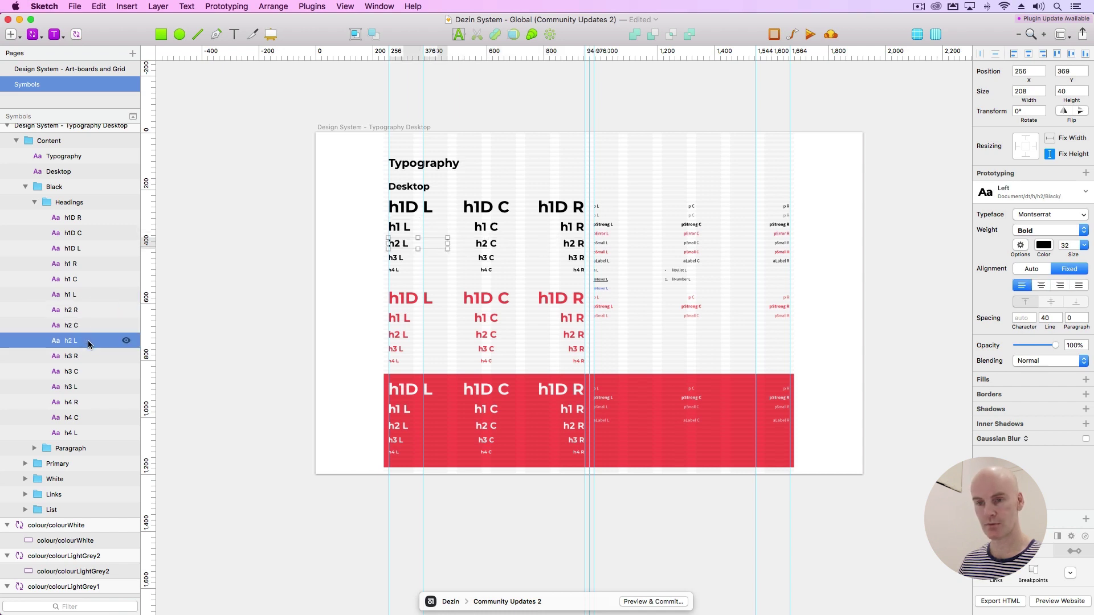
click(85, 356)
click(87, 372)
click(88, 387)
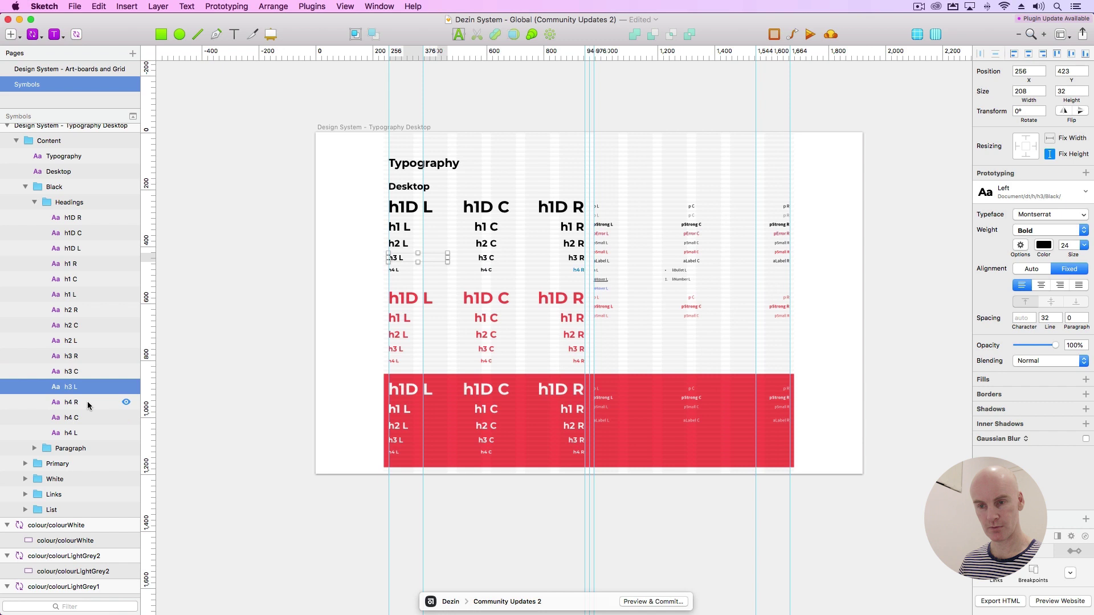
click(77, 402)
click(79, 433)
Step: In the Black > Paragraph group, move the black p R, p C and p L layers to the start of the group
click(71, 448)
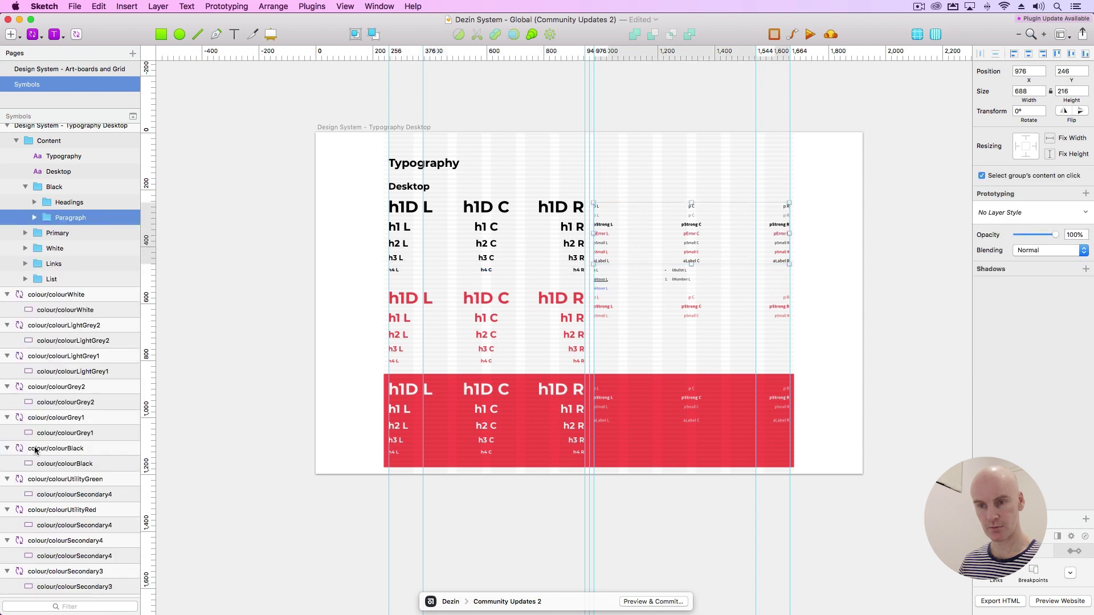
click(34, 218)
click(87, 233)
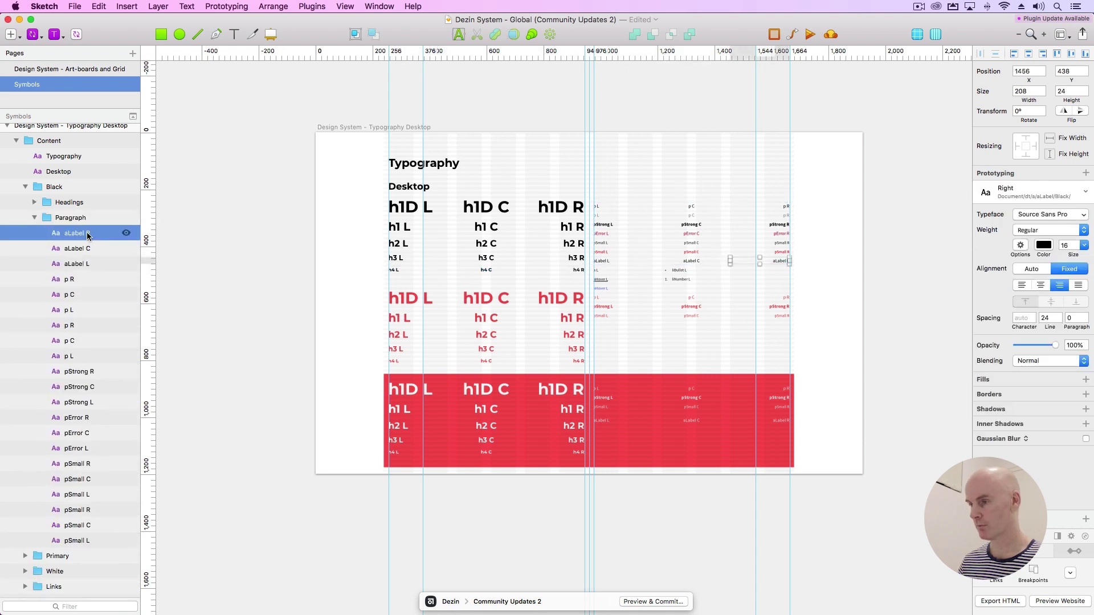
shift+click(82, 264)
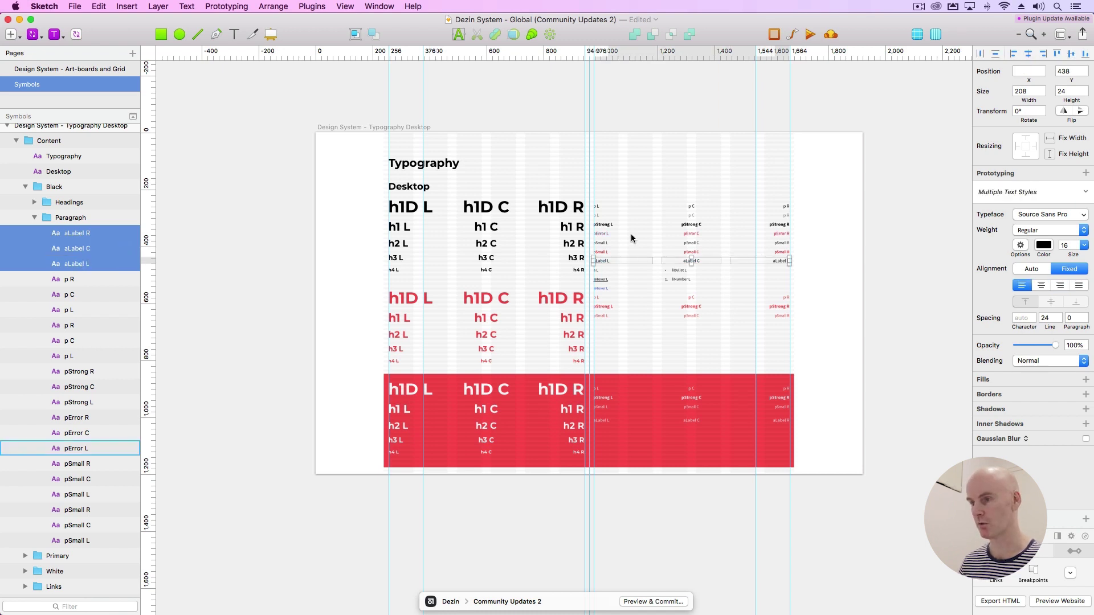
click(106, 356)
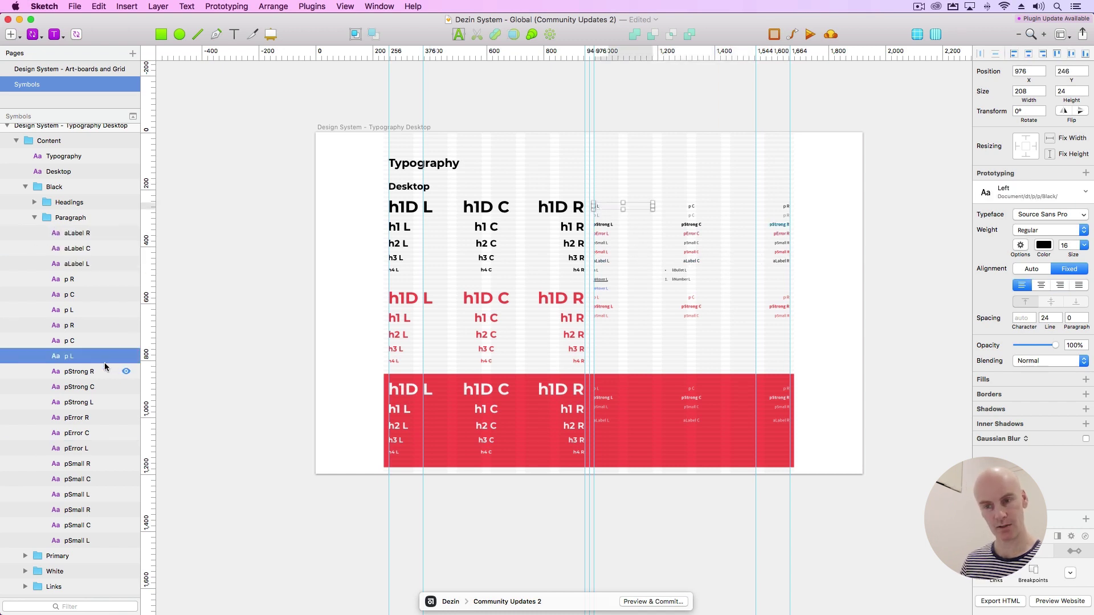
shift+click(69, 326)
drag(69, 326, 69, 228)
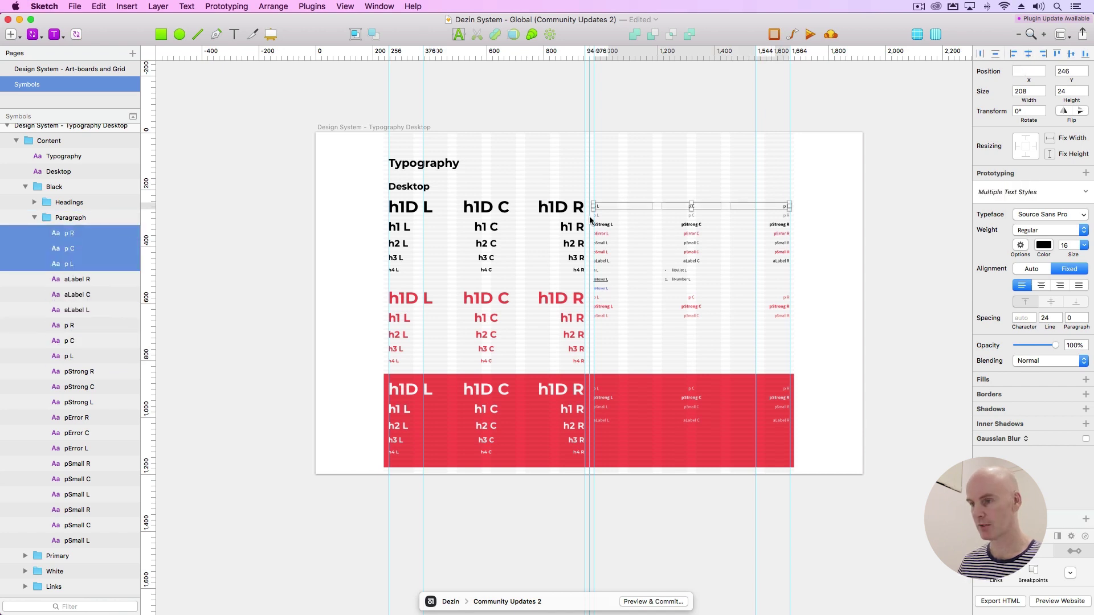
Step: Move the grey p layers directly below the black p layers and the pStrong R, C and L layers below those, above aLabel
click(108, 356)
shift+click(69, 325)
drag(69, 325, 71, 273)
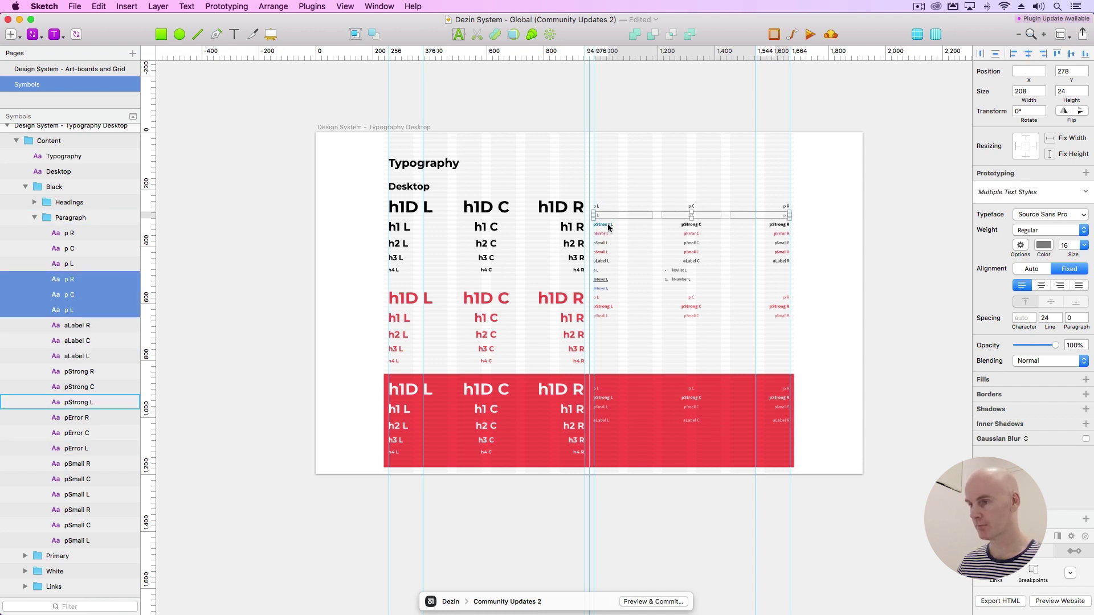
click(86, 402)
shift+click(101, 371)
drag(101, 371, 83, 325)
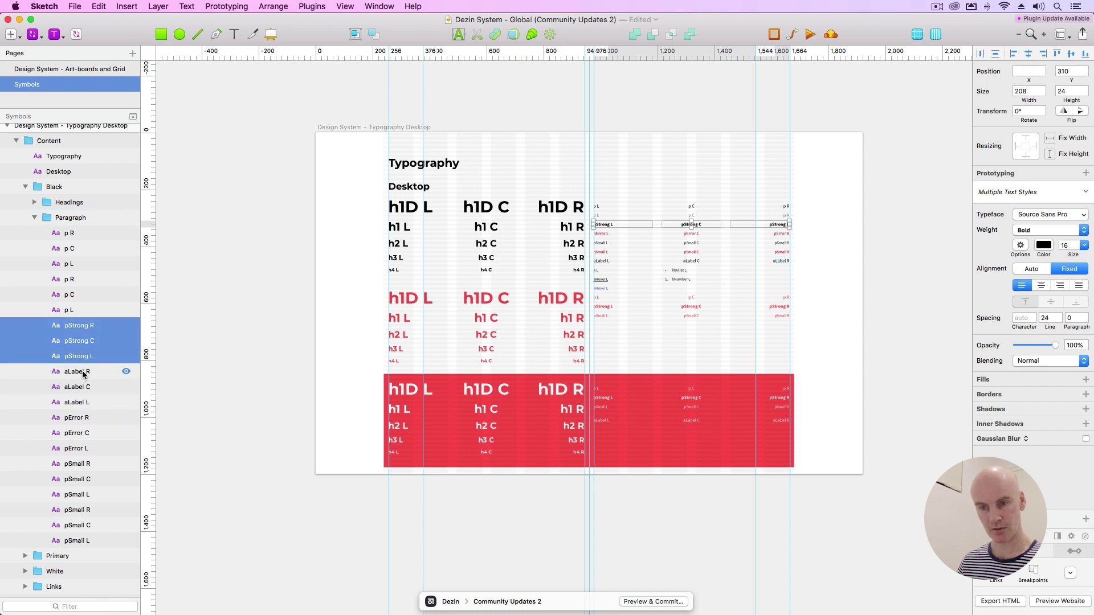
Step: Move the aLabel R, C and L layers to the end of the Paragraph group
click(82, 372)
shift+click(81, 404)
drag(77, 379, 84, 542)
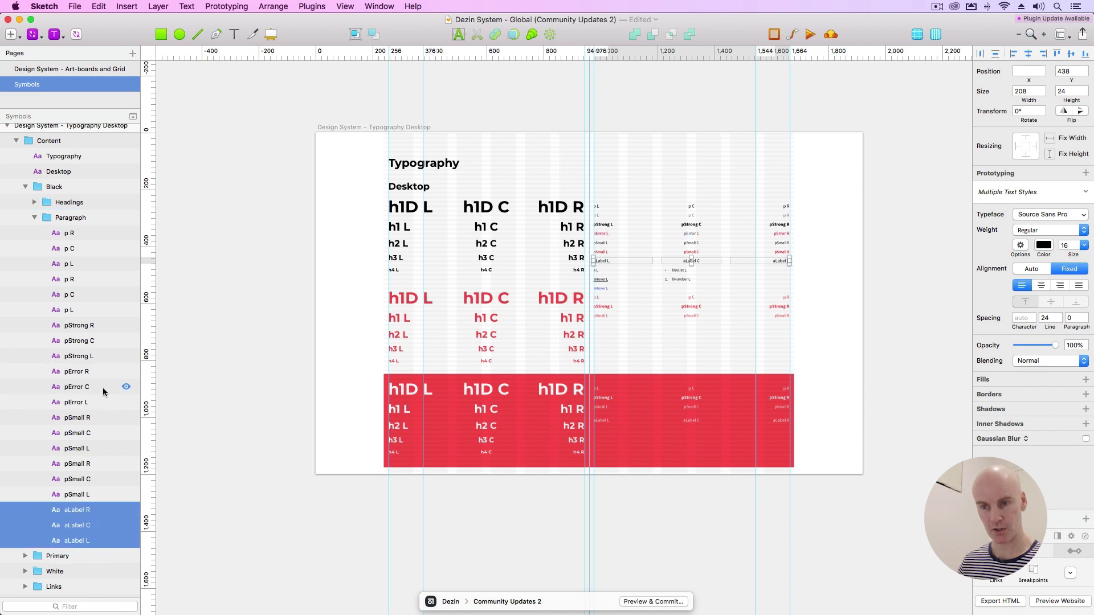
Step: Check the layer order of the pError and the two sets of pSmall layers against their rows on the artboard
click(83, 374)
click(83, 392)
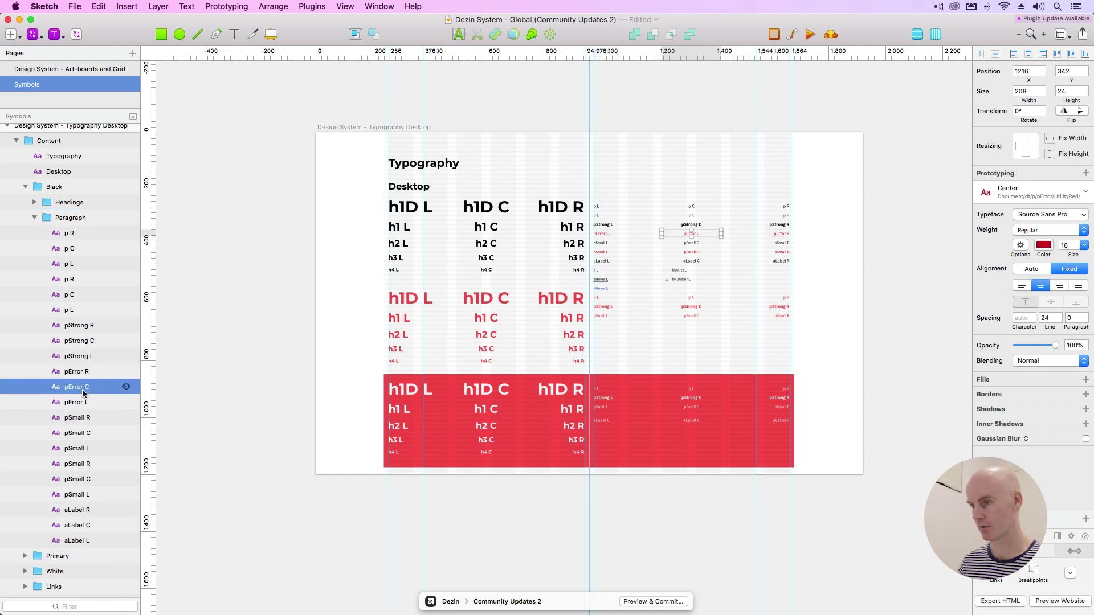
click(81, 405)
click(81, 419)
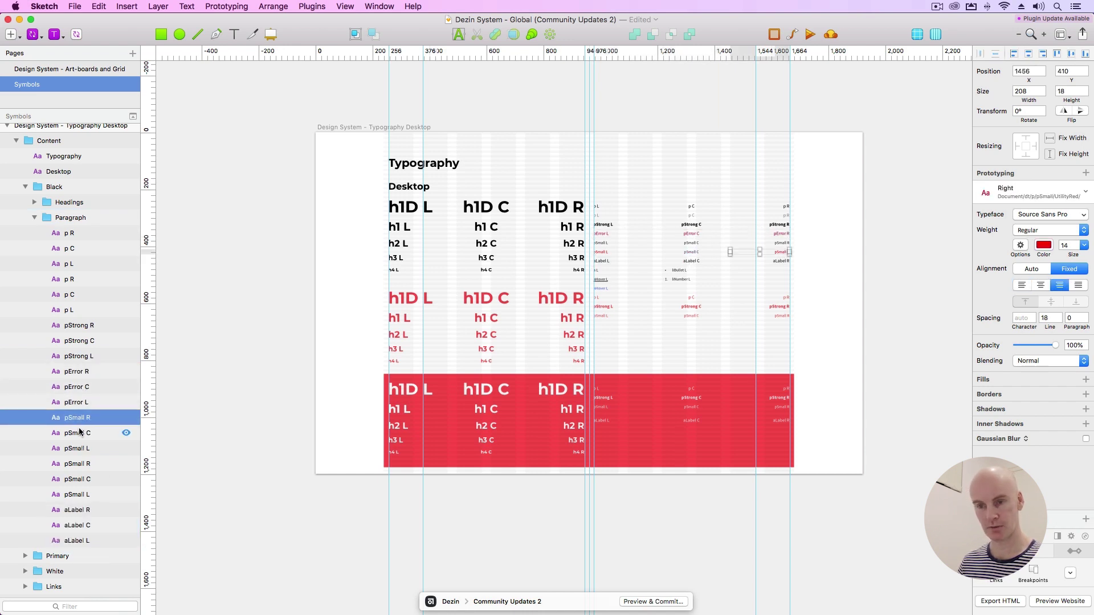
click(81, 434)
click(81, 449)
click(81, 465)
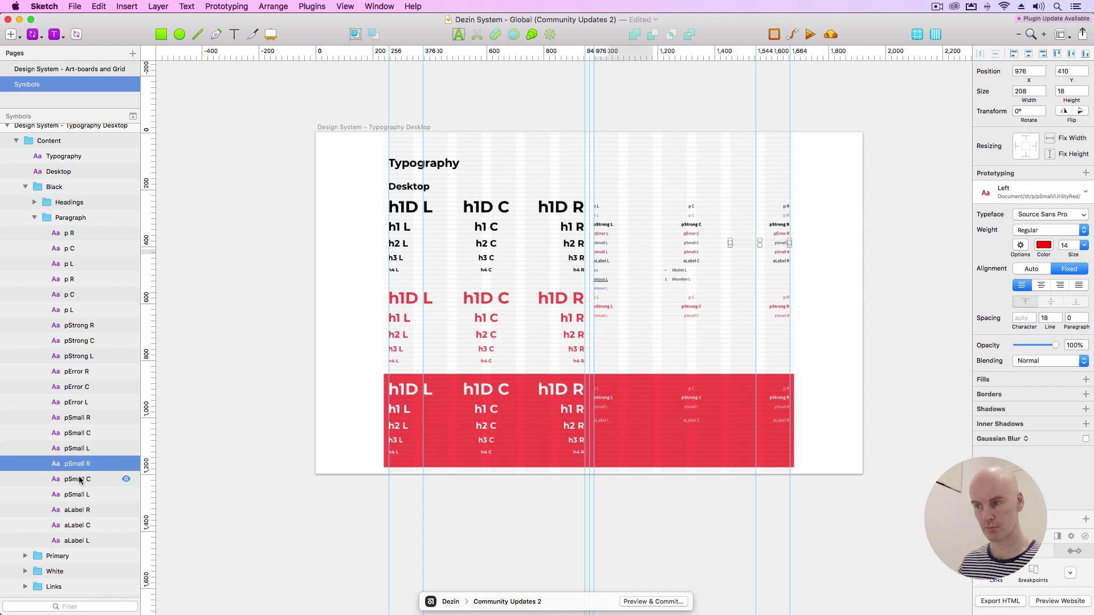
click(80, 479)
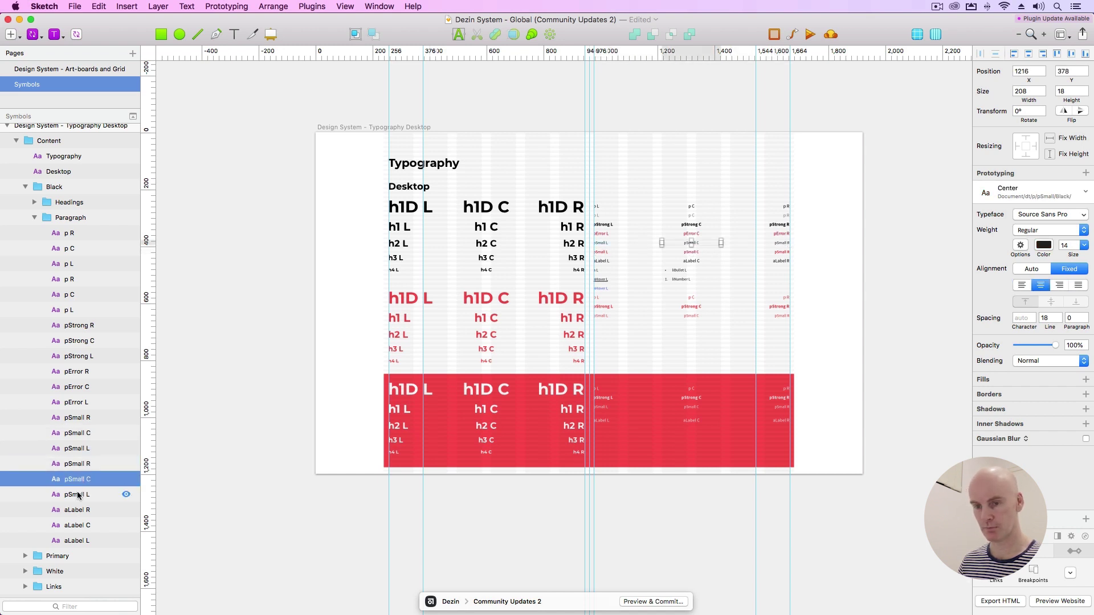
Step: Try moving the red pSmall R, C and L layers above the pError layers and undo the move
click(81, 464)
click(82, 449)
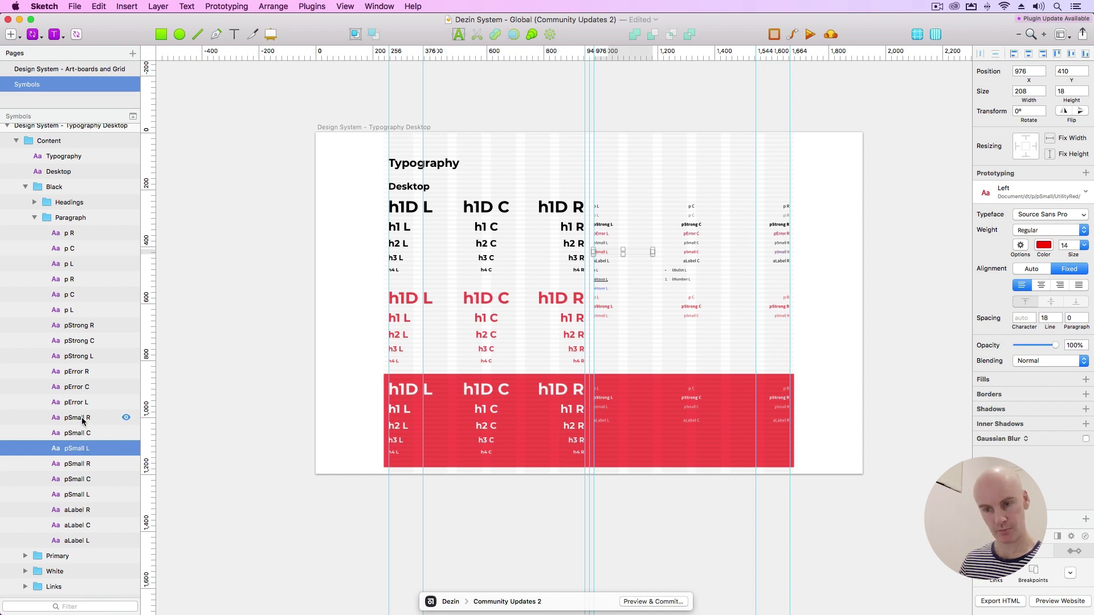
shift+click(83, 421)
drag(83, 421, 86, 375)
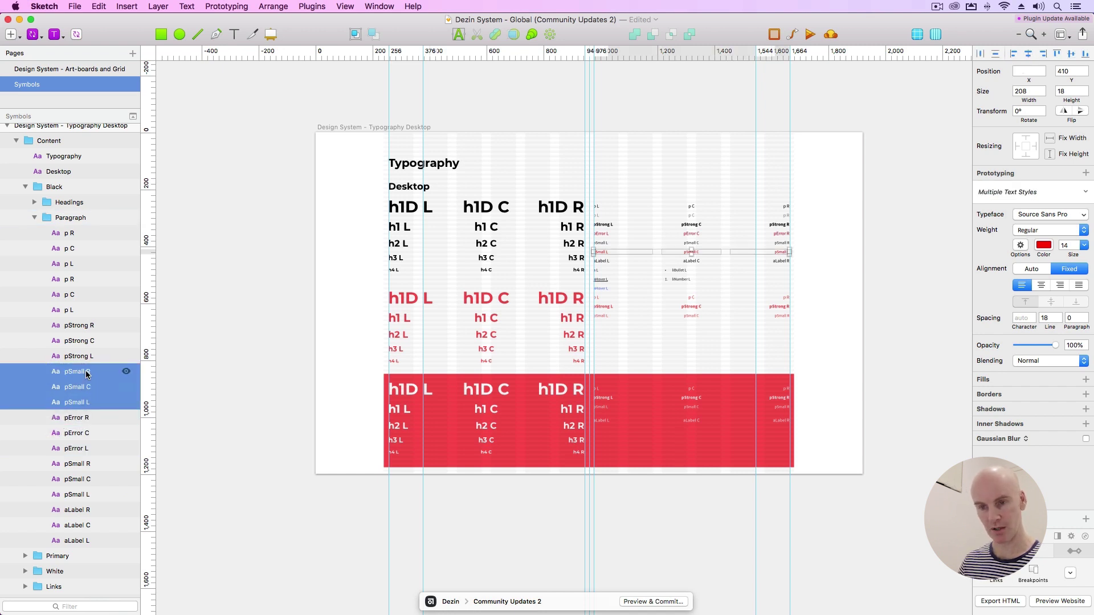
click(74, 419)
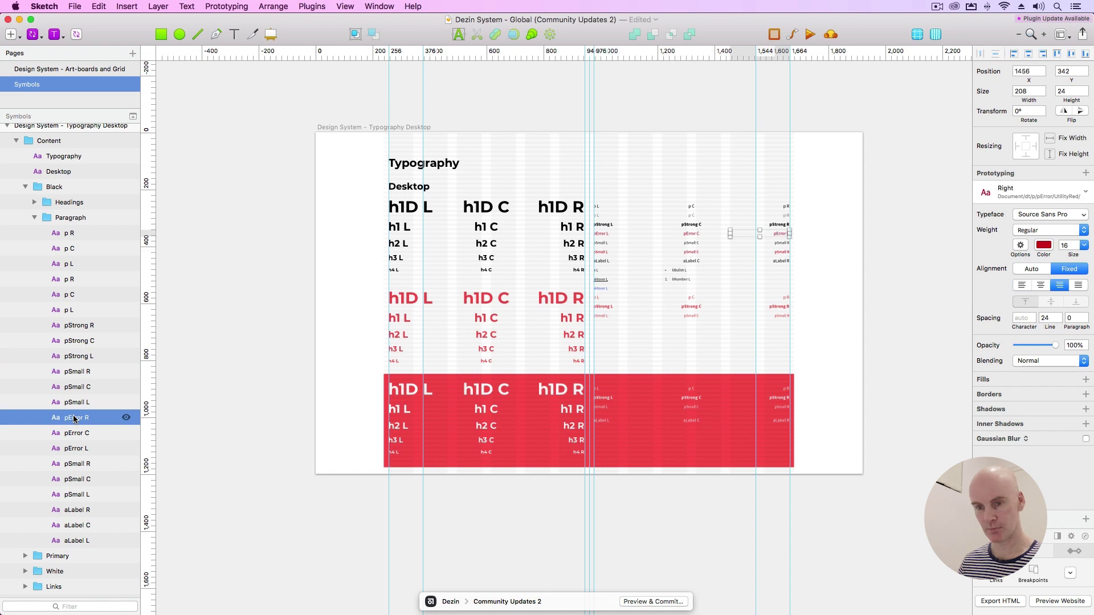
key(super+z)
Step: Move the black pSmall R, C and L layers above the red pSmall layers, directly below pError L
scroll(80, 399, down, 5)
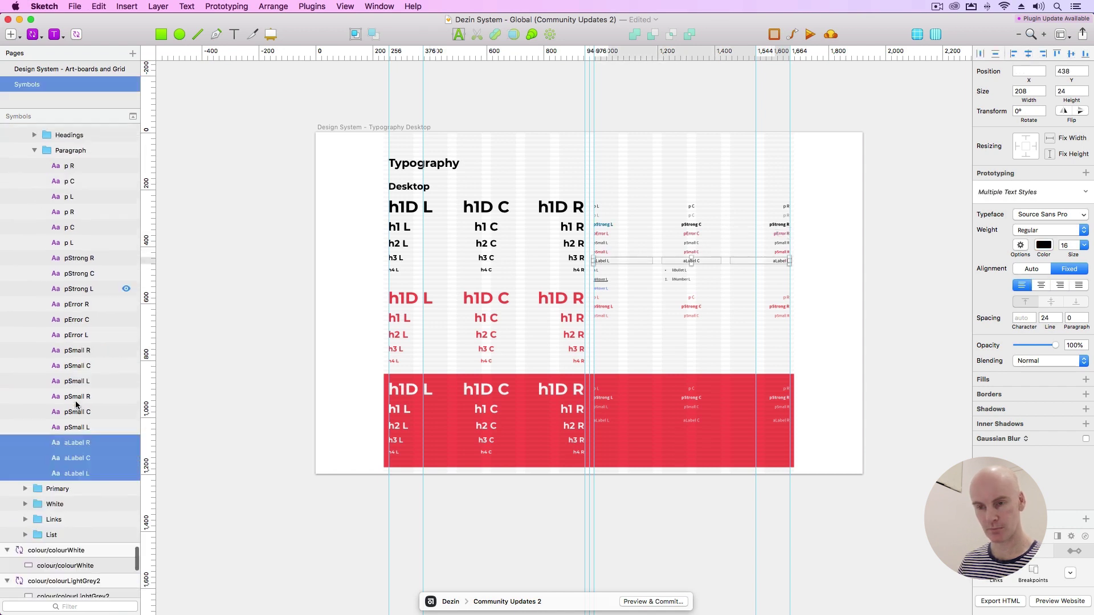
click(90, 349)
click(87, 245)
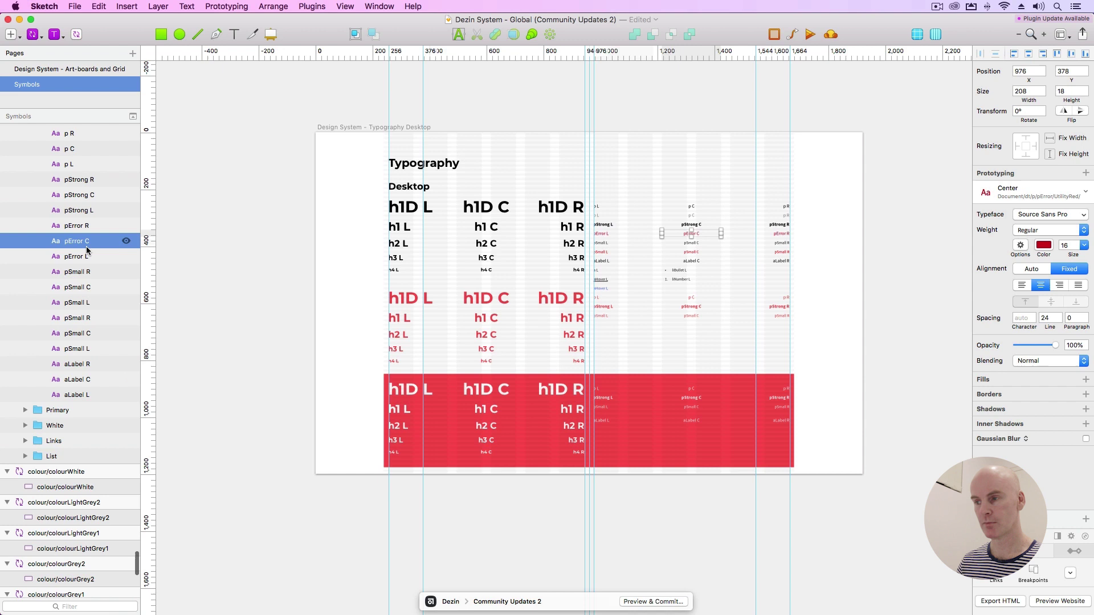
click(87, 257)
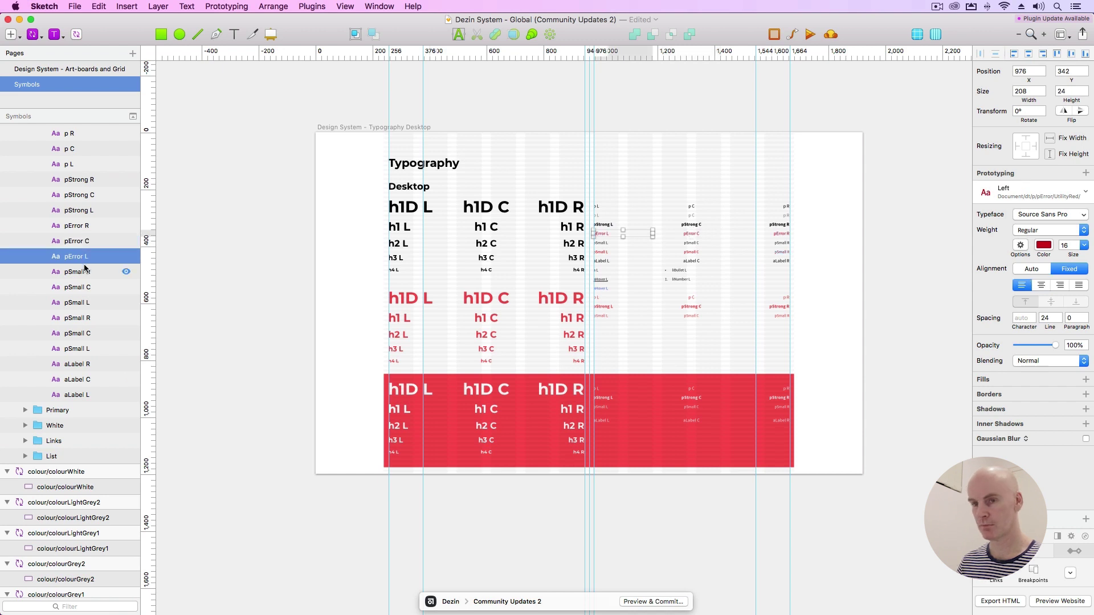
click(85, 272)
click(83, 287)
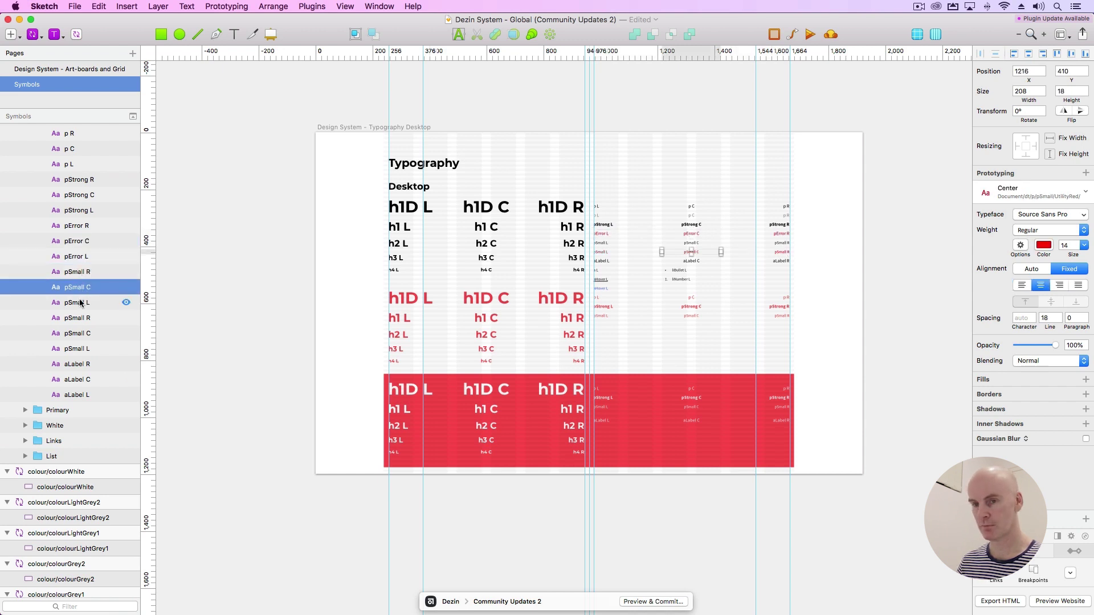
click(81, 303)
click(78, 317)
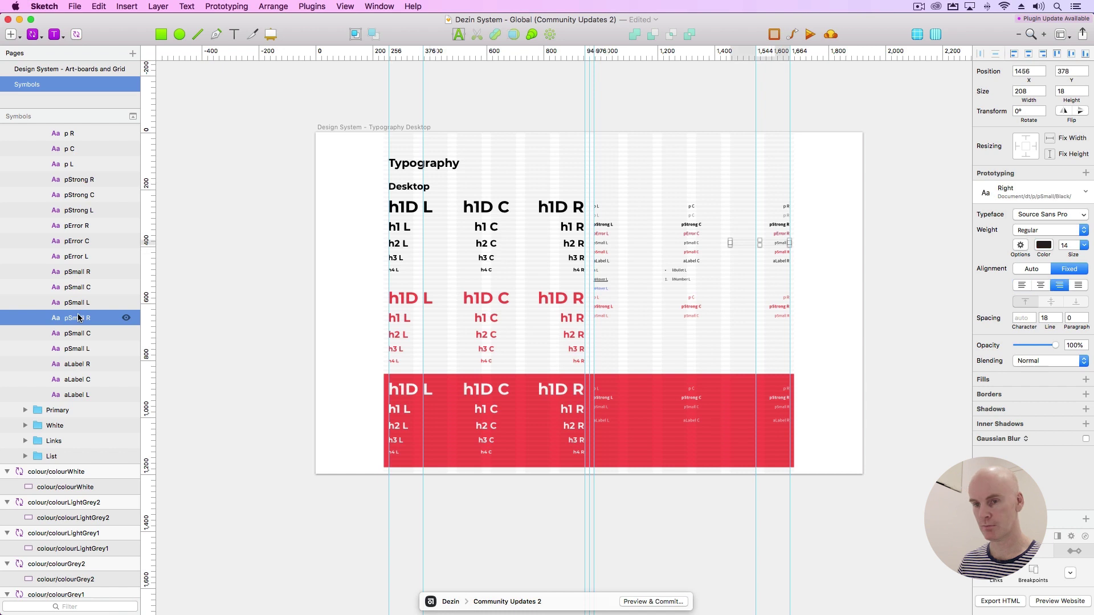
shift+click(77, 349)
drag(82, 321, 79, 263)
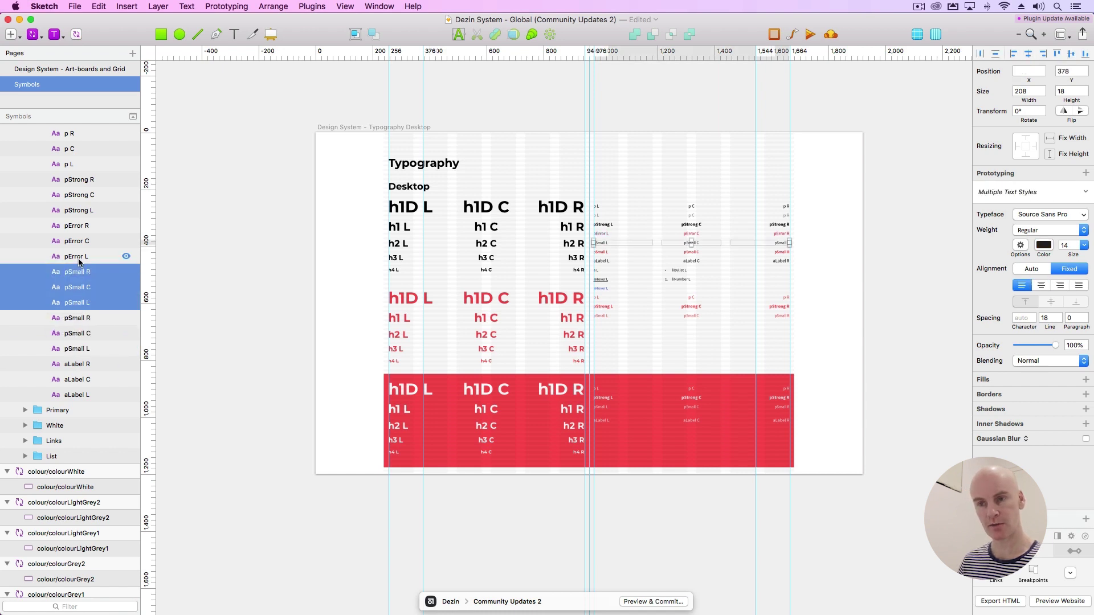
Step: Check the order of the pError, pSmall and aLabel layers and the contents of the Links group on the Typography Desktop artboard
click(79, 261)
click(80, 272)
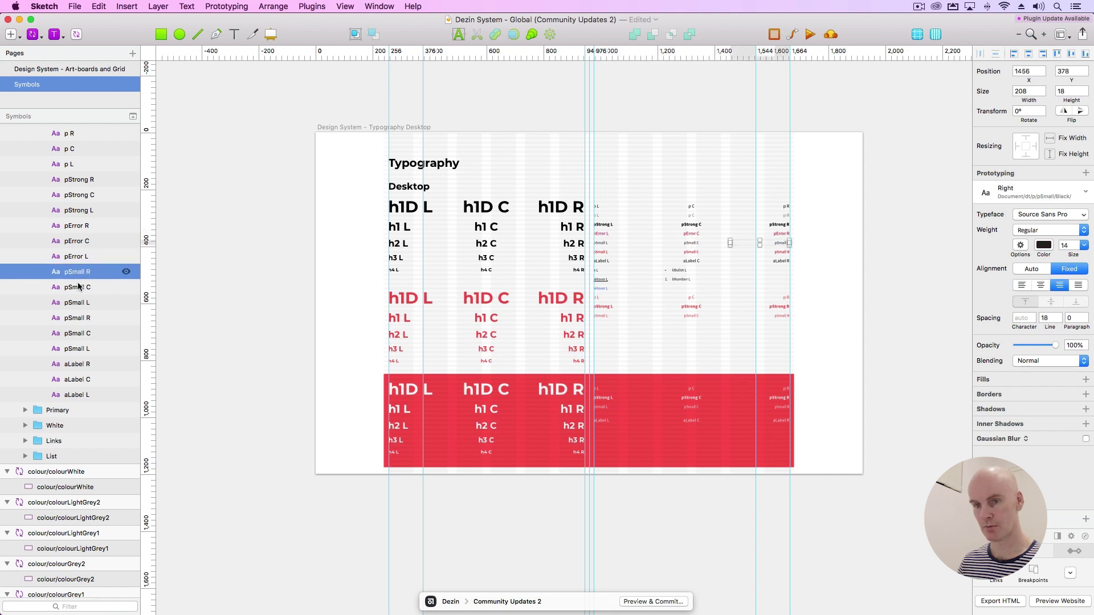
click(81, 319)
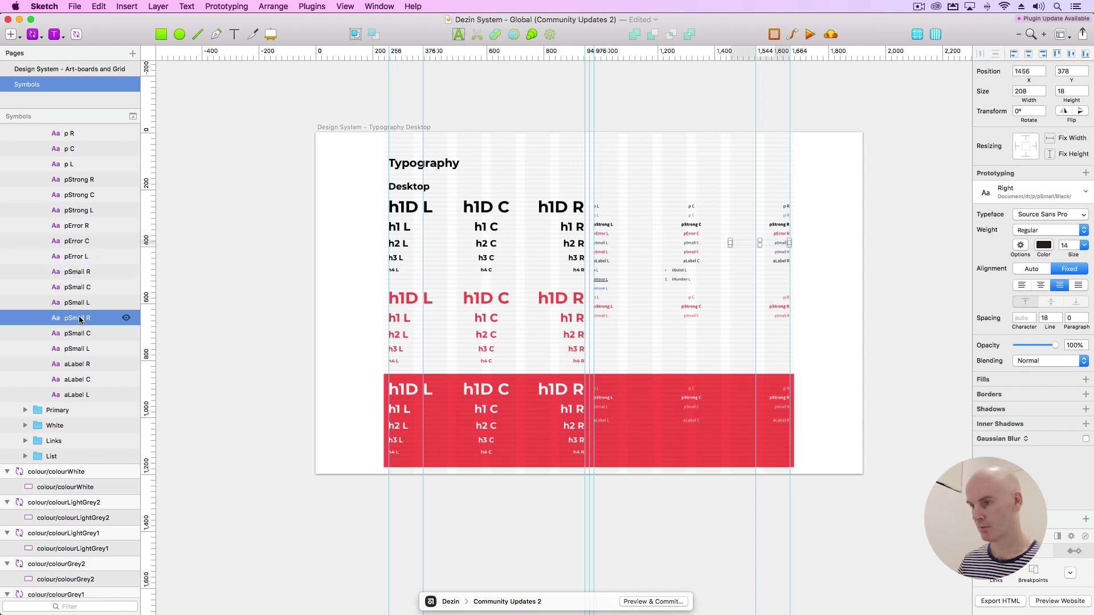
click(77, 365)
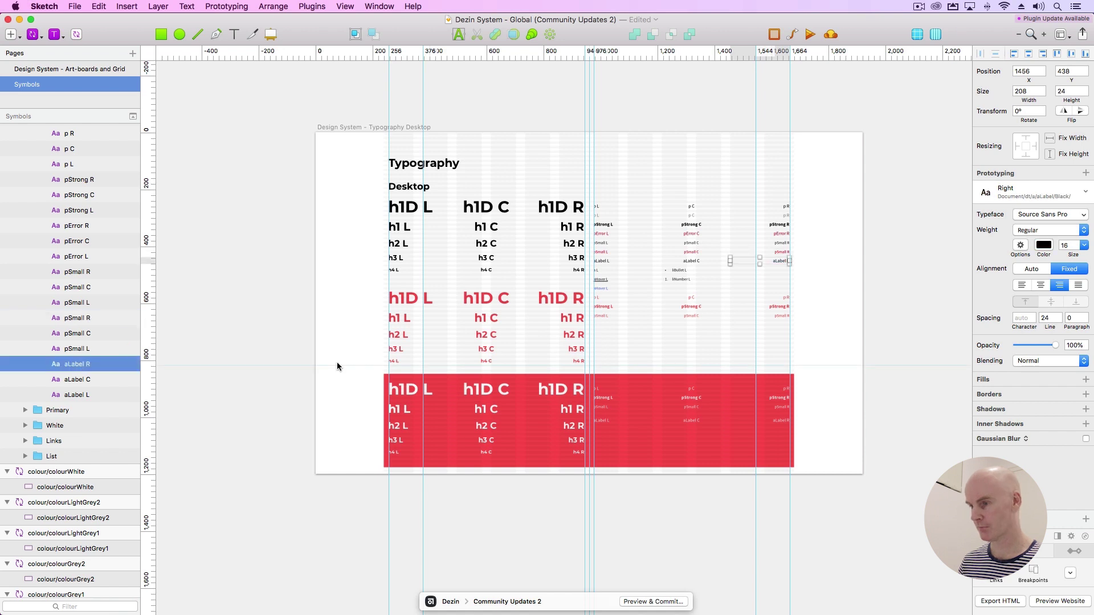
click(596, 273)
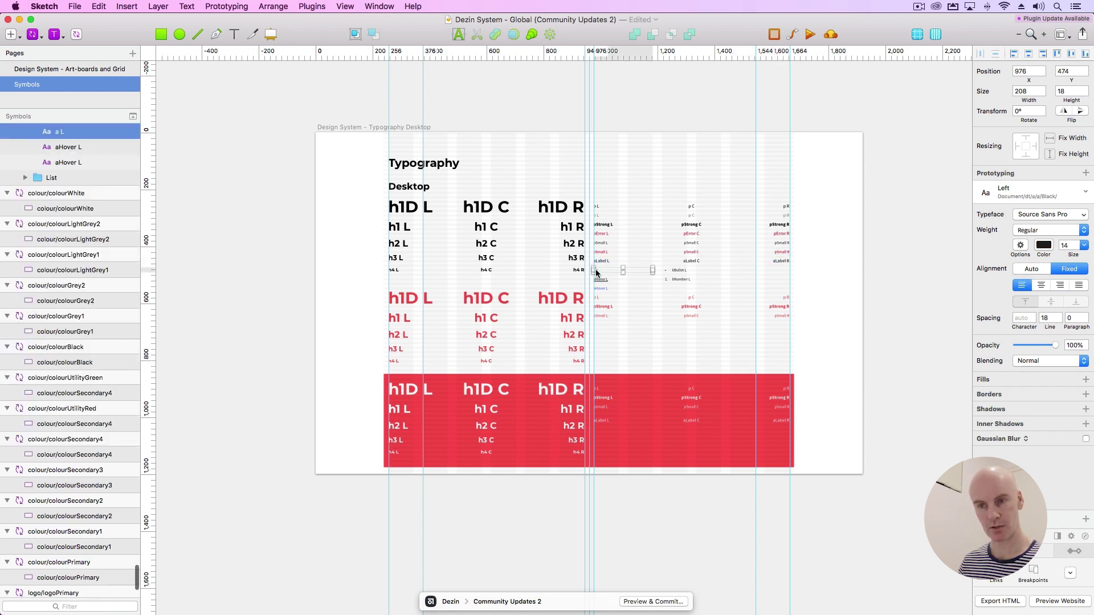
scroll(52, 207, up, 5)
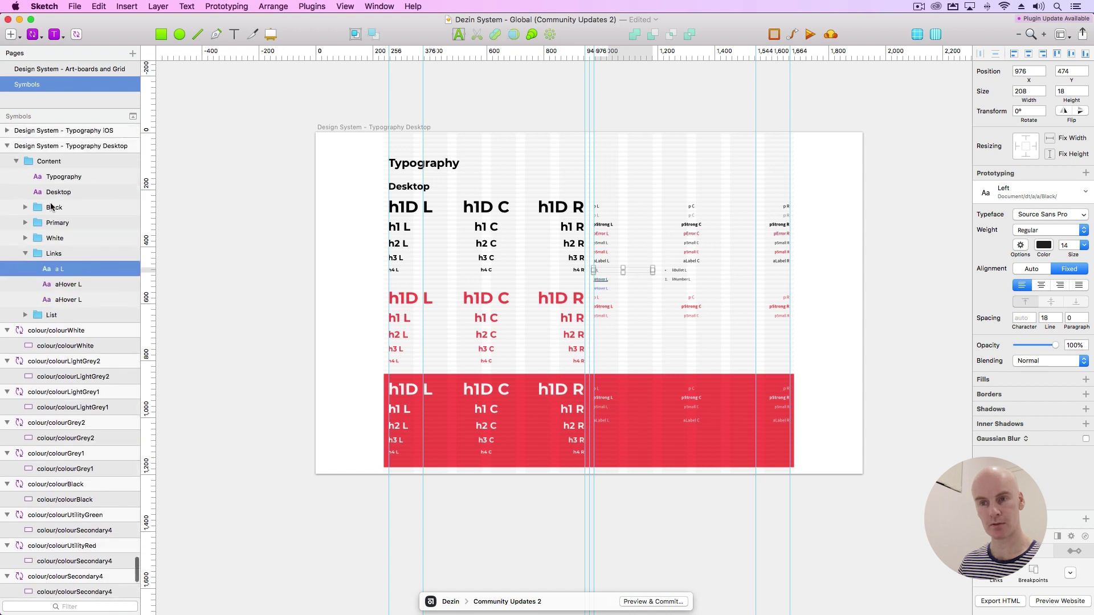
click(63, 257)
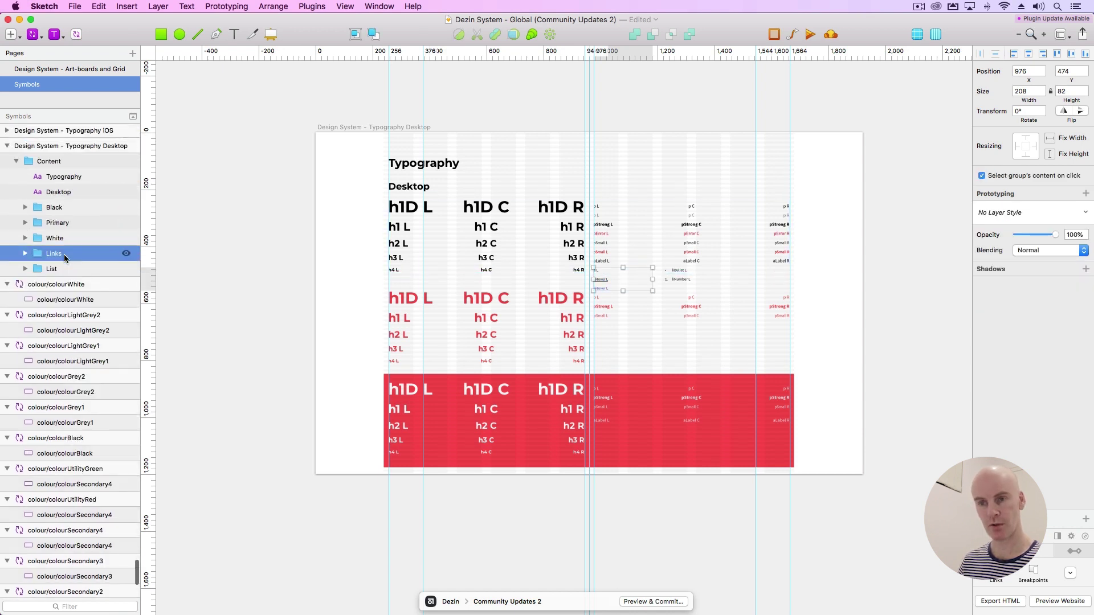
Step: Move the Links and List groups into the Black group below Paragraph, and toggle Black's visibility to check what it contains
click(59, 239)
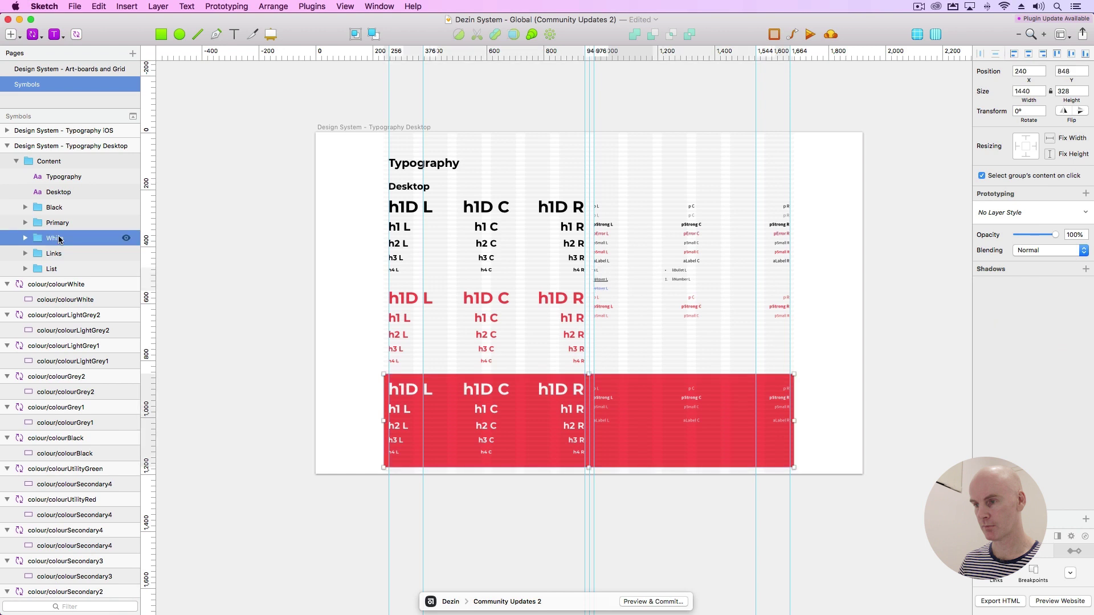
click(59, 252)
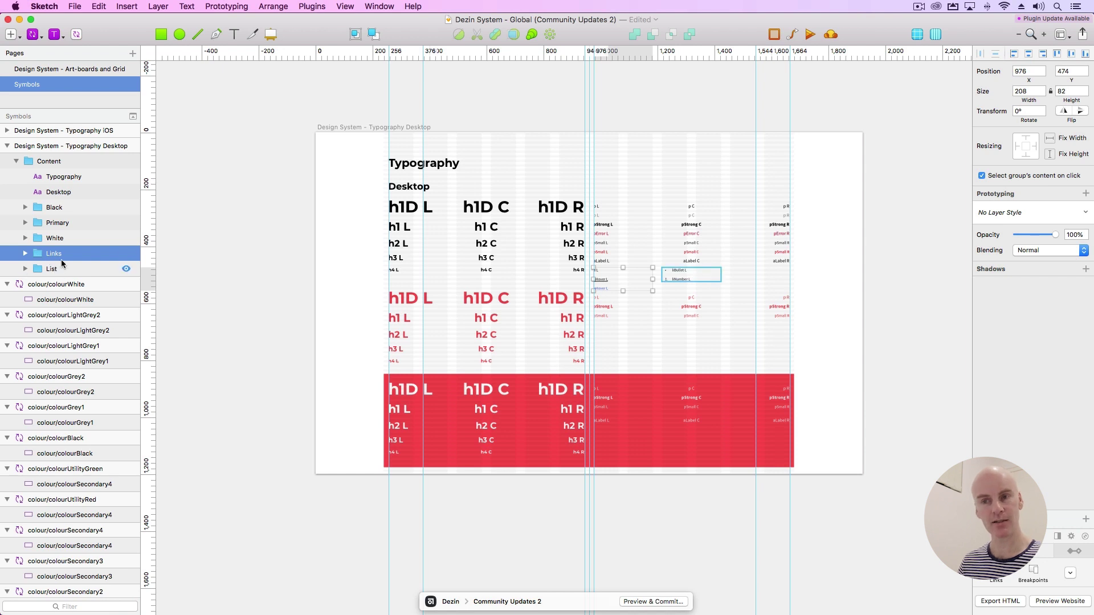
click(25, 208)
click(34, 238)
shift+click(51, 298)
drag(51, 298, 63, 249)
click(126, 208)
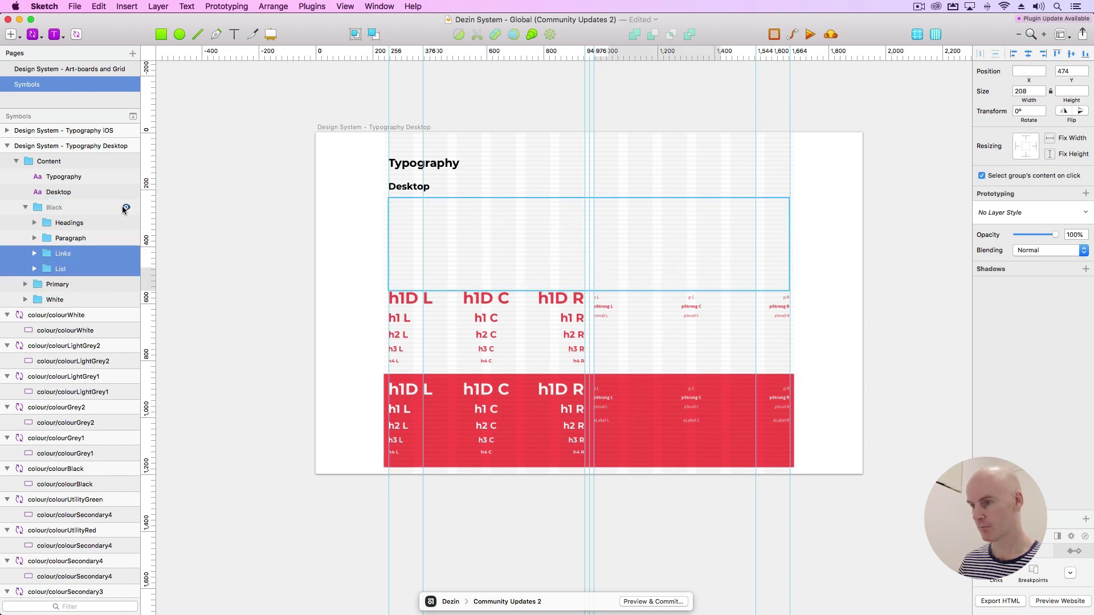
click(125, 209)
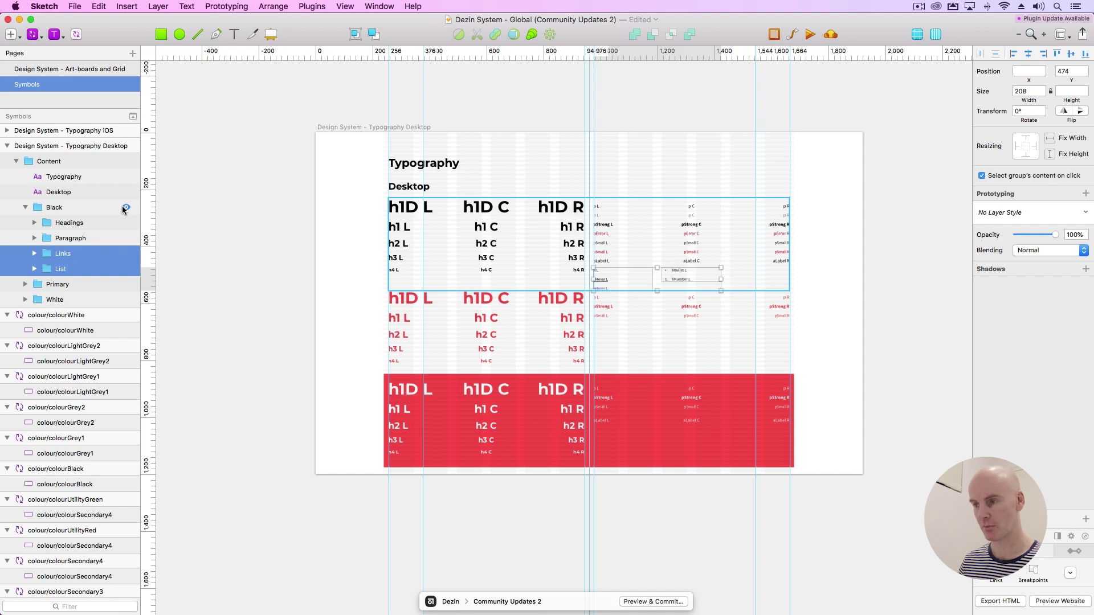
Step: Check the order of the heading and paragraph layers in the Primary group against their rows on the artboard
click(568, 299)
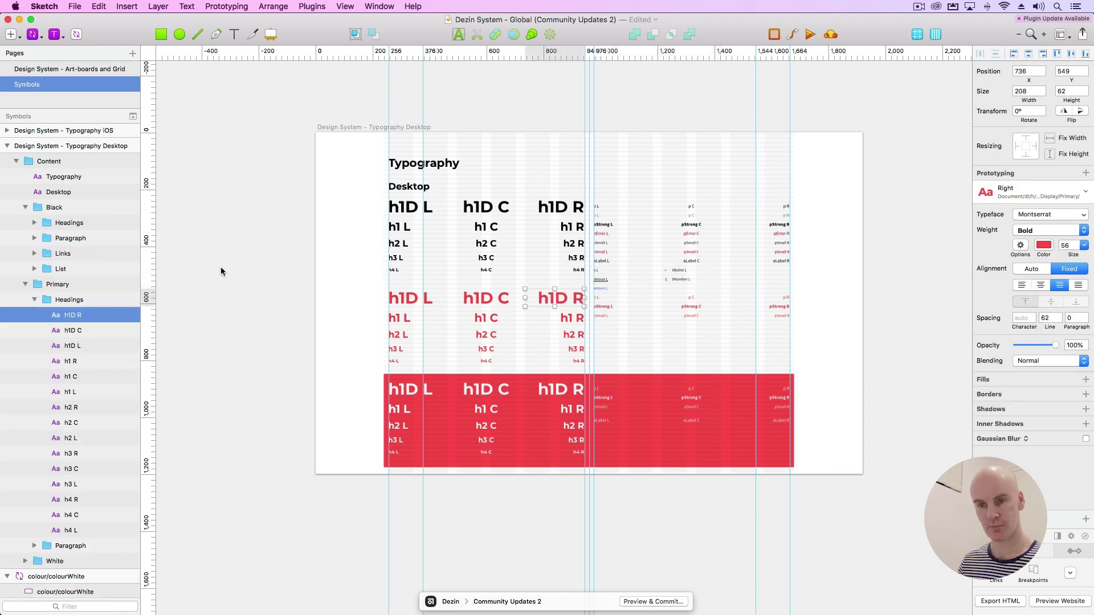
click(571, 318)
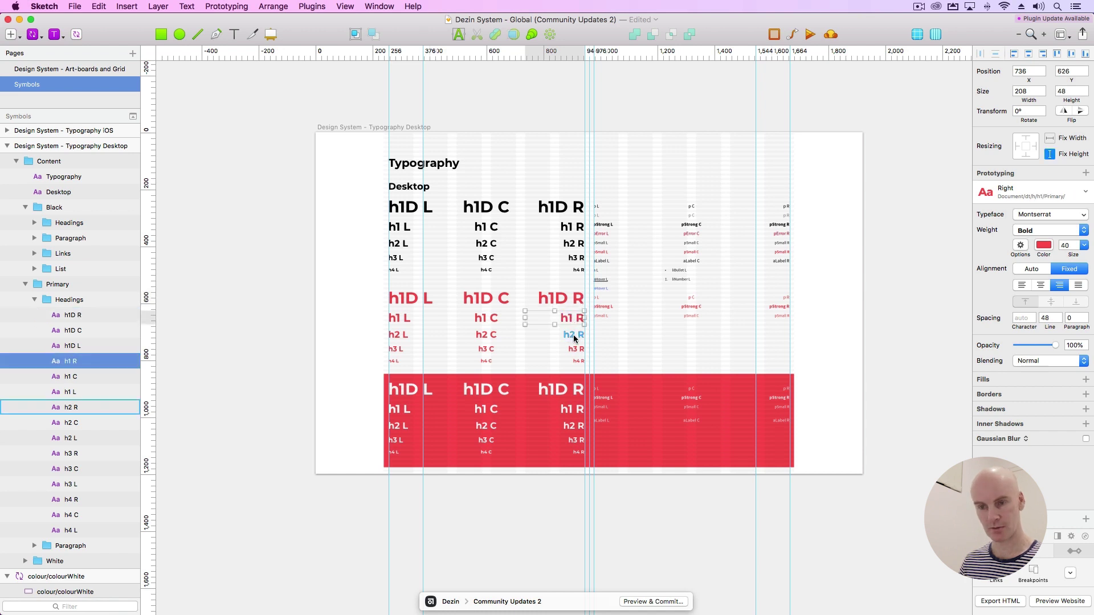
click(574, 336)
click(576, 350)
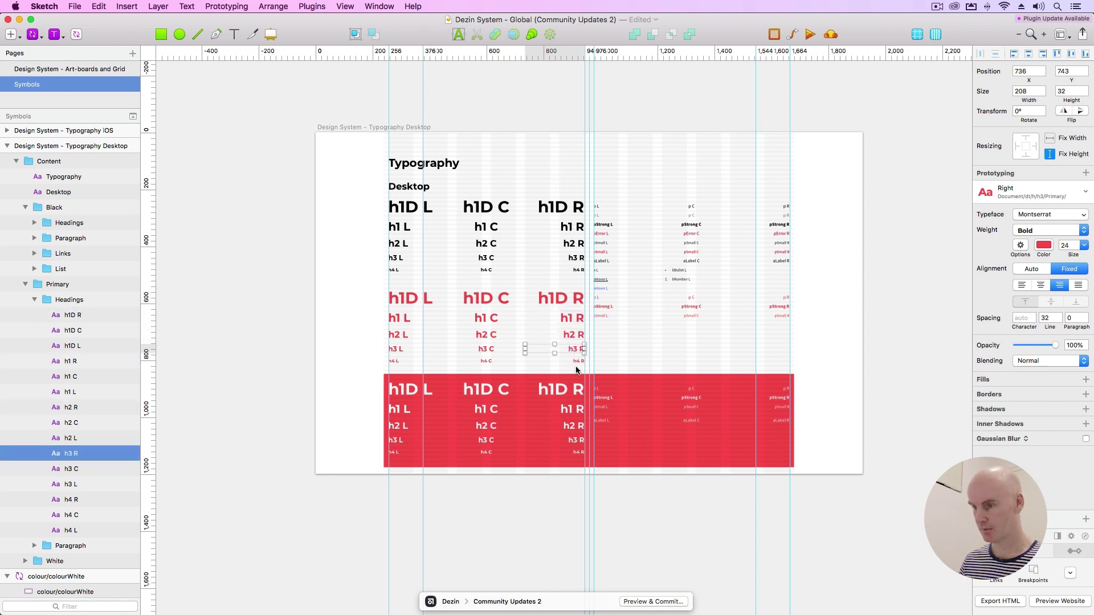
click(578, 363)
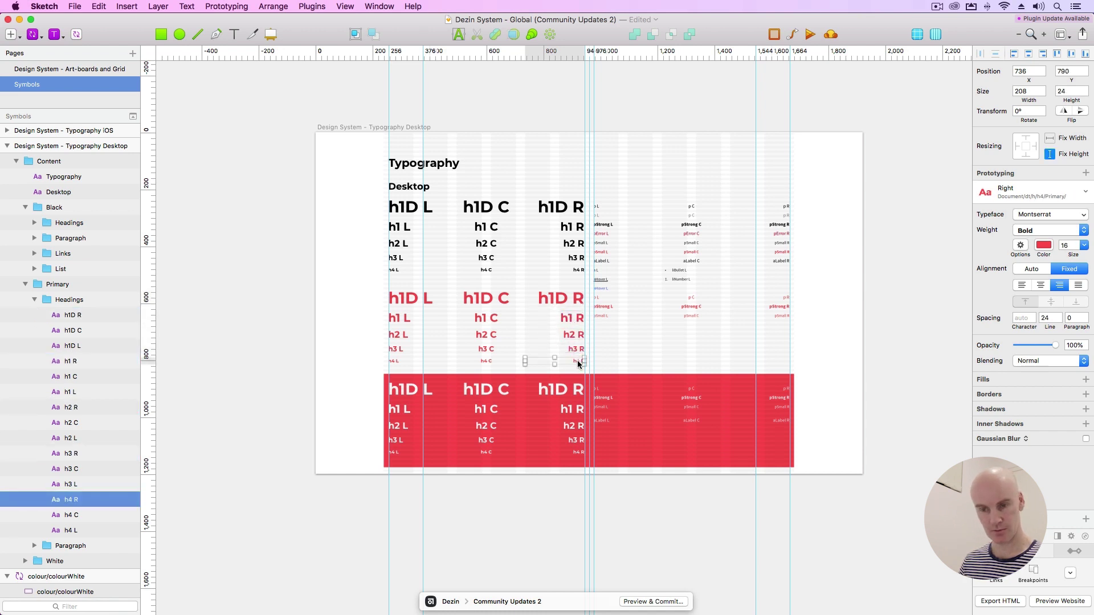
click(608, 300)
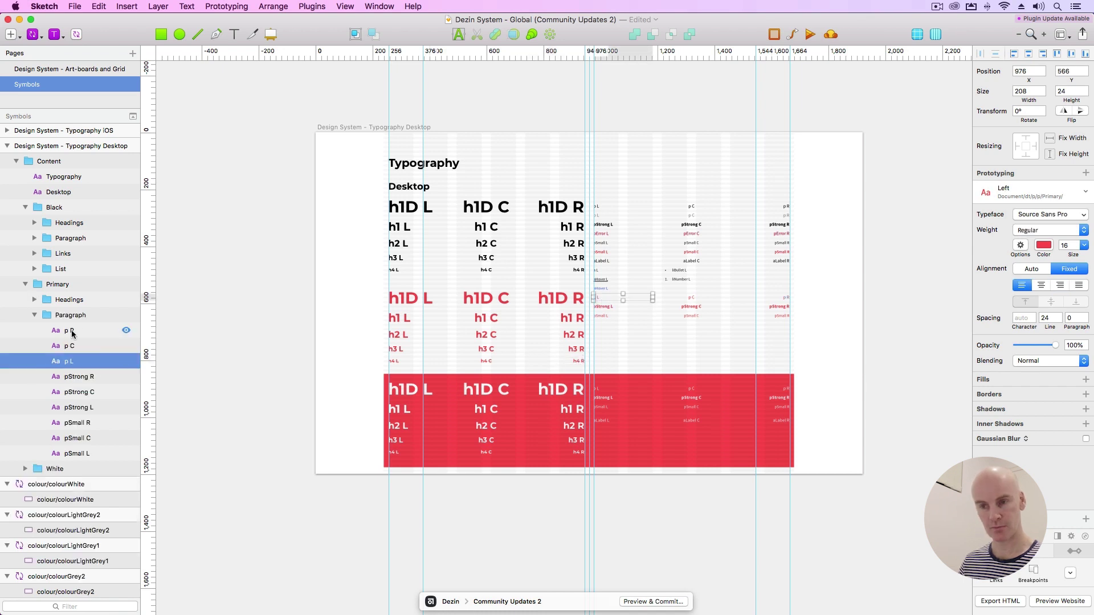
click(80, 381)
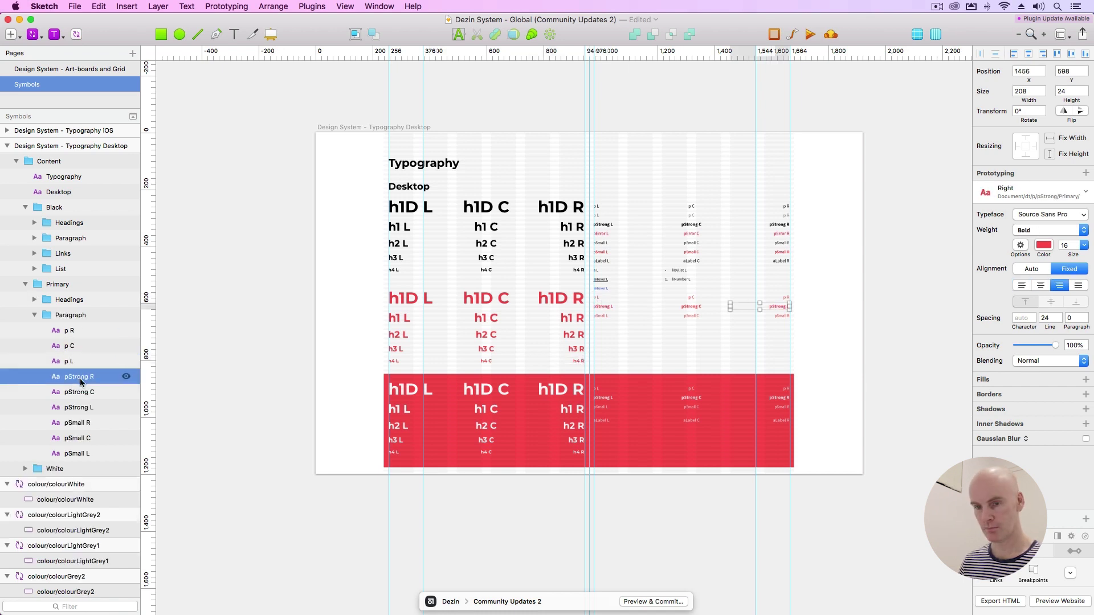
click(77, 424)
scroll(80, 375, down, 5)
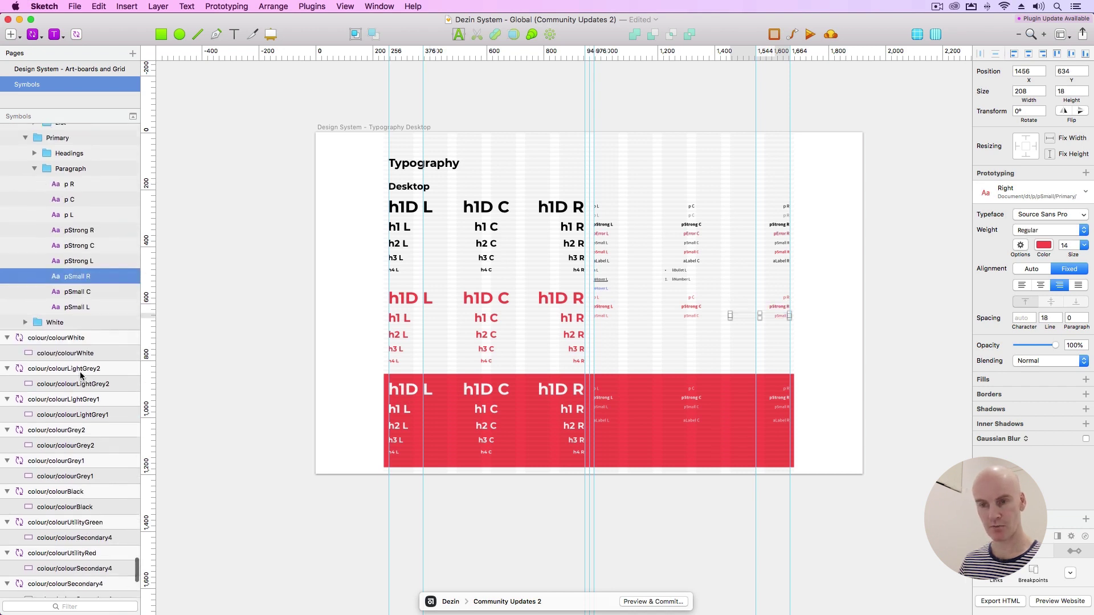
Step: Delete the duplicate h1 L layer from the Headings in the White group
click(404, 389)
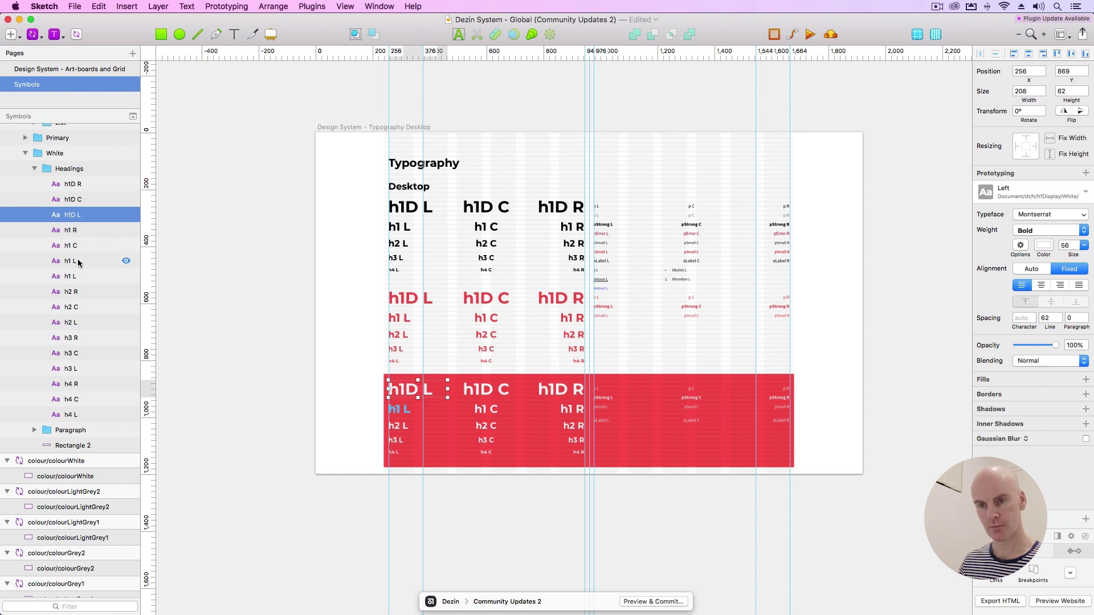
click(78, 263)
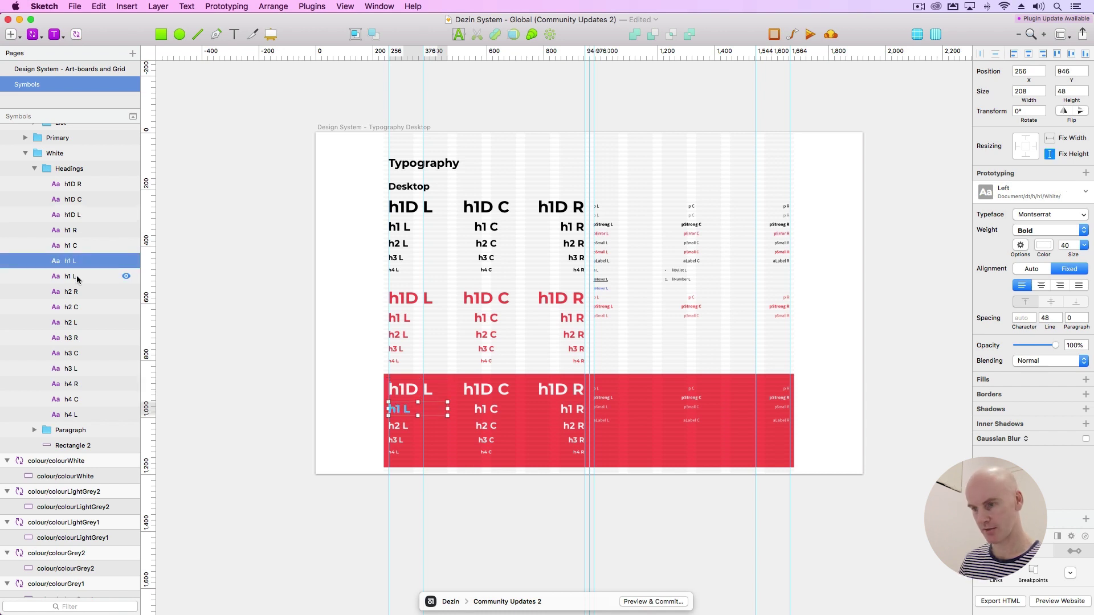
click(78, 279)
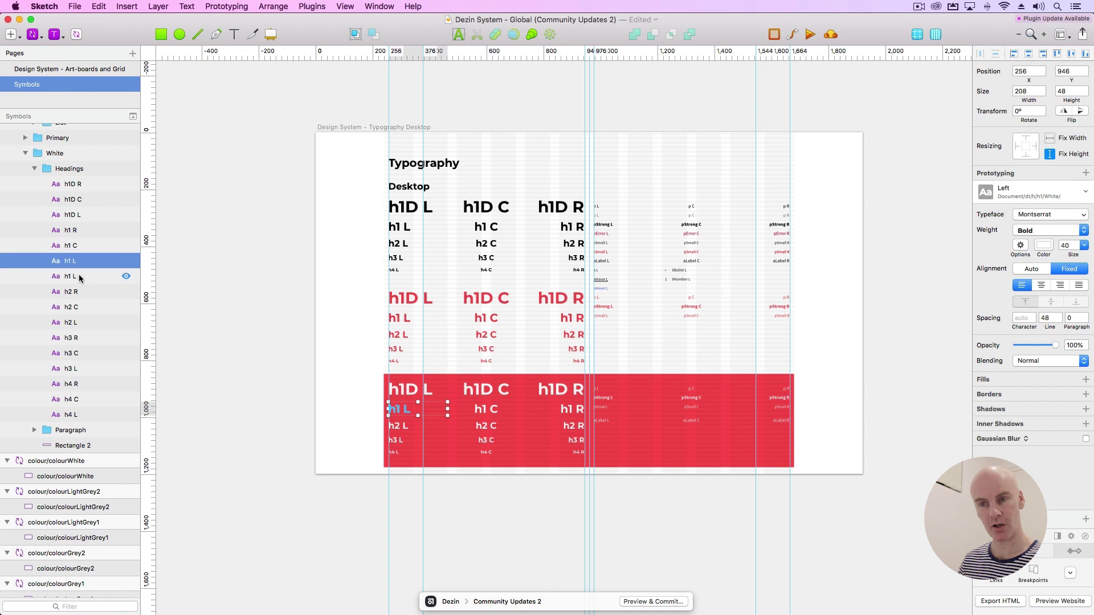
key(BackSpace)
click(80, 267)
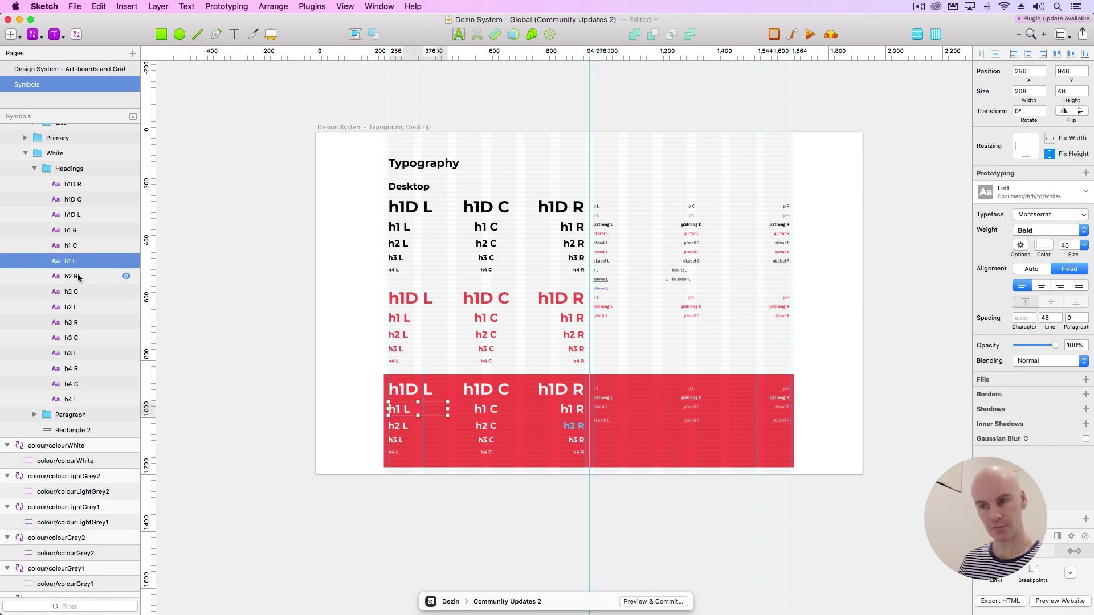
Step: Check the order of the h1, h2, h3 and h4 layers in the White group's Headings against the artboard
click(78, 277)
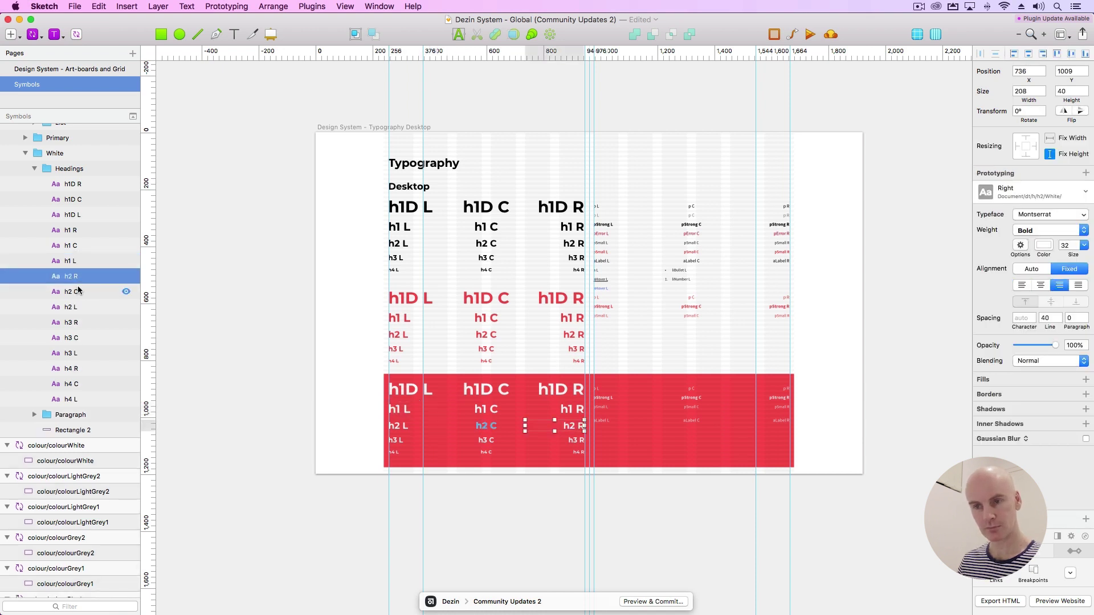
click(397, 410)
shift+click(480, 412)
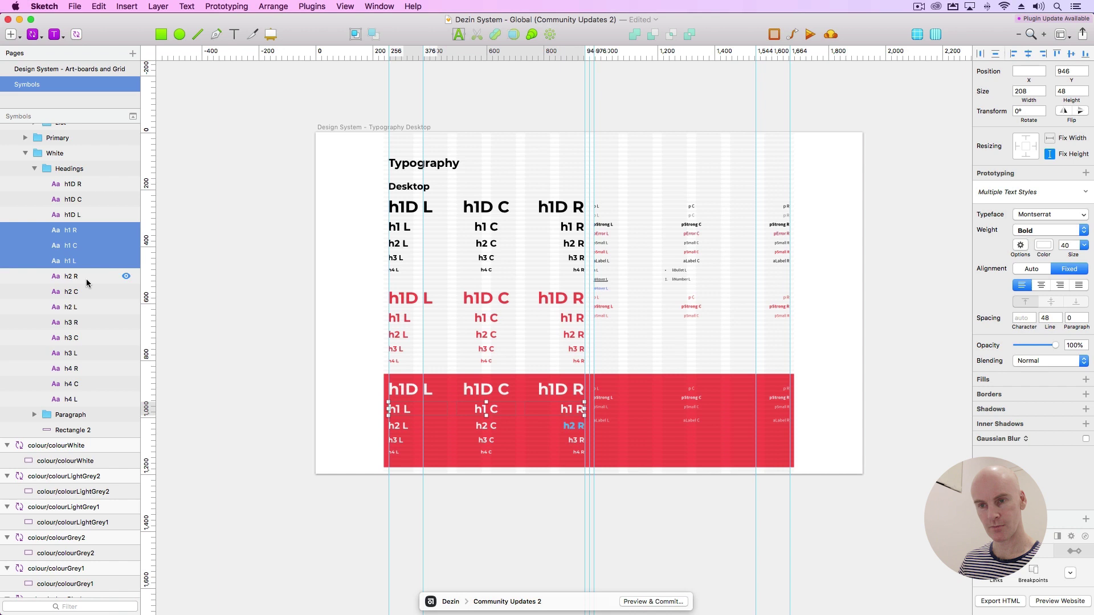
key(Tab)
shift+click(85, 309)
click(82, 321)
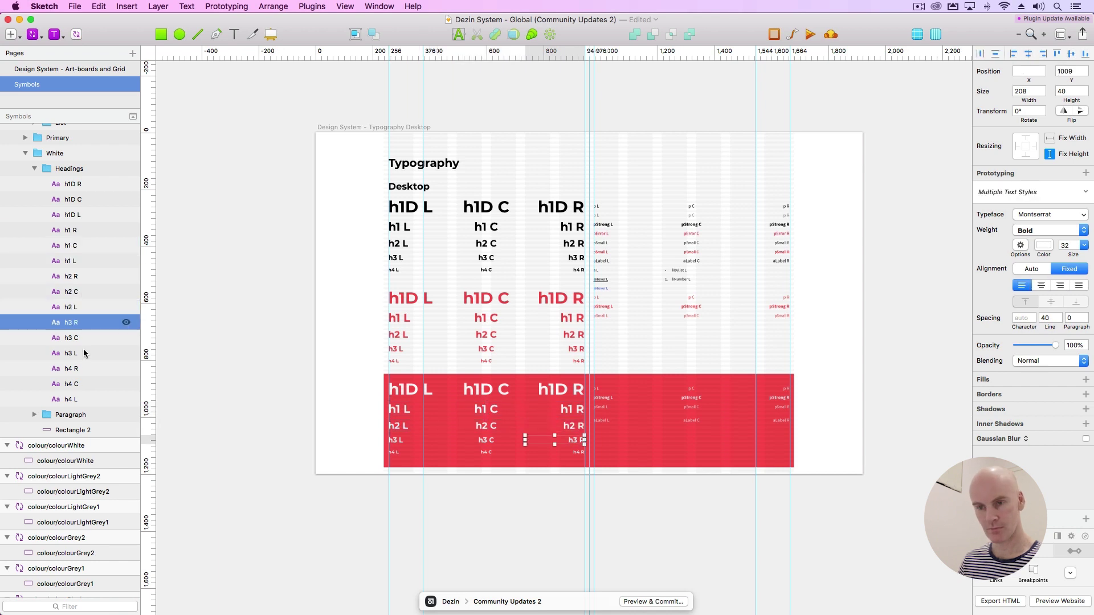
click(81, 369)
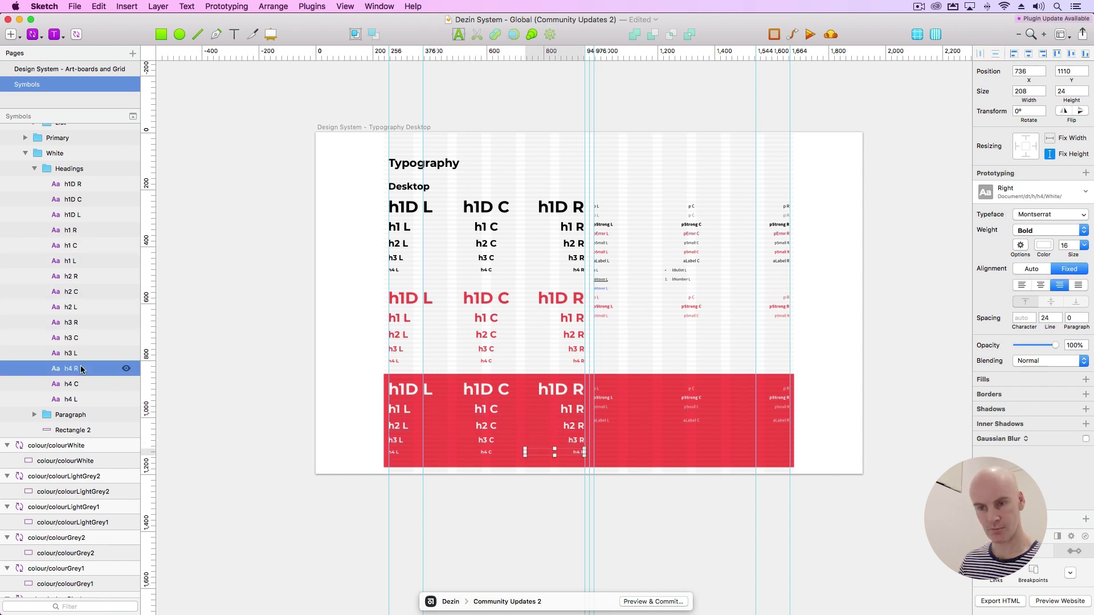
Step: Move the aLabel R, C and L layers below pSmall L in the White group's Paragraph group
click(70, 415)
click(35, 415)
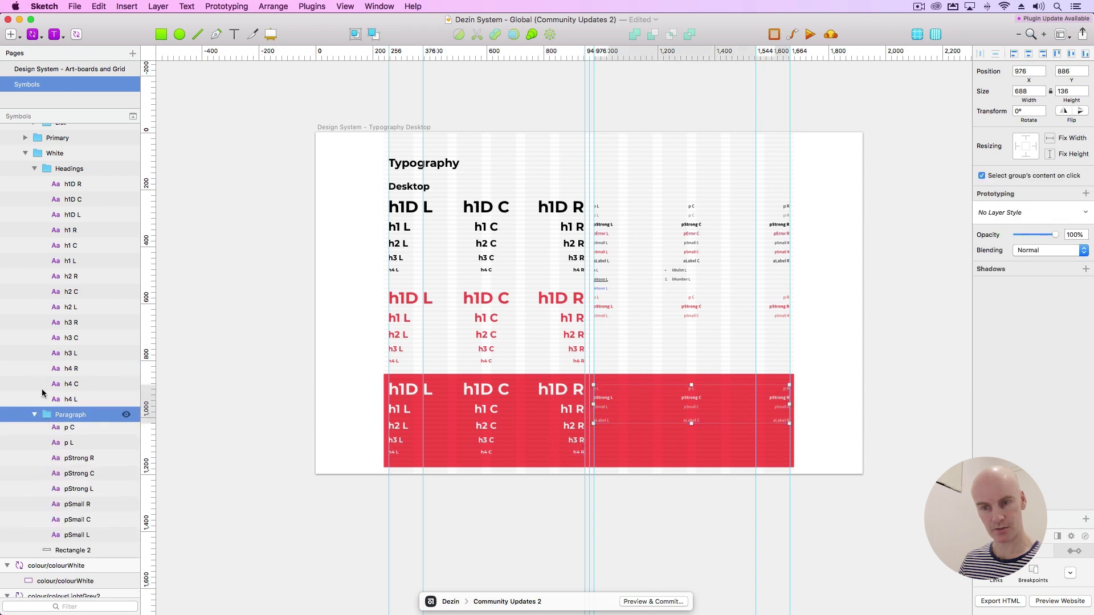
scroll(101, 361, down, 5)
click(88, 318)
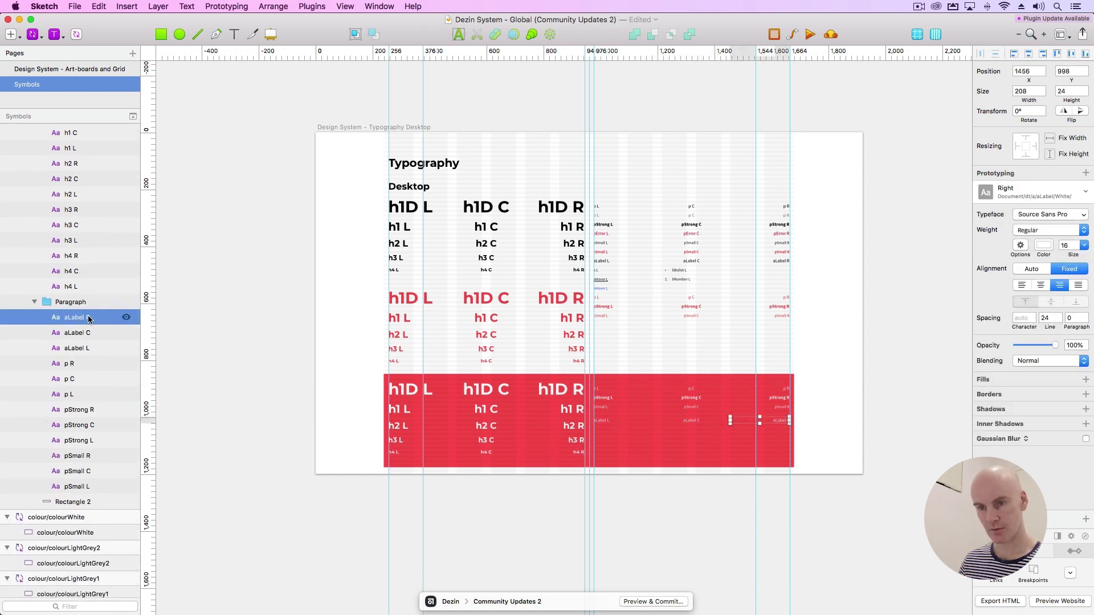
shift+click(80, 349)
drag(80, 353, 86, 492)
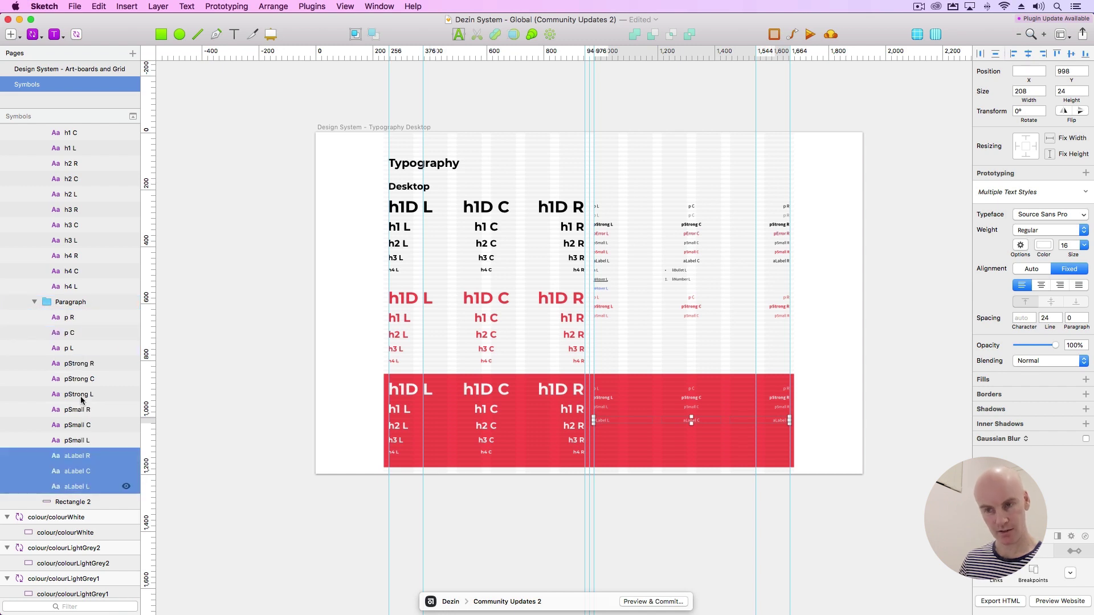
Step: Check the order of the p, pStrong, pSmall and aLabel layers in the White group's Paragraph group, and clear the selection
click(83, 319)
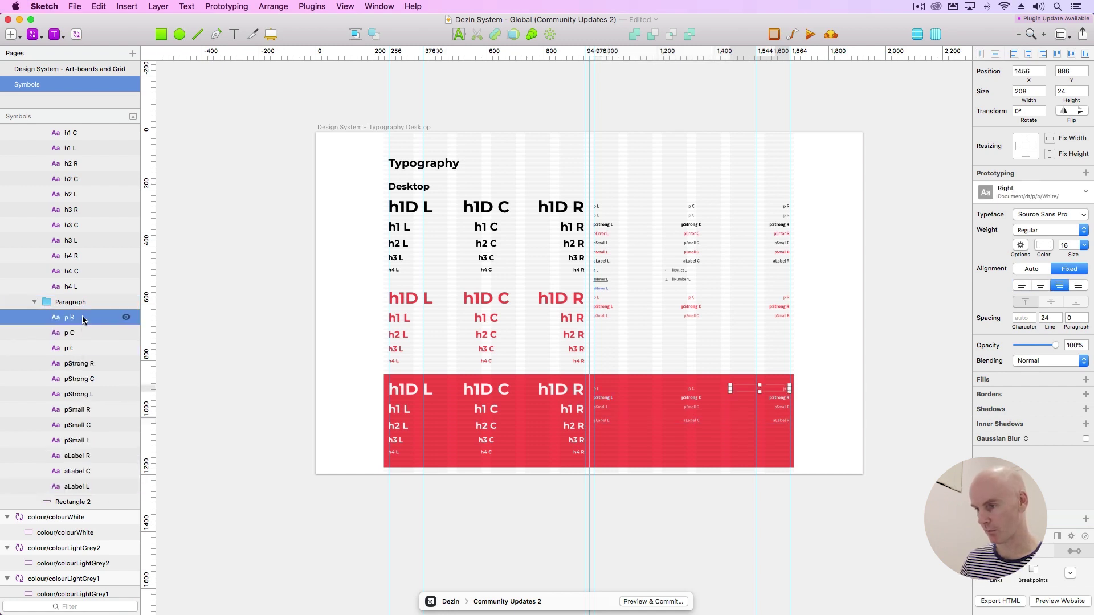
click(86, 363)
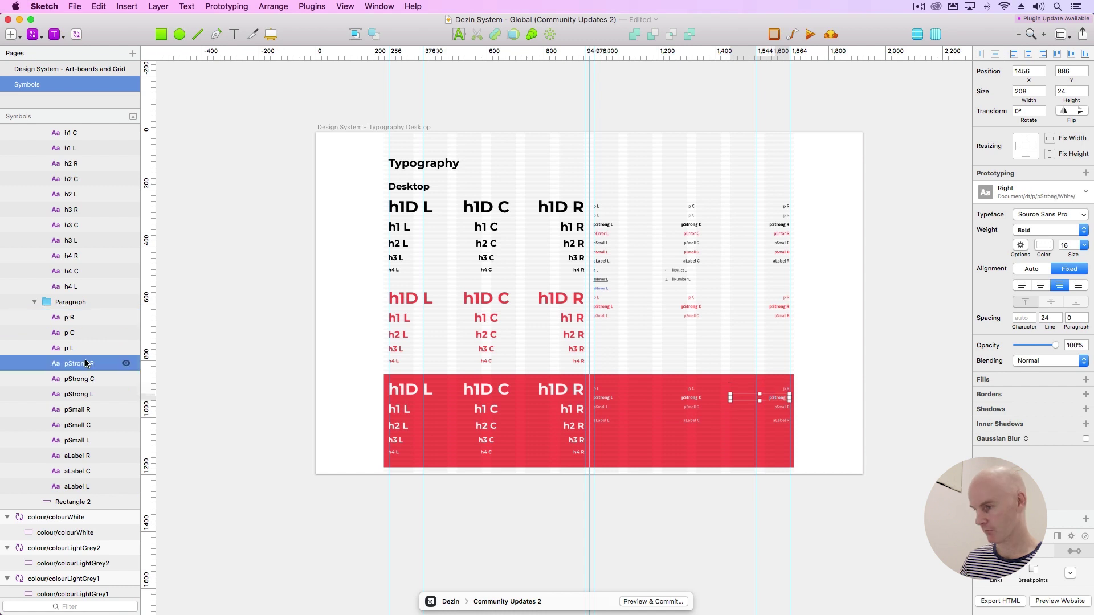
click(88, 413)
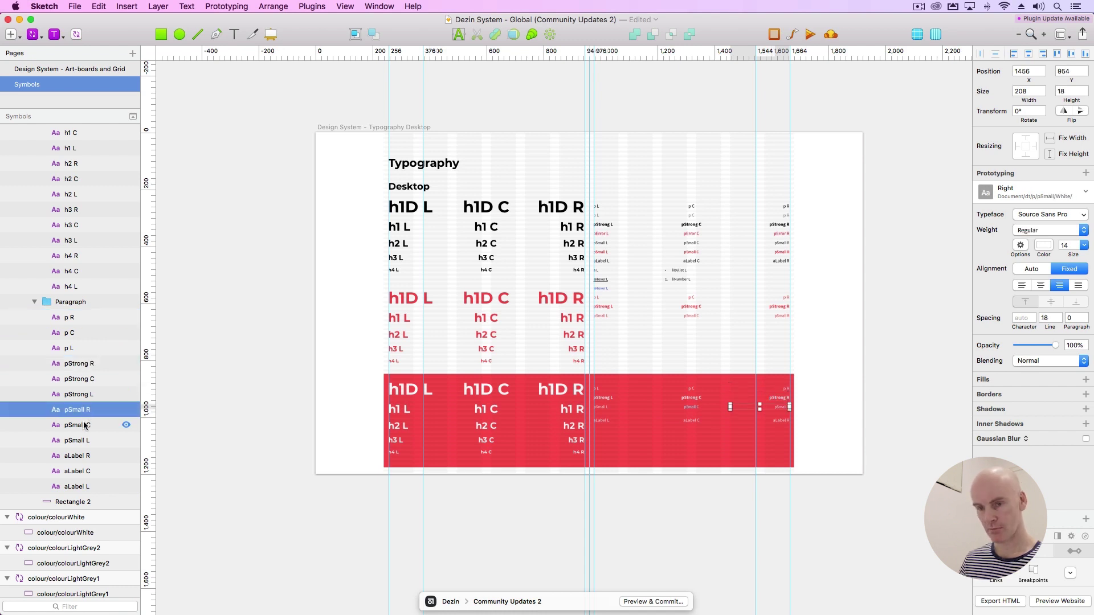
click(84, 457)
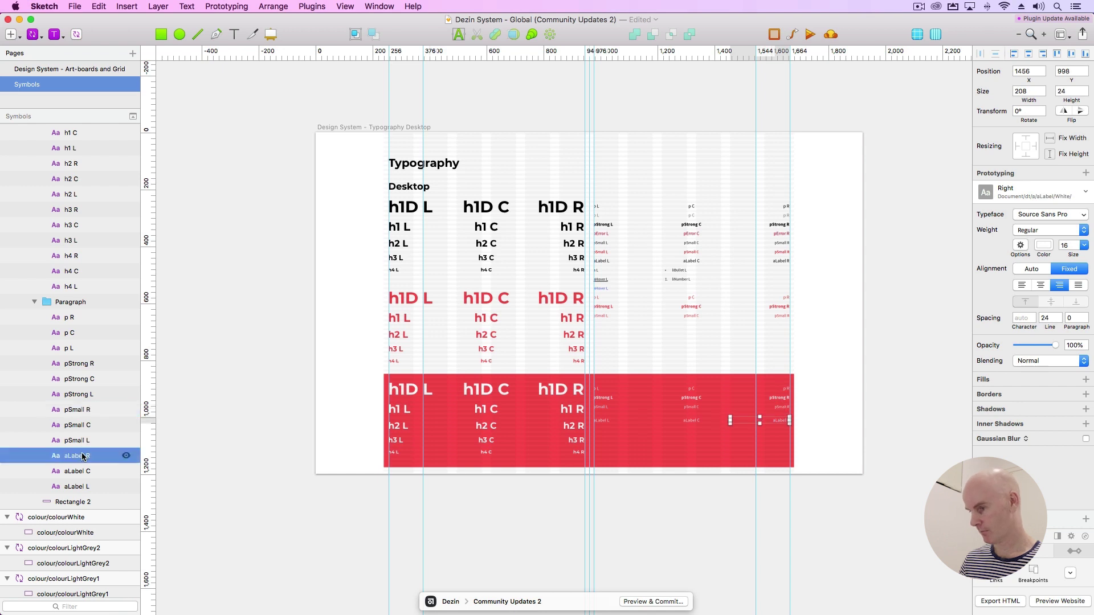
click(860, 265)
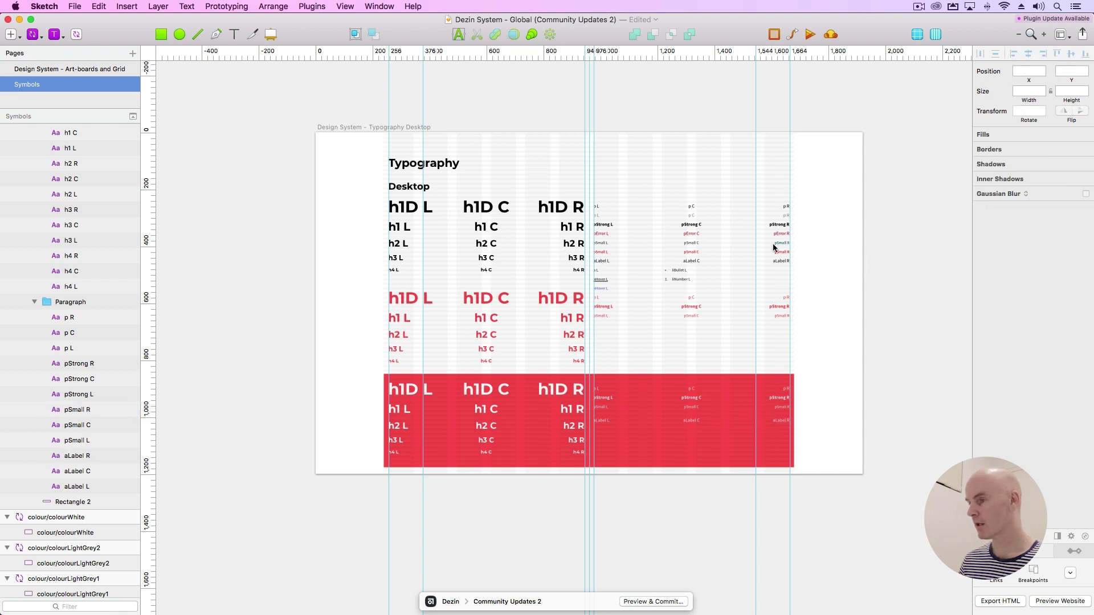
Step: Examine the paragraph text styles on the Typography Desktop artboard
key(super+plus)
drag(662, 275, 295, 366)
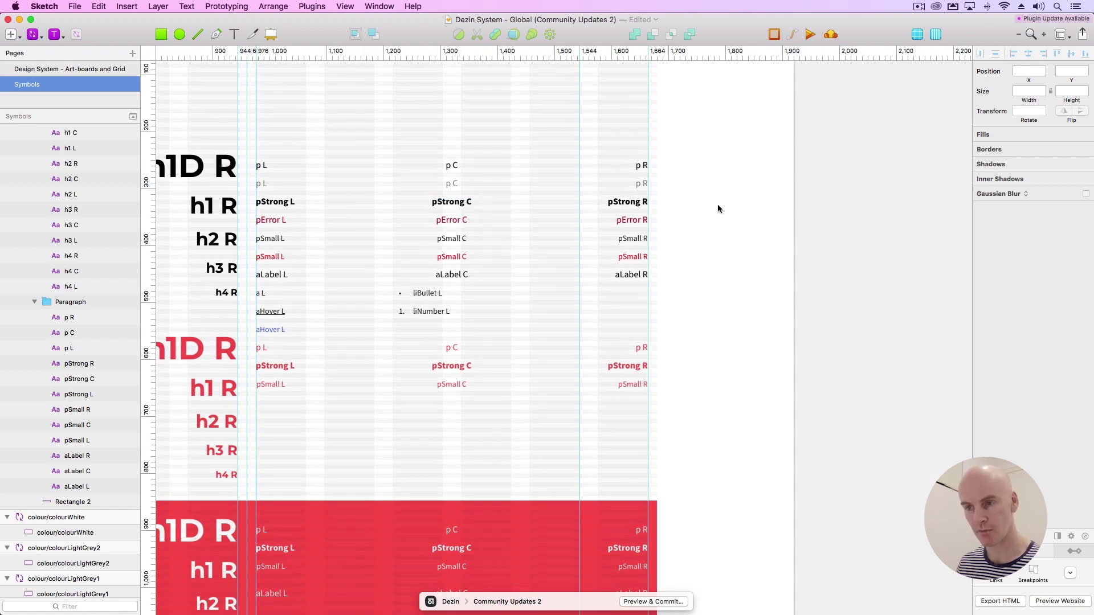
drag(713, 237, 751, 154)
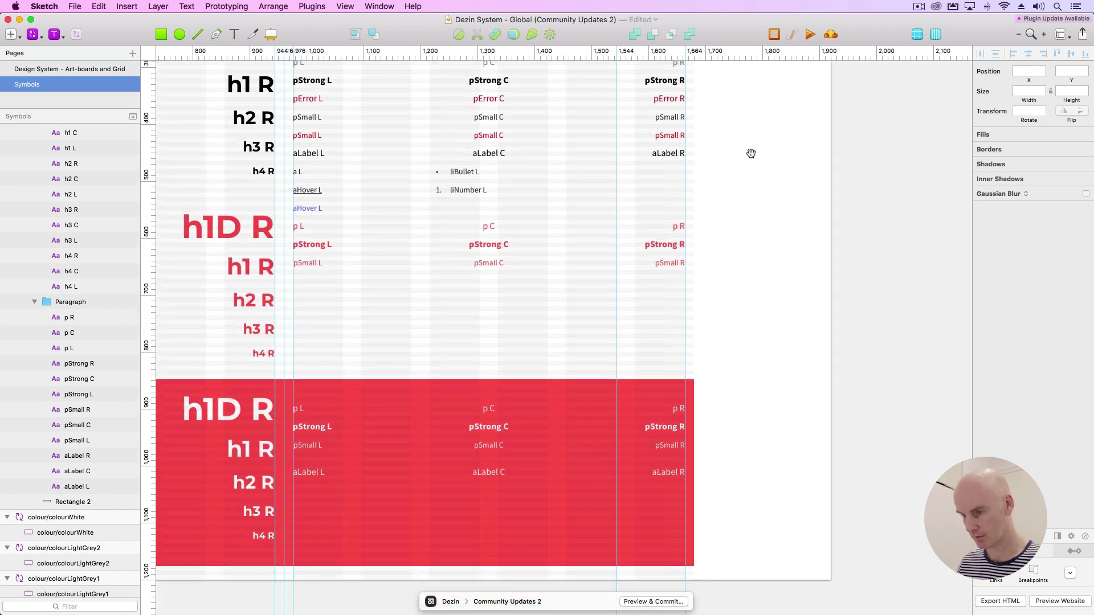
key(super+minus)
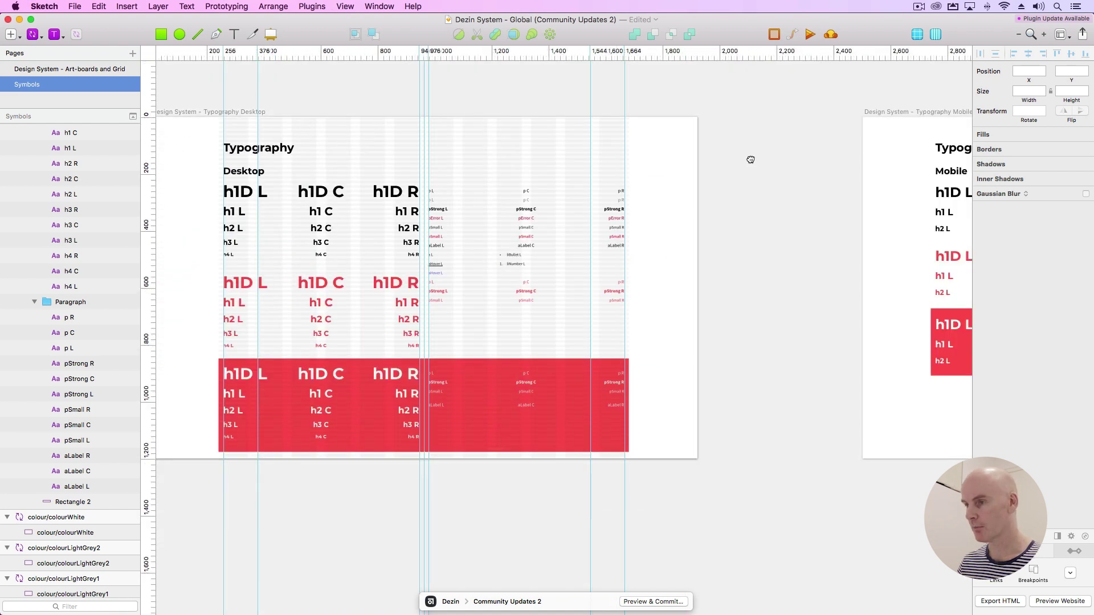
Step: Check the layer order of the h1D, h1 and h2 headings in the Black, Primary and White groups of the Typography Mobile artboard
scroll(570, 171, right, 10)
click(478, 201)
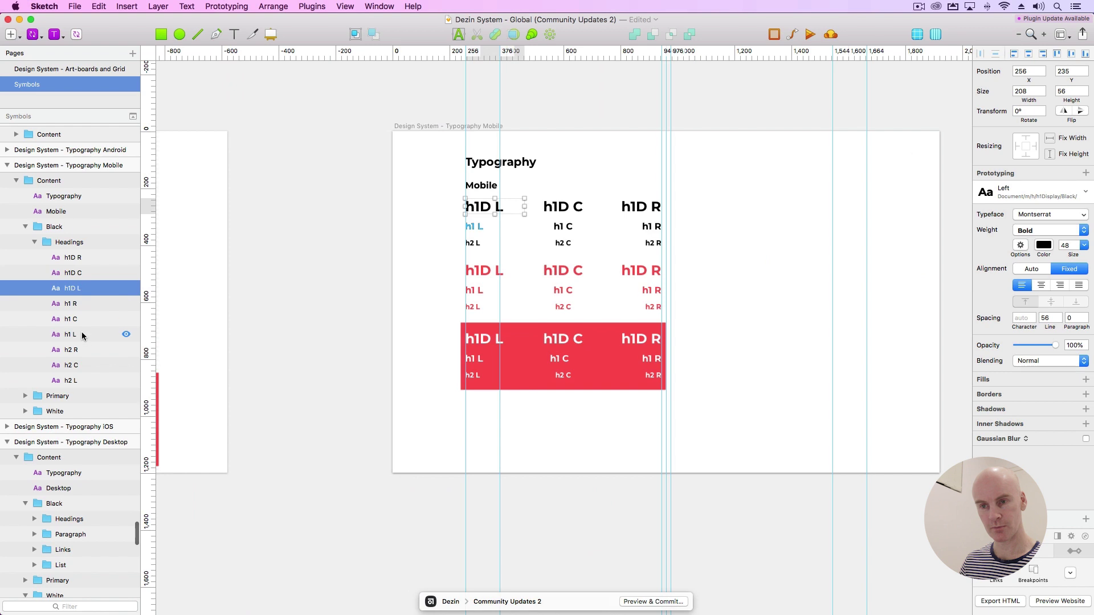
click(82, 334)
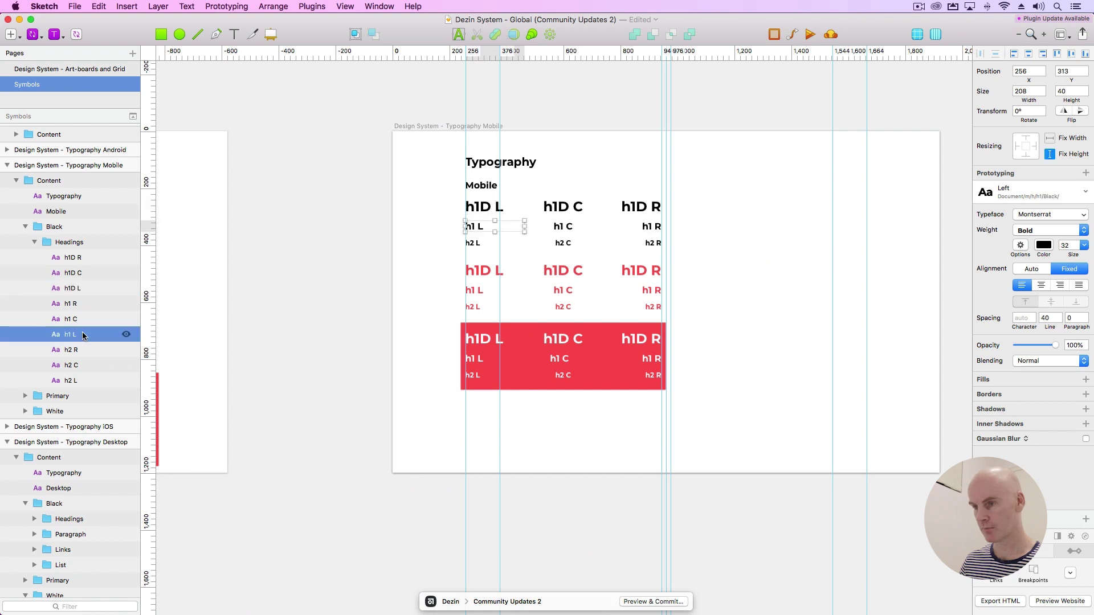
click(74, 380)
click(482, 264)
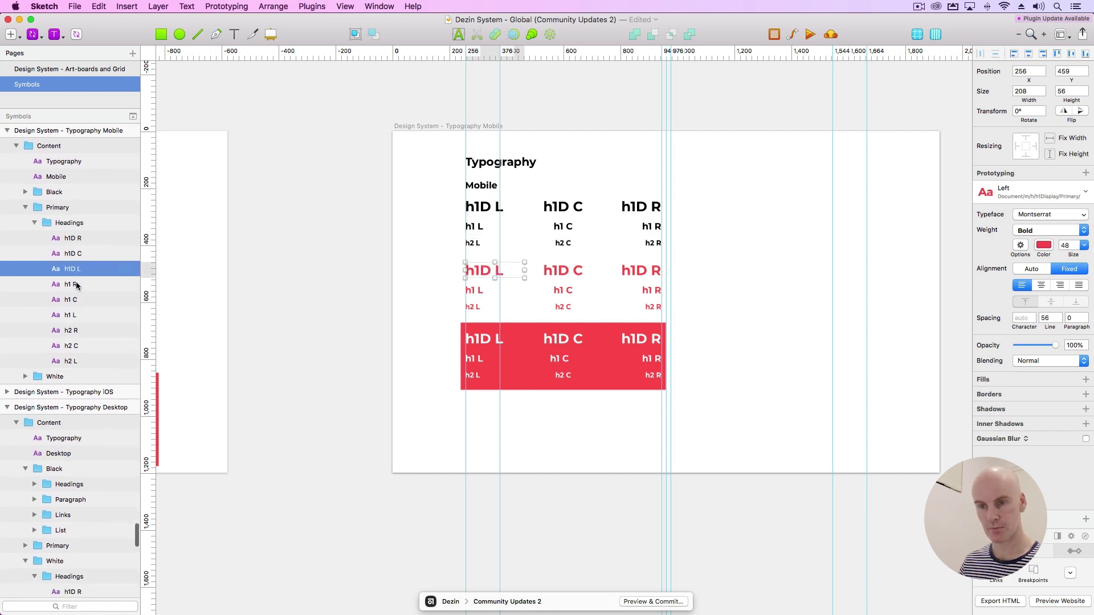
click(82, 313)
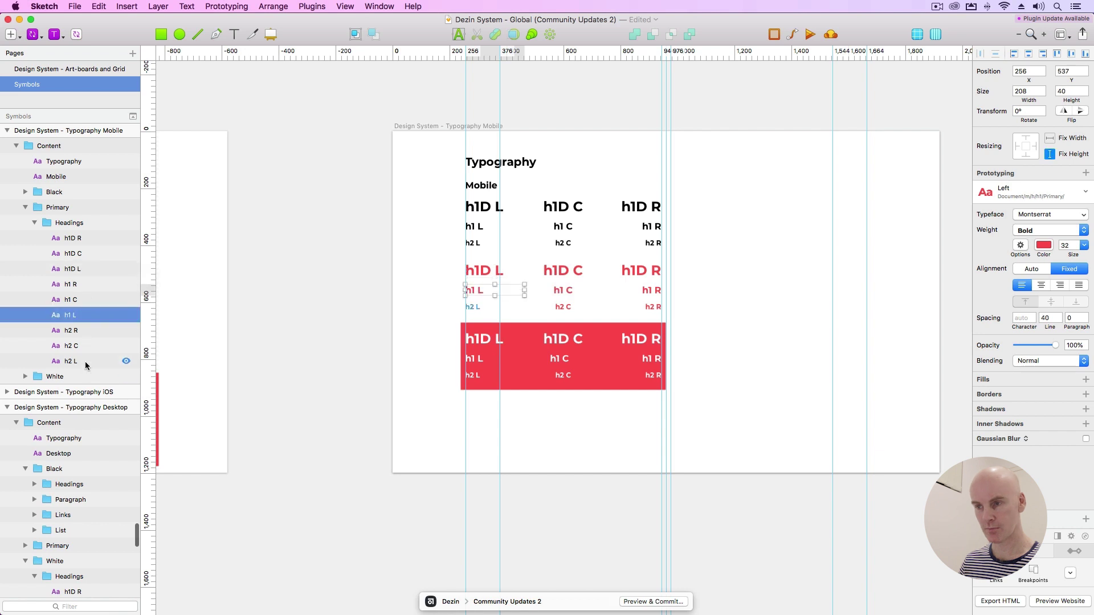
click(74, 361)
click(473, 351)
scroll(80, 296, down, 1)
click(81, 306)
click(81, 352)
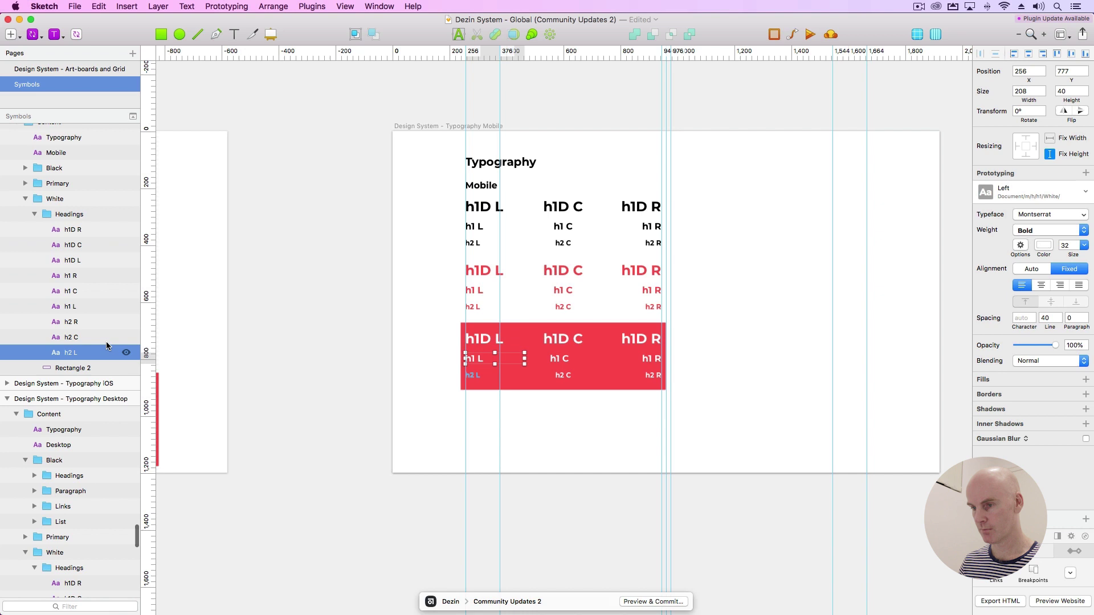
click(403, 294)
Step: Check the layer order of the black largetitle, title1, title2 and title3 styles on the Typography iOS artboard
drag(402, 294, 477, 240)
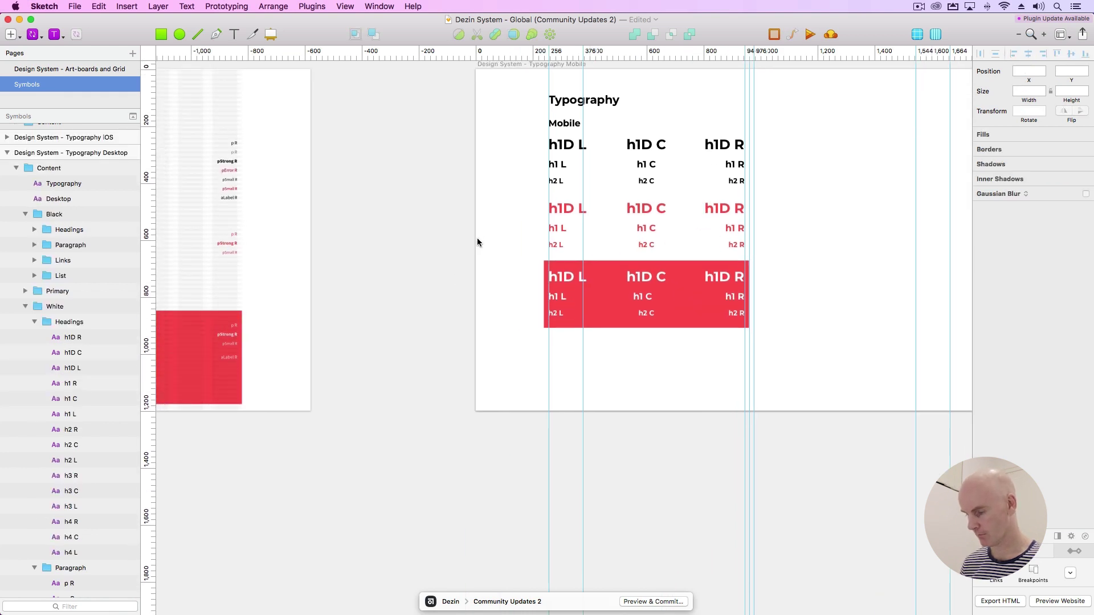
scroll(477, 242, down, 3)
scroll(391, 230, right, 5)
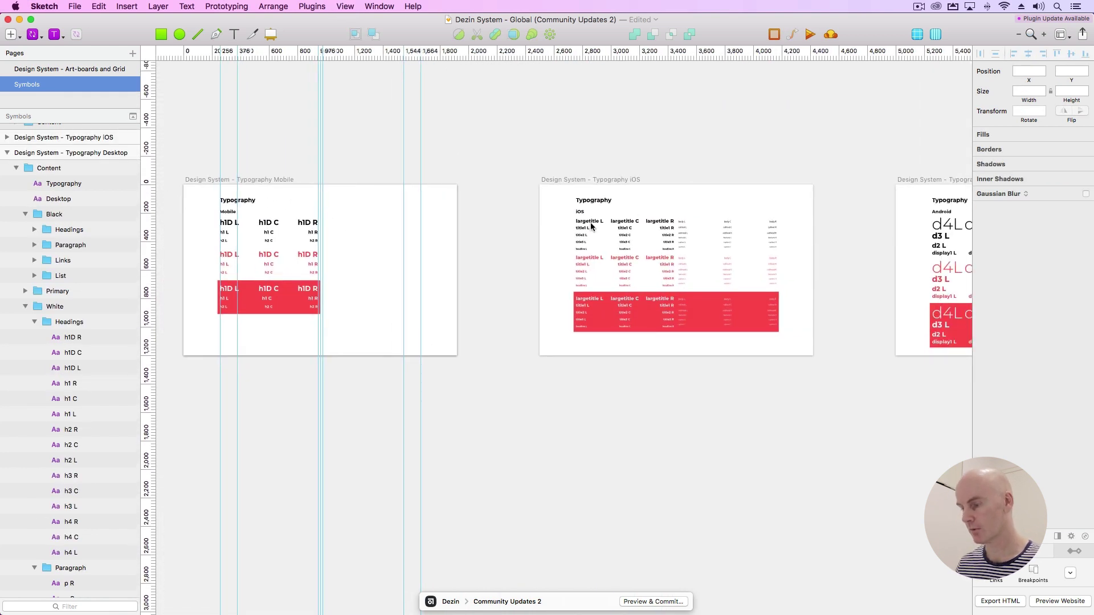
click(590, 223)
scroll(593, 225, up, 3)
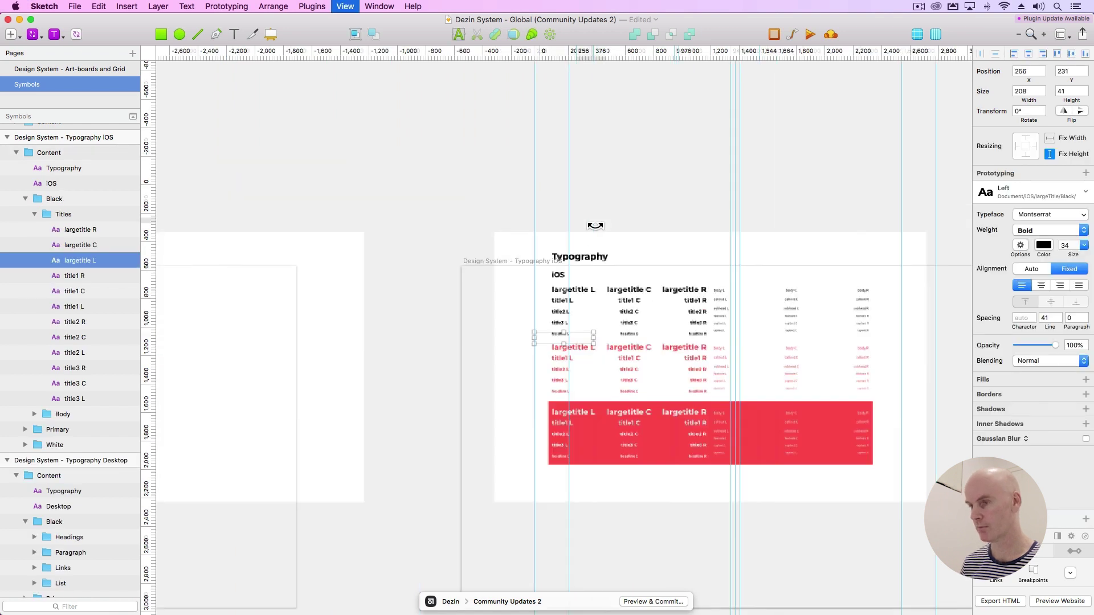
scroll(593, 224, right, 3)
drag(457, 170, 249, 67)
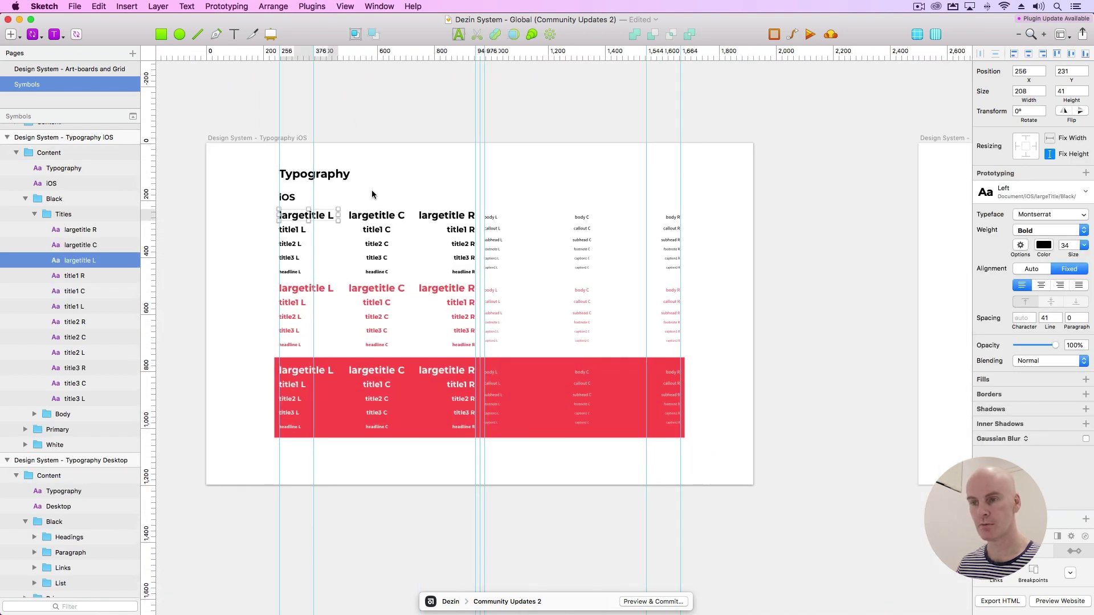
click(296, 233)
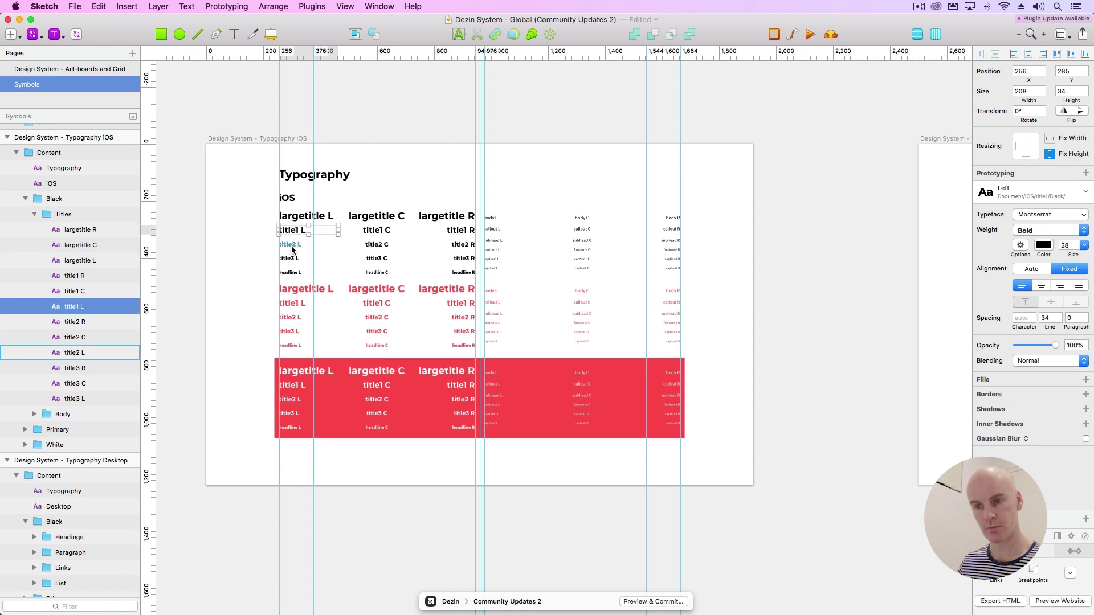
click(292, 249)
click(291, 261)
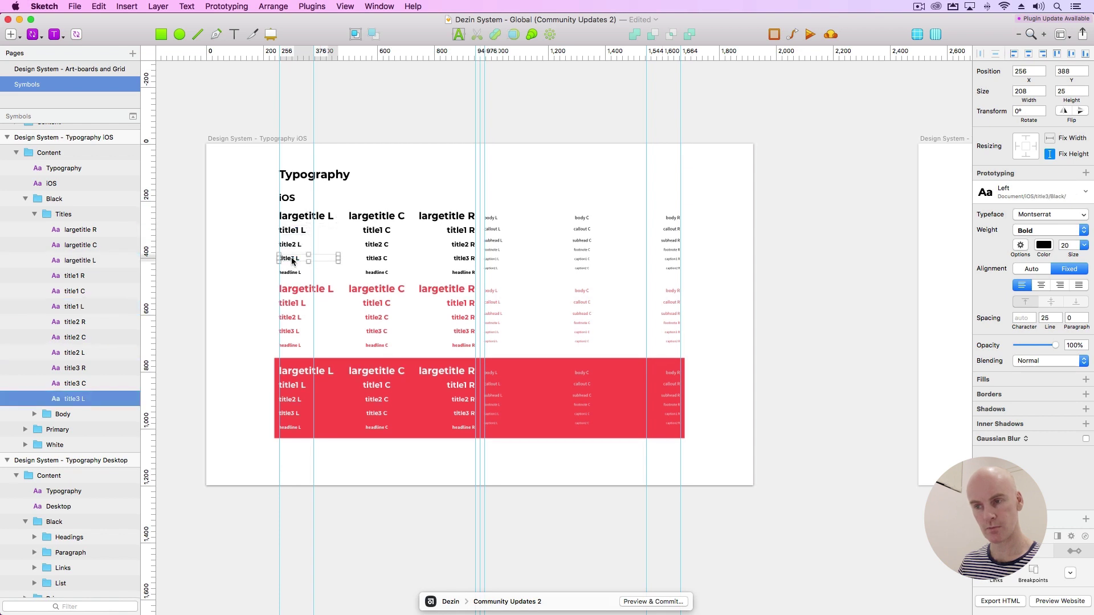
Step: Move the headline R, C and L layers to the start of the Body group within the iOS artboard's Black group
click(290, 275)
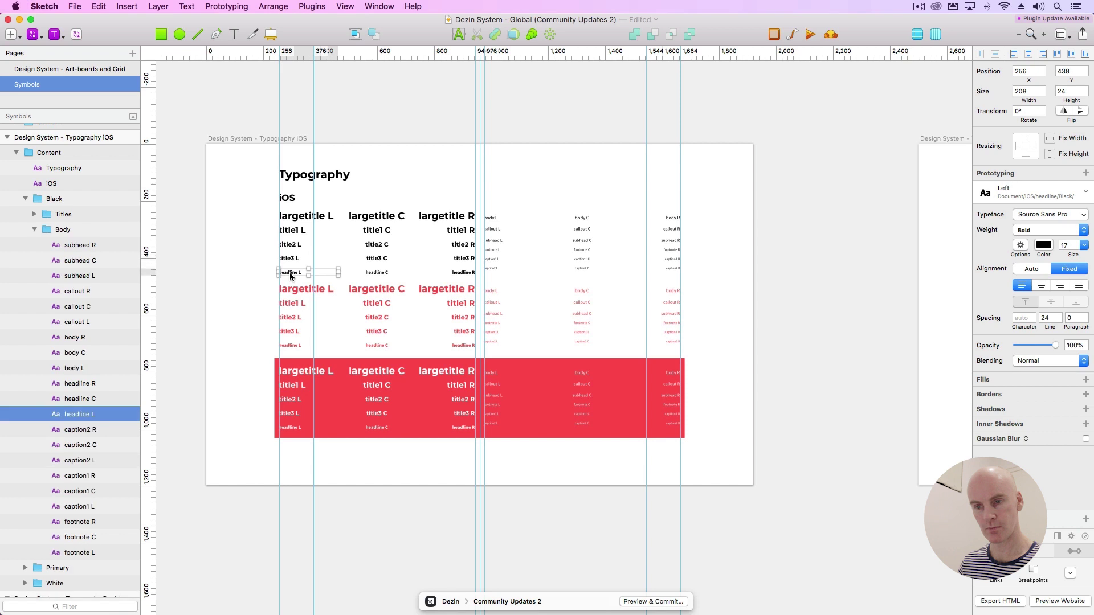
shift+click(74, 383)
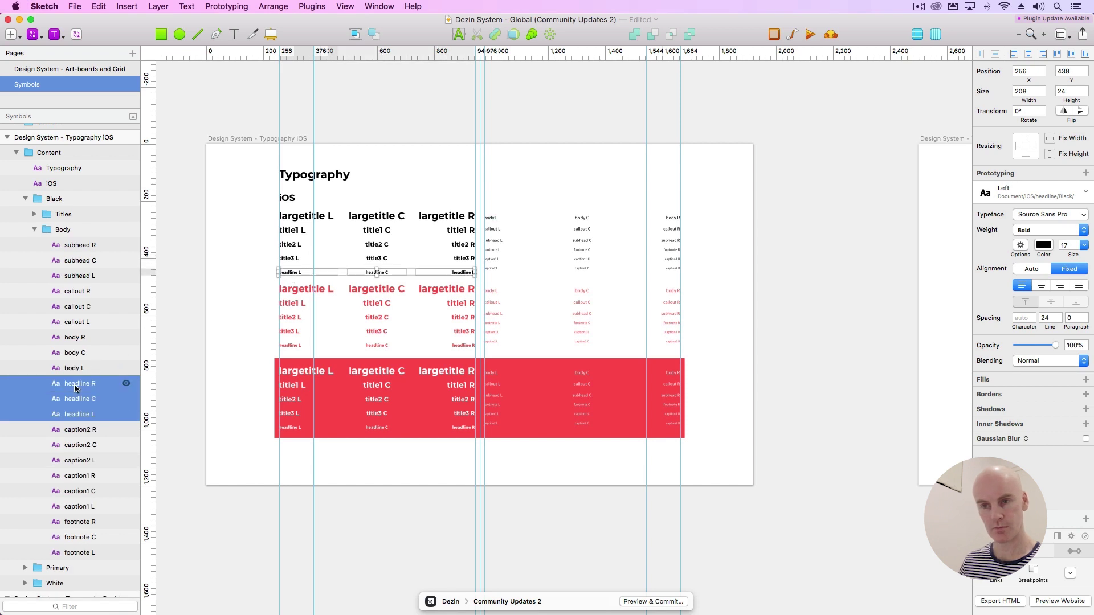
click(35, 215)
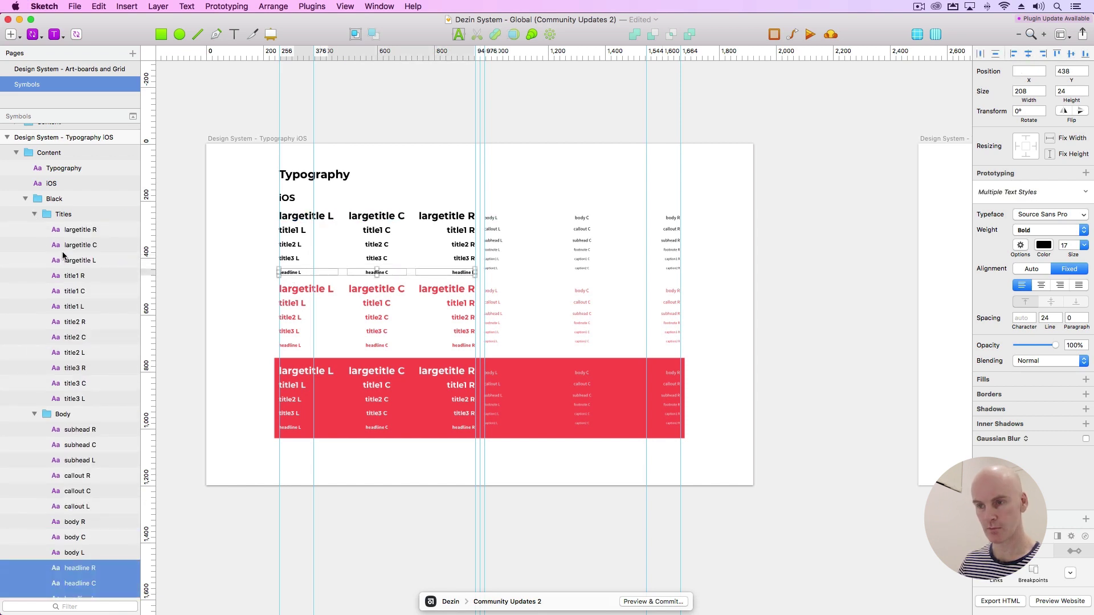
scroll(59, 319, down, 3)
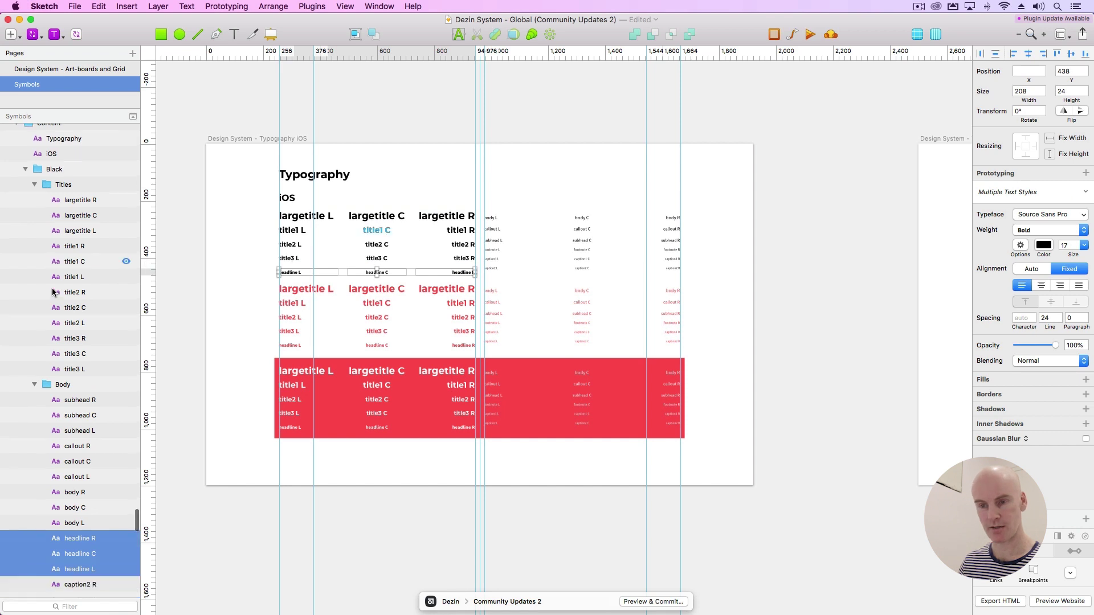
drag(80, 502, 75, 386)
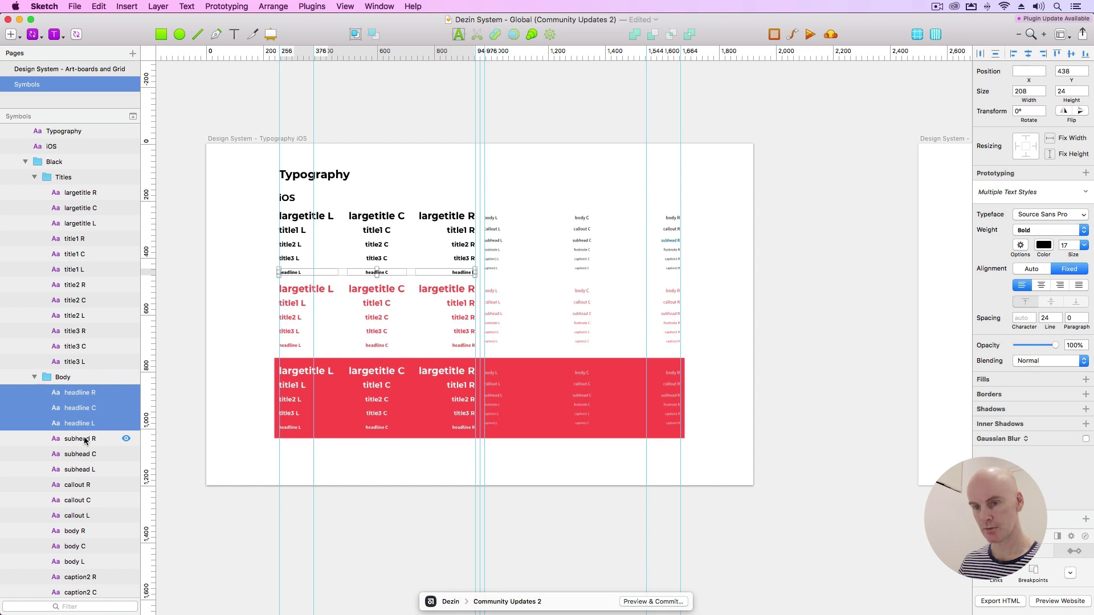
Step: Move the black body R, C and L layers directly below the headline layers in the Body group
click(497, 219)
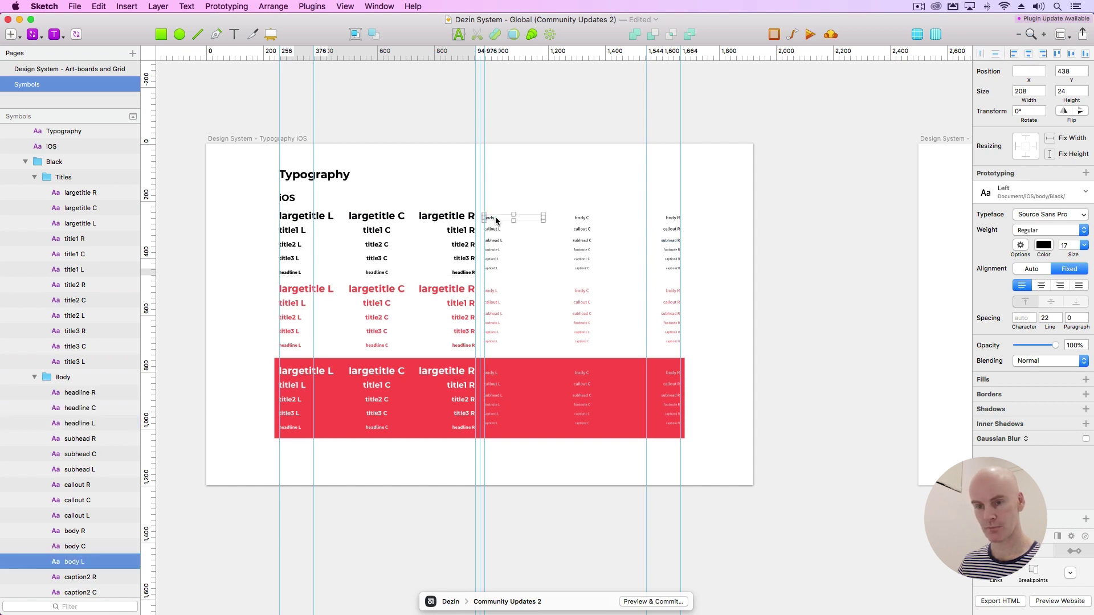
shift+click(83, 531)
drag(82, 531, 84, 435)
Step: Move the callout R, C and L layers between the body and subhead layers, and select the three subhead layers to check their order
scroll(83, 435, down, 3)
click(80, 498)
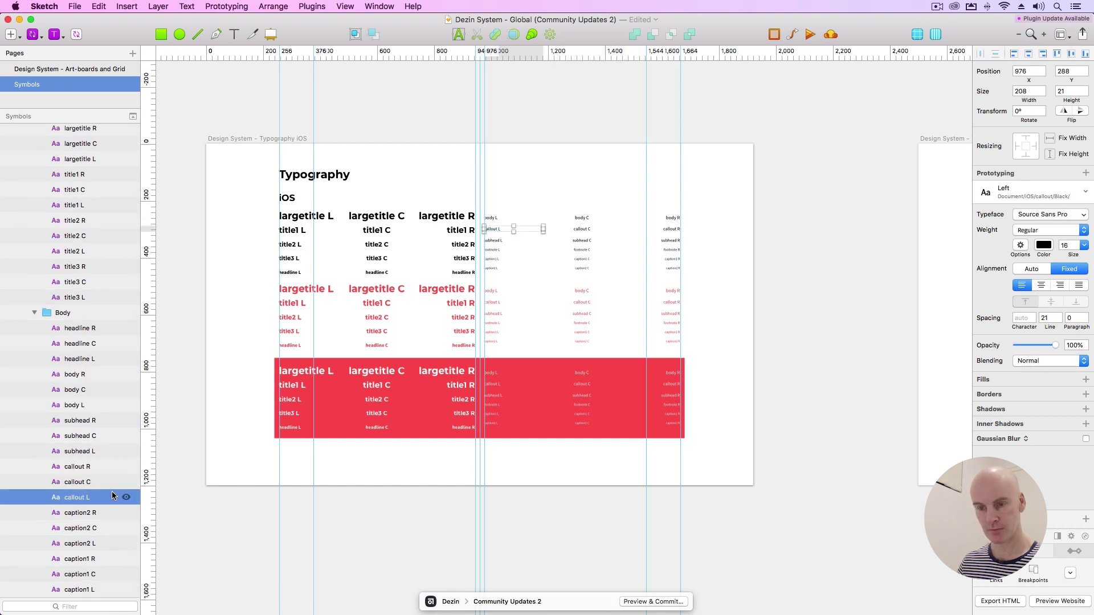
shift+click(81, 467)
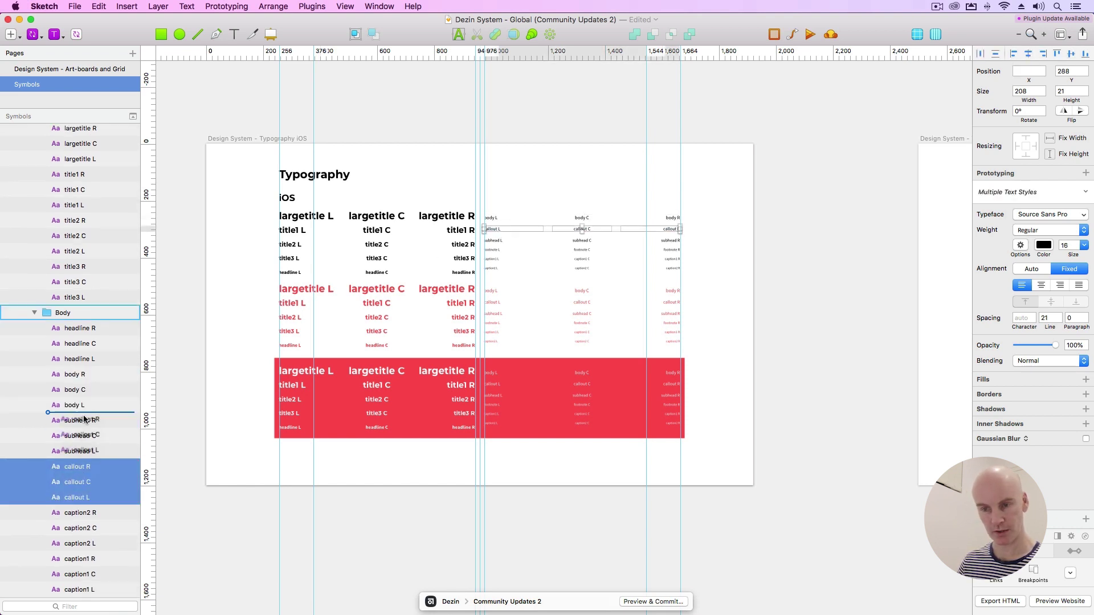
drag(128, 408, 128, 413)
click(80, 497)
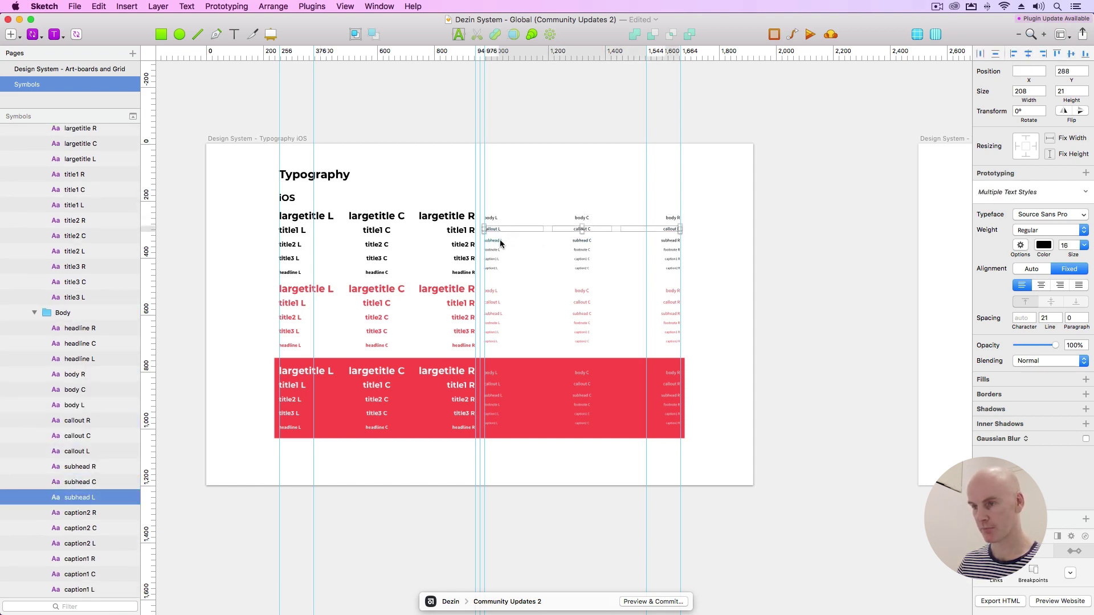
shift+click(86, 468)
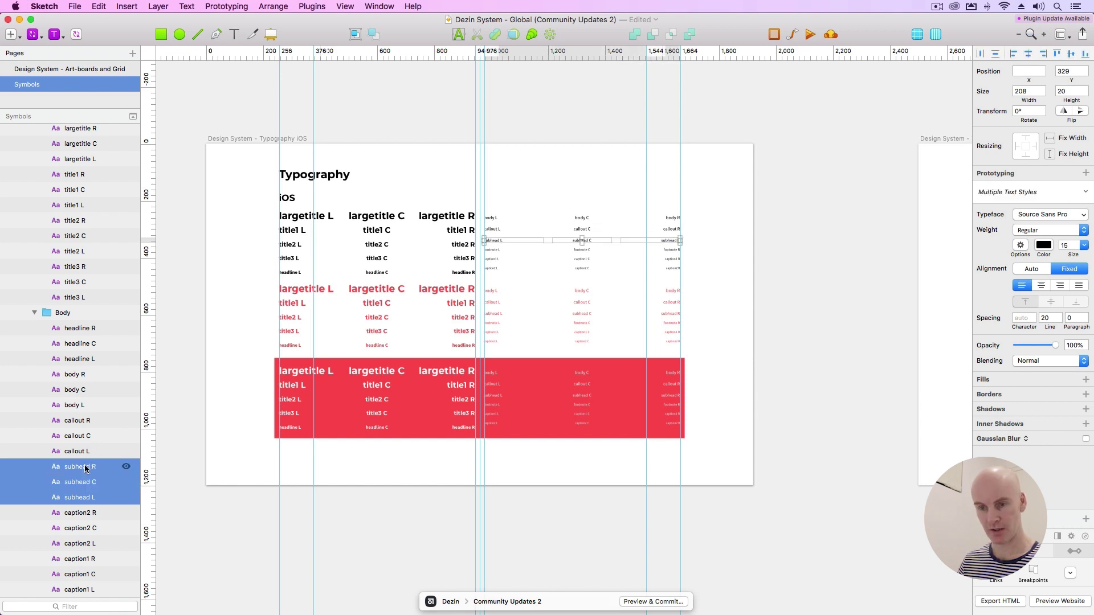
Step: Move the caption1 R, C and L layers above the caption2 layers, directly below the subhead layers
click(80, 514)
scroll(109, 456, down, 5)
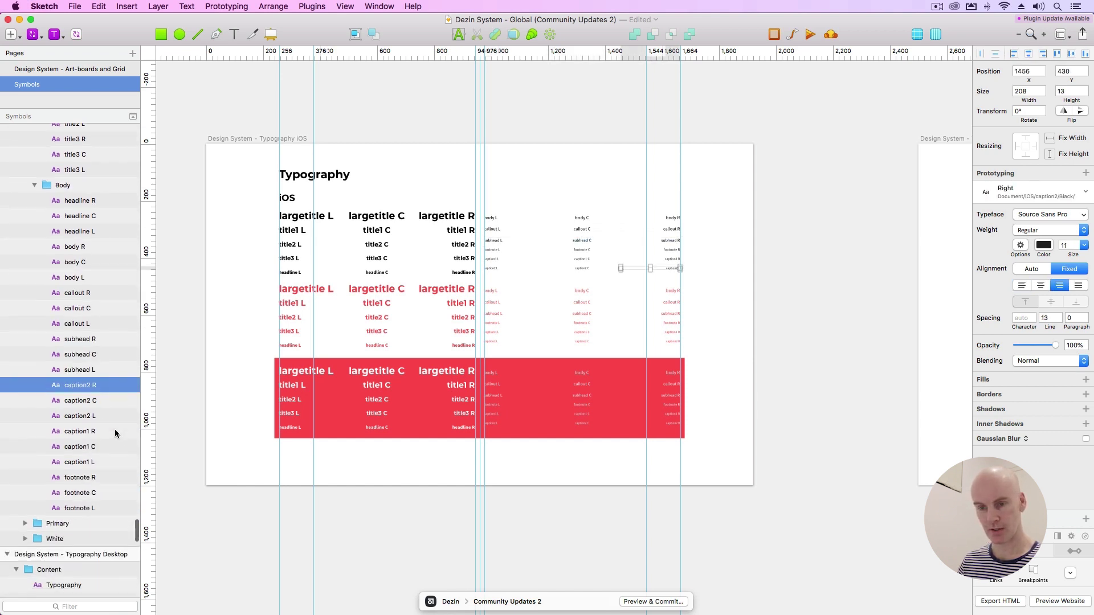
shift+click(90, 418)
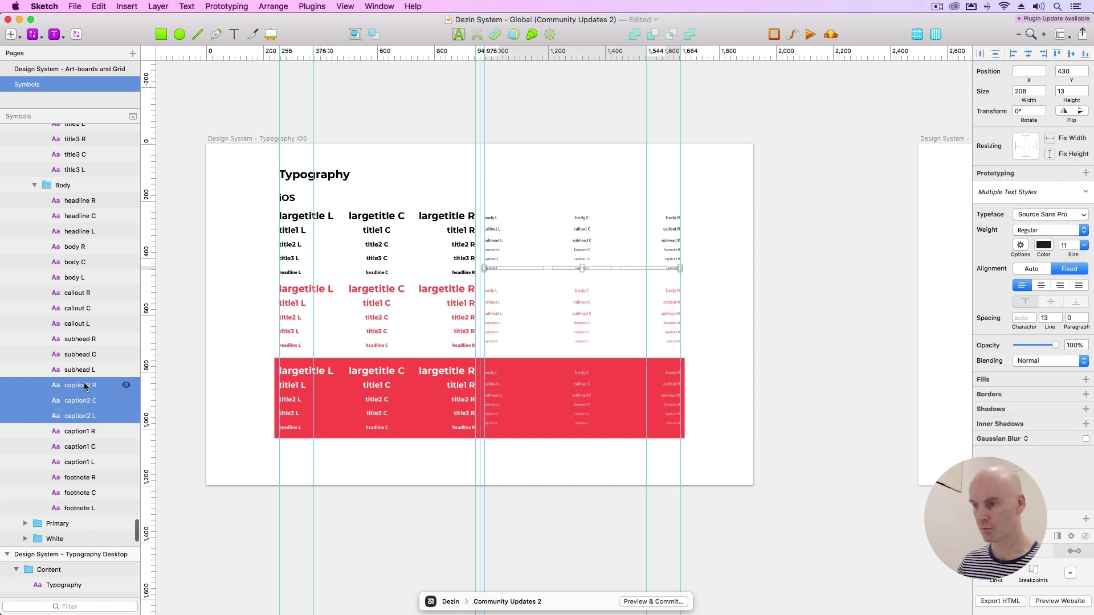
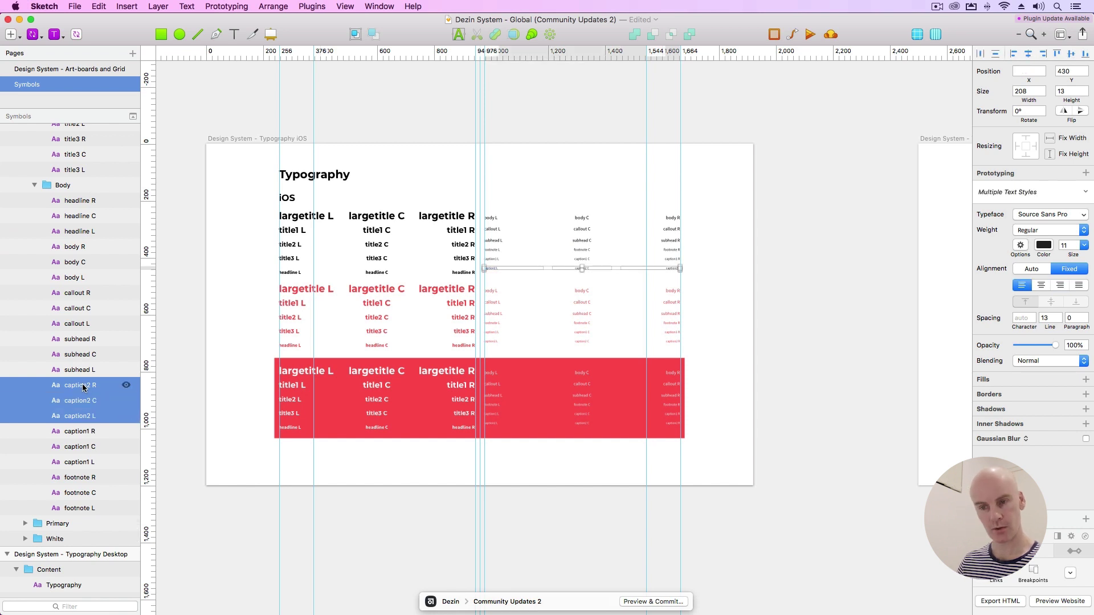
click(80, 432)
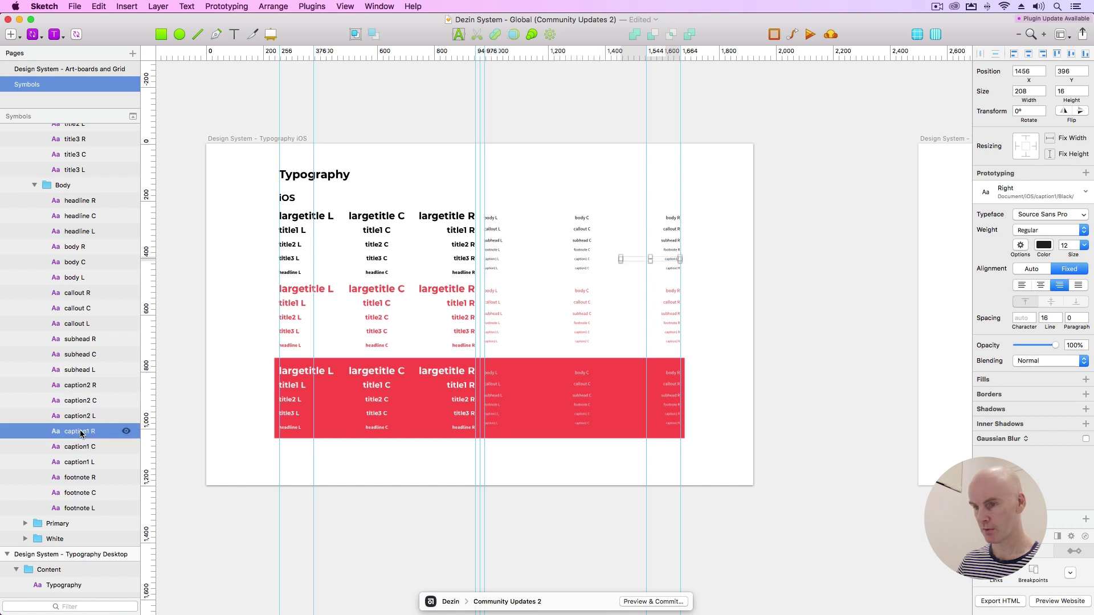
shift+click(80, 462)
drag(80, 431, 80, 381)
Step: Move the footnote R, C and L layers between the subhead and caption1 layers in the Black group's Body group
click(90, 478)
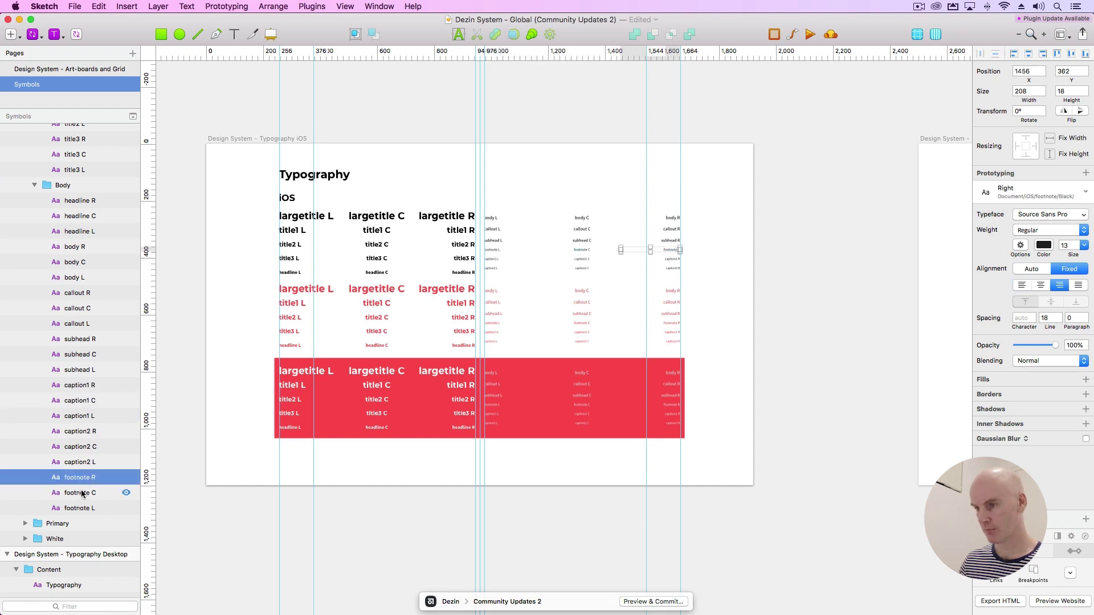
click(82, 493)
click(82, 509)
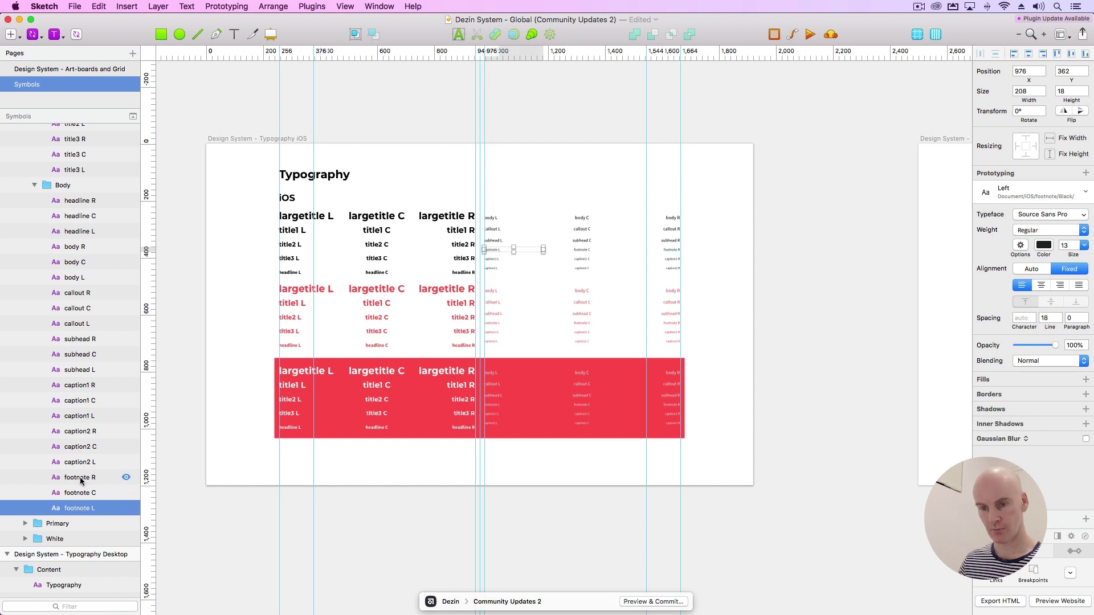
shift+click(80, 479)
drag(80, 477, 80, 378)
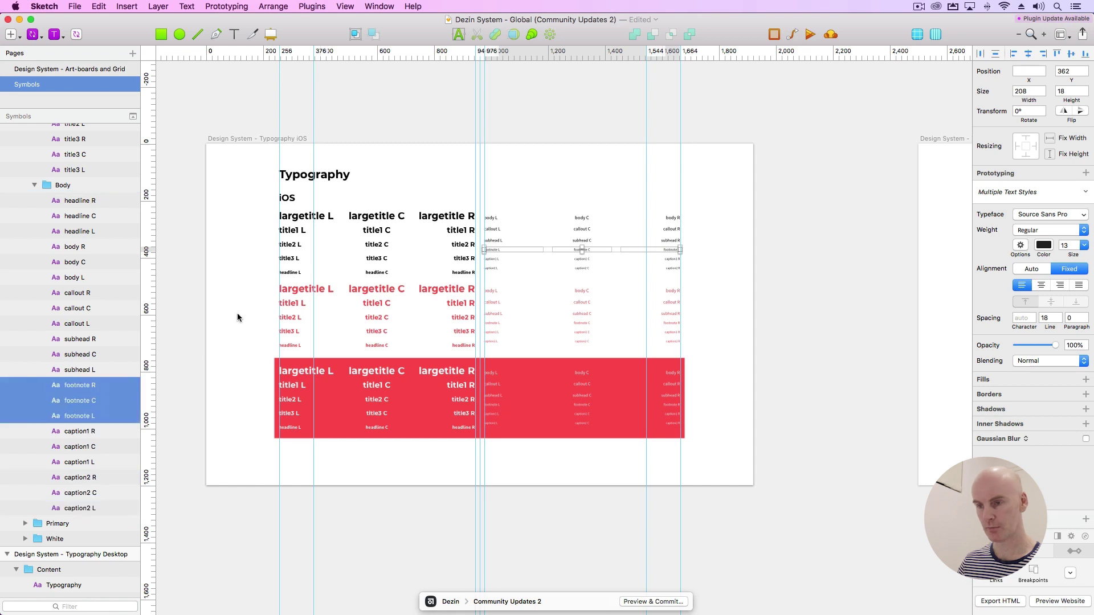
Step: Check the layer order of the largetitle, title1, title2 and title3 styles in the iOS artboard's Primary group
click(321, 292)
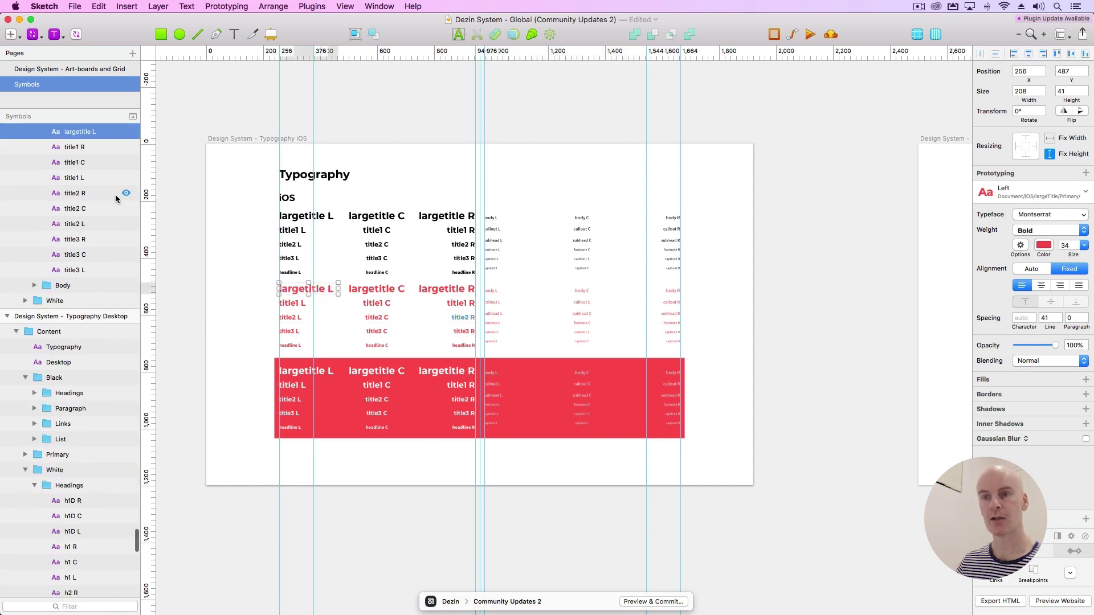
scroll(97, 402, down, 1)
click(90, 397)
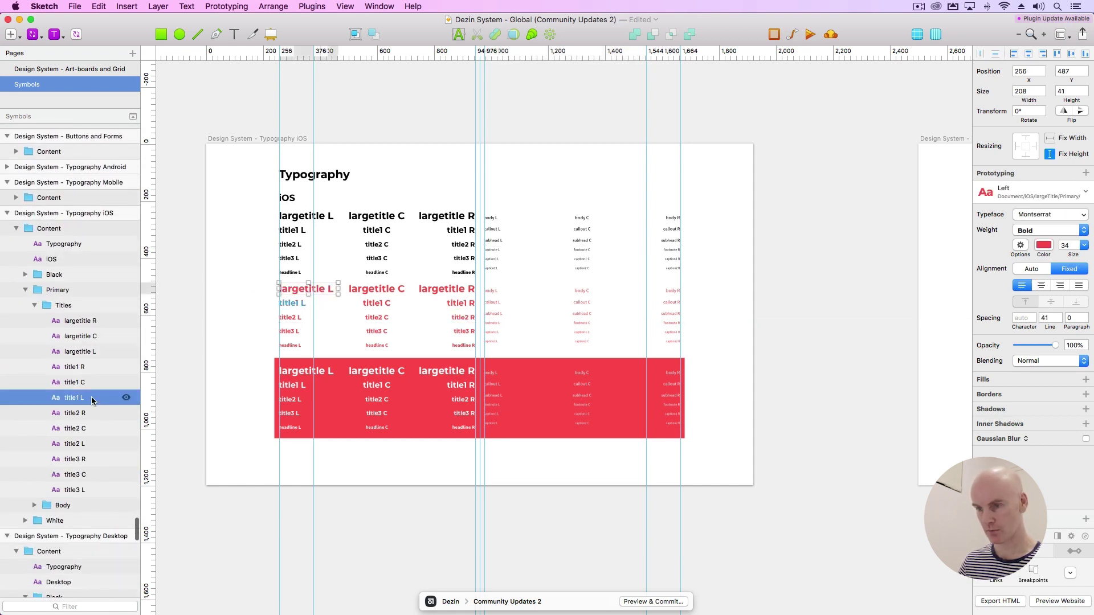
click(87, 431)
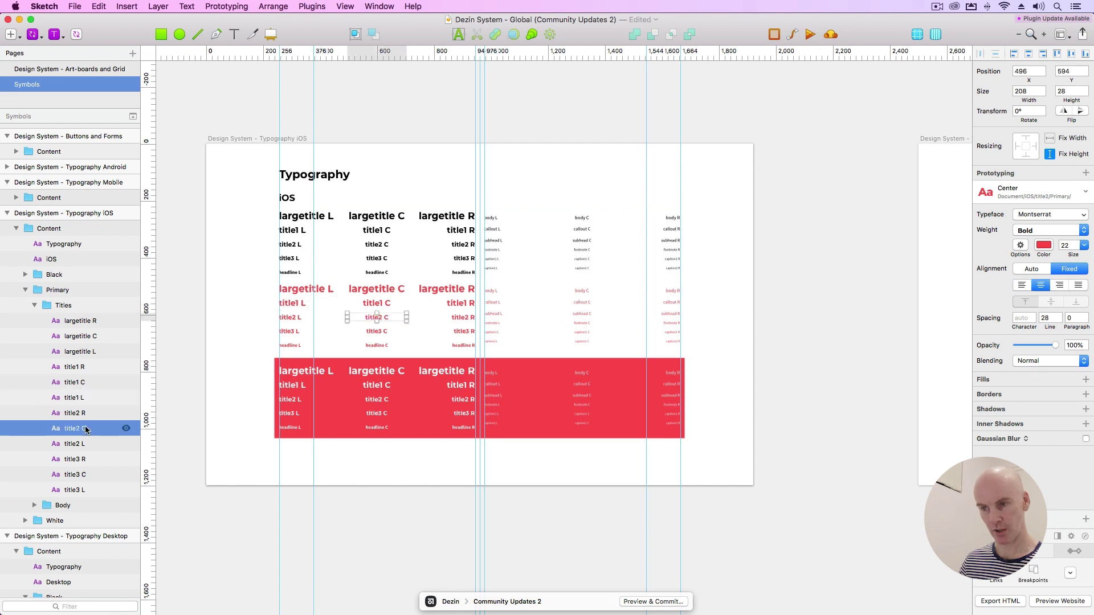
click(81, 460)
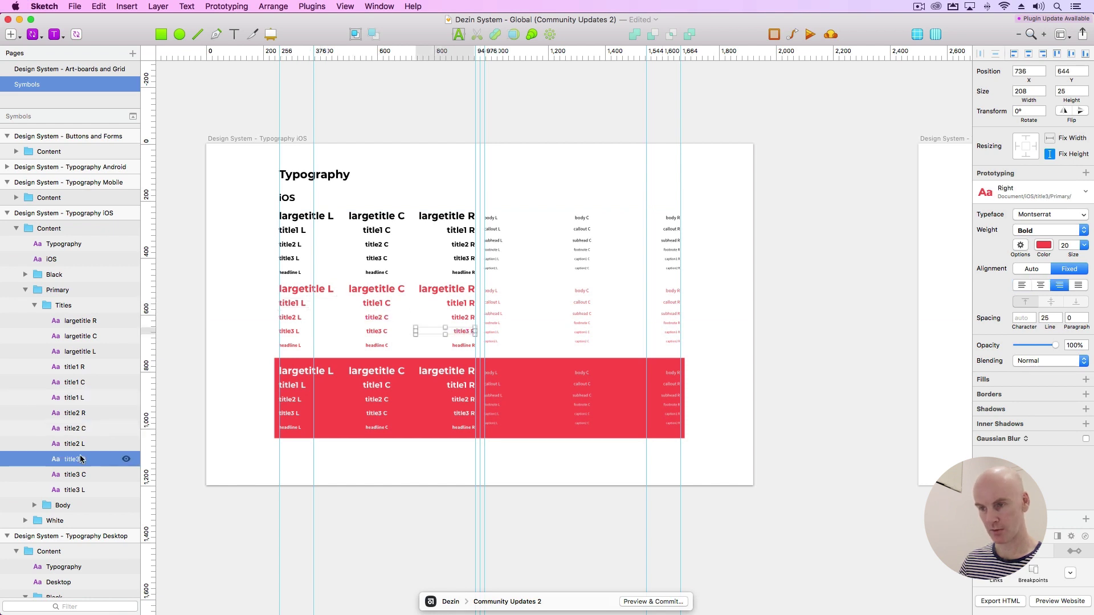
Step: Move the headline R, C and L layers to the start of the Body group in the iOS artboard's Primary group
click(34, 506)
scroll(86, 456, down, 2)
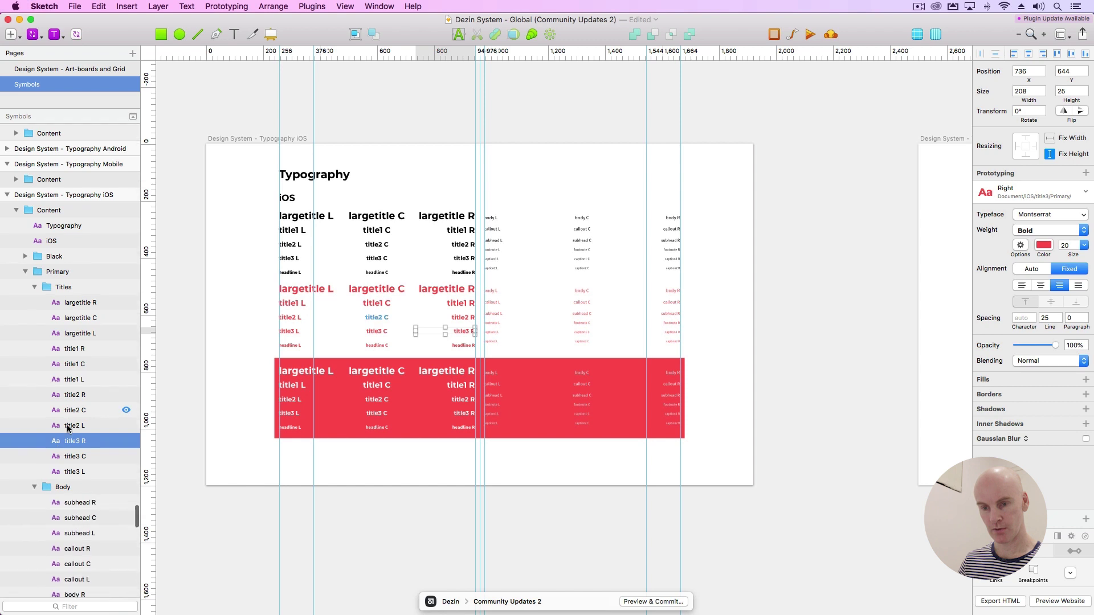
scroll(86, 452, down, 4)
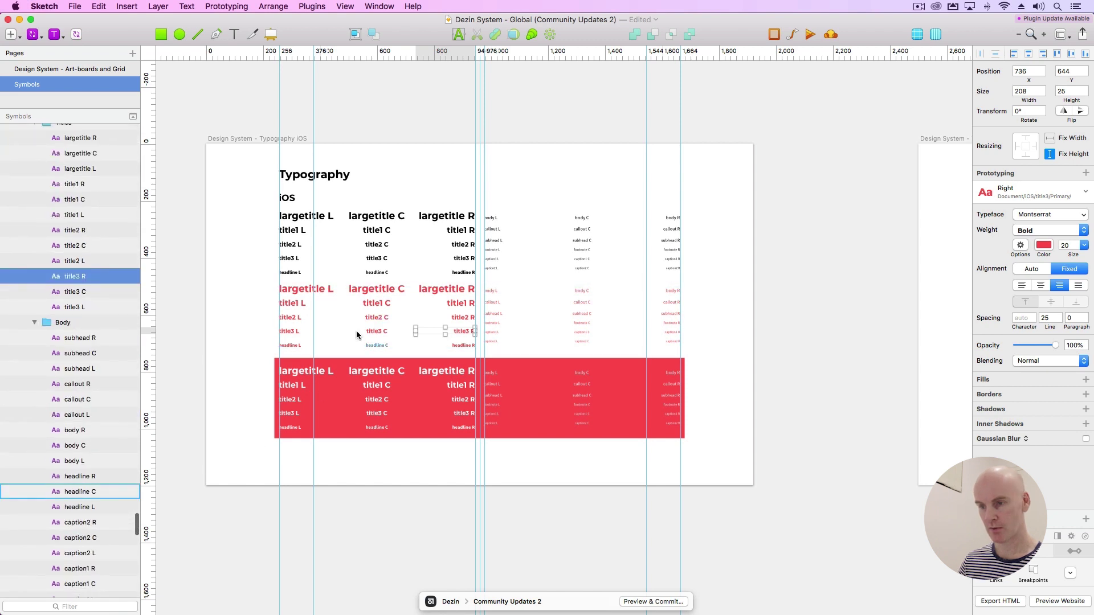
click(297, 345)
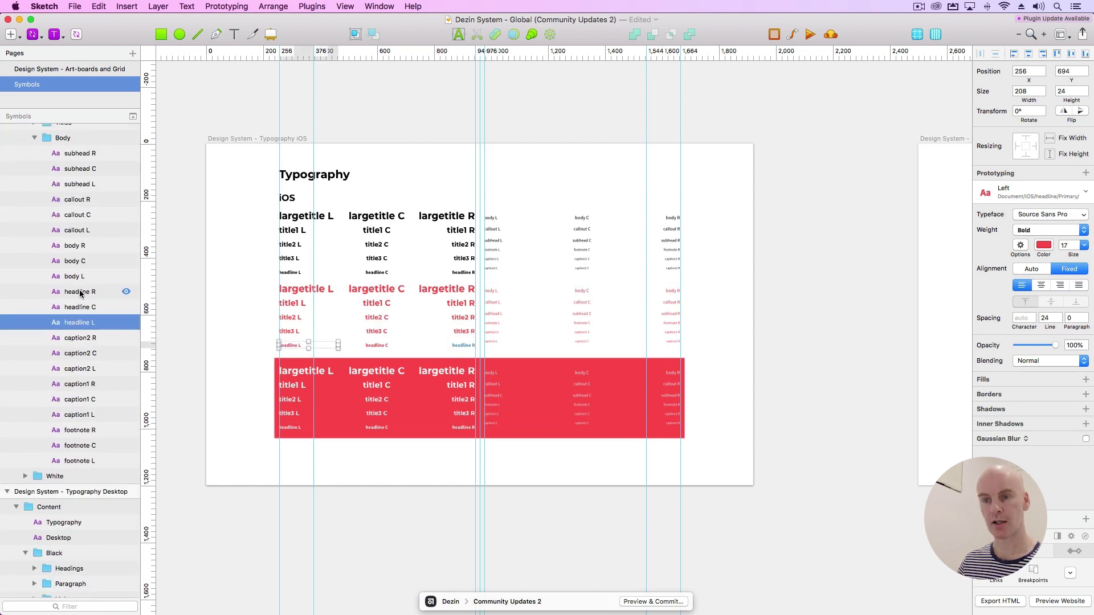
shift+click(101, 359)
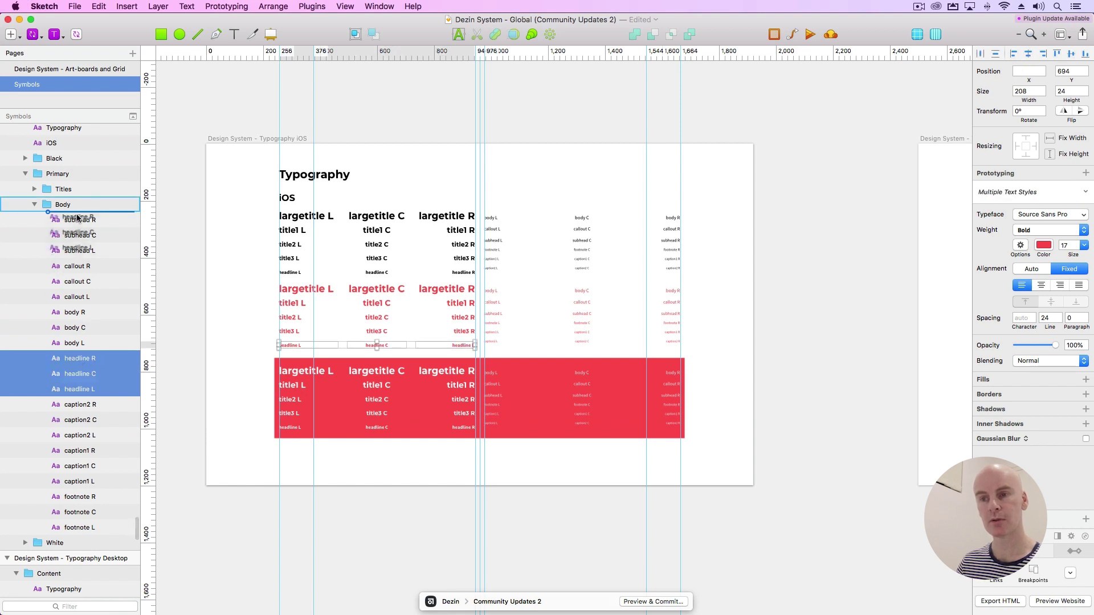
drag(77, 217, 77, 218)
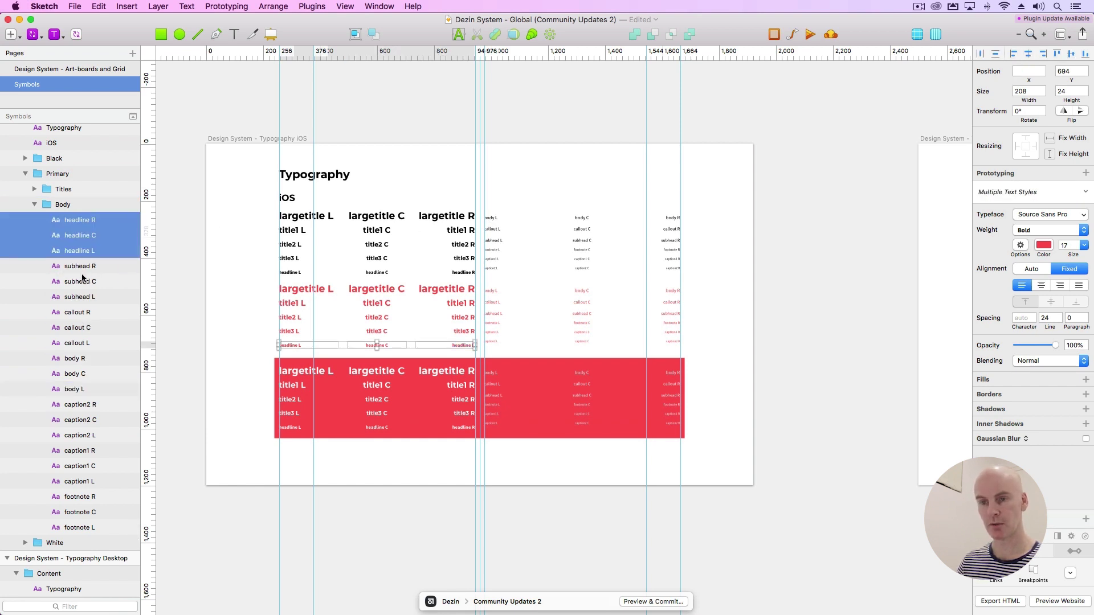
Step: Move the Primary body R, C and L layers directly below the headline layers, and the callout layers between the body and subhead layers
click(84, 359)
drag(82, 350, 86, 265)
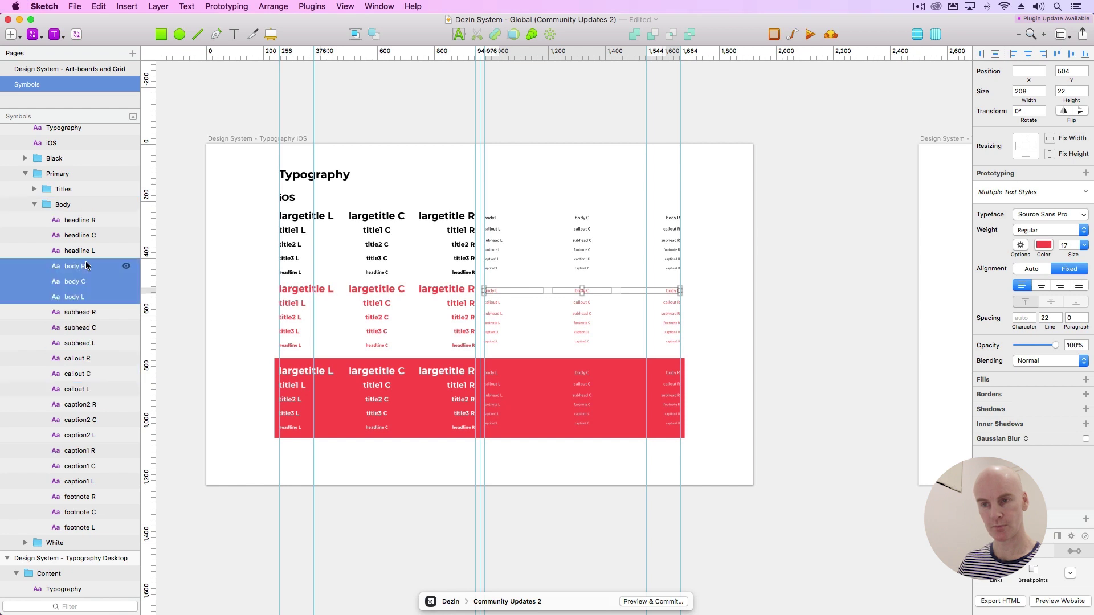
click(81, 314)
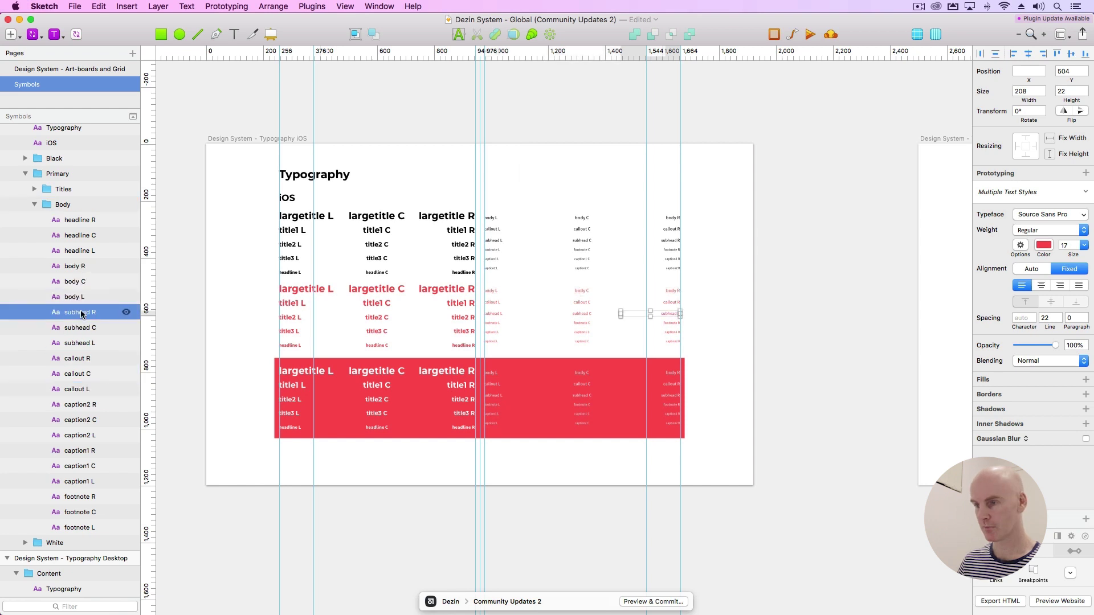
click(86, 362)
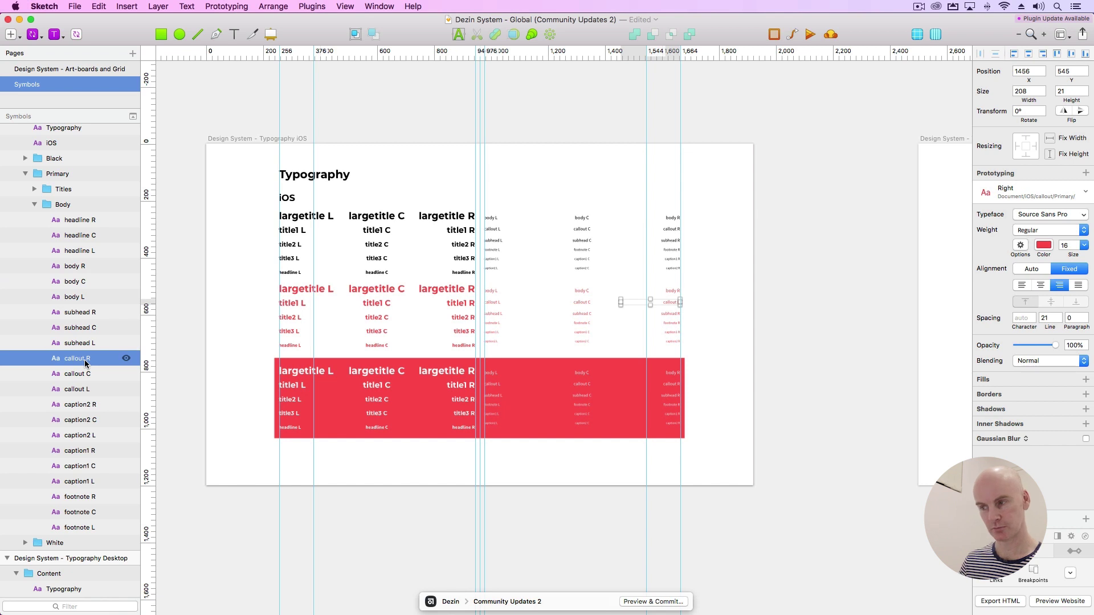
shift+click(81, 394)
drag(81, 393, 89, 342)
Step: Examine the layer order of the Black group's Body group as the reference for the Primary group's remaining layers
scroll(89, 345, down, 4)
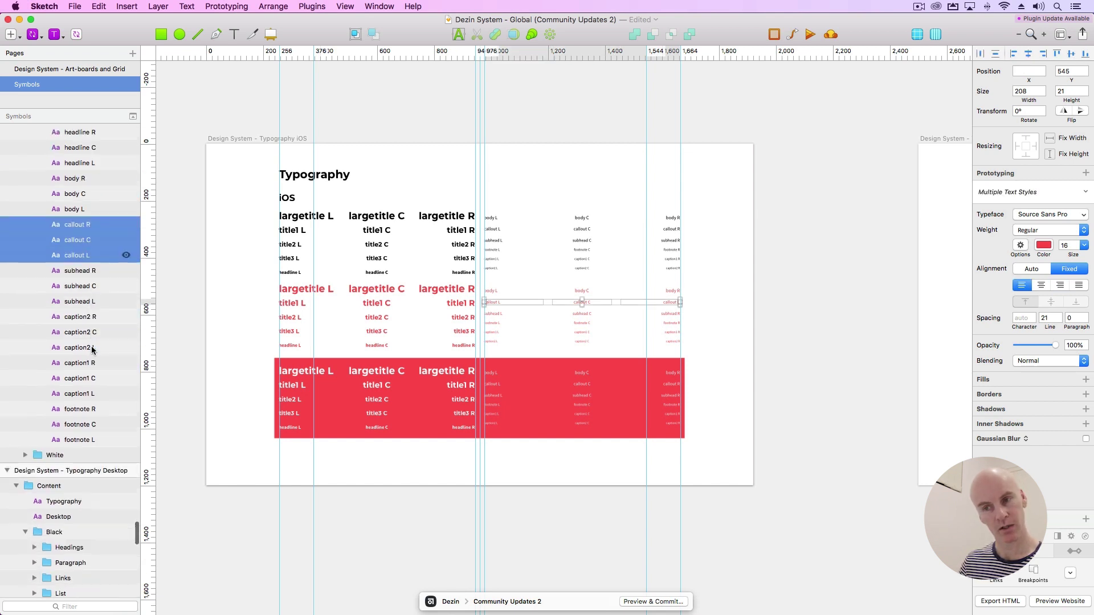
scroll(88, 290, up, 5)
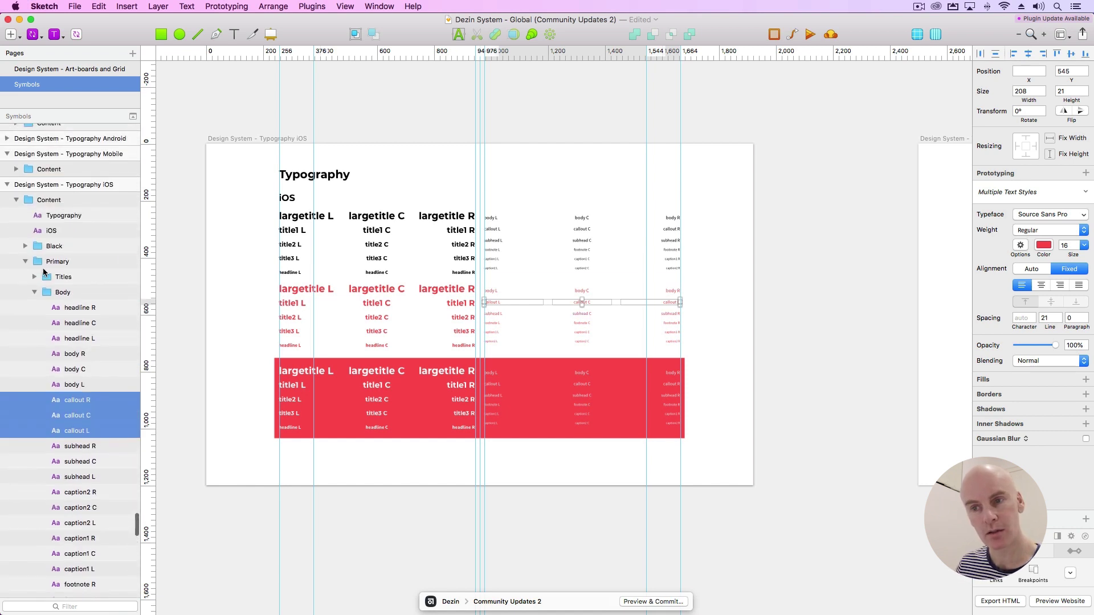
click(27, 246)
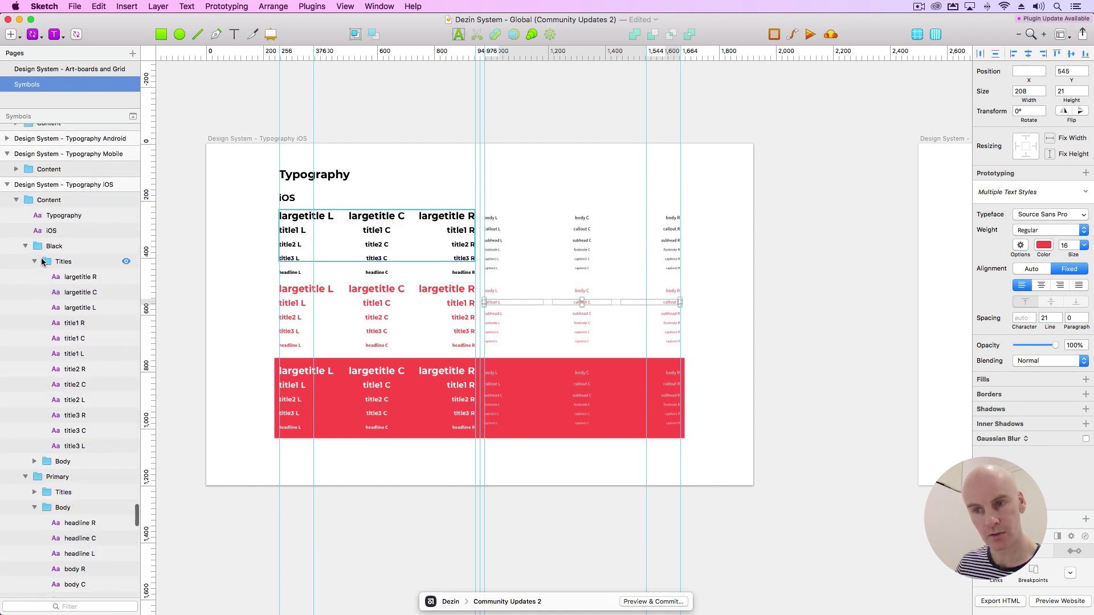
click(34, 262)
click(34, 277)
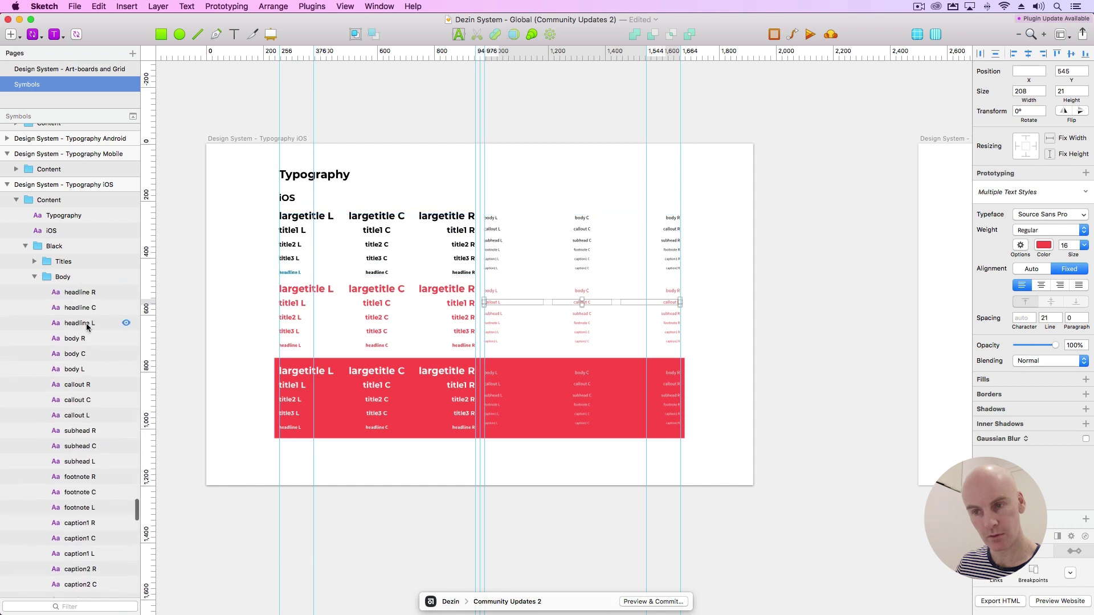
scroll(84, 397, down, 15)
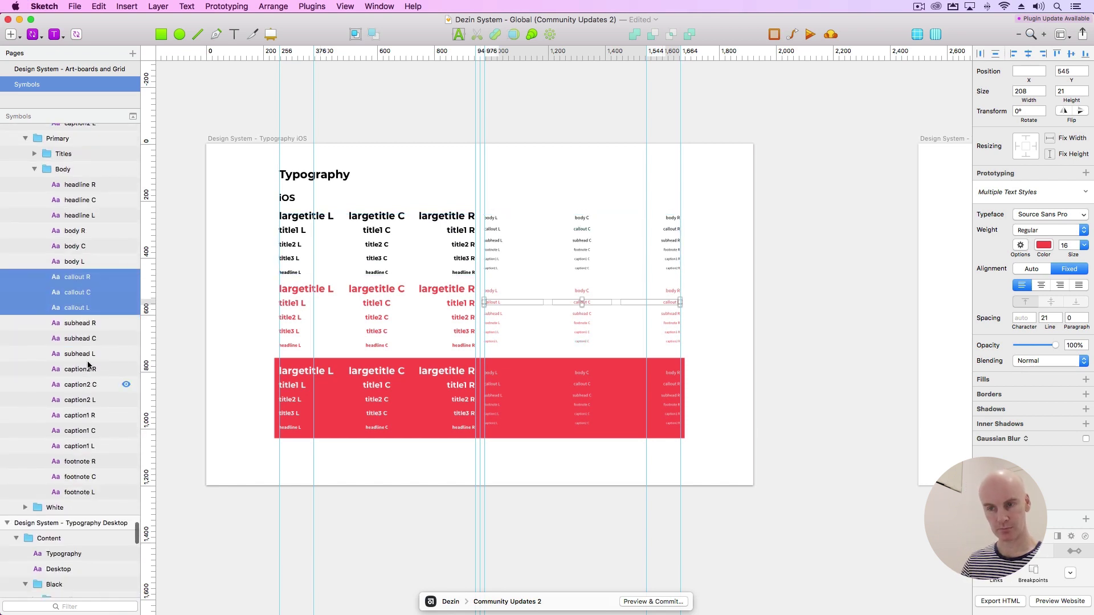
Step: Move the footnote R, C and L layers directly above the caption1 layers in the Primary group's Body group
click(85, 323)
click(82, 370)
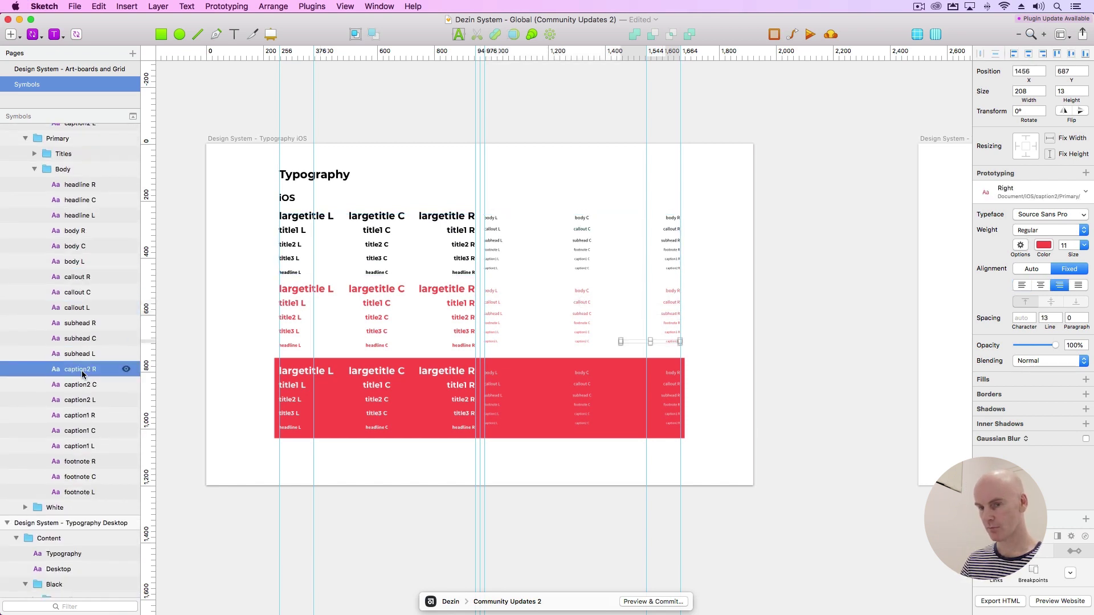
shift+click(89, 400)
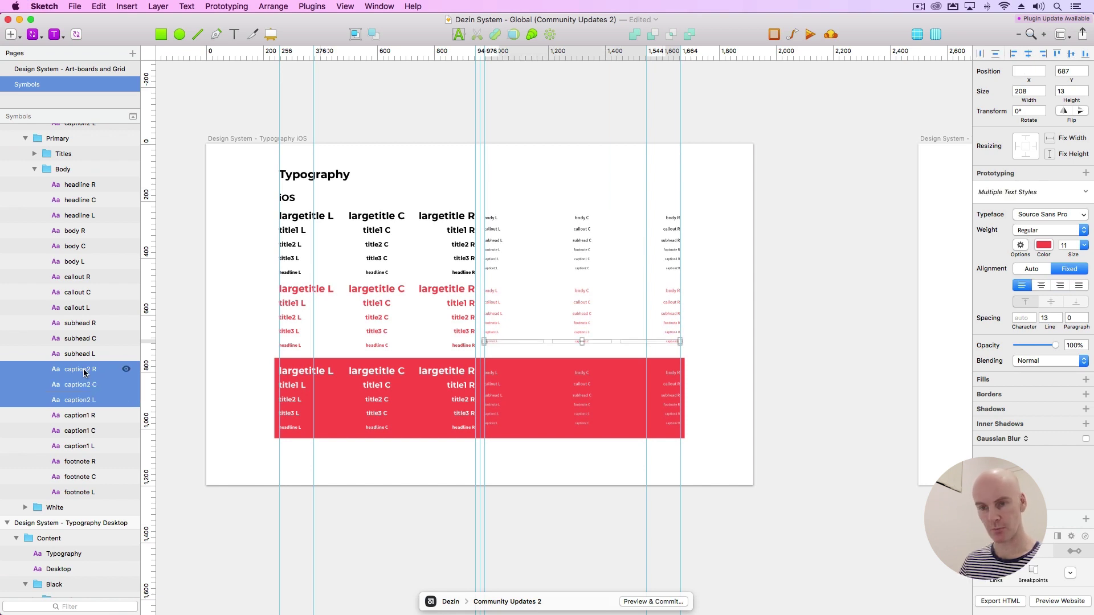
click(82, 416)
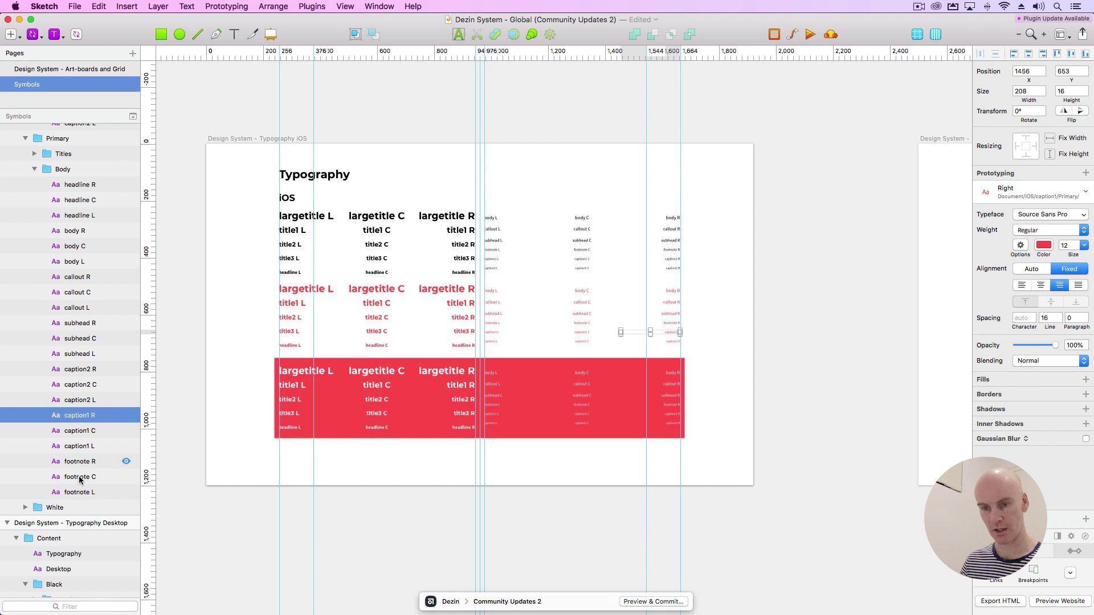
click(83, 449)
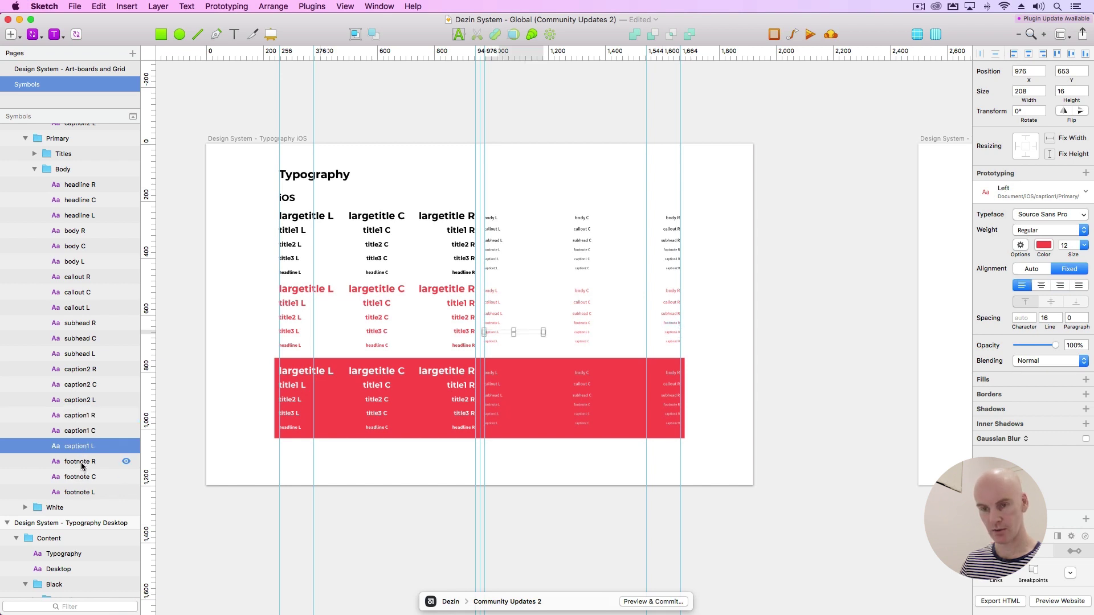
click(80, 462)
shift+click(78, 493)
drag(80, 464, 77, 411)
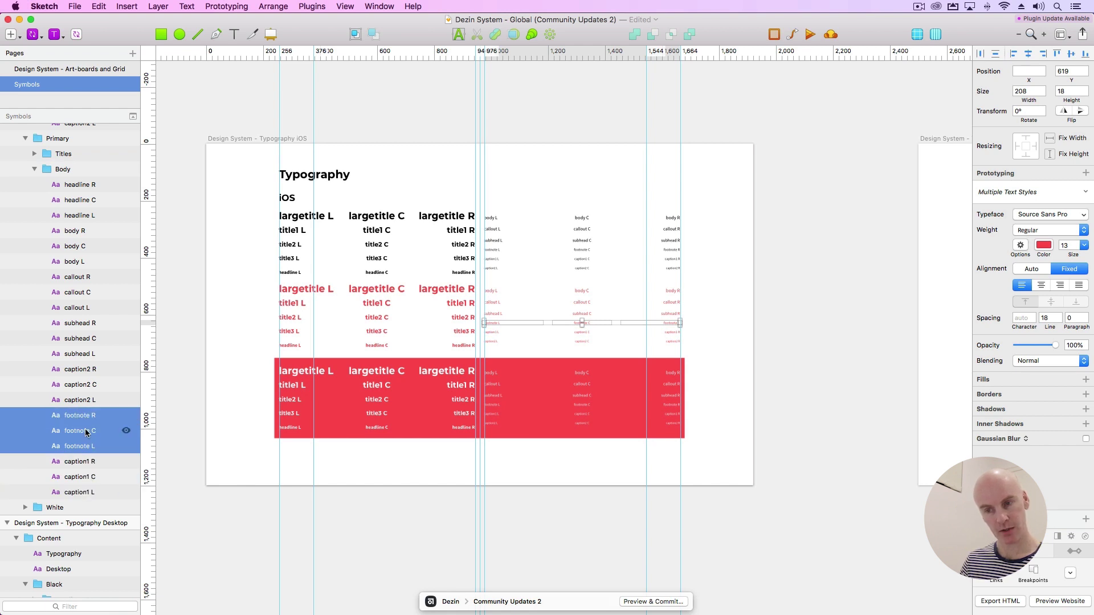
Step: Move the footnote and caption1 layers together between the subhead and caption2 layers in the Primary group's Body group
click(79, 493)
shift+click(82, 416)
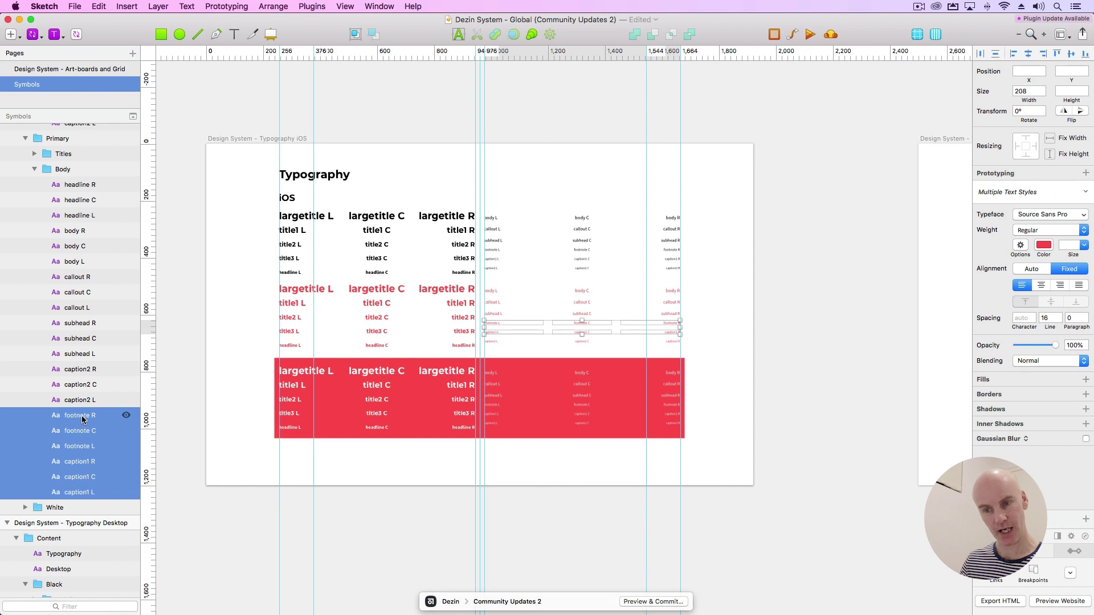
drag(82, 419, 80, 374)
click(89, 464)
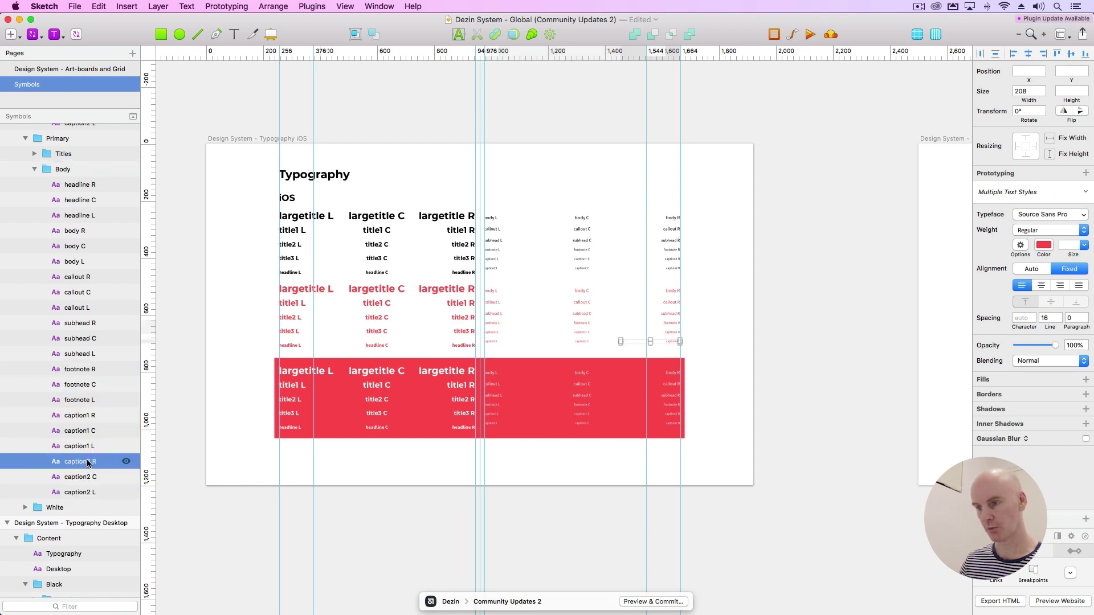
Step: Move the headline R, C and L layers to the start of the Body group in the iOS artboard's White group
click(316, 373)
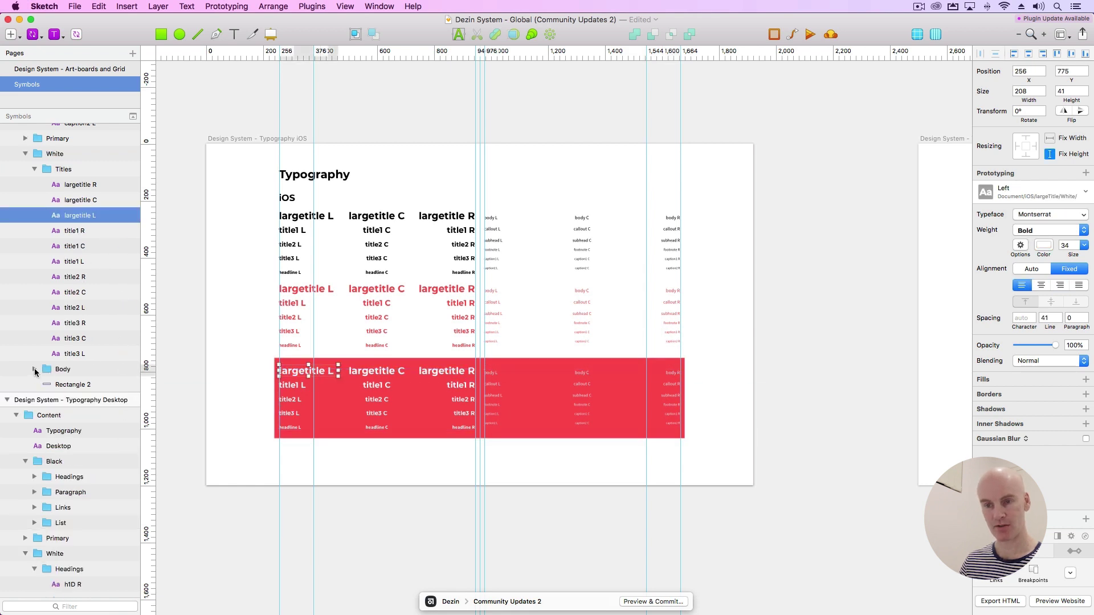
click(34, 369)
scroll(66, 292, down, 5)
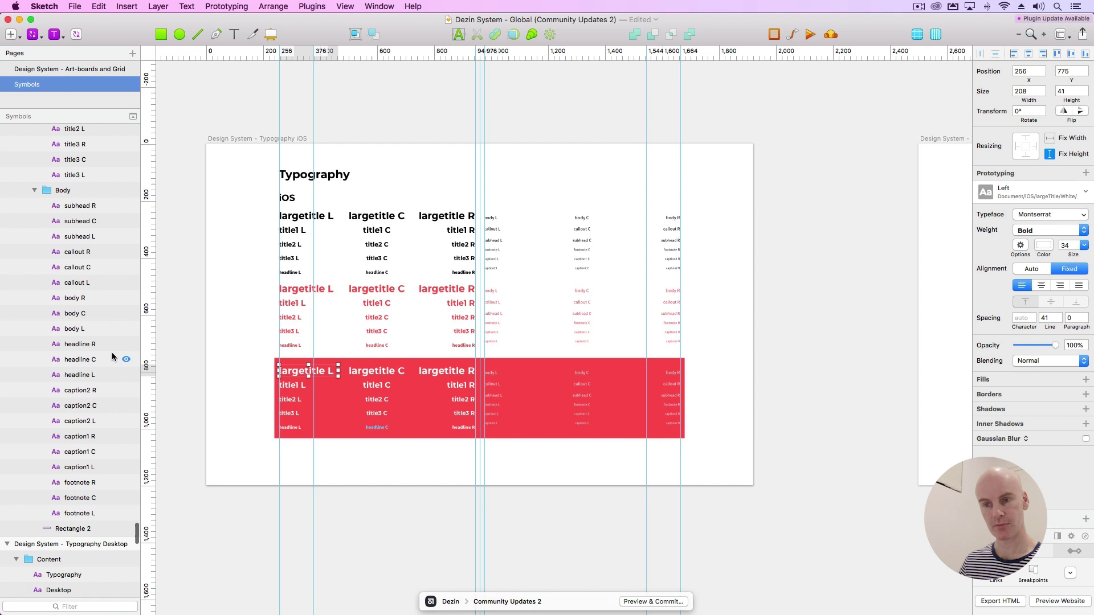
click(112, 344)
scroll(109, 354, down, 5)
shift+click(90, 369)
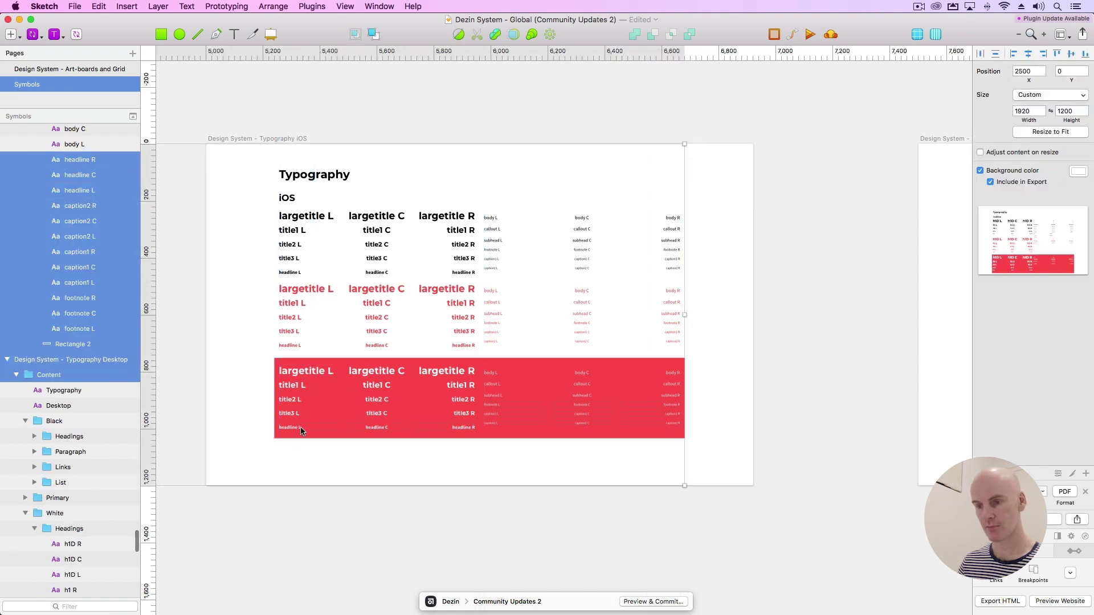
double_click(301, 432)
scroll(79, 273, up, 3)
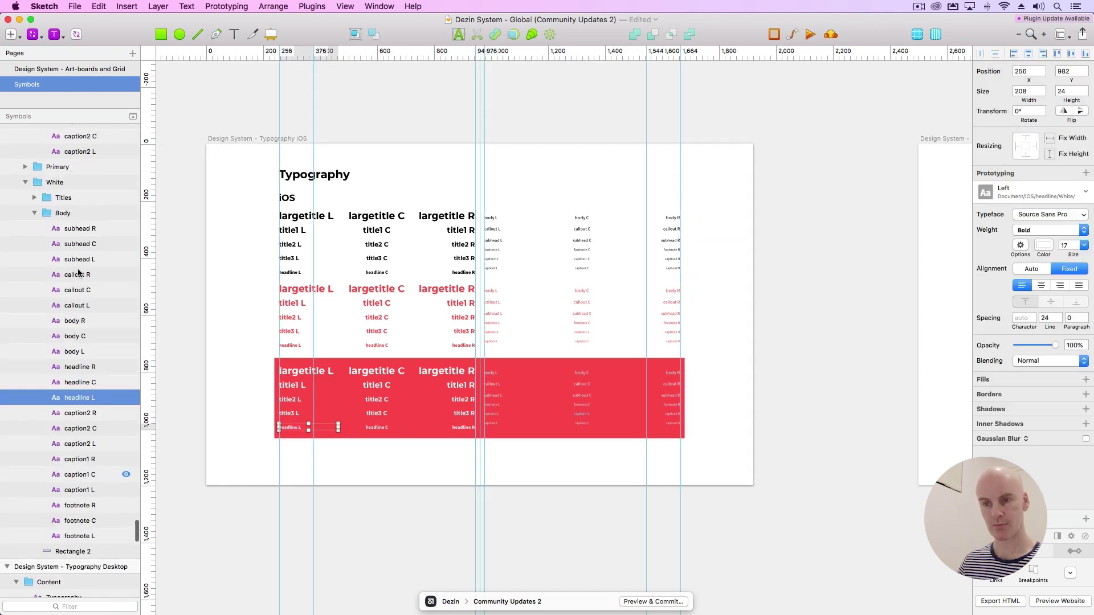
shift+click(89, 370)
drag(88, 369, 75, 228)
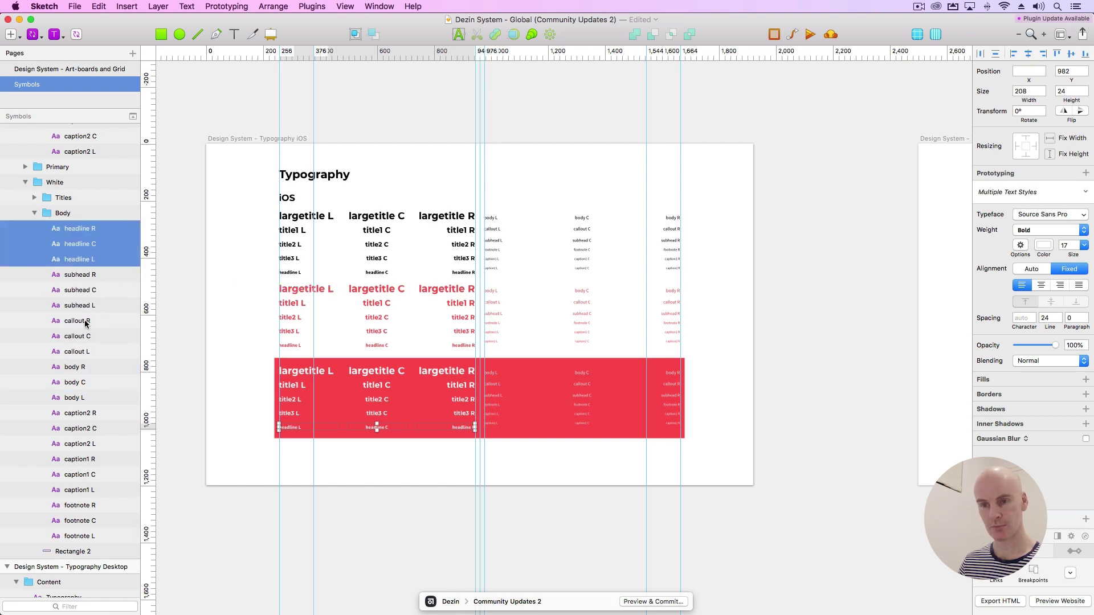
Step: Move the White body R, C and L layers directly below the headline layers, and the callout layers between the body and subhead layers
click(85, 367)
shift+click(86, 398)
drag(86, 367, 93, 270)
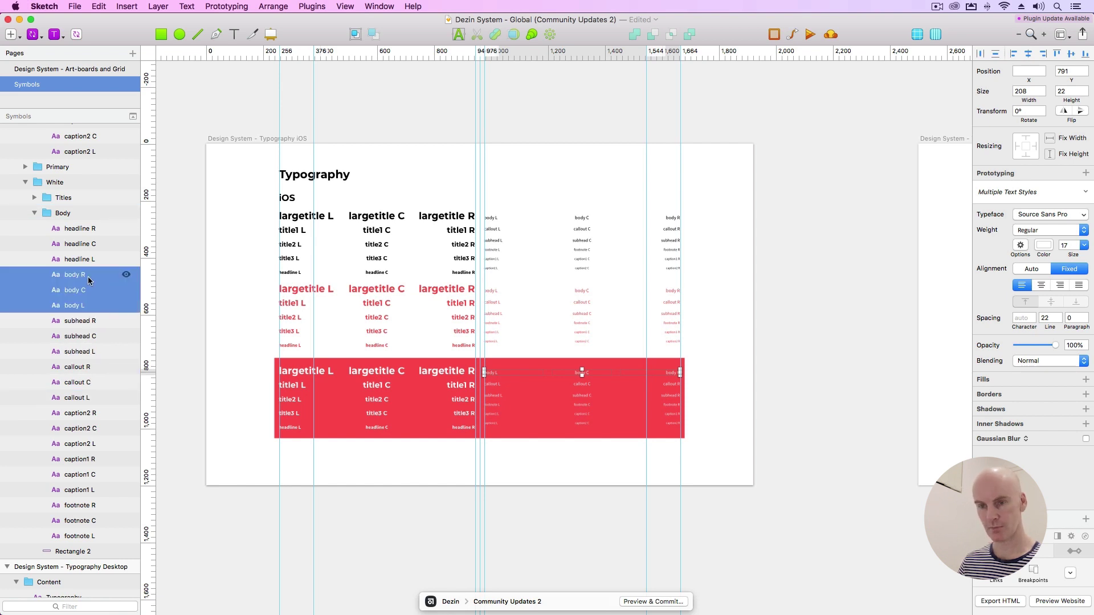
click(86, 368)
shift+click(85, 398)
drag(81, 368, 87, 315)
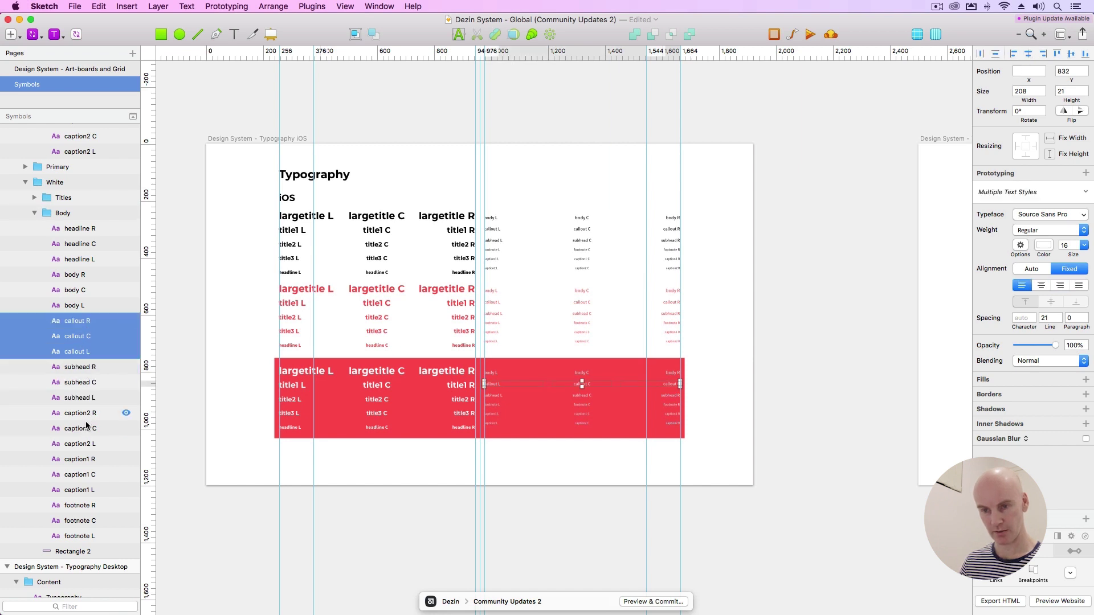
Step: Move the footnote R, C and L layers between the subhead and caption2 layers in the White group's Body group
click(91, 509)
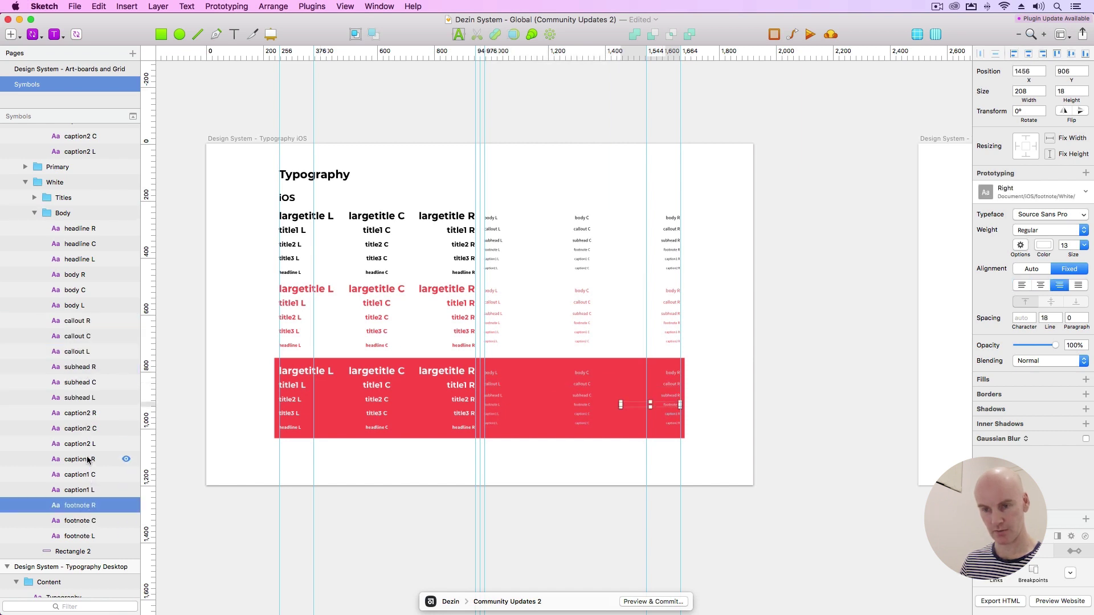
click(88, 460)
click(89, 509)
shift+click(86, 536)
drag(85, 508, 86, 410)
Step: Move the caption1 R, C and L layers between the footnote and caption2 layers in the White group and clear the selection
click(90, 505)
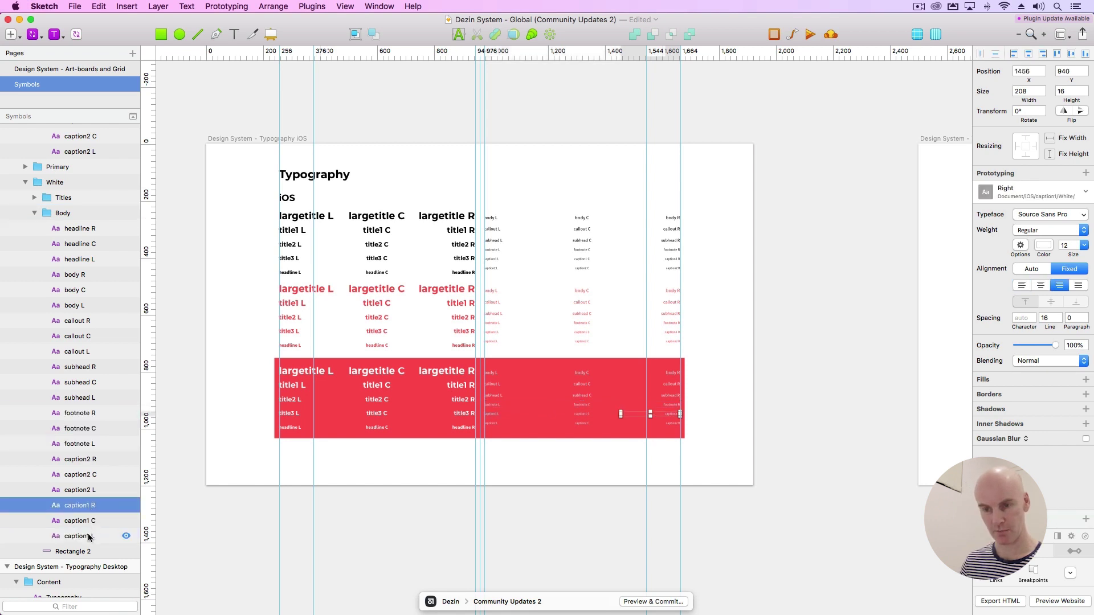
shift+click(85, 536)
drag(86, 520, 87, 452)
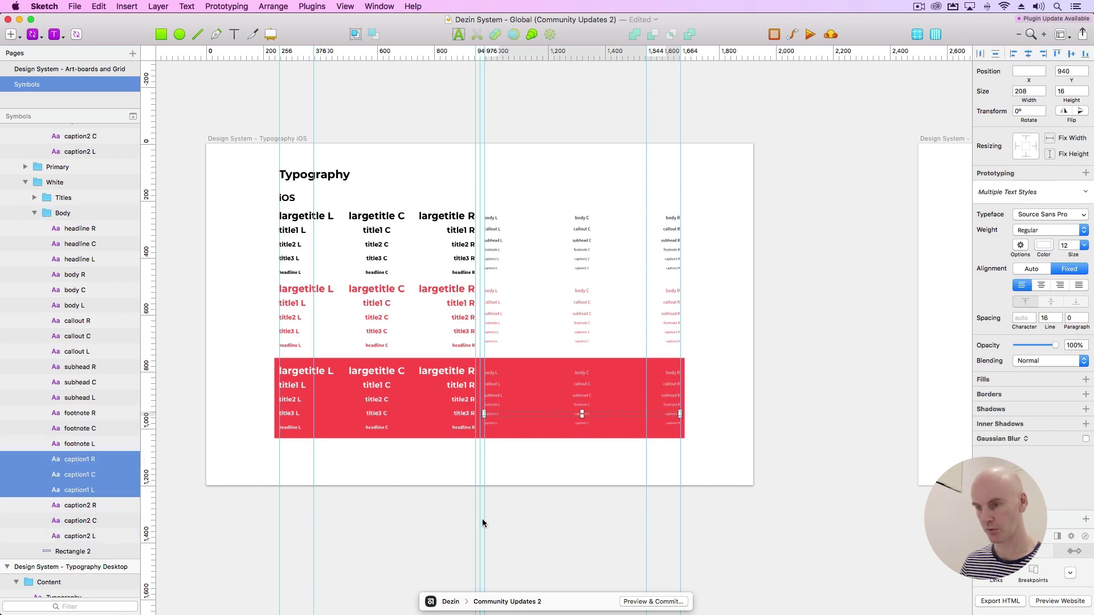
click(532, 521)
Step: Check the layer order of the d4, d3, d2 and display1 styles in the Android artboard's Black Display group
key(Page_Down)
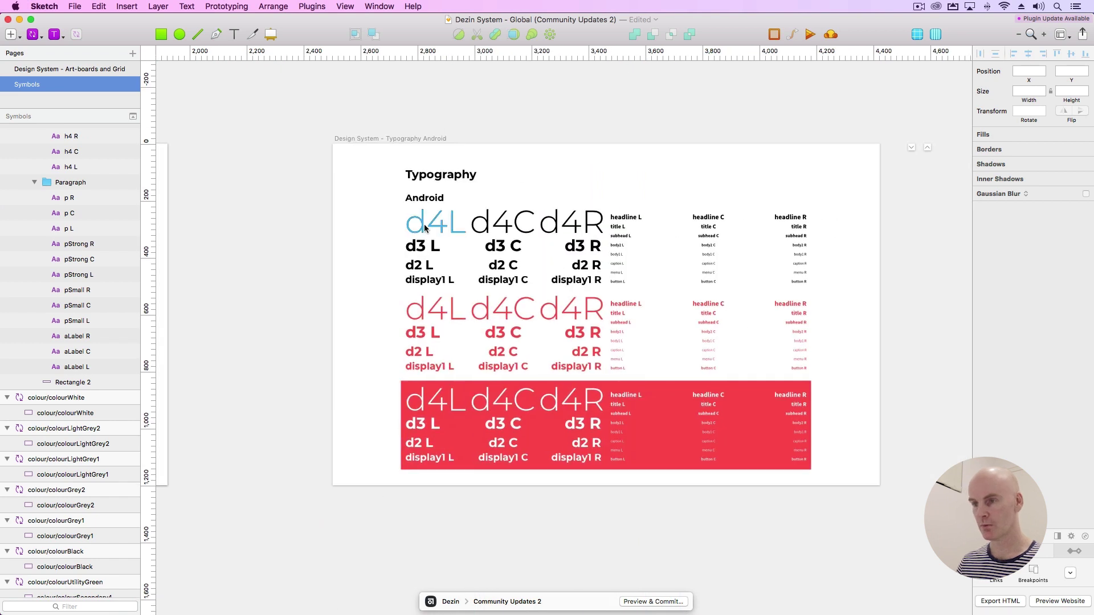
click(425, 228)
scroll(93, 182, up, 3)
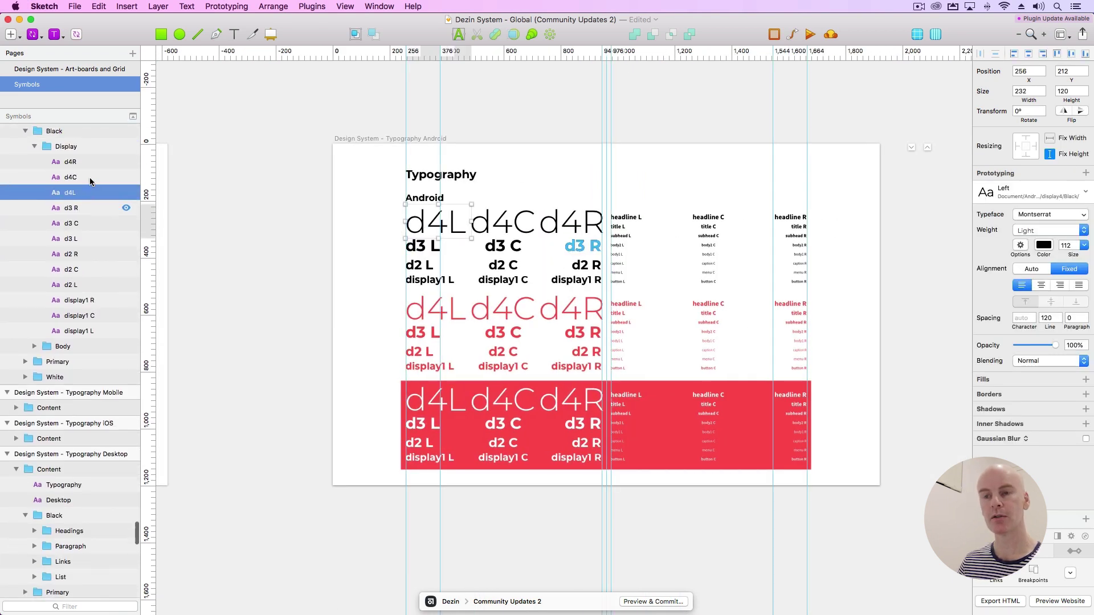
scroll(90, 181, up, 2)
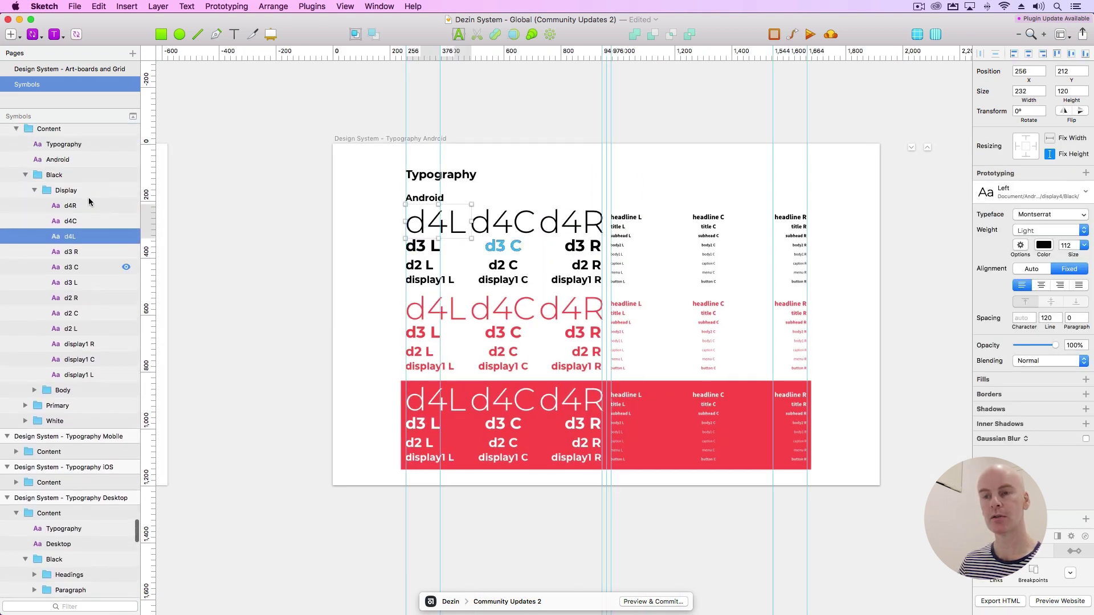
click(84, 284)
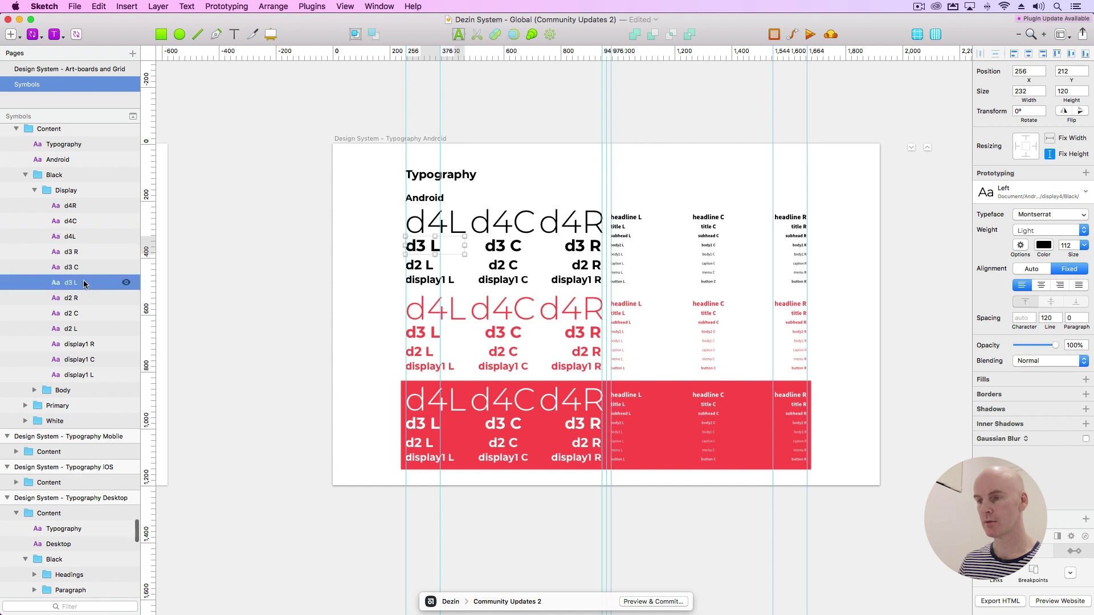
click(79, 328)
click(81, 374)
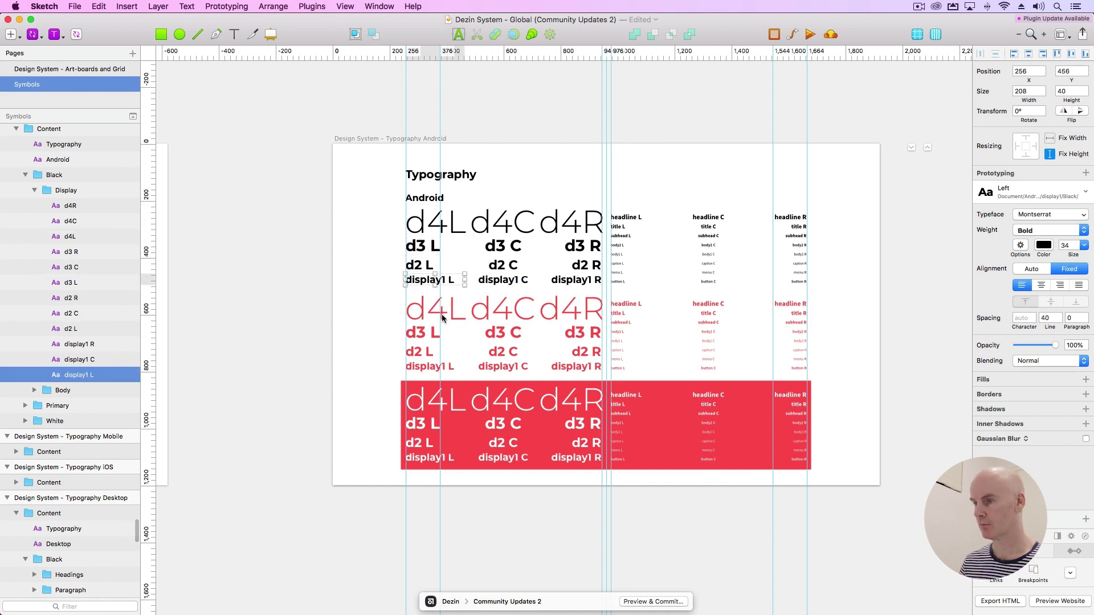
Step: Move the headline R, C and L layers to the start of the Android Black group's Body group, with the title layers directly below them
click(628, 221)
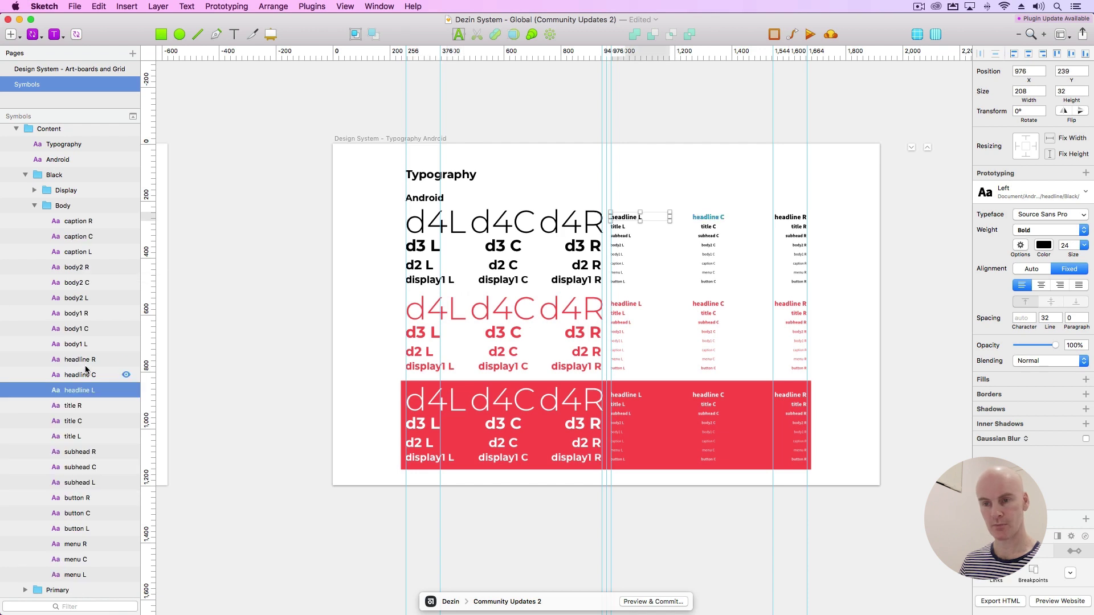
shift+click(85, 367)
drag(86, 366, 75, 217)
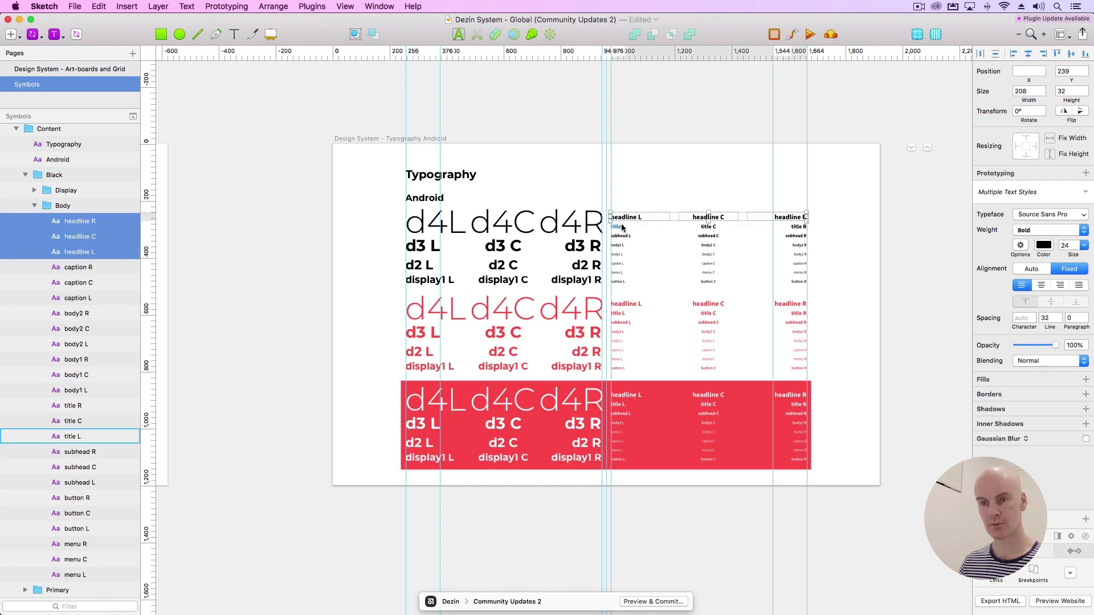
click(82, 406)
shift+click(72, 436)
drag(82, 410, 86, 268)
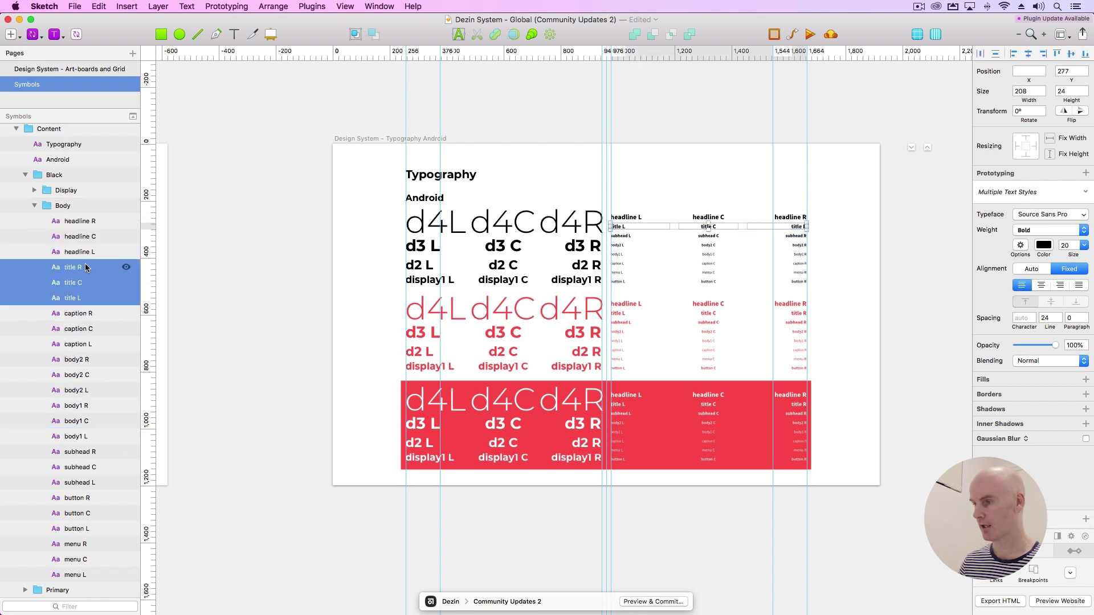
Step: Move the Black subhead R, C and L layers directly below the title layers, and the body2 layers directly below the subhead layers
click(85, 452)
shift+click(85, 483)
drag(83, 452, 88, 311)
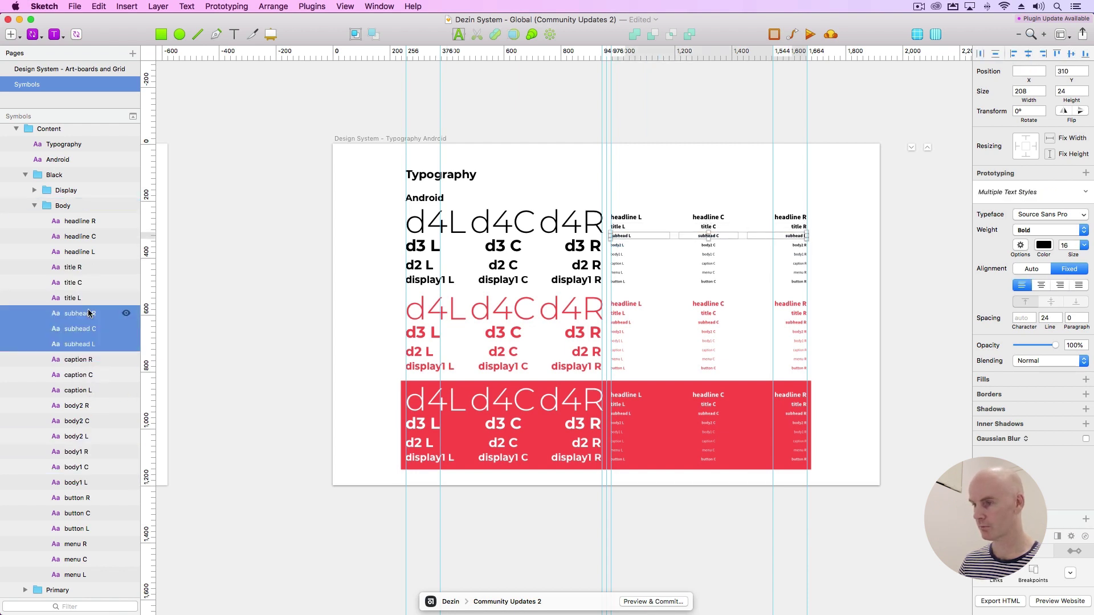
scroll(696, 310, up, 5)
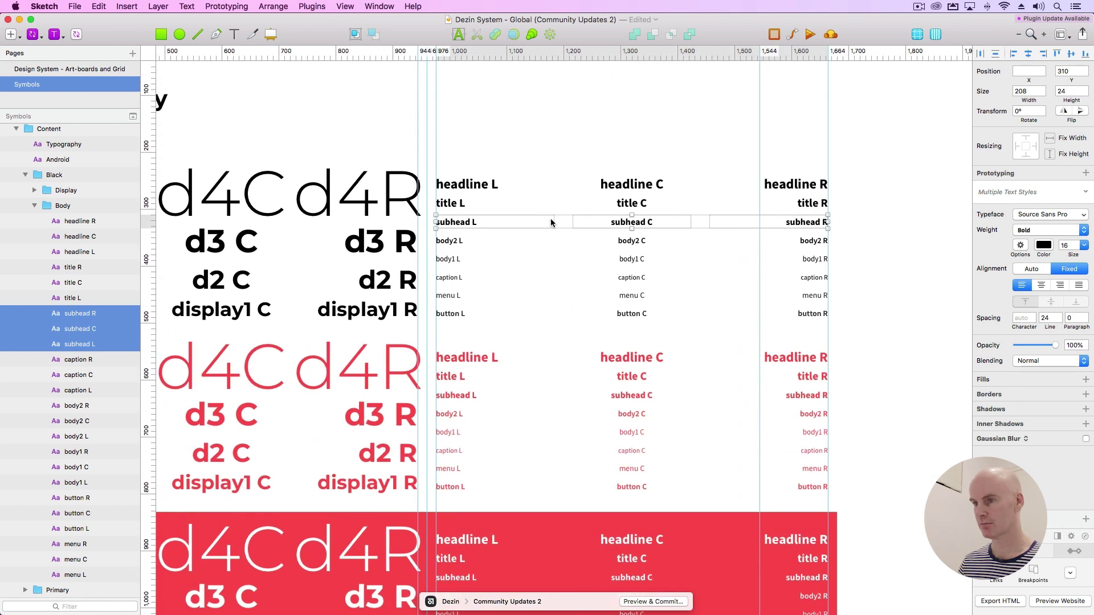
click(550, 240)
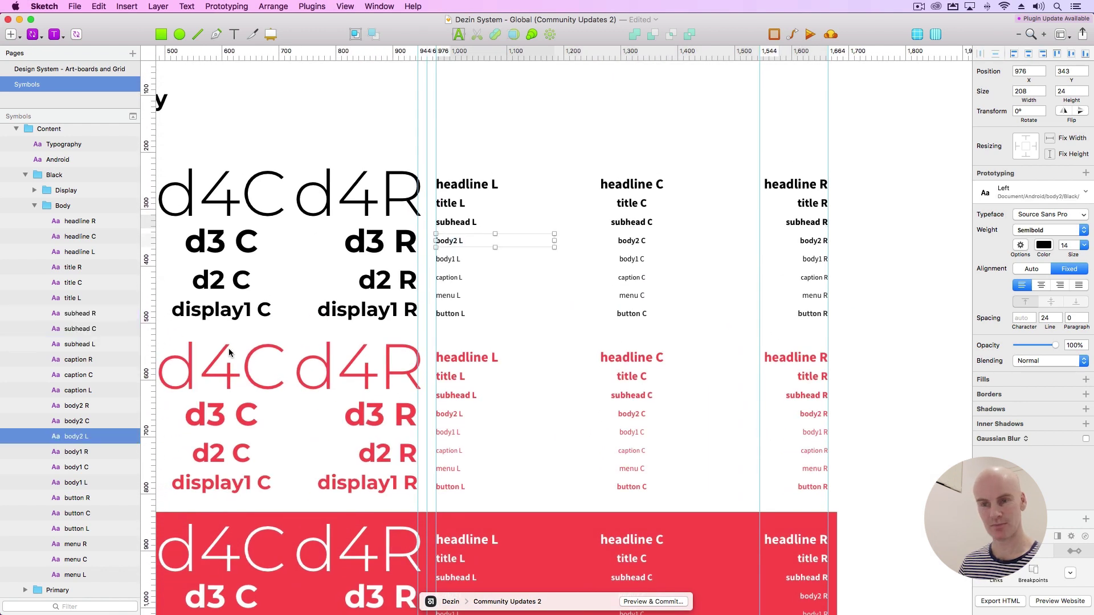
shift+click(95, 408)
drag(87, 408, 88, 354)
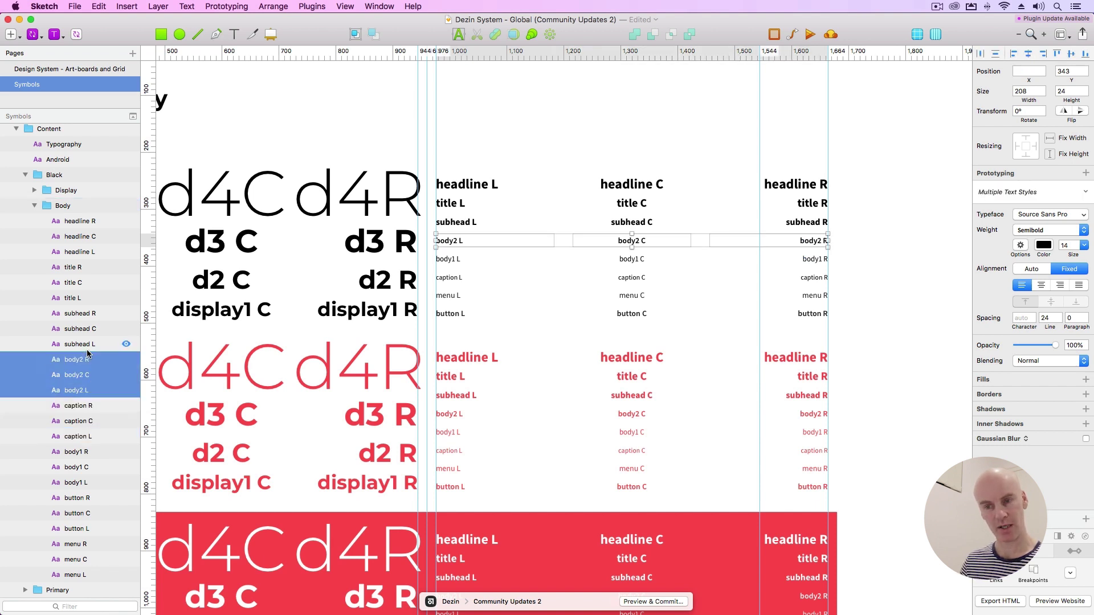
Step: Move the Black caption R, C and L layers between the subhead and body2 layers
click(90, 406)
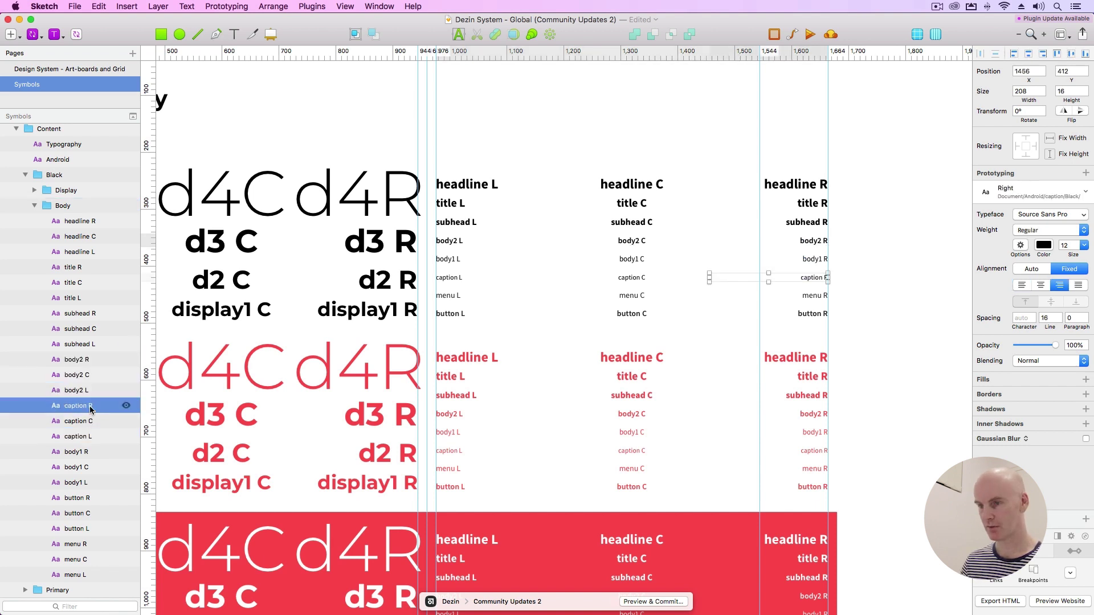
shift+click(91, 438)
drag(84, 408, 87, 355)
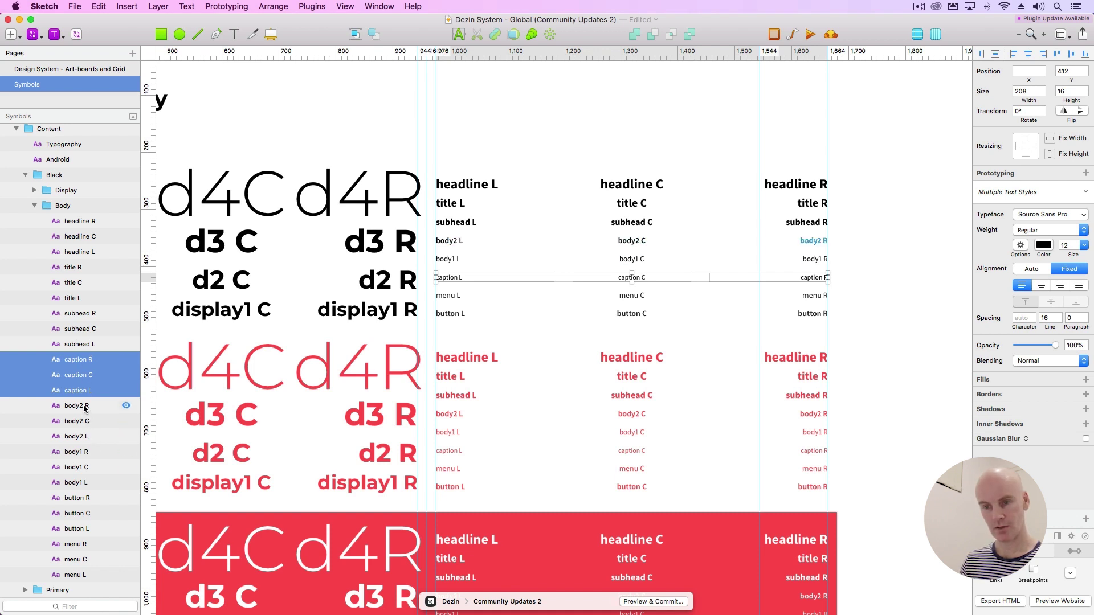
Step: Move the Black body1 R, C and L layers directly below the subhead layers, and the body2 layers between the subhead and body1 layers
click(89, 448)
shift+click(86, 483)
drag(89, 456, 97, 356)
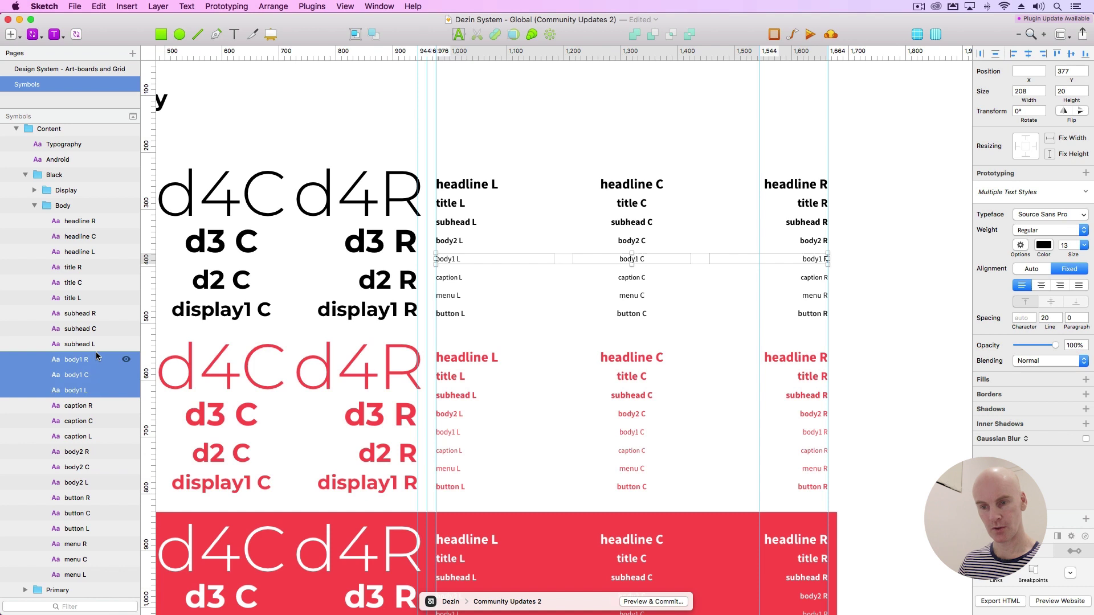
click(88, 458)
shift+click(88, 483)
drag(87, 453, 89, 360)
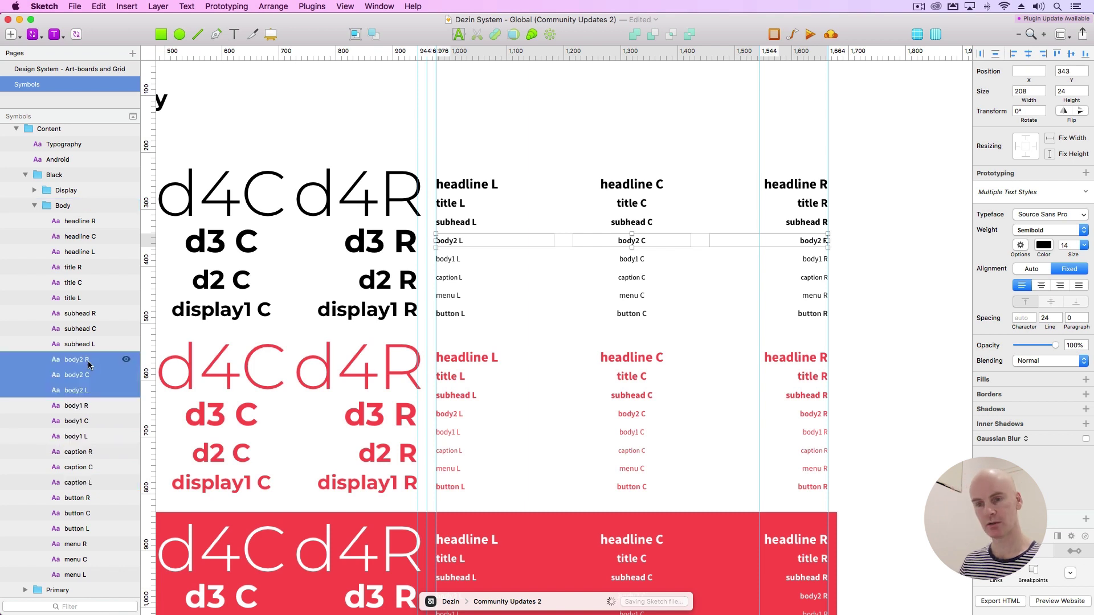
Step: Move the menu R, C and L layers between the caption and button layers in the Black group's Body group
click(78, 452)
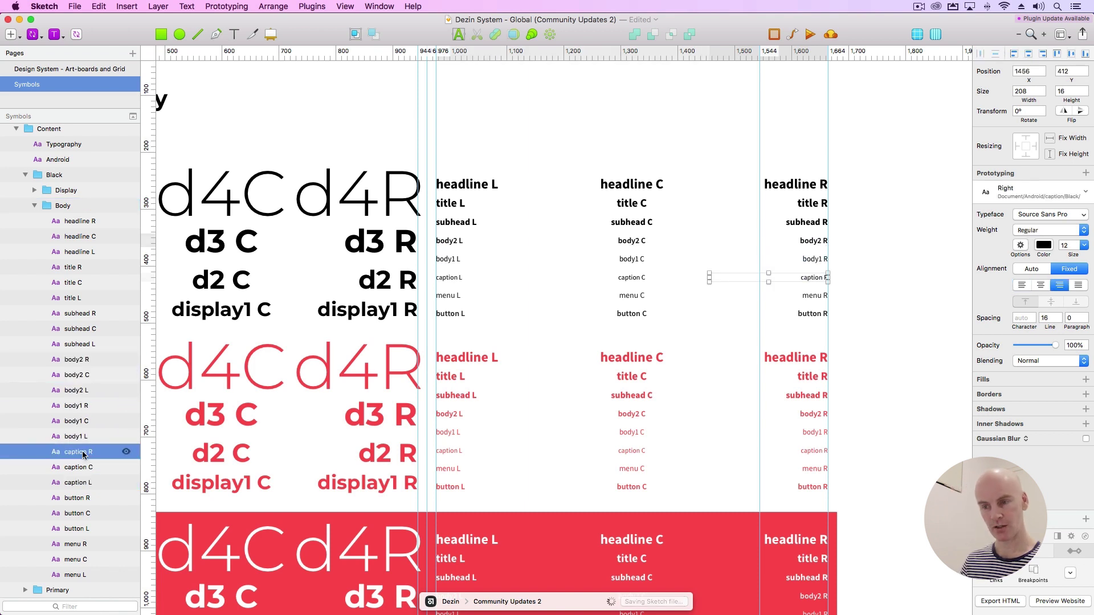
scroll(84, 456, down, 2)
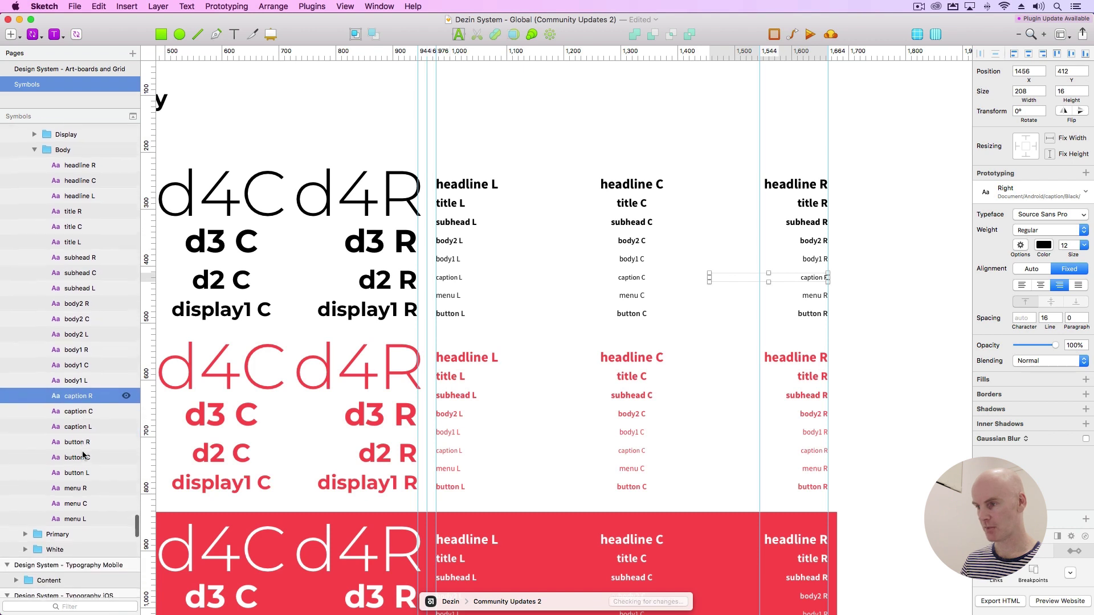
click(80, 488)
shift+click(80, 517)
drag(81, 517, 86, 434)
Step: Move the headline R, C and L layers to the start of the Primary group's Body group, with the title layers directly below them
scroll(106, 356, down, 3)
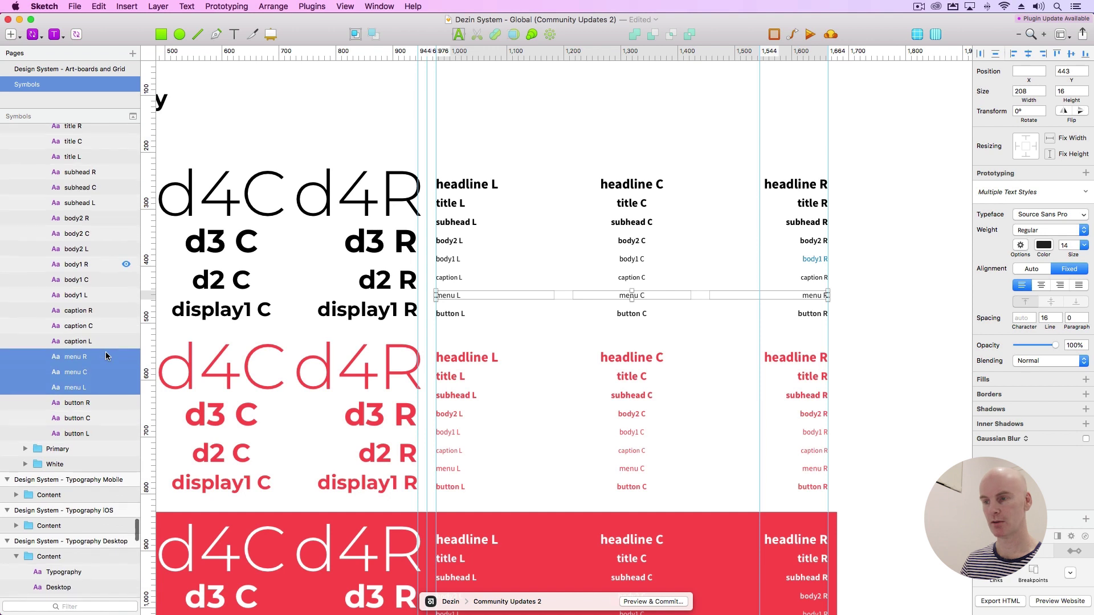
click(485, 360)
scroll(83, 326, up, 3)
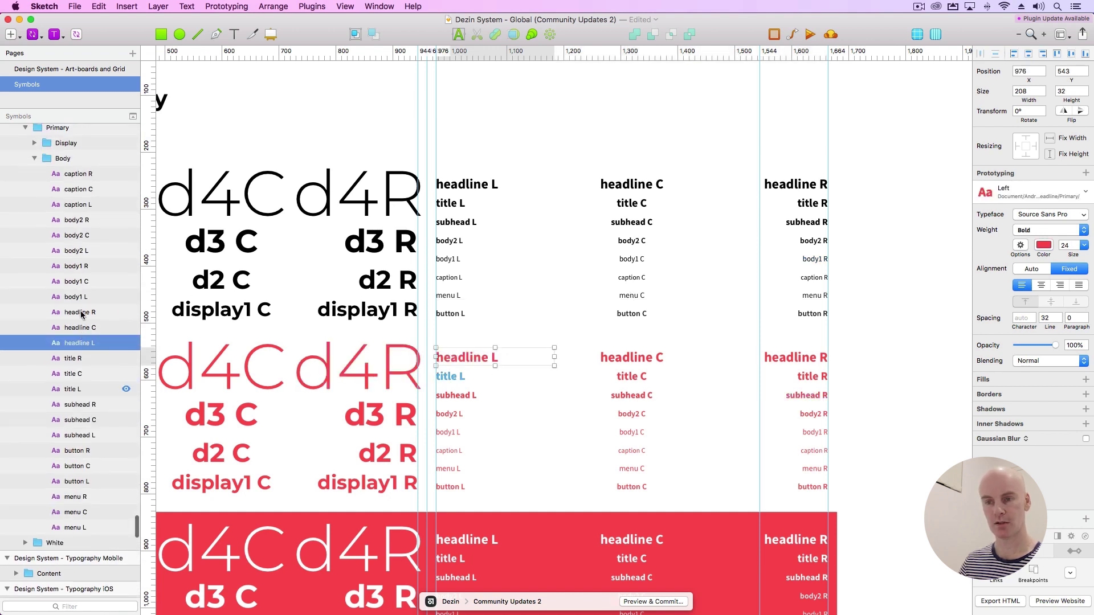
shift+click(85, 315)
drag(87, 317, 78, 171)
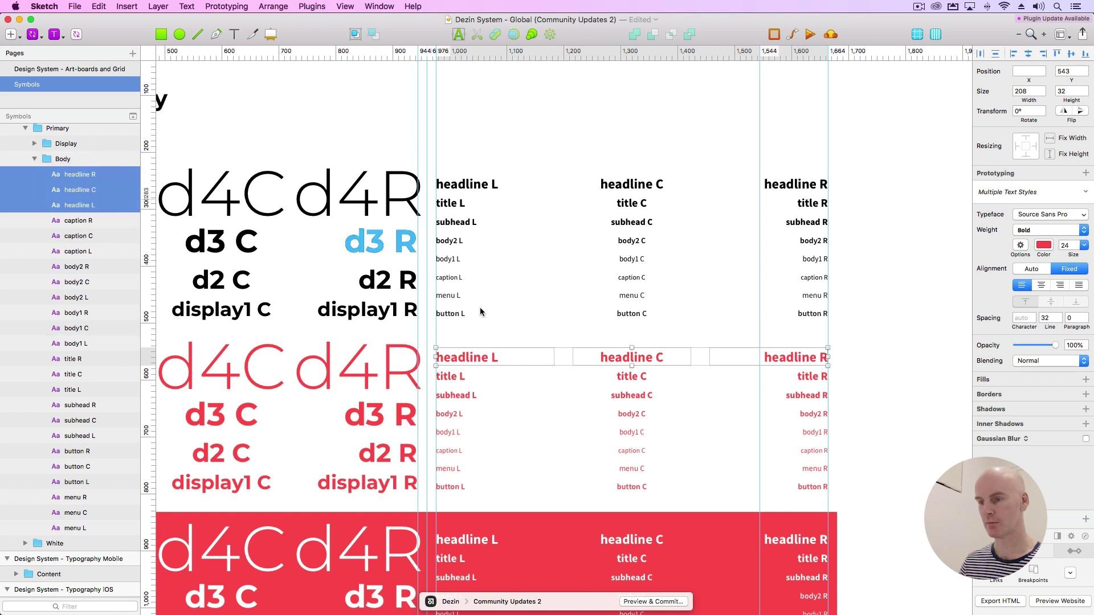
click(456, 377)
shift+click(80, 359)
drag(80, 359, 80, 215)
Step: Move the Primary subhead layers directly below the title layers, and all body2 and body1 layers between the subhead and caption layers
click(465, 396)
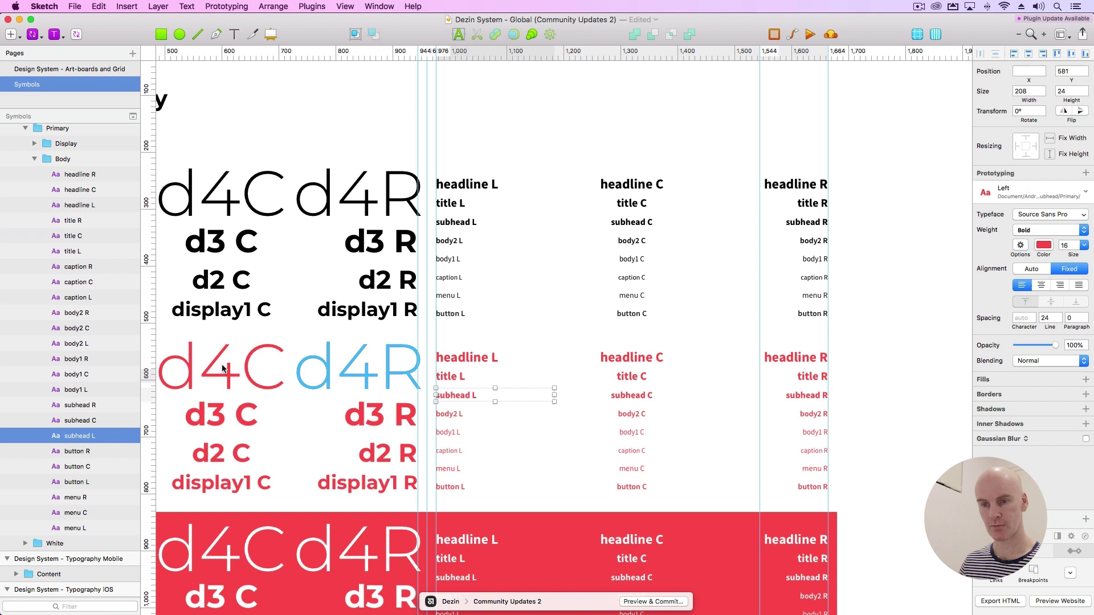
shift+click(96, 408)
drag(96, 408, 96, 262)
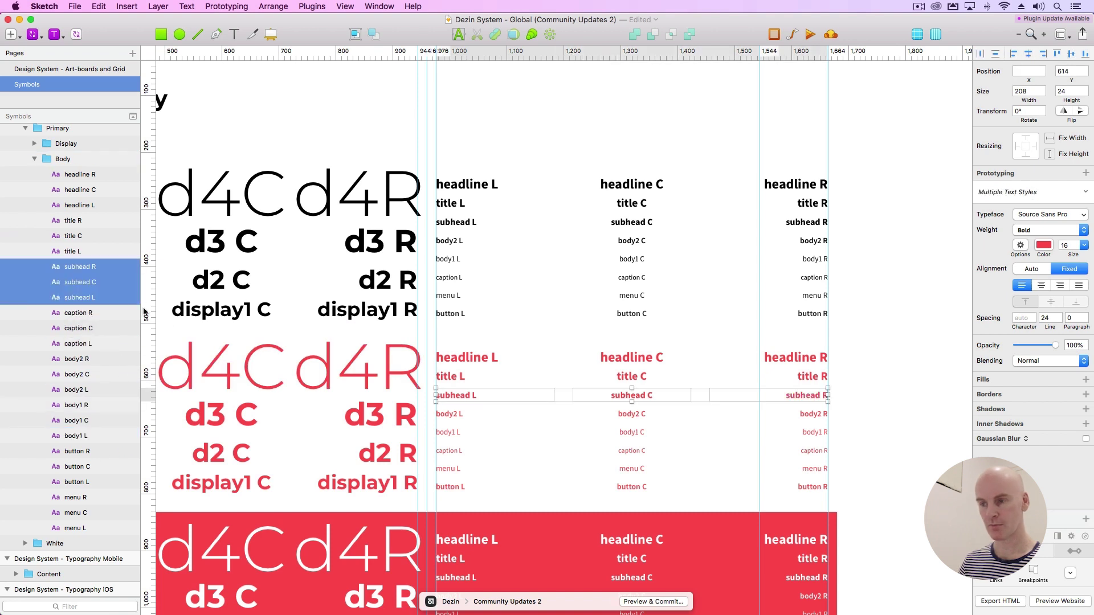
click(464, 412)
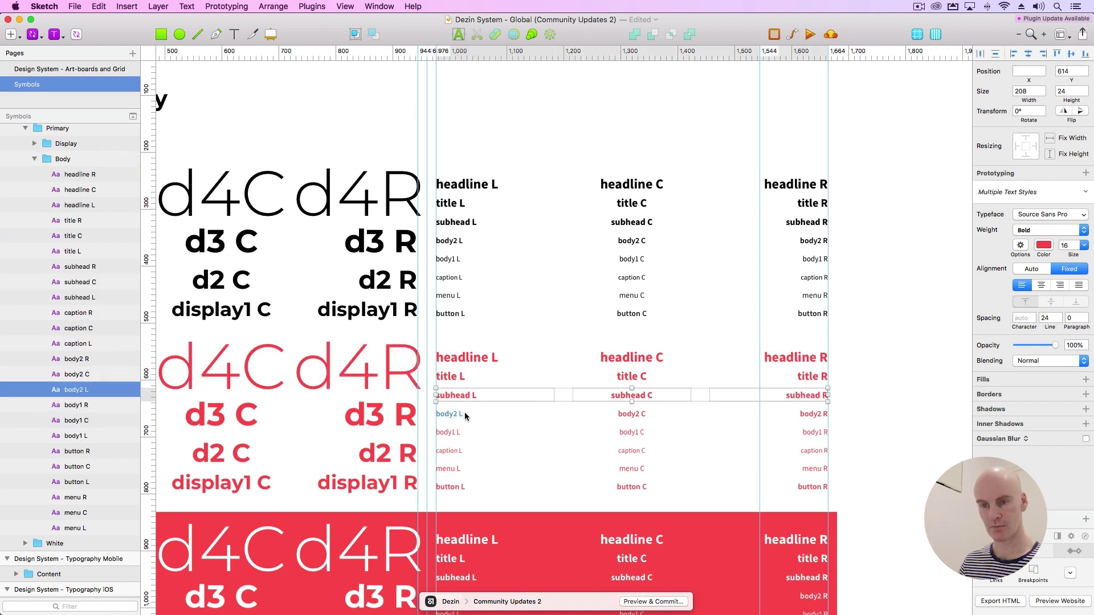
shift+click(79, 422)
drag(80, 422, 86, 306)
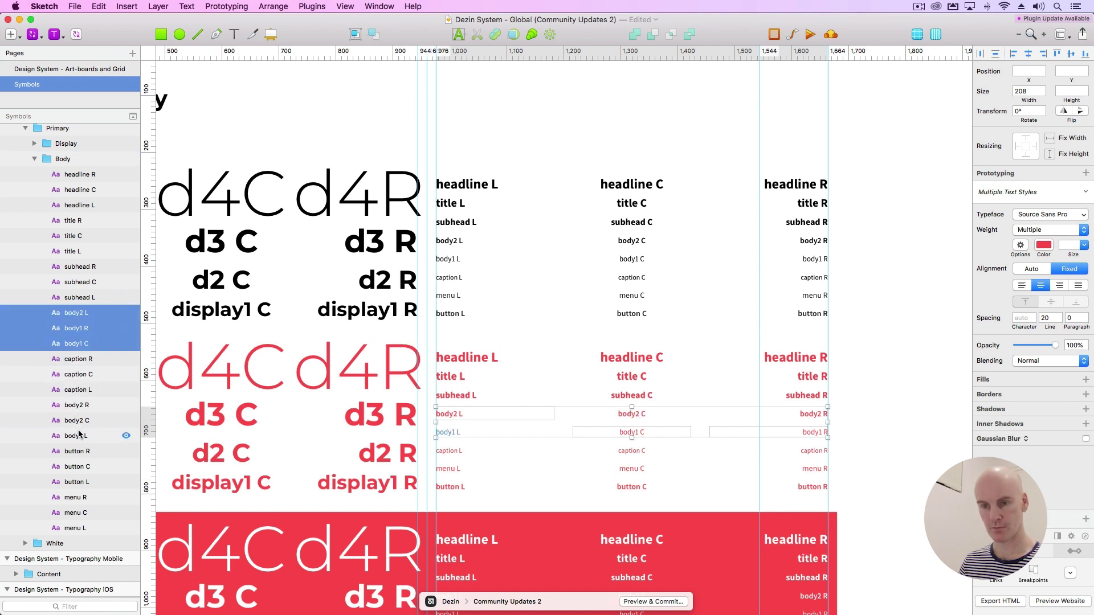
click(83, 405)
shift+click(80, 436)
drag(84, 407, 89, 358)
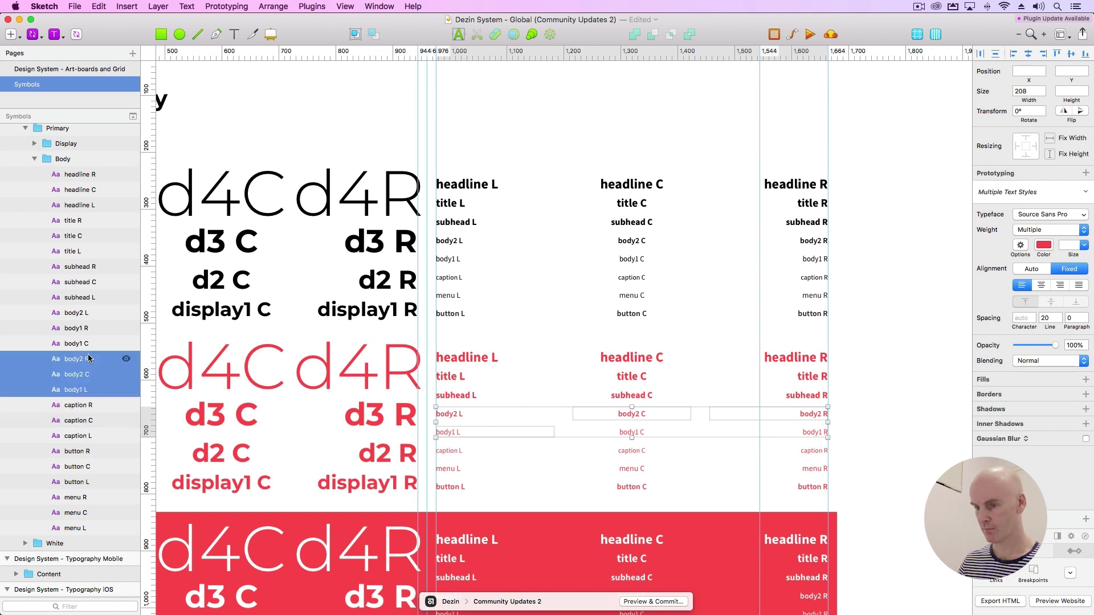
Step: Move the menu R, C and L layers between the caption and button layers in the Primary group's Body group
click(84, 498)
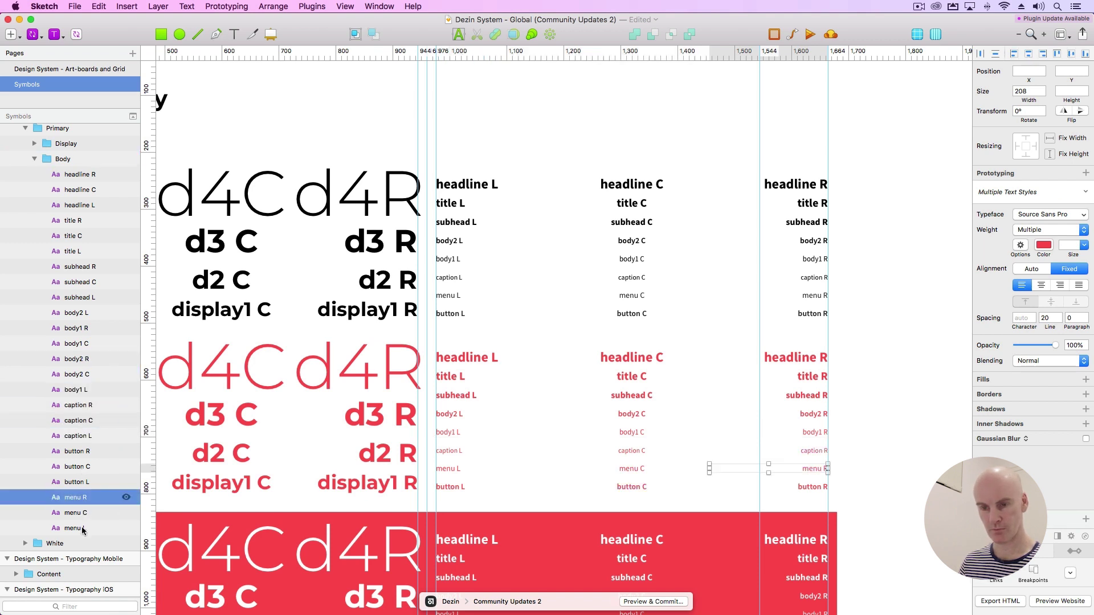
shift+click(80, 528)
scroll(453, 365, down, 10)
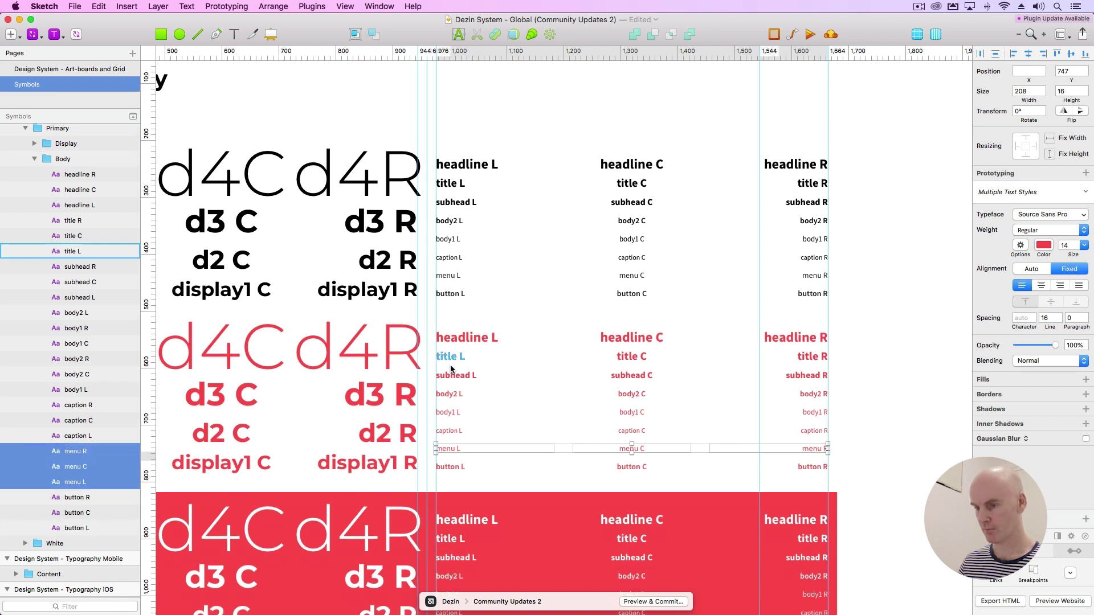
Step: Move the headline R, C and L layers to the start of the White group's Body group, with the title layers directly below them
click(454, 235)
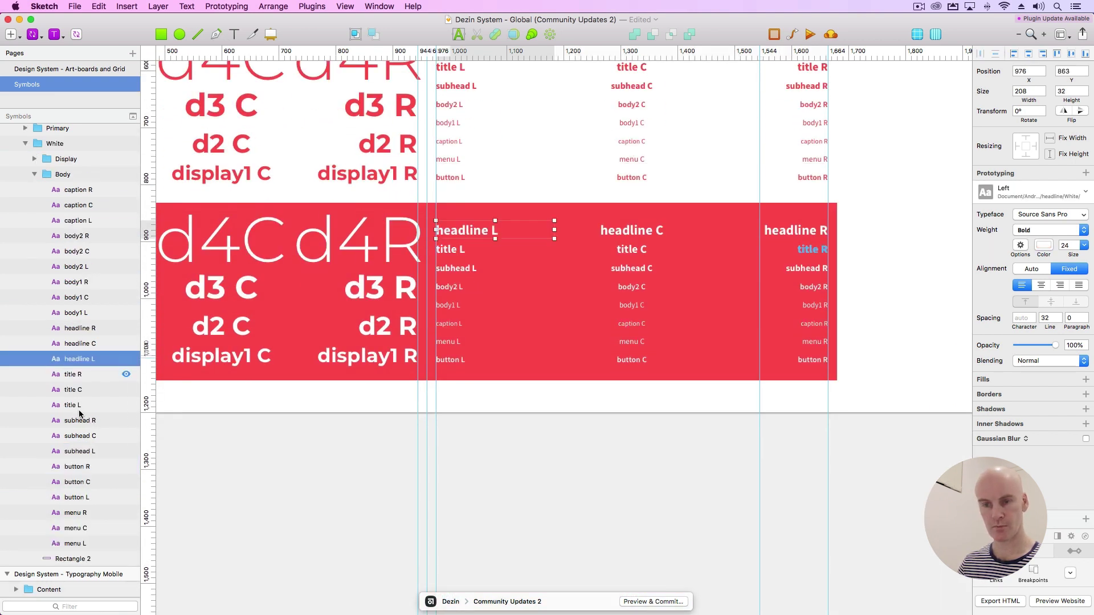
shift+click(80, 328)
drag(80, 330, 80, 188)
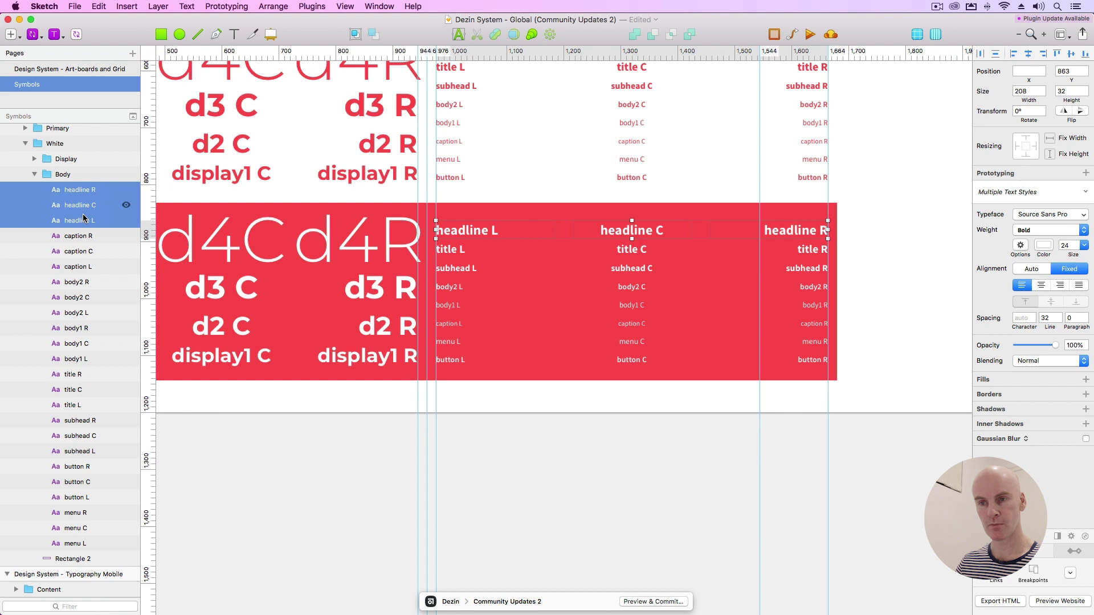
click(460, 251)
shift+click(73, 374)
drag(73, 390, 83, 228)
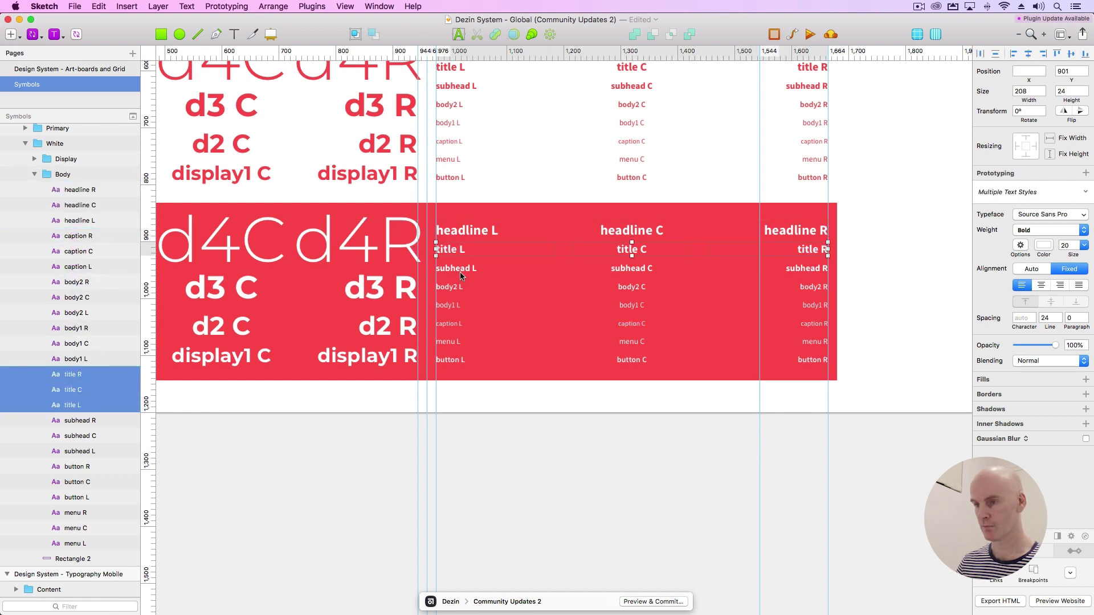
Step: Move the White subhead R, C and L layers directly below the title layers, and the body2 layers between the subhead and caption layers
click(462, 268)
shift+click(78, 419)
drag(79, 420, 73, 296)
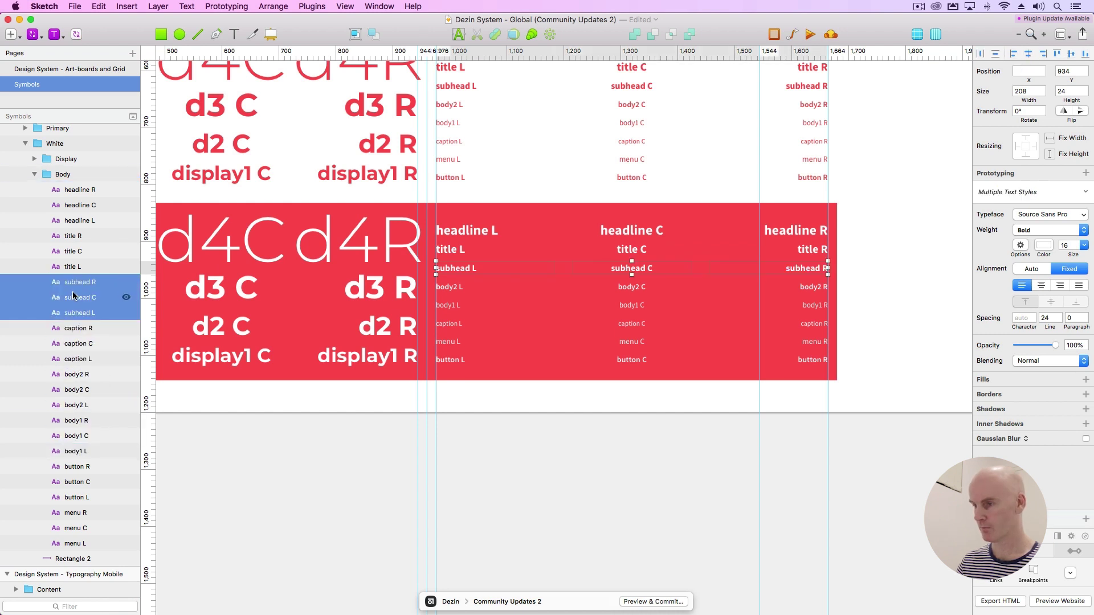
click(462, 289)
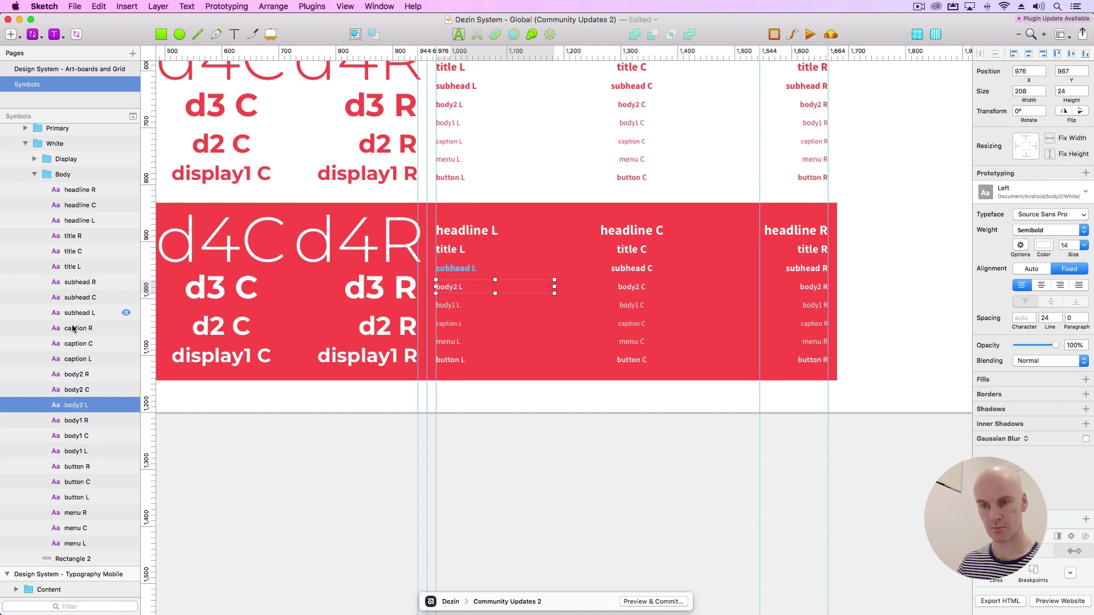
shift+click(100, 375)
drag(81, 376, 81, 322)
Step: Move the White body1 layers between the body2 and caption layers, and the menu layers between the caption and button layers
click(550, 307)
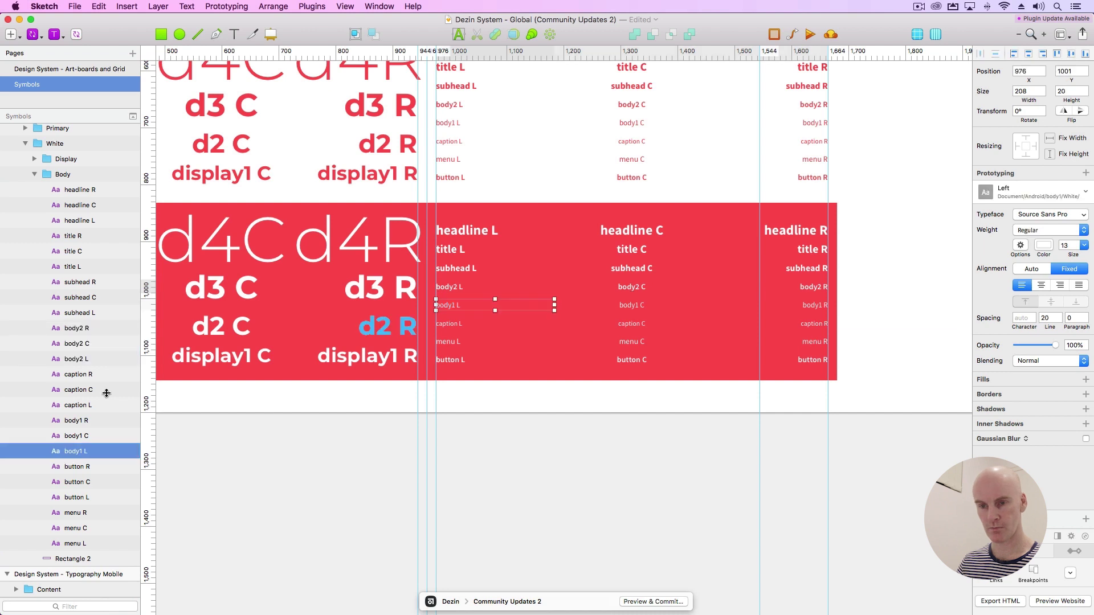
shift+click(77, 420)
drag(76, 421, 80, 369)
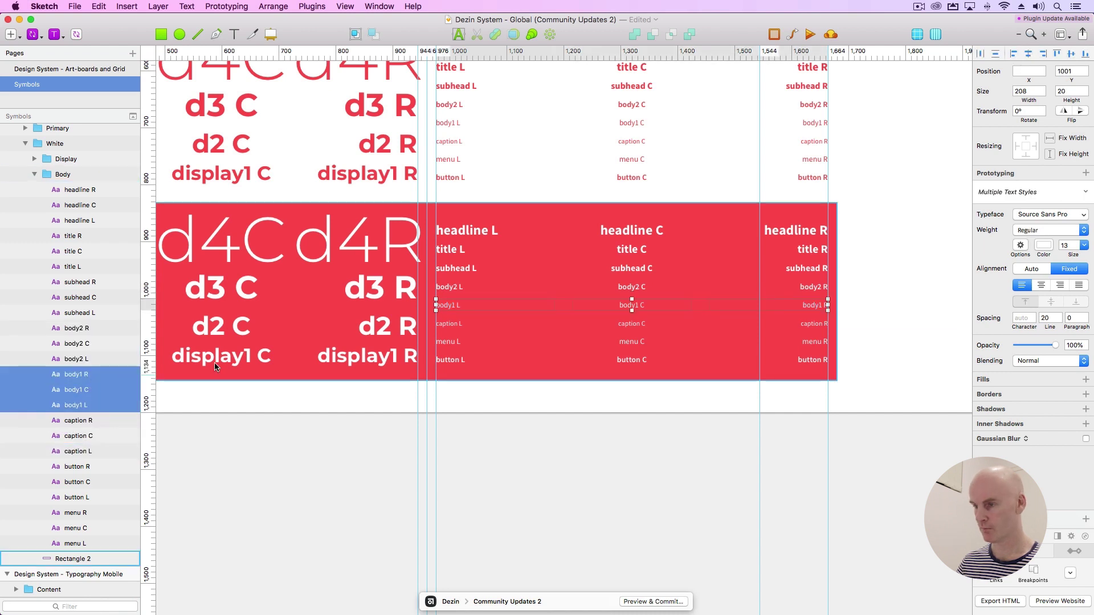
click(81, 512)
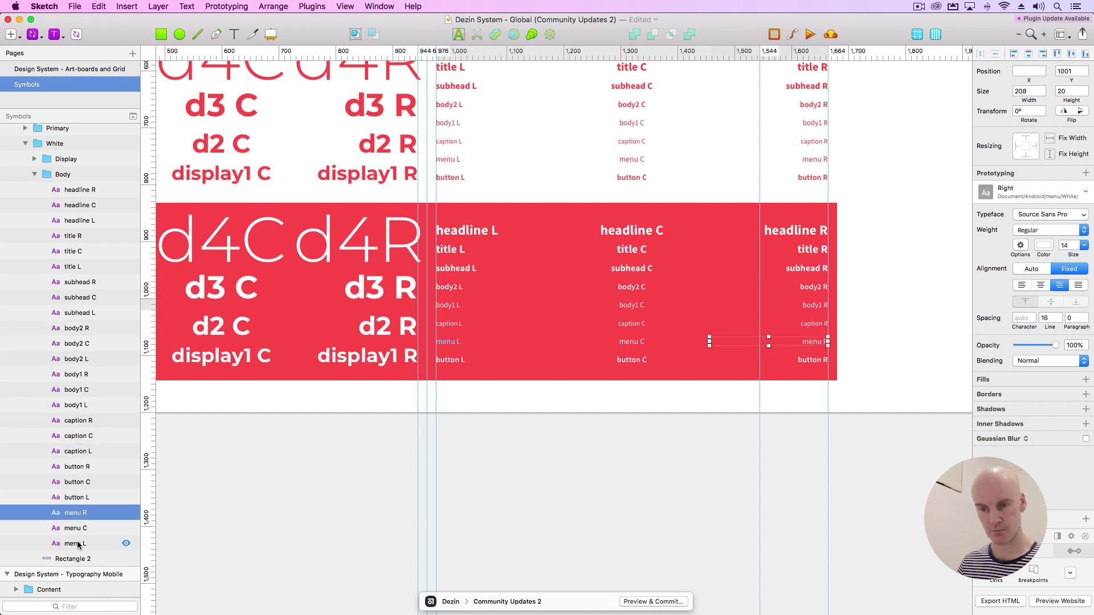
shift+click(75, 544)
drag(80, 511, 83, 464)
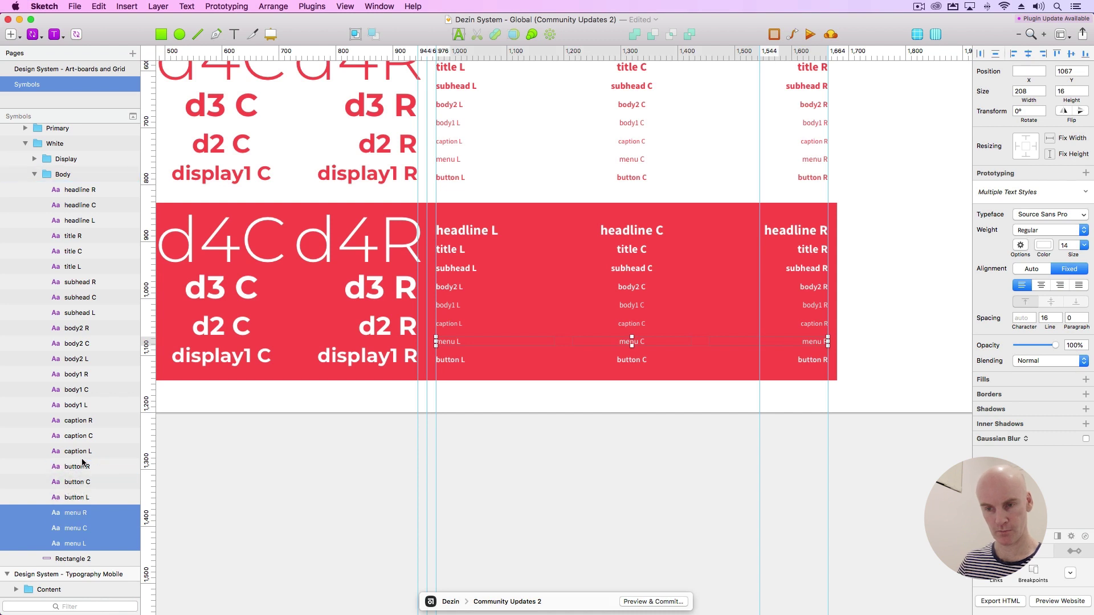
Step: Go to the Buttons and Forms artboard and select its first primary button symbol
key(super+2)
key(super+1)
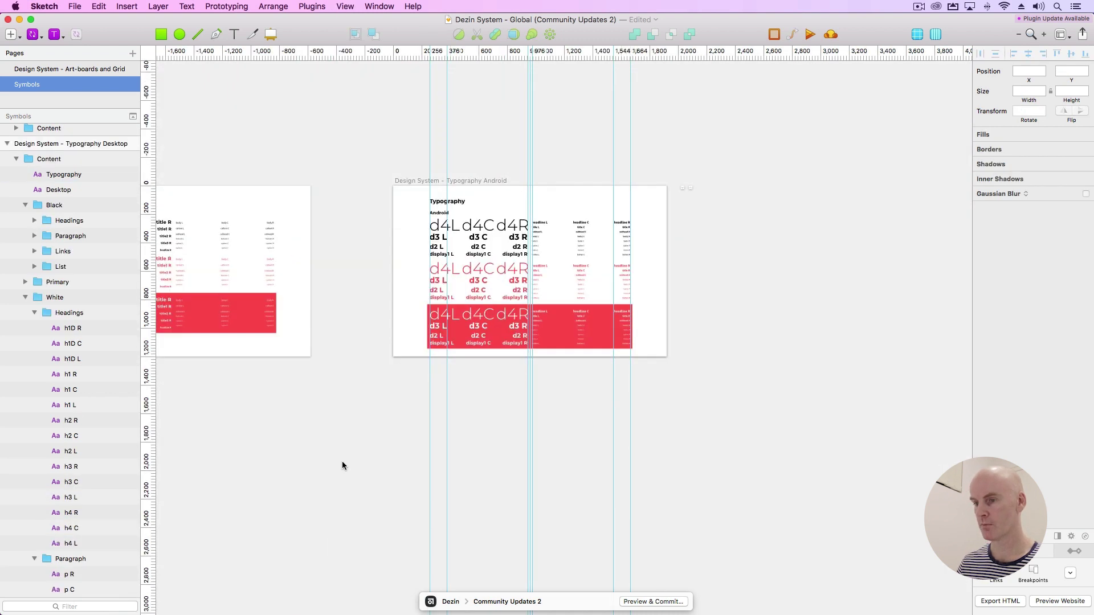
scroll(584, 398, up, 5)
scroll(620, 382, left, 10)
scroll(620, 382, down, 2)
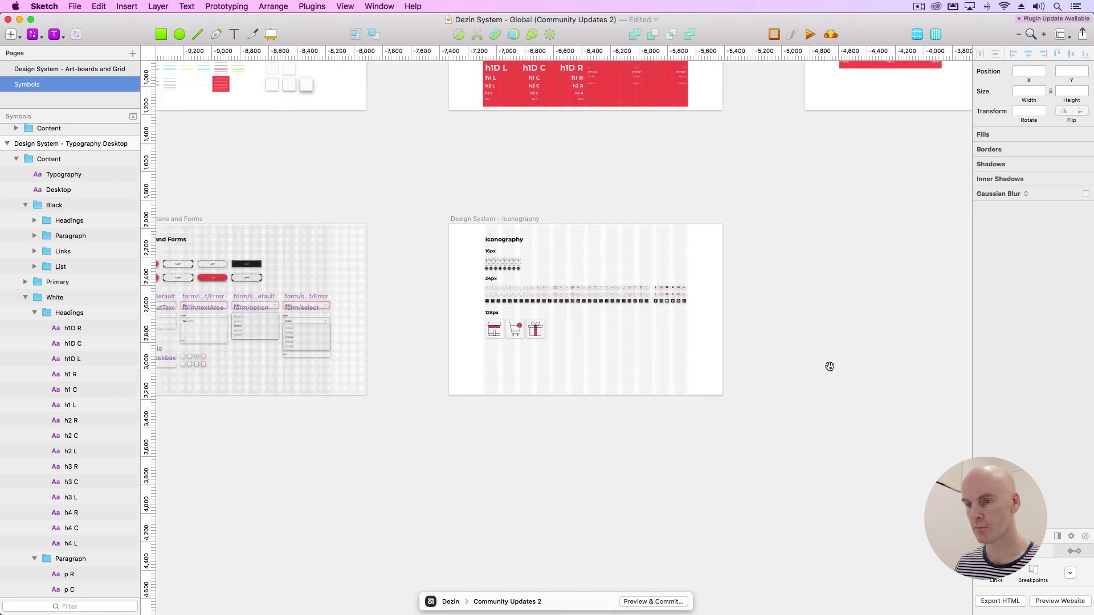
click(314, 243)
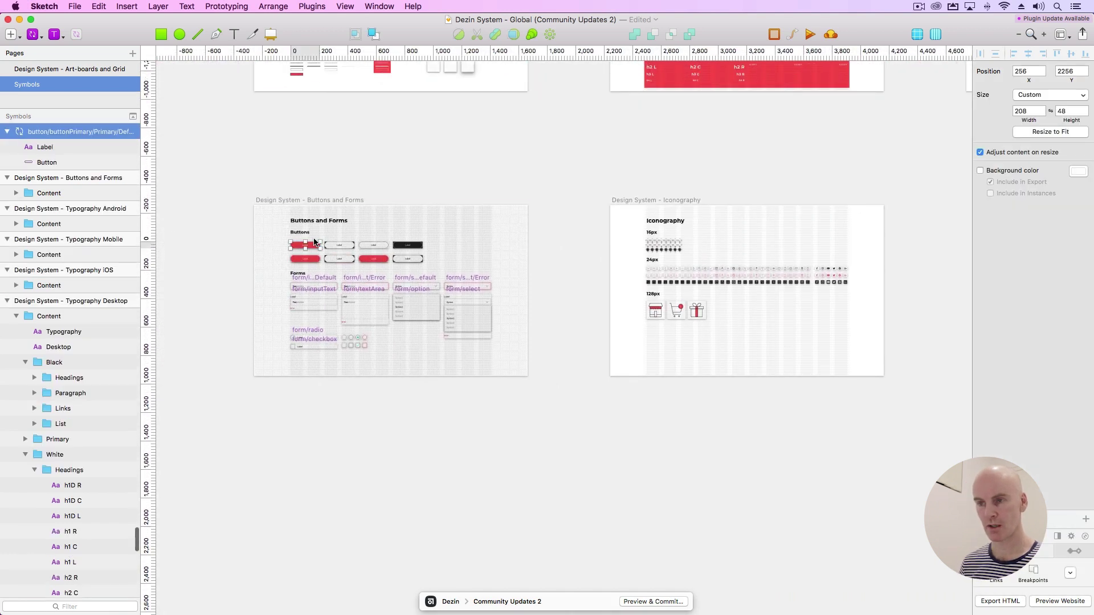
Step: Check the layer order of the primary and secondary button symbols against their arrangement on the Buttons and Forms artboard
scroll(314, 243, up, 6)
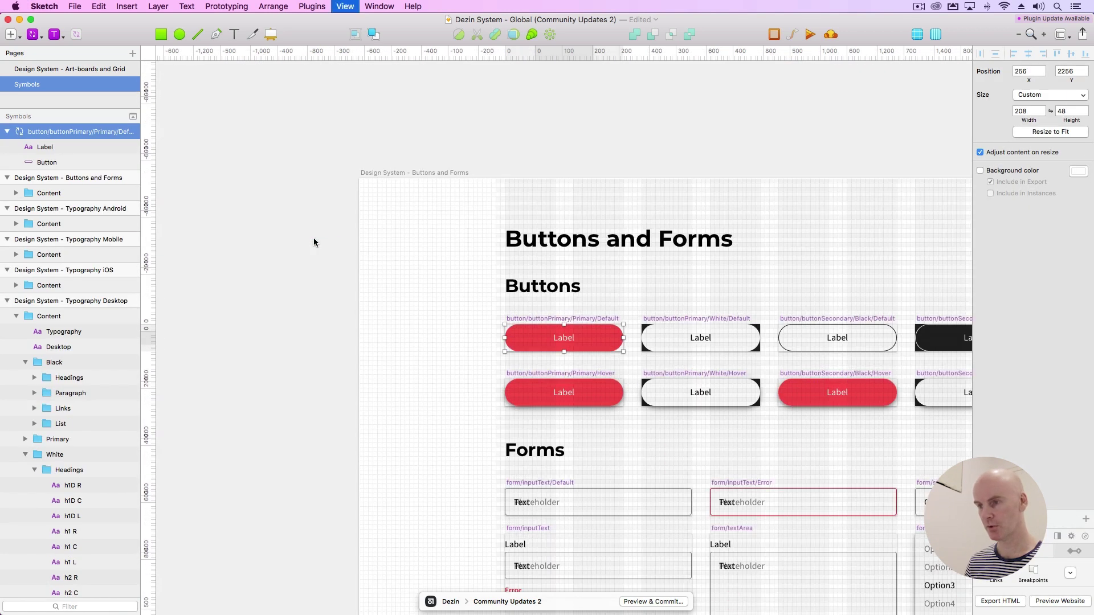
scroll(383, 179, right, 4)
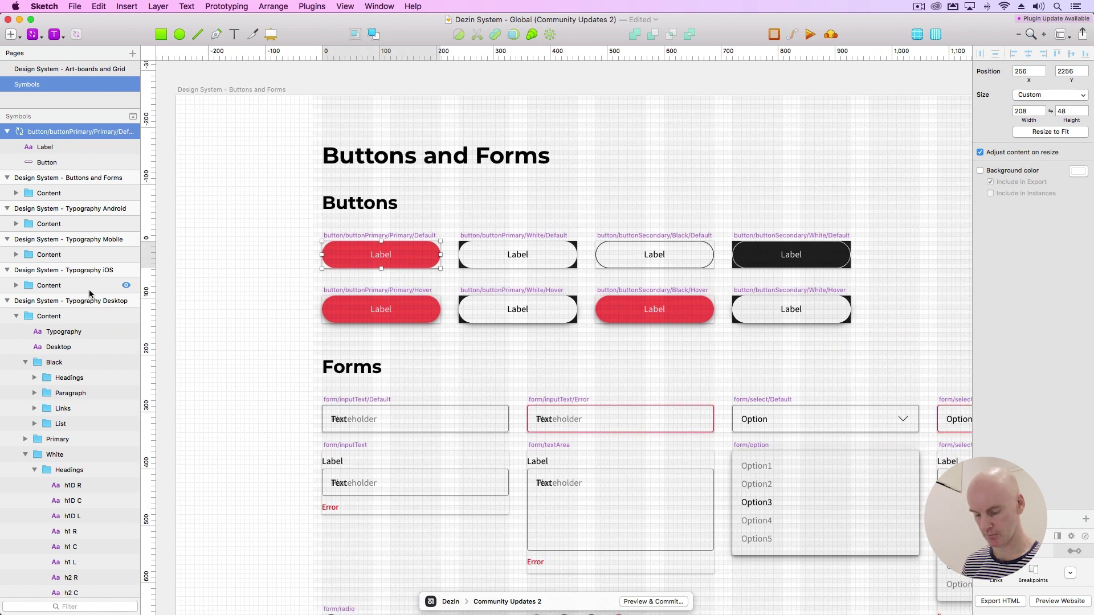
scroll(90, 293, up, 3)
click(12, 255)
scroll(57, 320, up, 5)
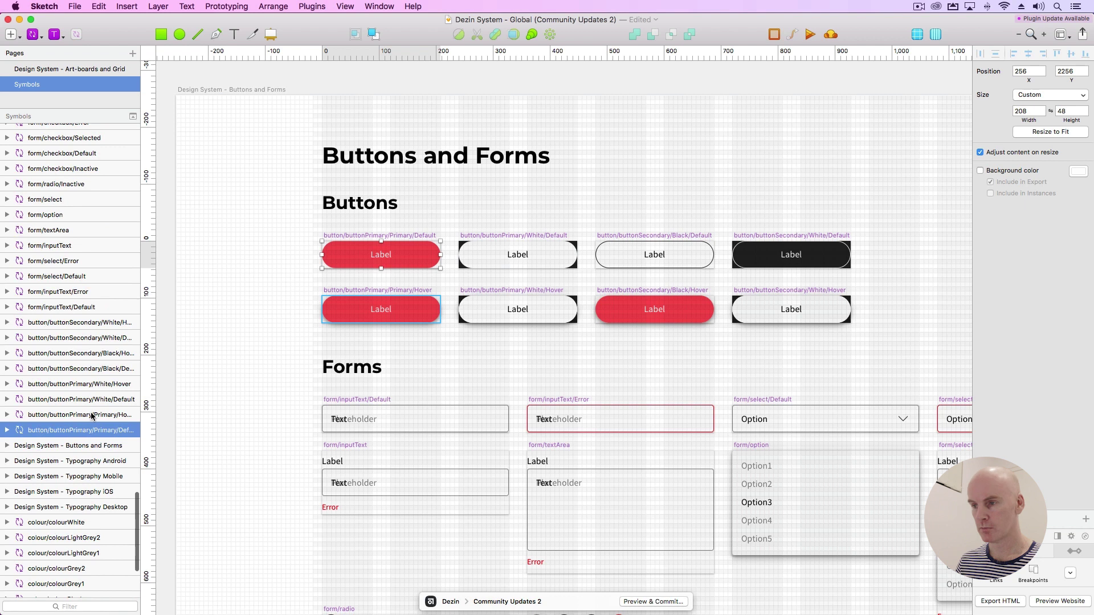
click(91, 417)
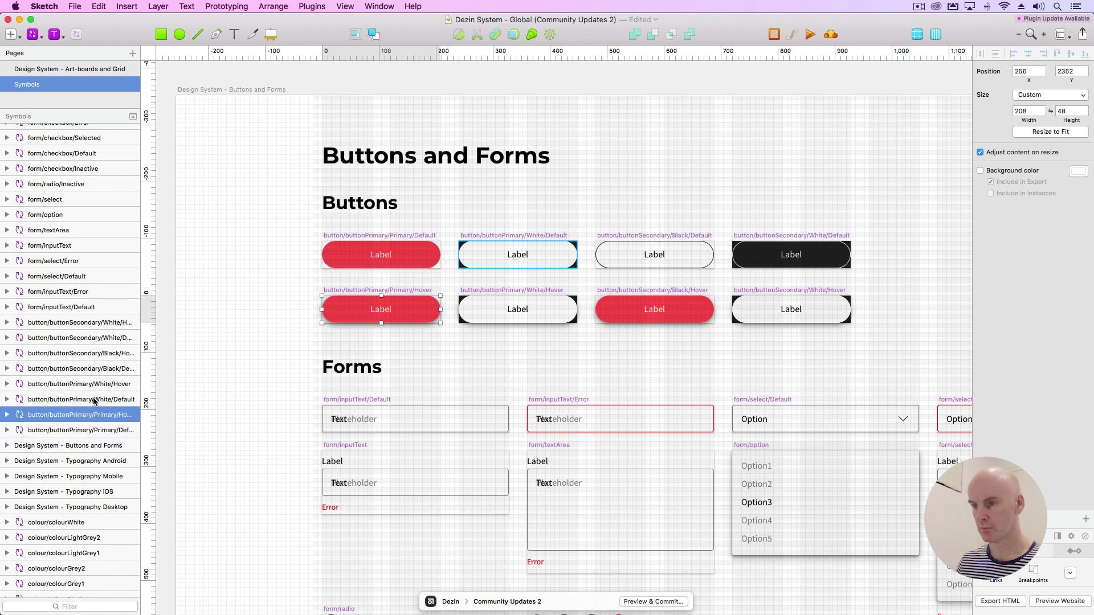
click(92, 401)
click(92, 384)
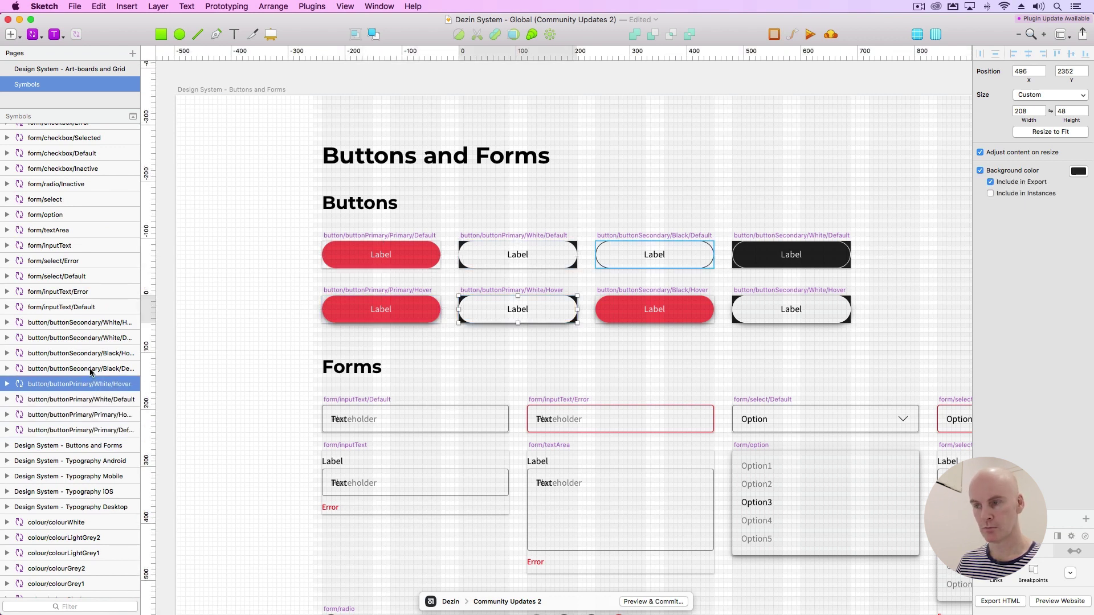
click(91, 369)
click(93, 354)
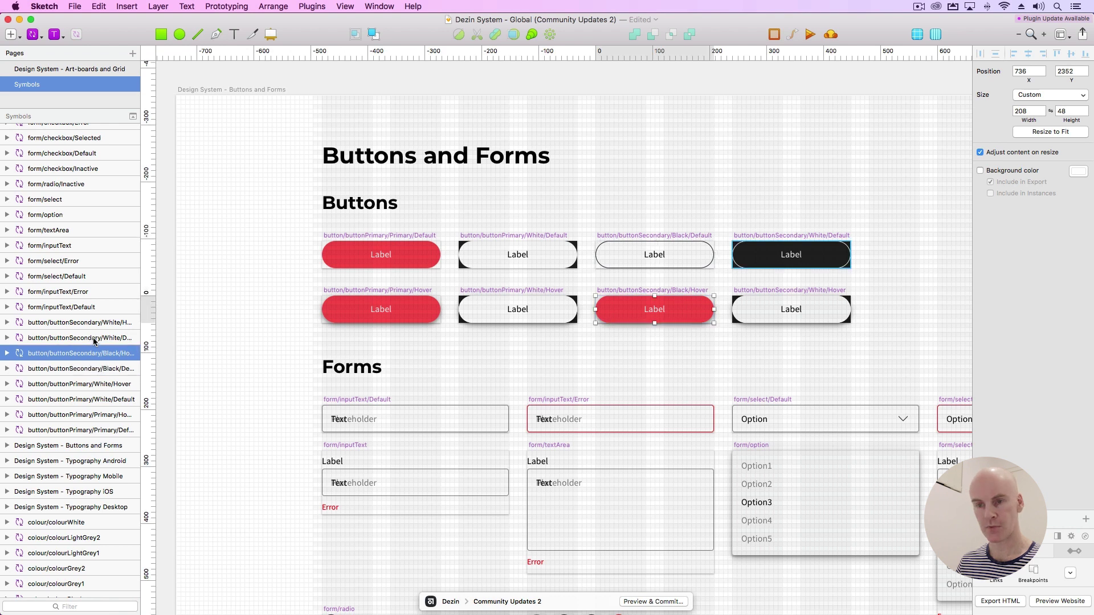
click(94, 339)
click(94, 322)
Step: Check the layer order of the form symbols, from form/inputText/Default through form/select to form/radio/Inactive, against the Forms section
scroll(416, 322, down, 5)
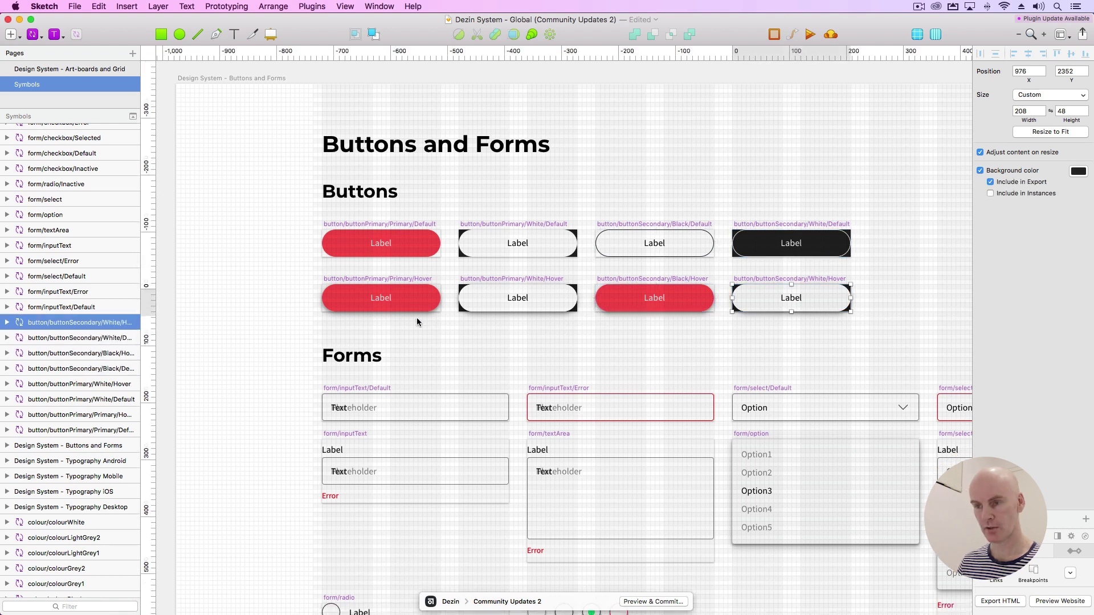
click(356, 341)
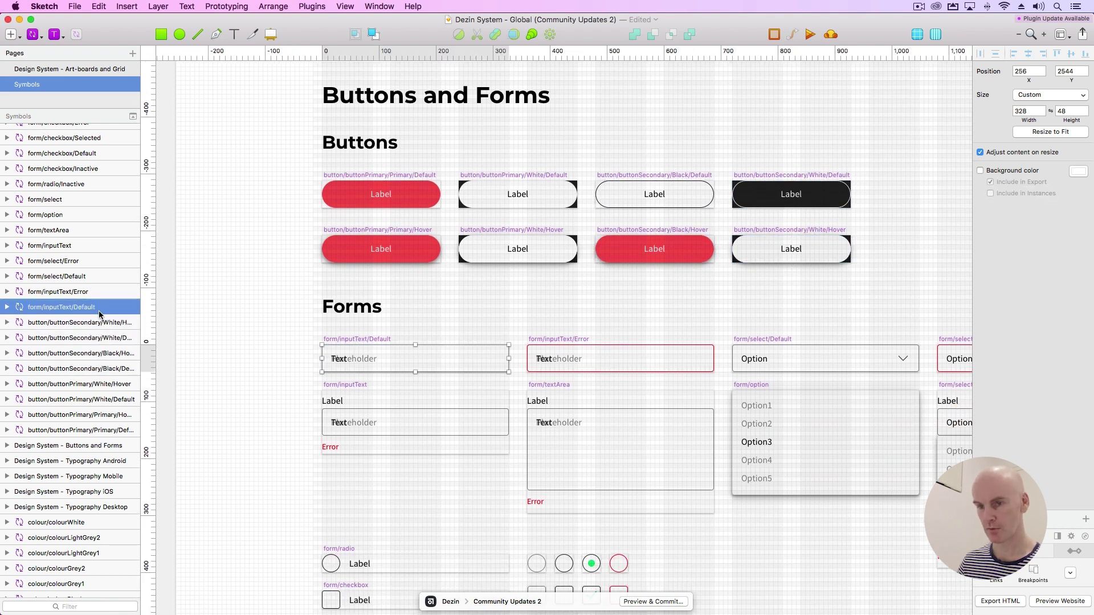
click(89, 292)
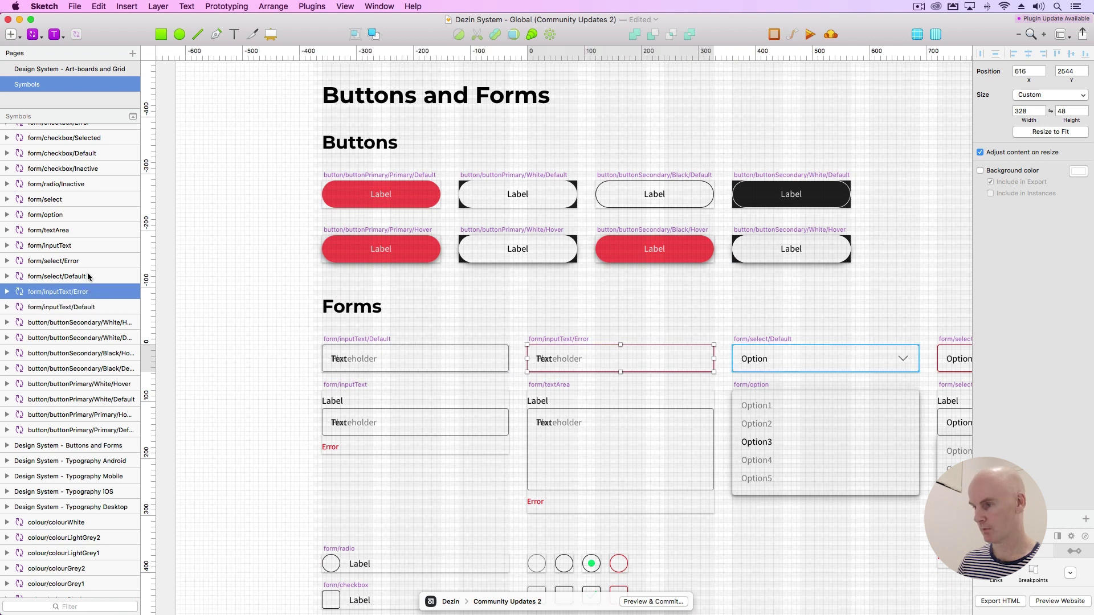
click(89, 277)
scroll(459, 302, down, 4)
scroll(459, 302, right, 6)
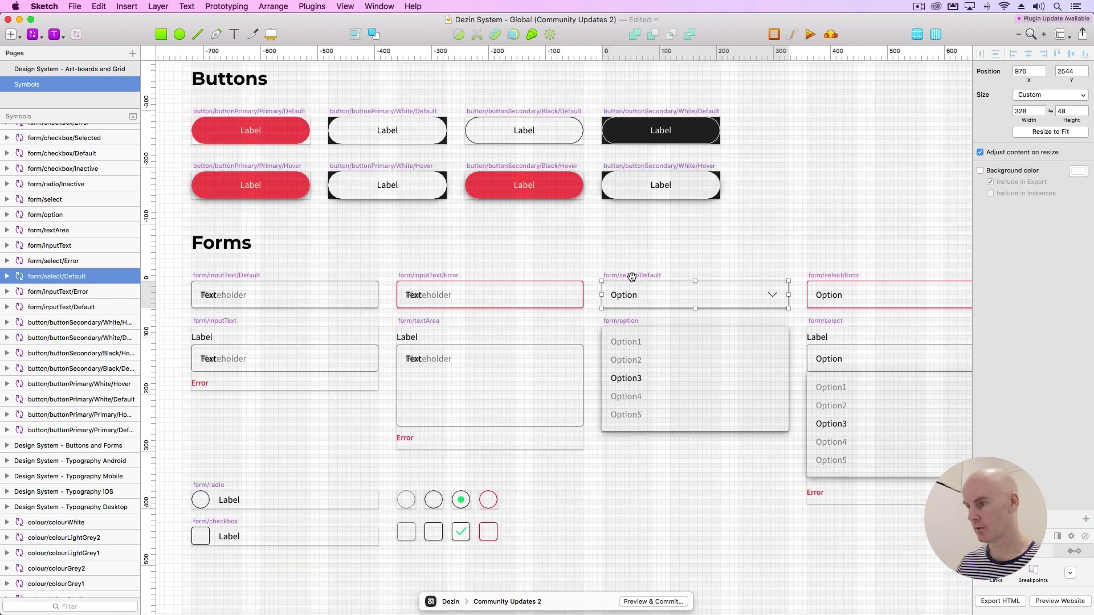
click(83, 264)
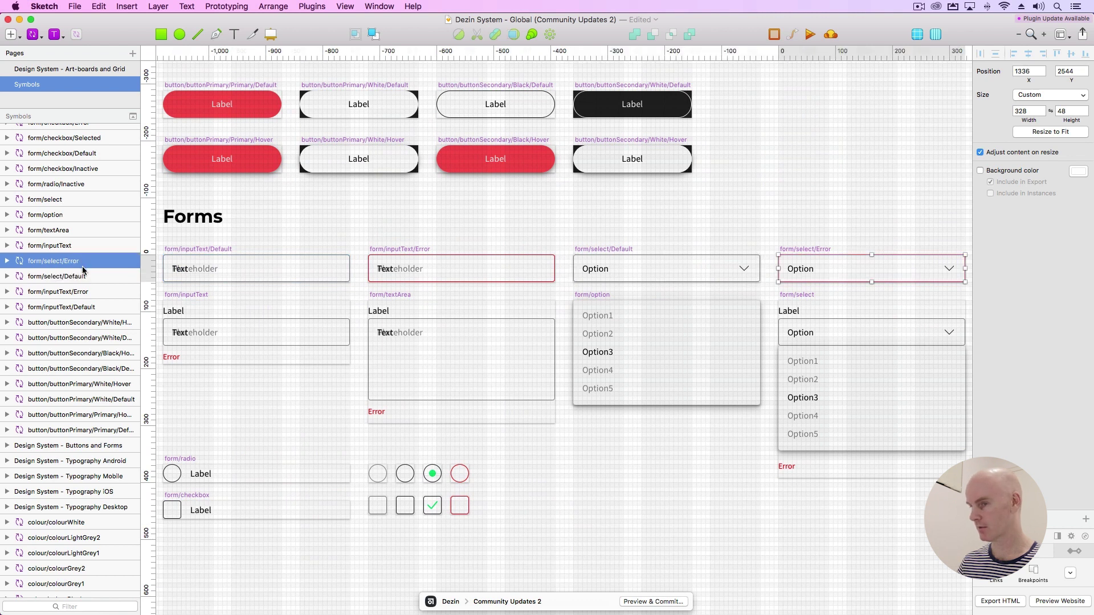
click(79, 246)
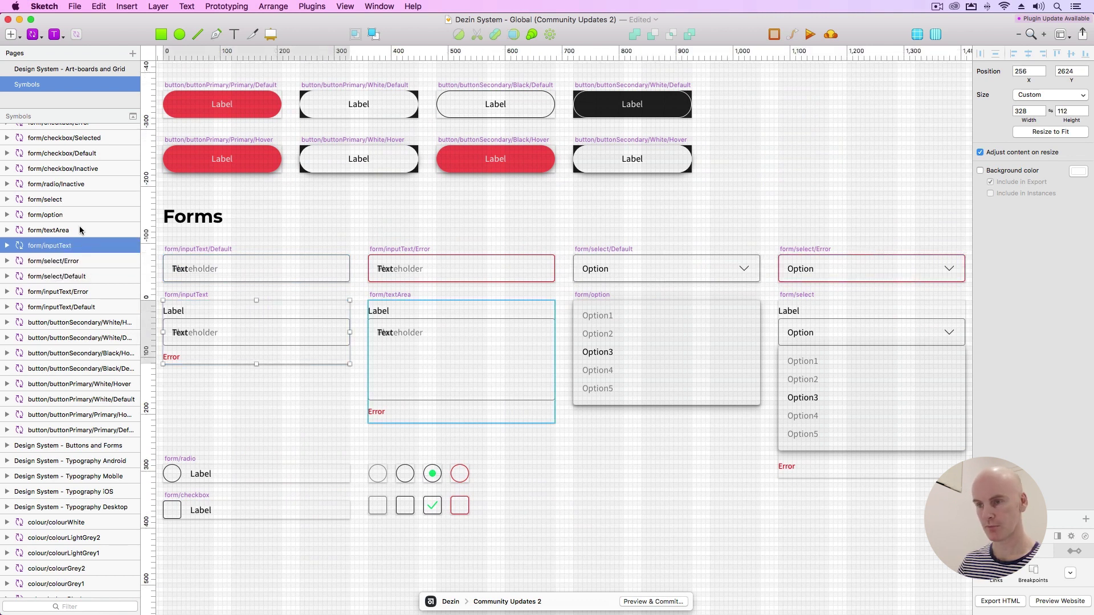
click(80, 228)
click(84, 215)
click(83, 198)
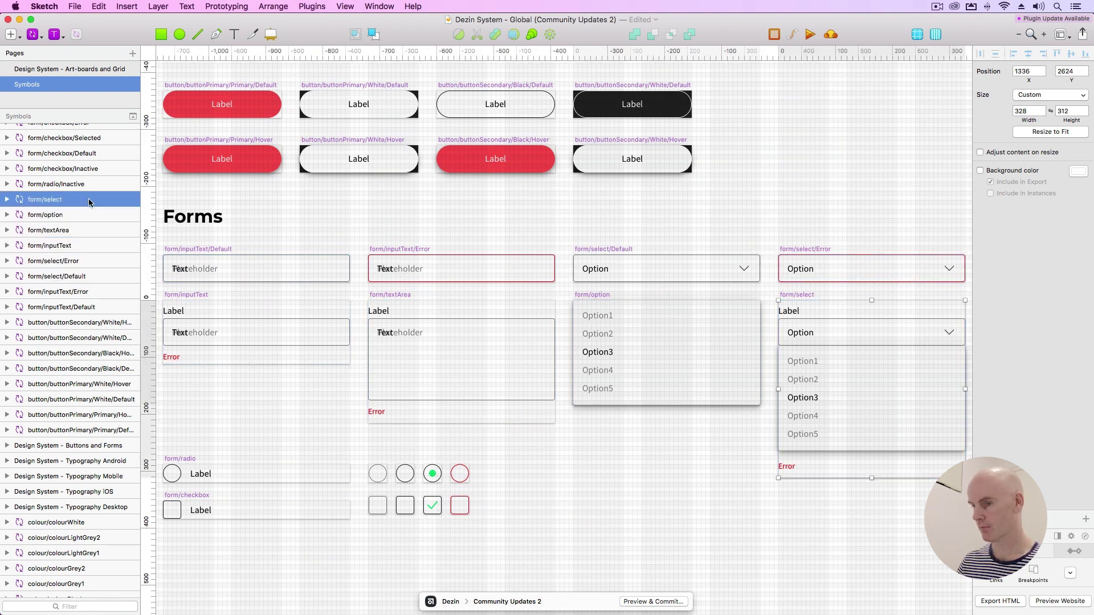
click(73, 185)
Step: Move the form/checkbox and form/radio symbols between form/radio/Inactive and form/select in the layer order
scroll(77, 208, up, 5)
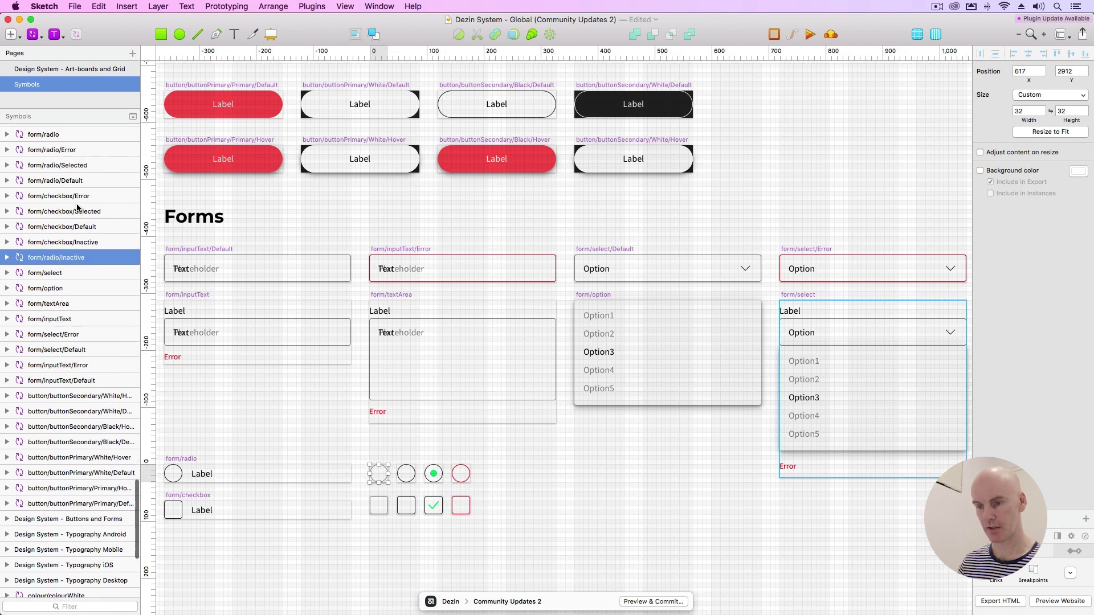
scroll(71, 233, up, 5)
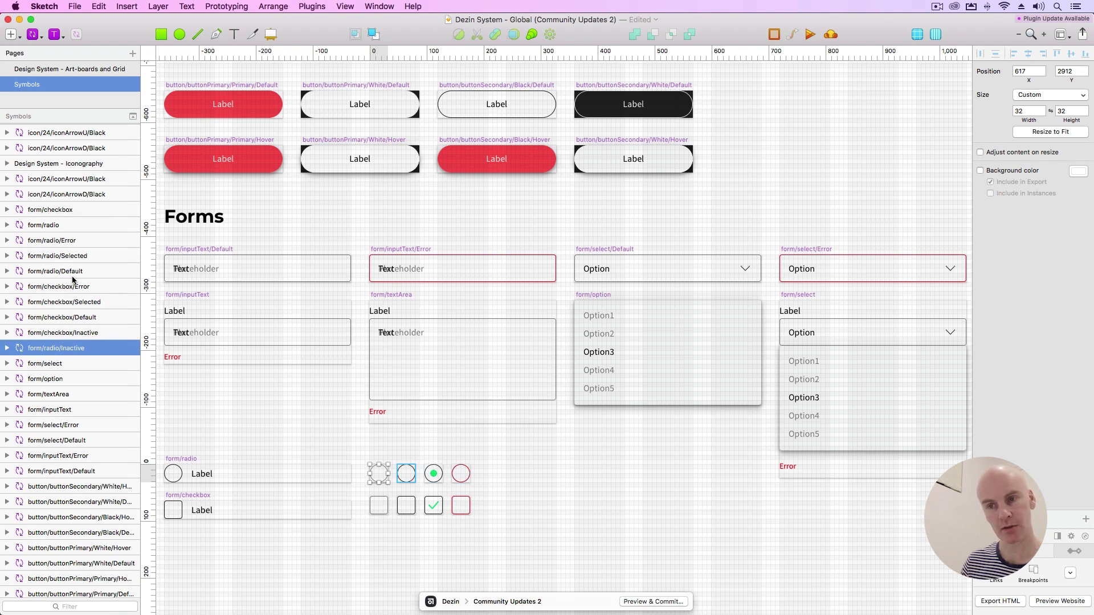
click(51, 210)
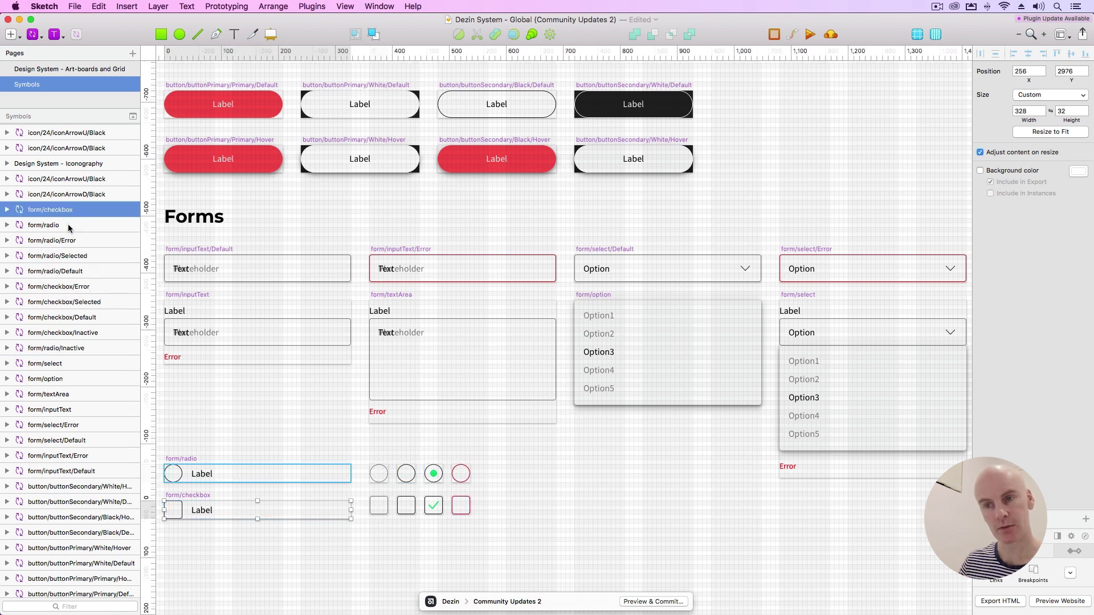
shift+click(51, 225)
drag(66, 212, 72, 351)
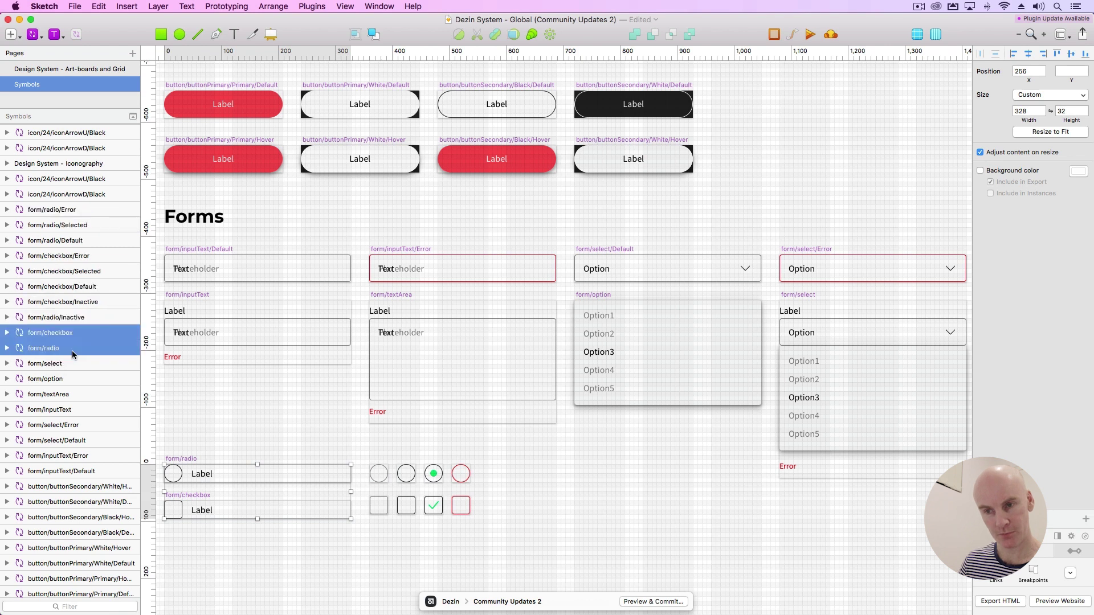
Step: Move the form/radio Error, Selected and Default symbols below form/checkbox/Inactive, directly above form/radio/Inactive
click(67, 319)
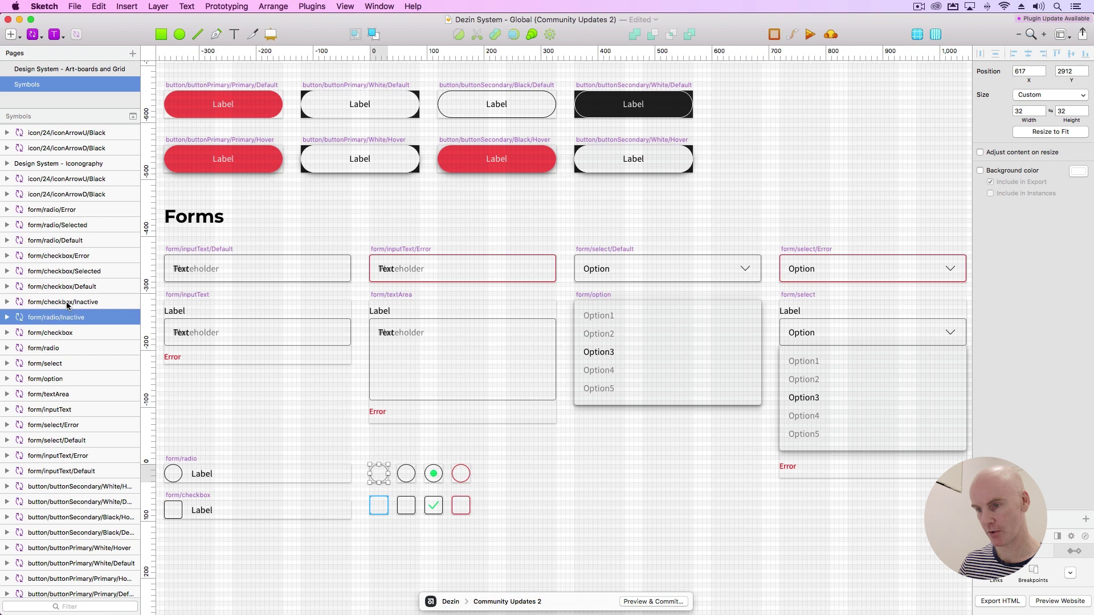
click(67, 303)
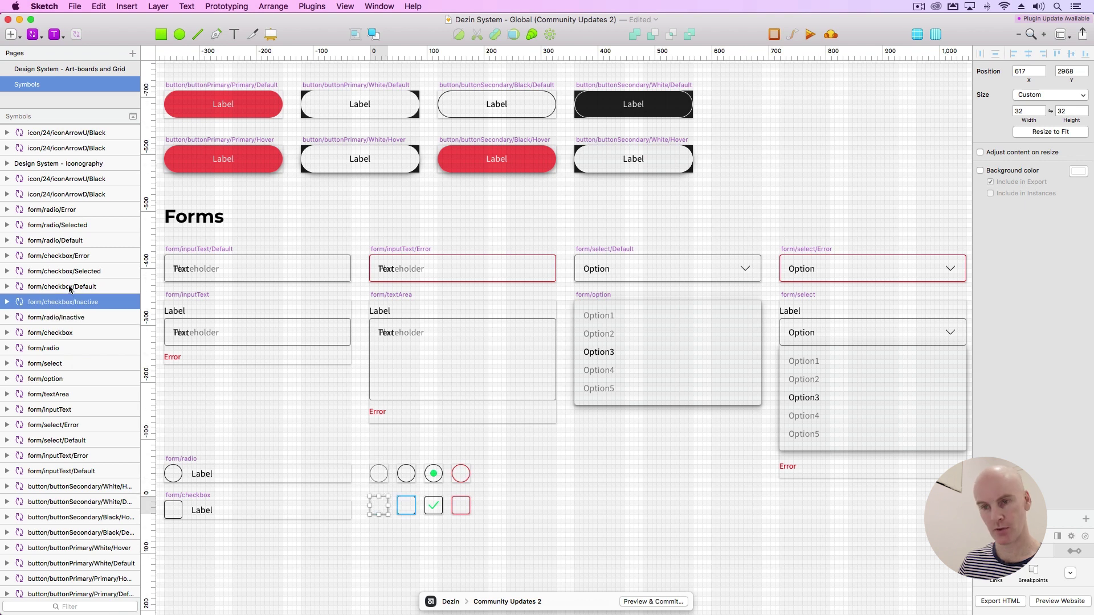
click(70, 286)
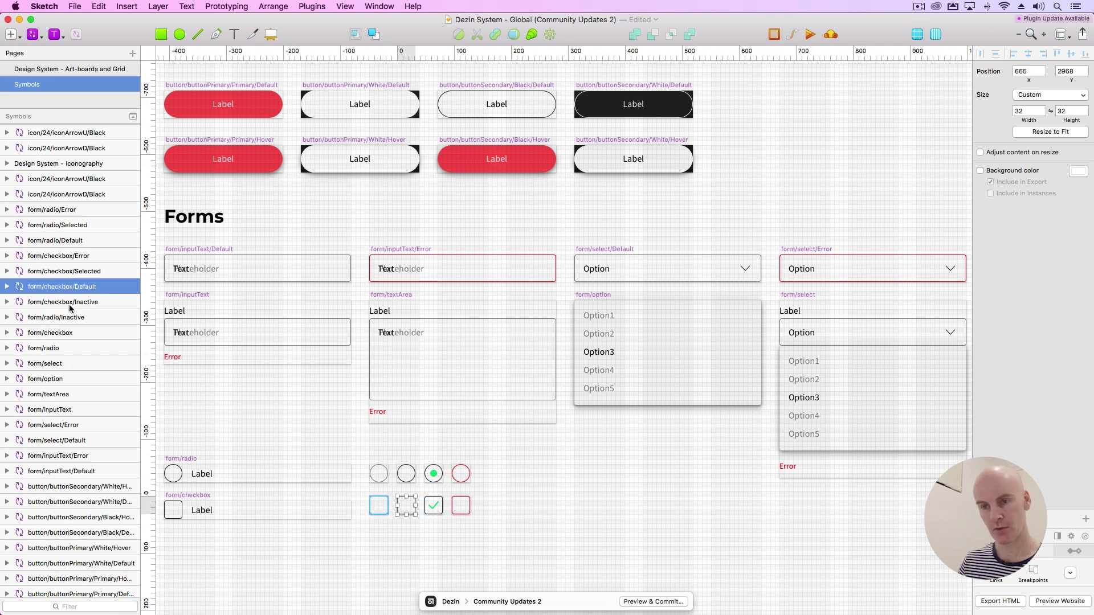
click(68, 314)
click(67, 303)
click(67, 314)
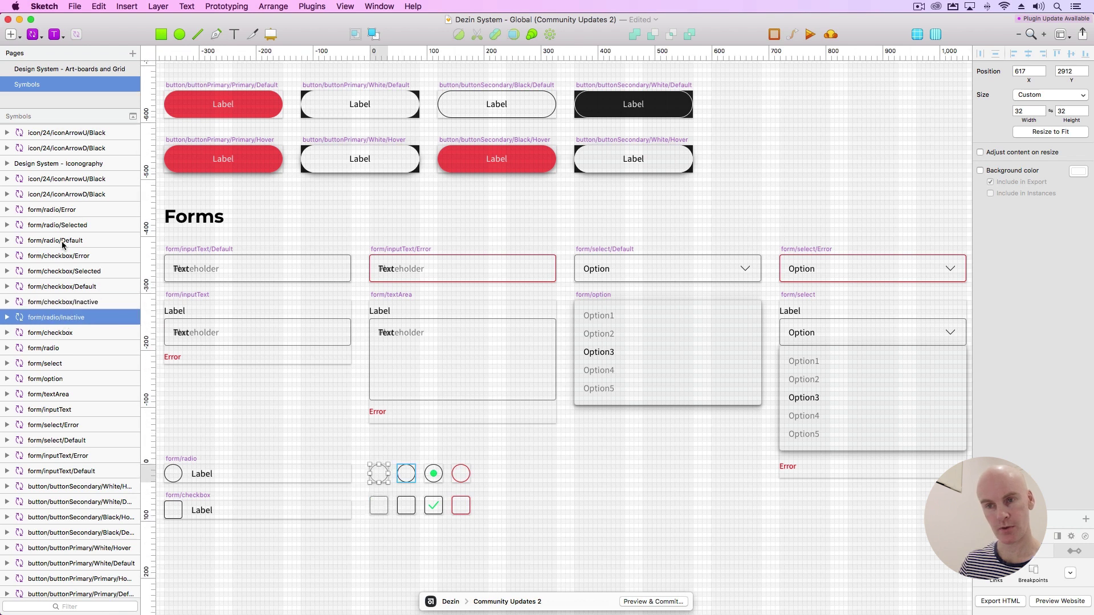
click(61, 215)
key(shift+Down)
key(shift+Down)
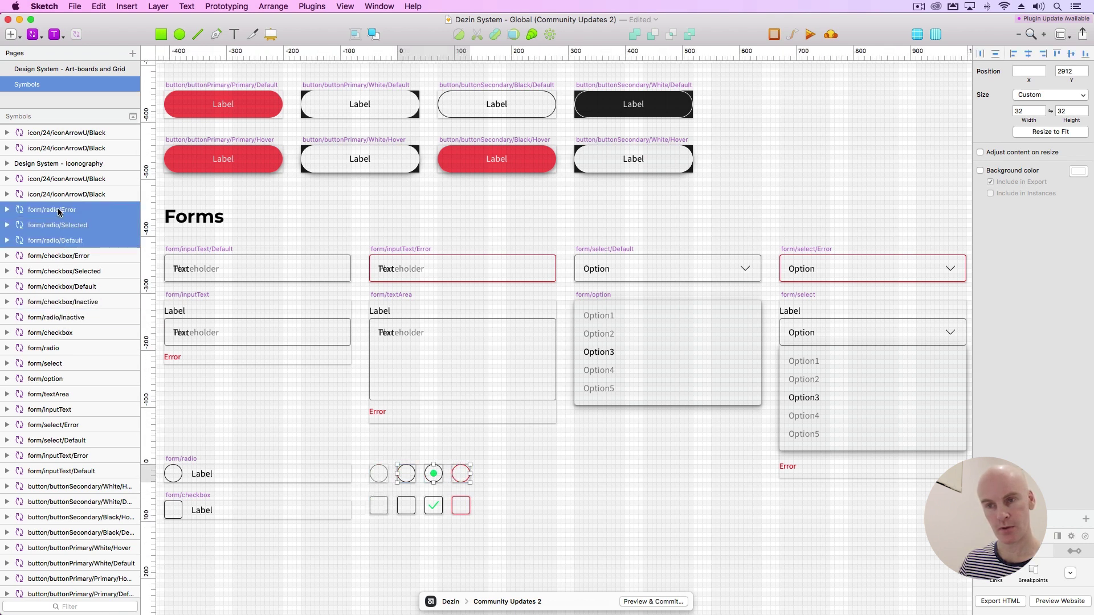
drag(55, 213, 63, 311)
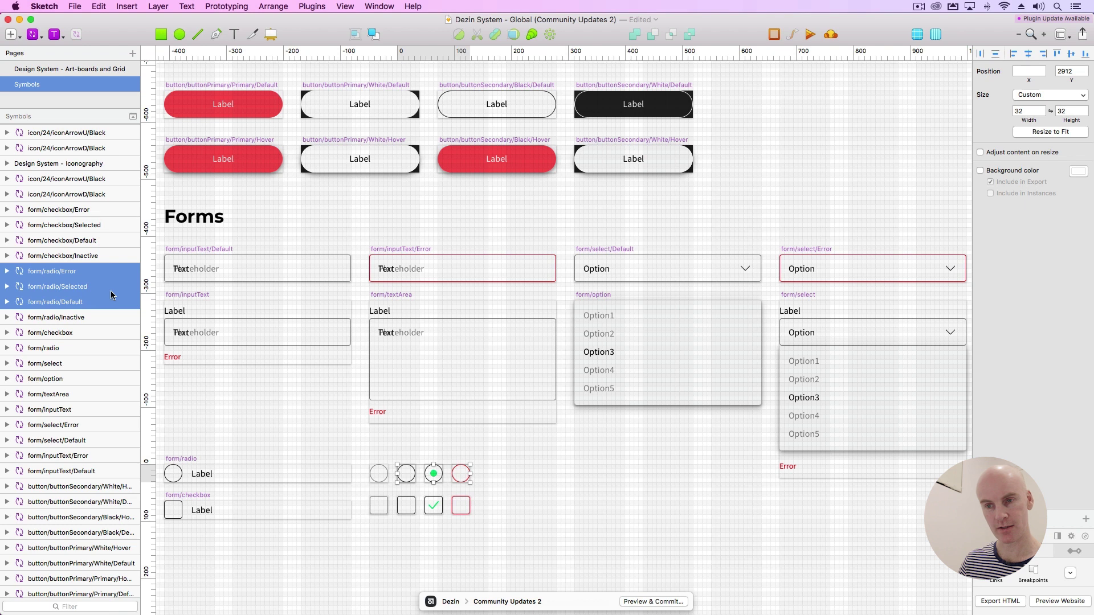
Step: Check the order of the radio and checkbox state symbols and of the icon/24 arrow symbols listed above them
click(66, 319)
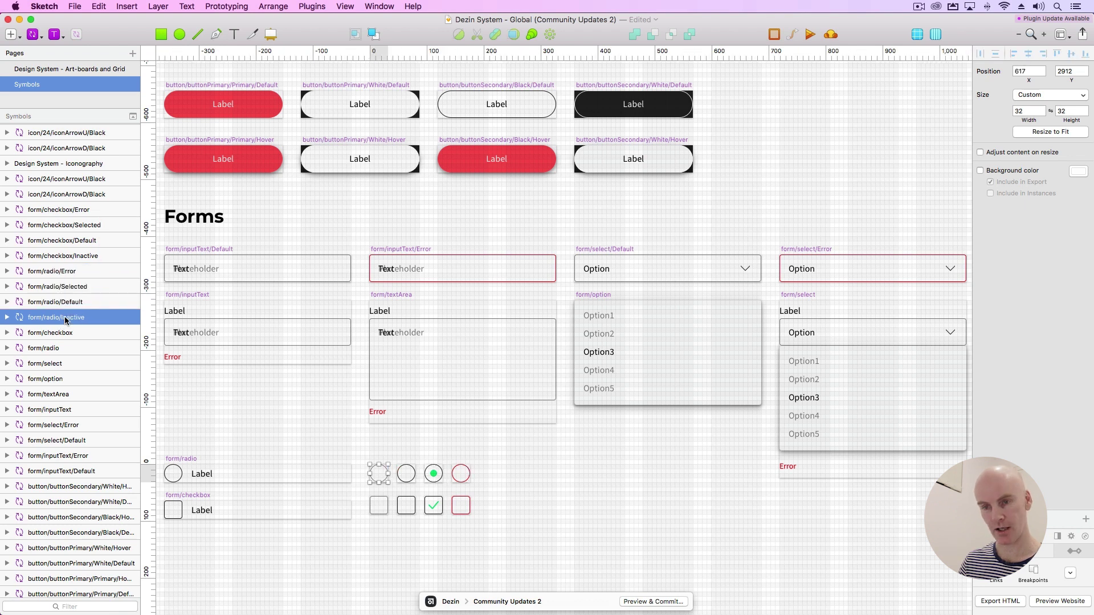
click(70, 259)
click(83, 240)
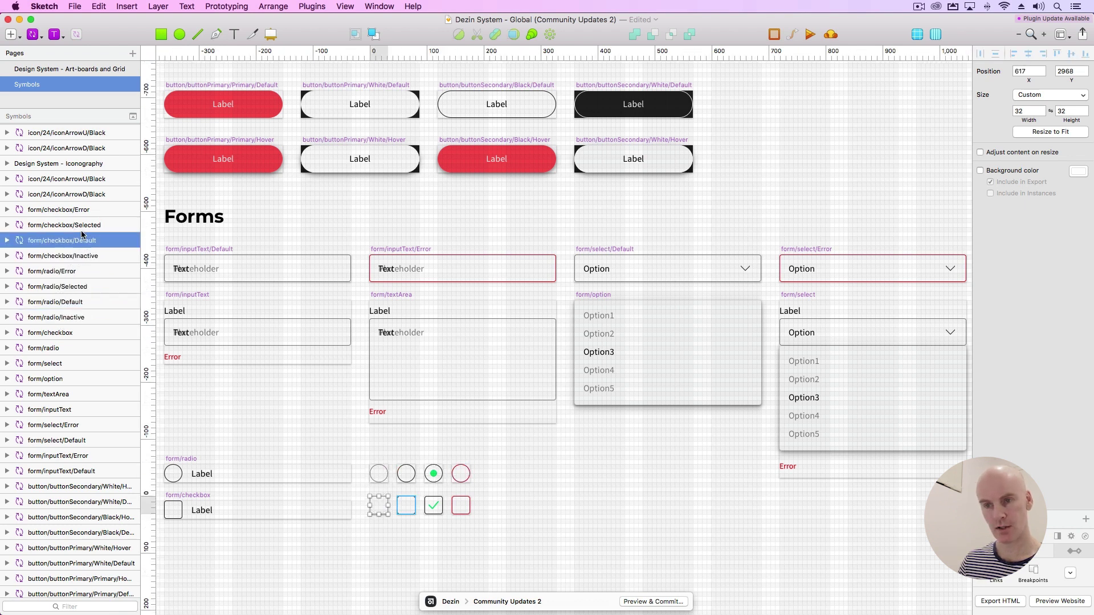
click(83, 226)
click(75, 210)
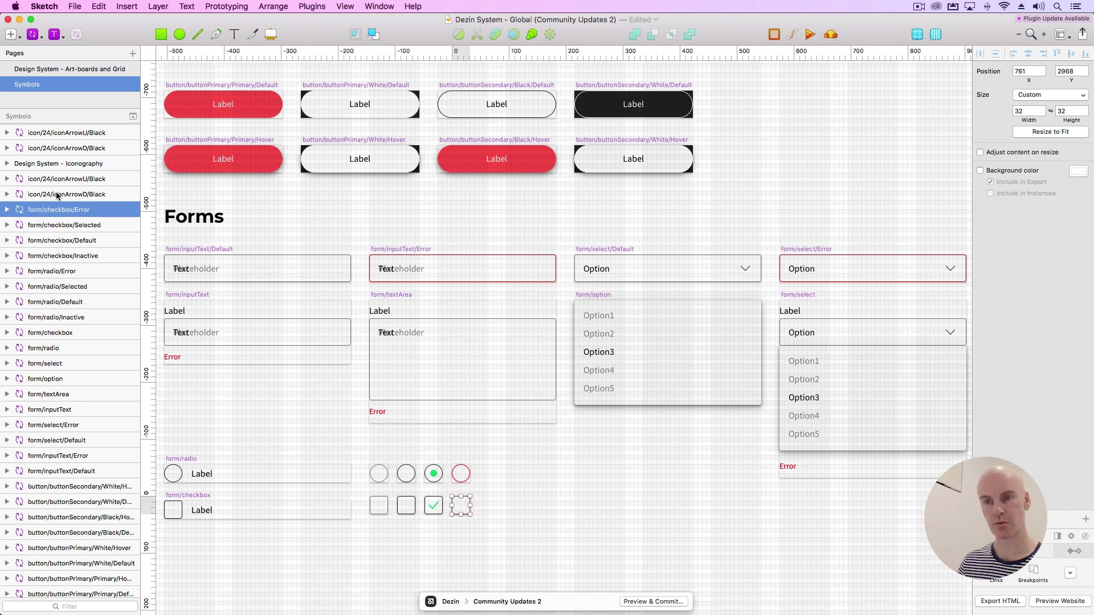
click(57, 194)
scroll(69, 228, up, 3)
shift+click(70, 249)
drag(62, 243, 60, 224)
click(553, 234)
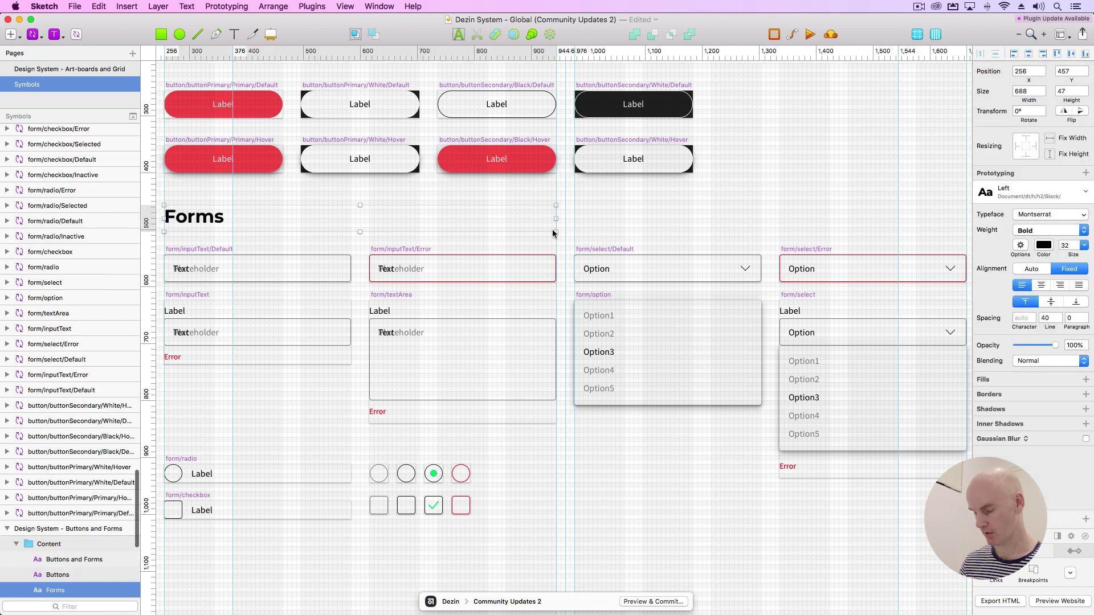
Step: Go to the Iconography artboard and locate its first black 16px and 24px down-arrow icons in the layer order
key(super+minus)
scroll(515, 258, right, 7)
scroll(515, 259, right, 5)
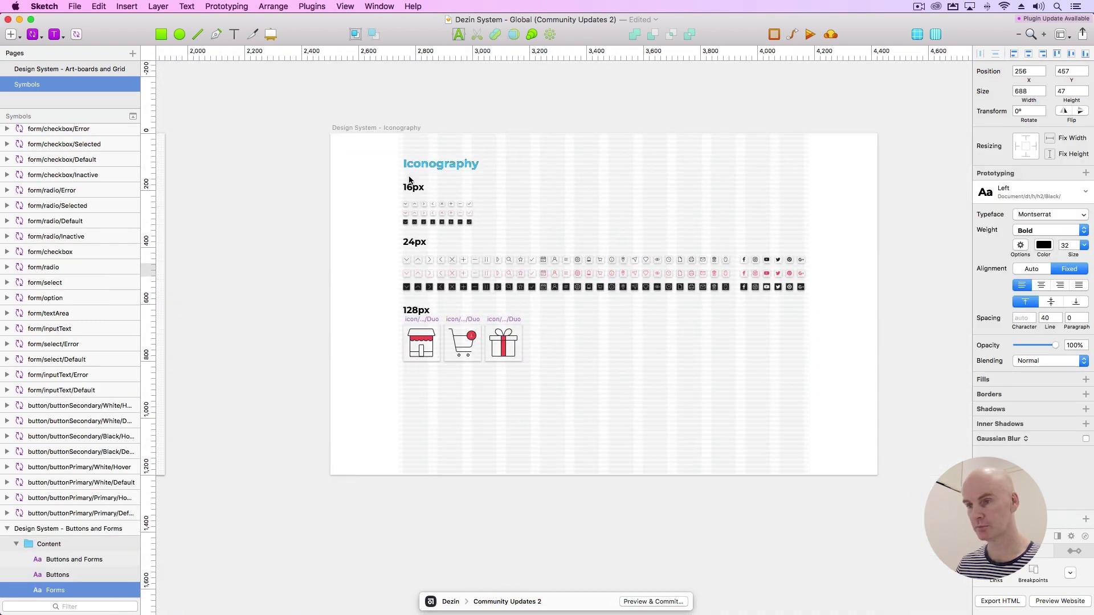
click(406, 201)
key(super+plus)
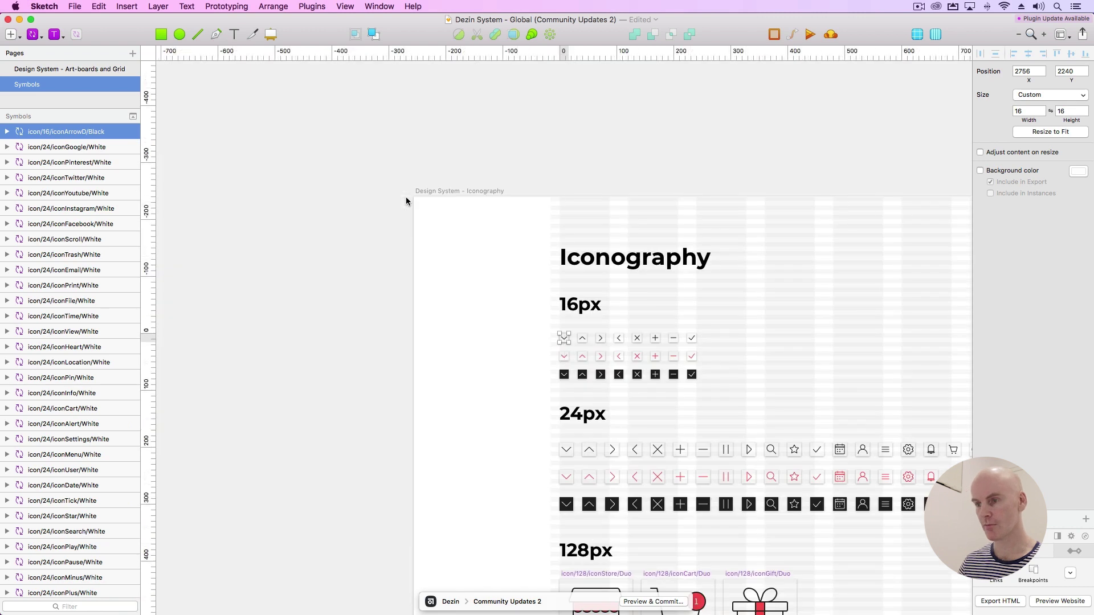
scroll(57, 222, up, 2)
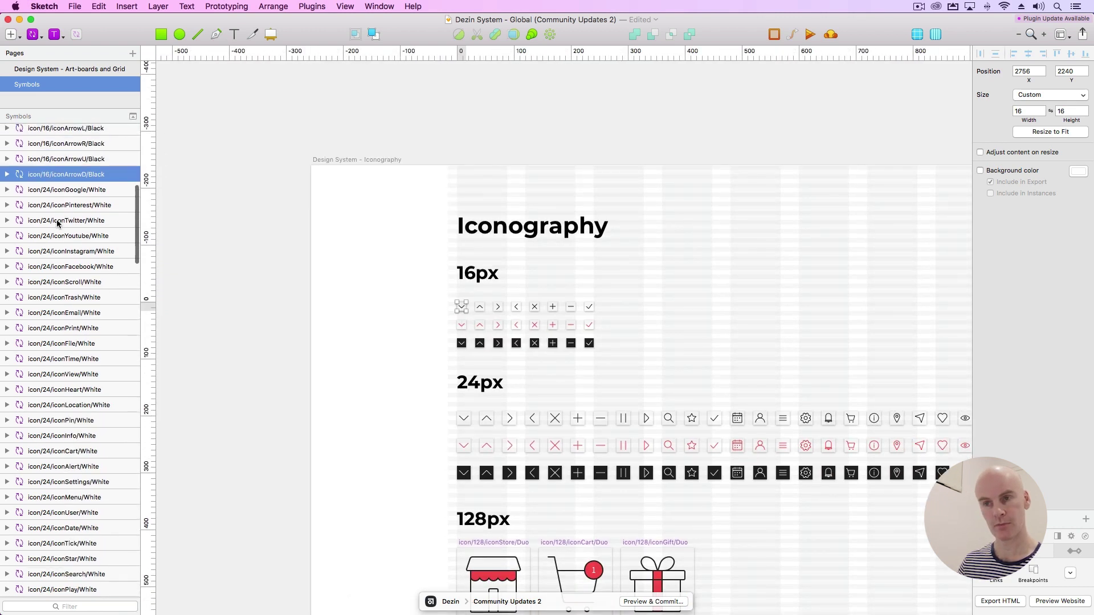
scroll(278, 323, right, 5)
click(325, 411)
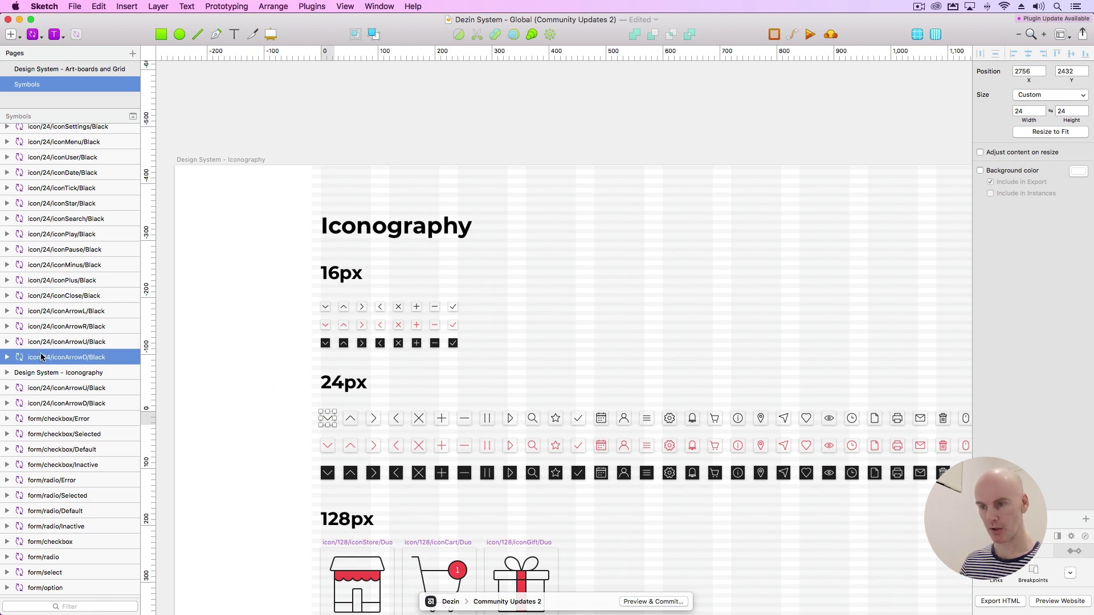
click(327, 301)
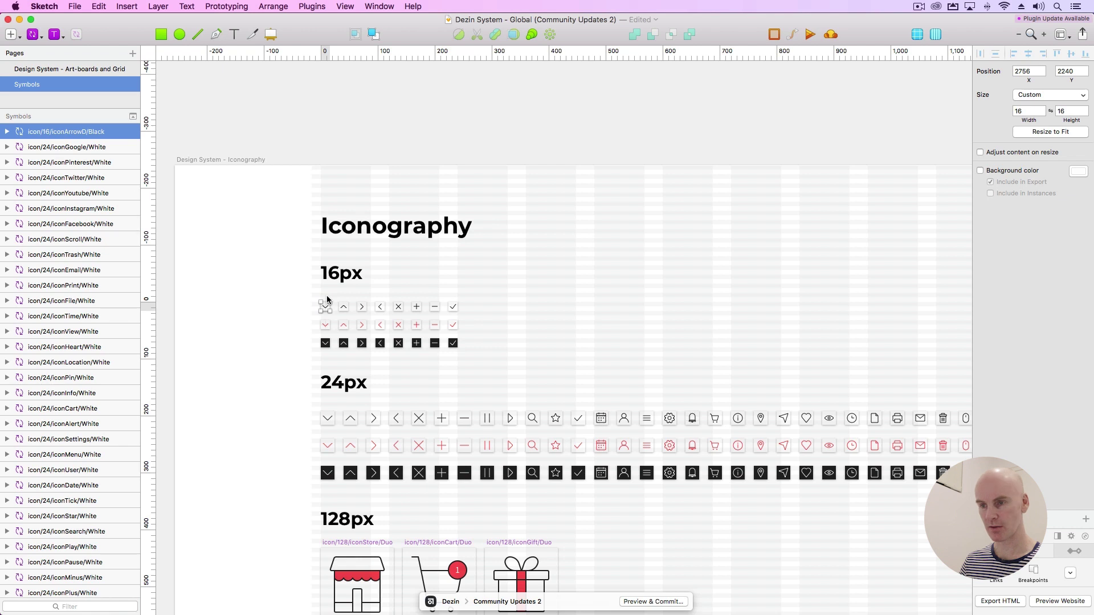
shift+click(344, 303)
shift+click(362, 305)
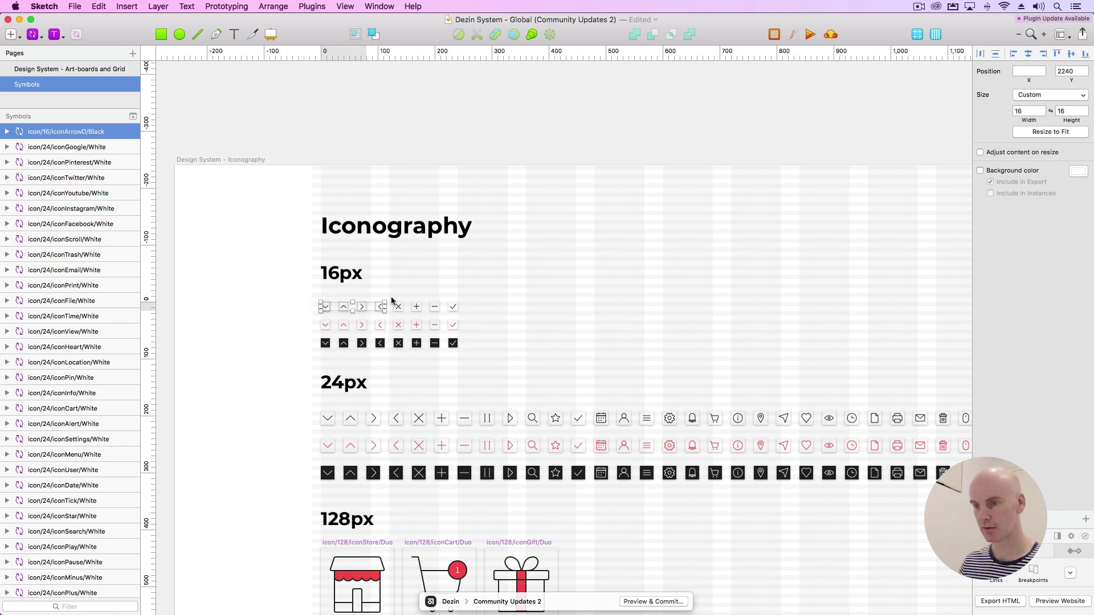
Step: Move all 16px icon symbols, from icon/16/iconTick/White to icon/16/iconArrowD/Black, below the 24px icons, directly above the Iconography artboard
click(325, 307)
scroll(39, 307, up, 10)
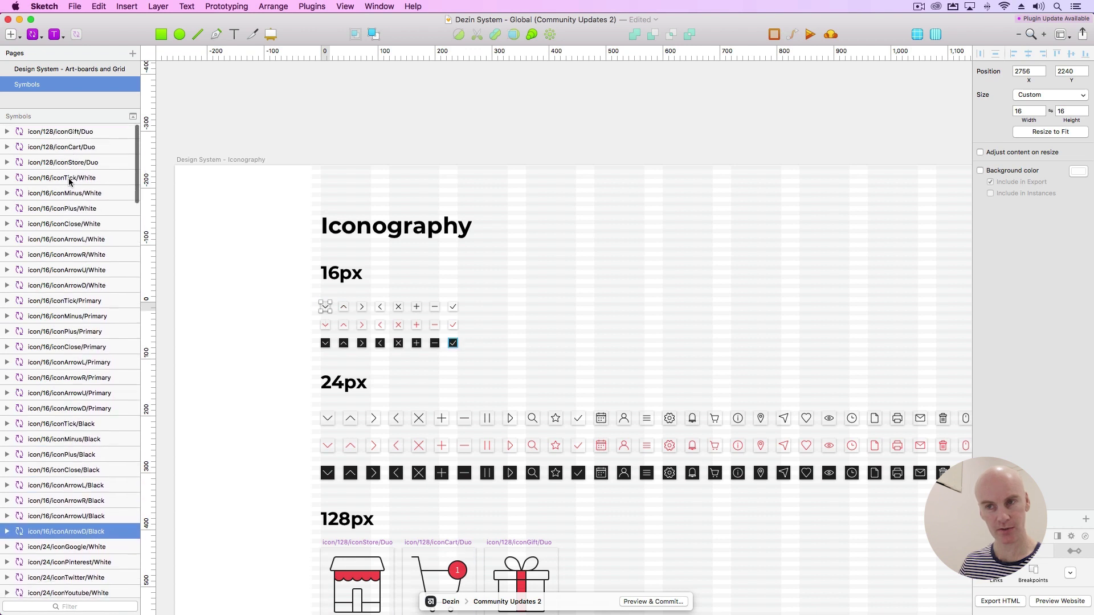
shift+click(69, 181)
scroll(57, 188, down, 10)
drag(62, 263, 68, 156)
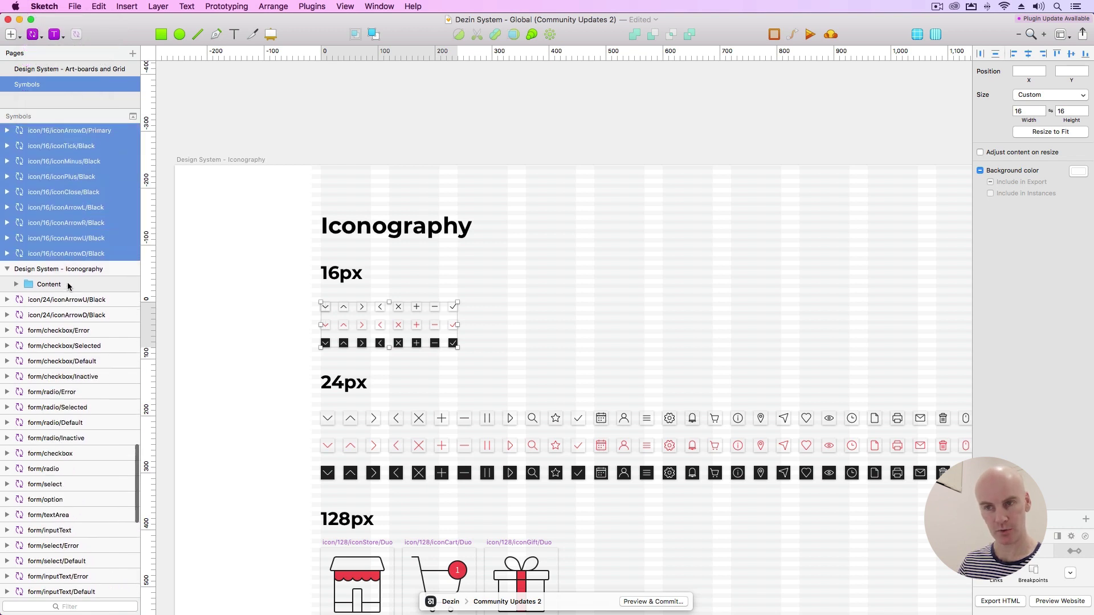
Step: Check the order of the 128px Duo icon symbols above the white 24px icons in the layer list
click(68, 285)
scroll(68, 287, up, 20)
scroll(74, 279, up, 10)
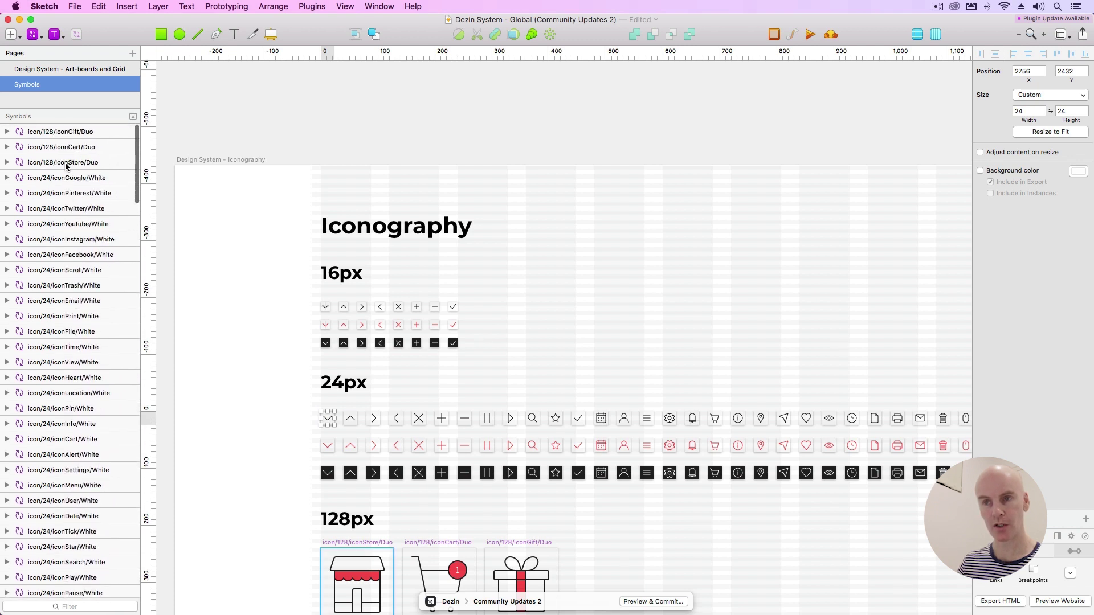
click(67, 164)
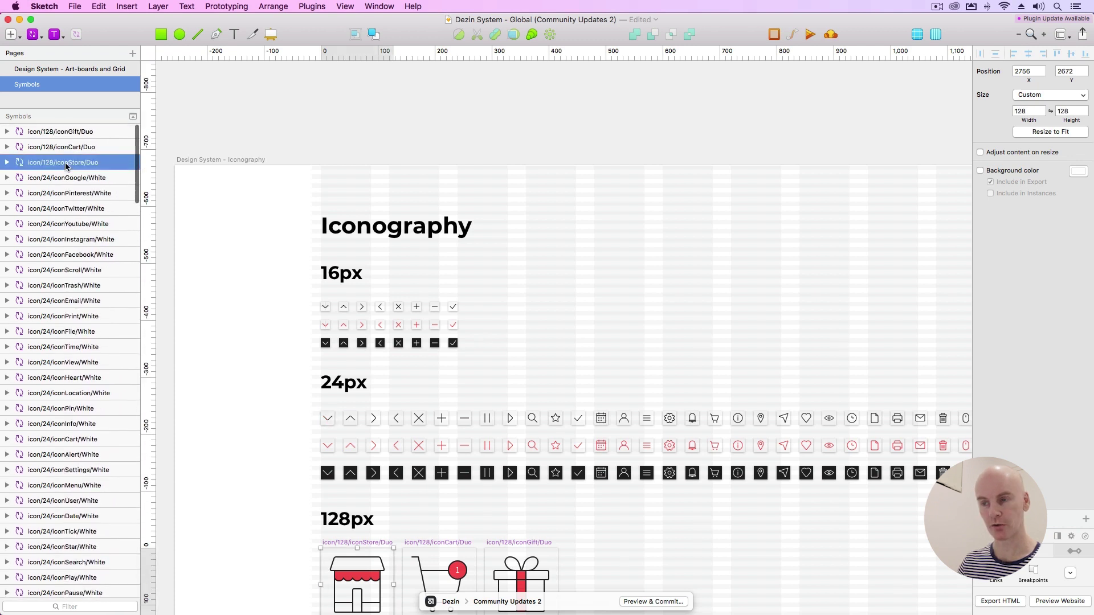
Step: Check the layer order of the 16px Black and Primary icon symbols against their order on the Iconography artboard
click(324, 306)
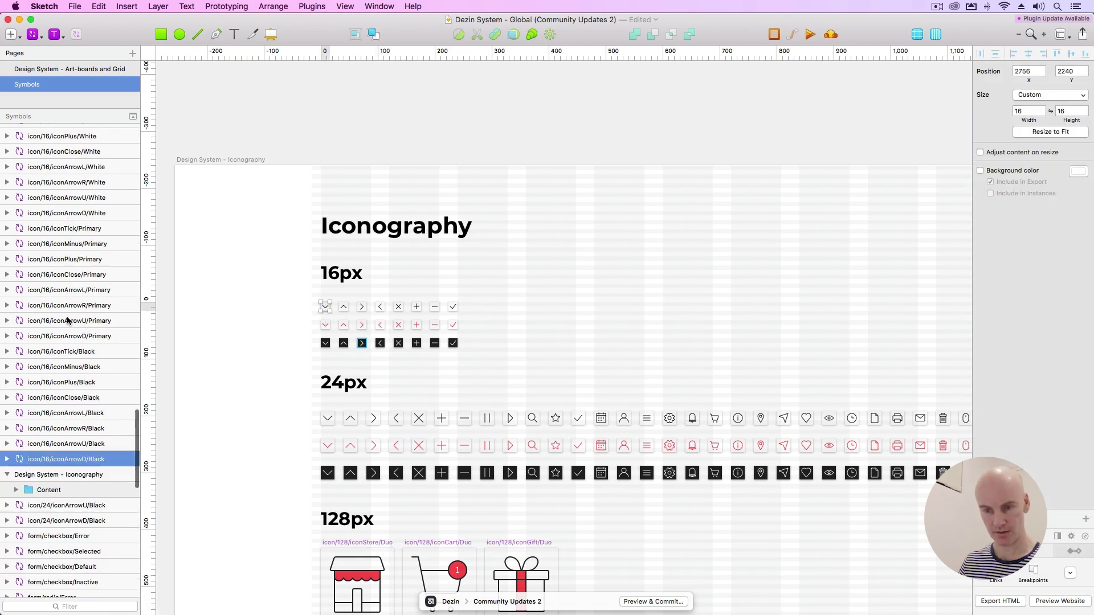
click(345, 301)
click(362, 306)
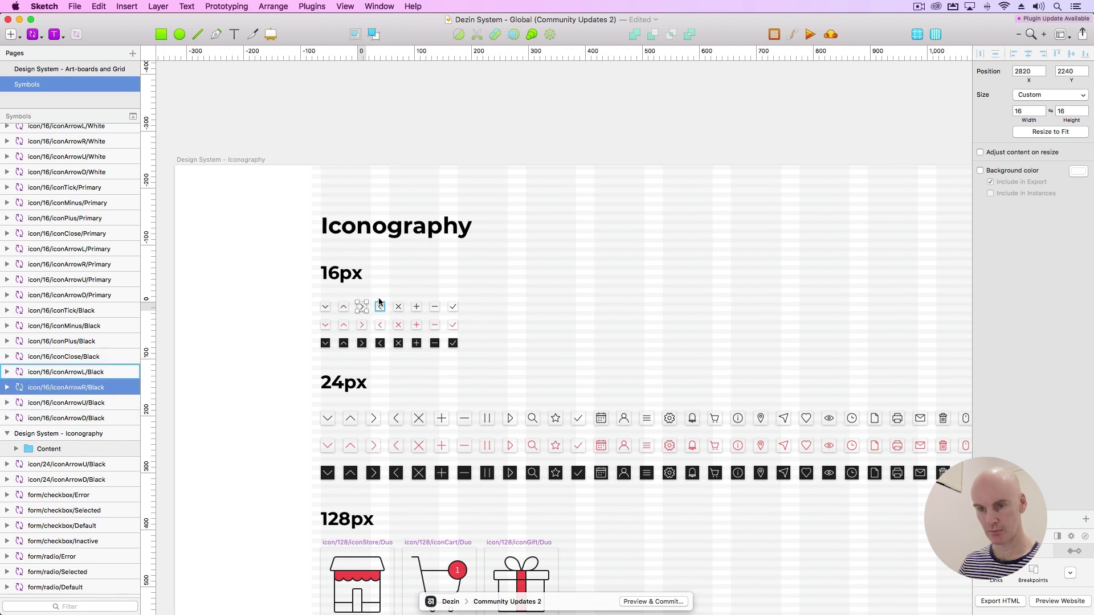
click(380, 306)
click(397, 304)
click(417, 304)
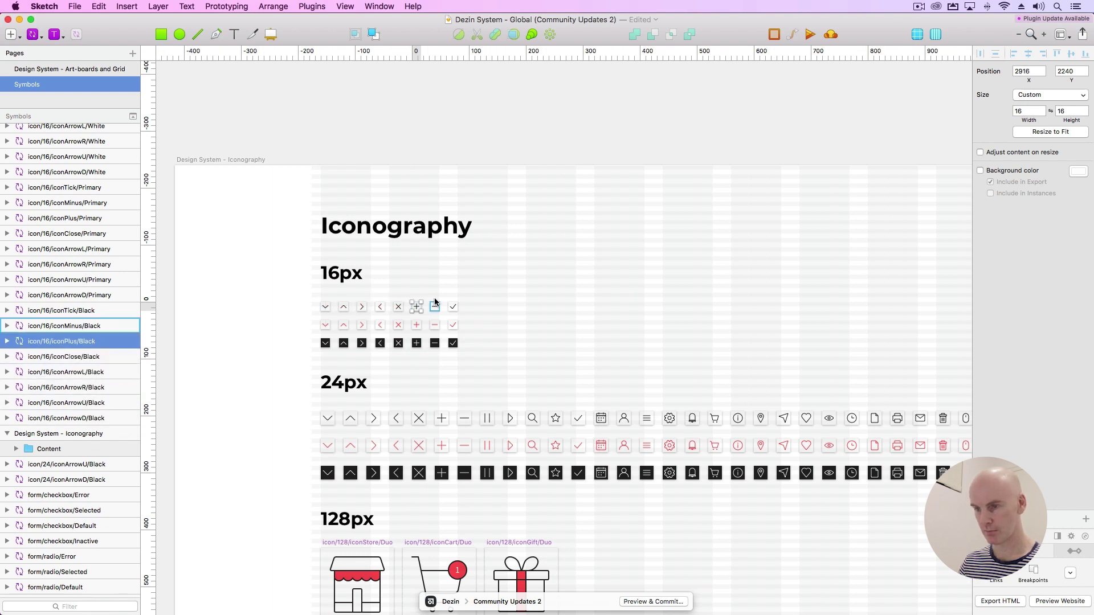
click(435, 304)
click(453, 305)
click(326, 323)
click(343, 323)
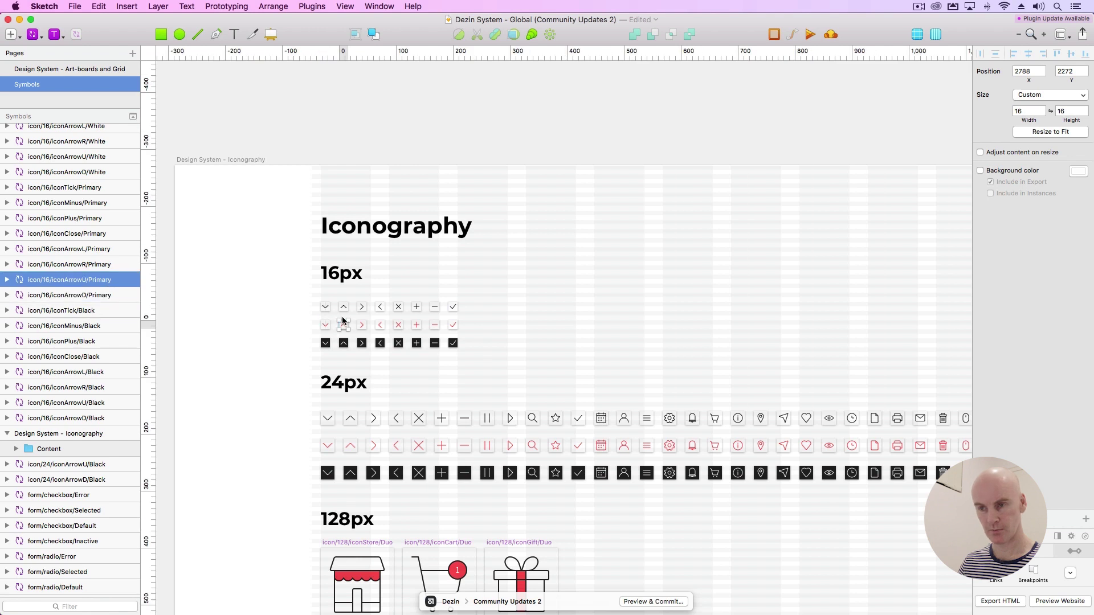
Step: Check the layer order of the 24px Black icon symbols, from the down arrow onward, against the Iconography artboard
click(328, 419)
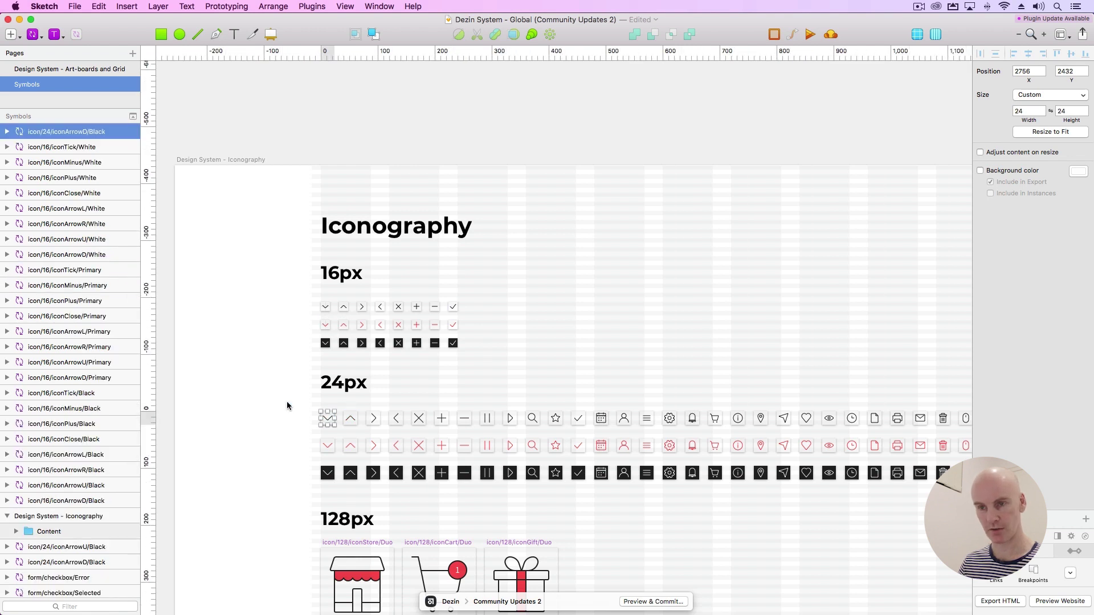
scroll(78, 362, up, 5)
click(374, 415)
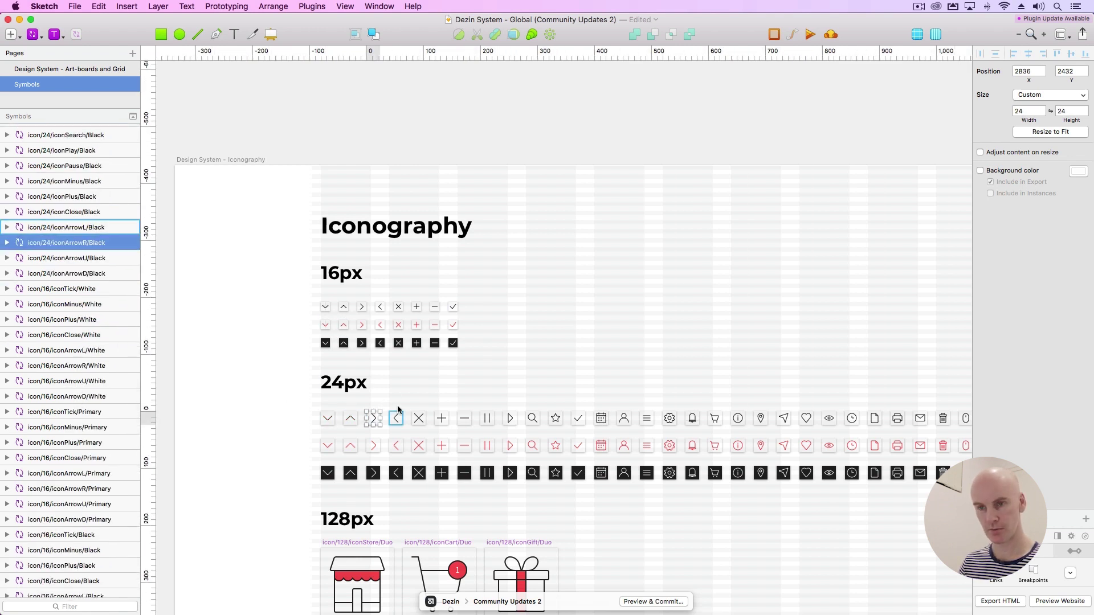
click(398, 410)
click(418, 407)
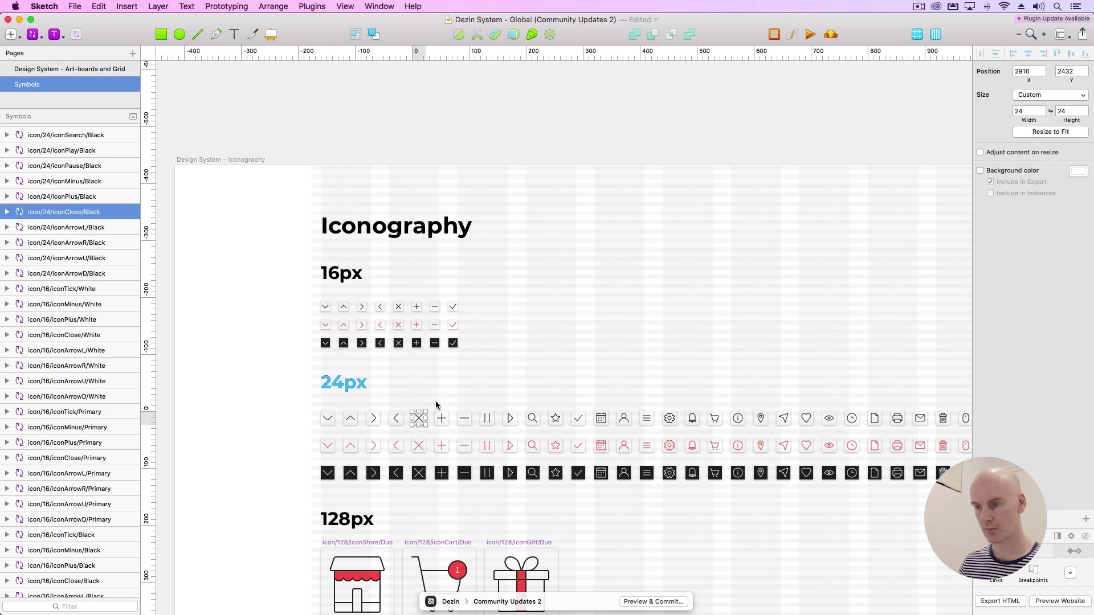
click(463, 408)
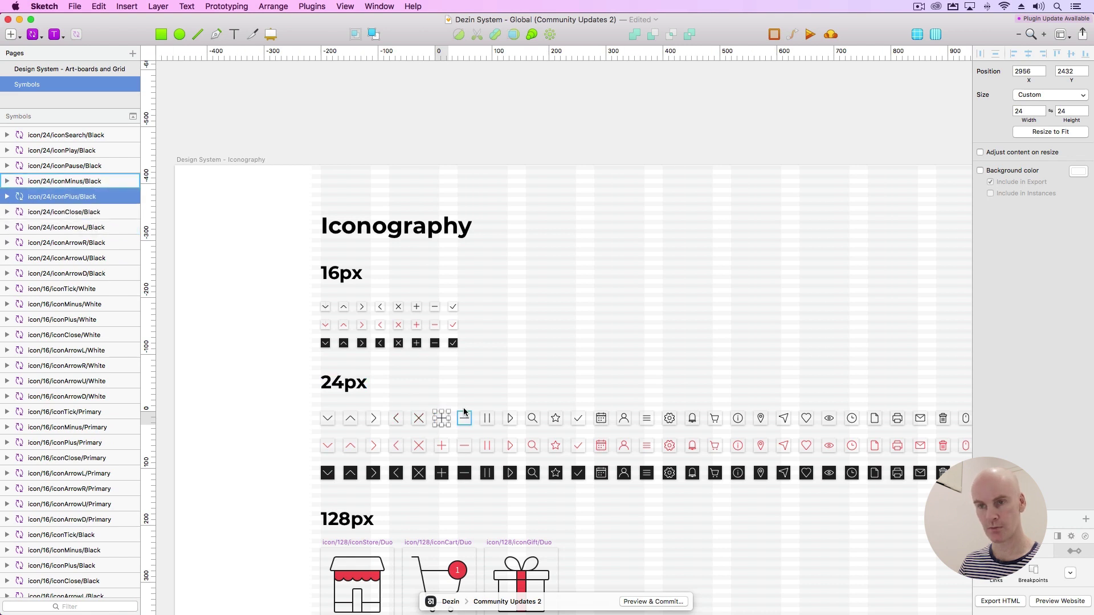
Step: Check the layer order of the 24px White arrow icon symbols against their row on the Iconography artboard
click(330, 469)
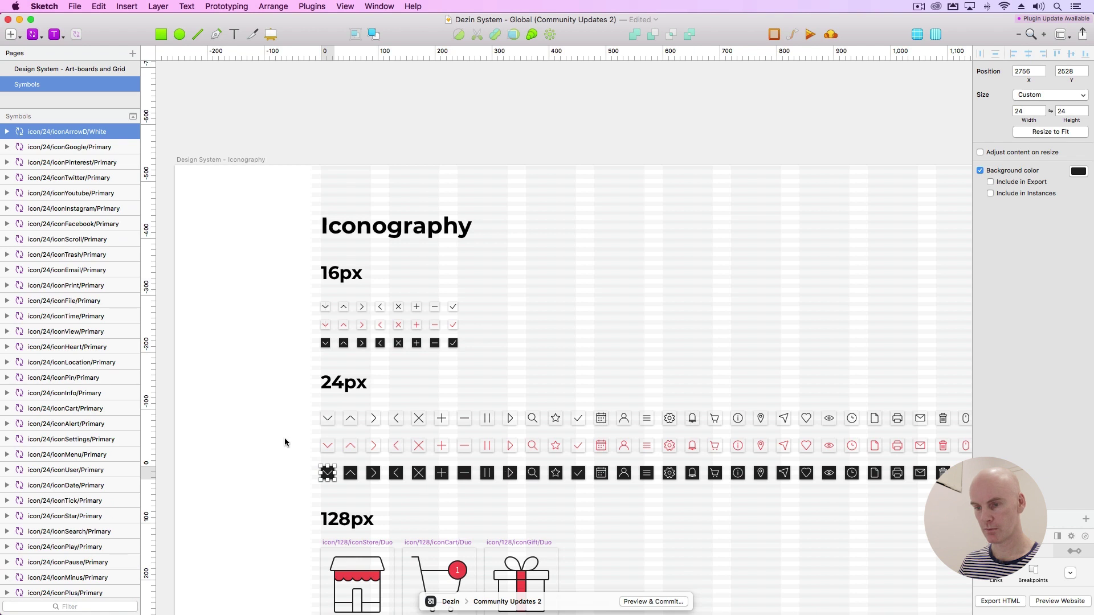
click(349, 465)
scroll(66, 356, up, 5)
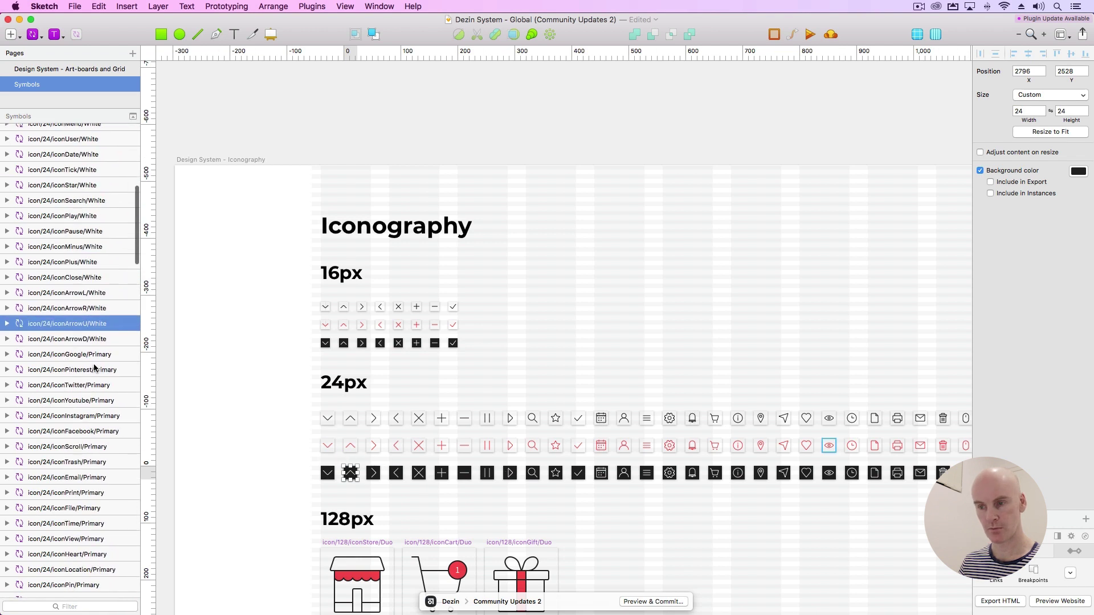
click(373, 472)
click(396, 465)
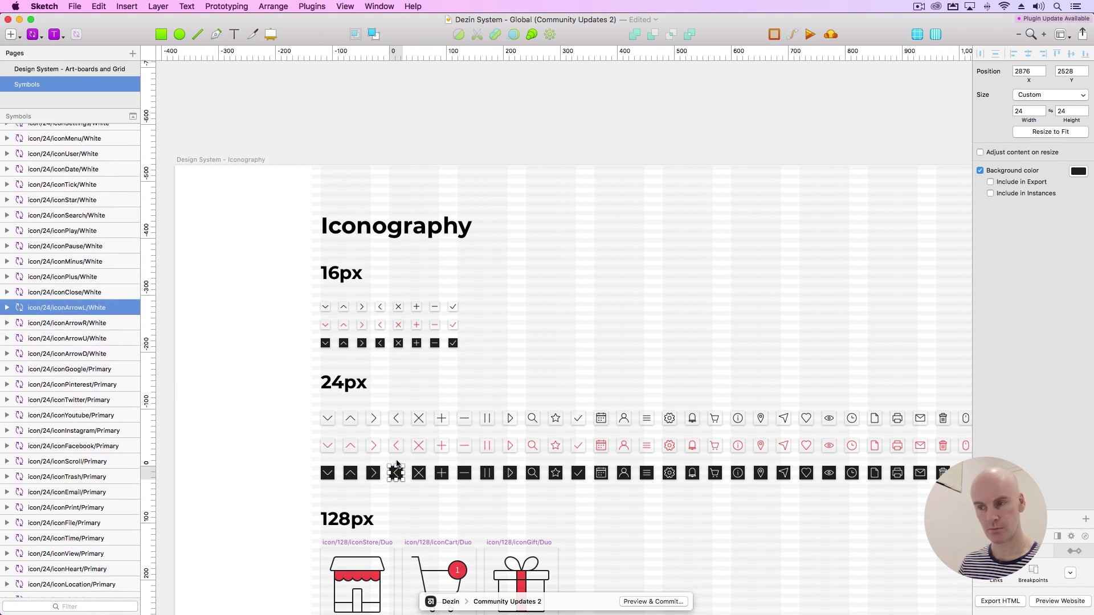
Step: Hide the layout columns on the Buttons and Forms artboard
click(555, 292)
key(super+minus)
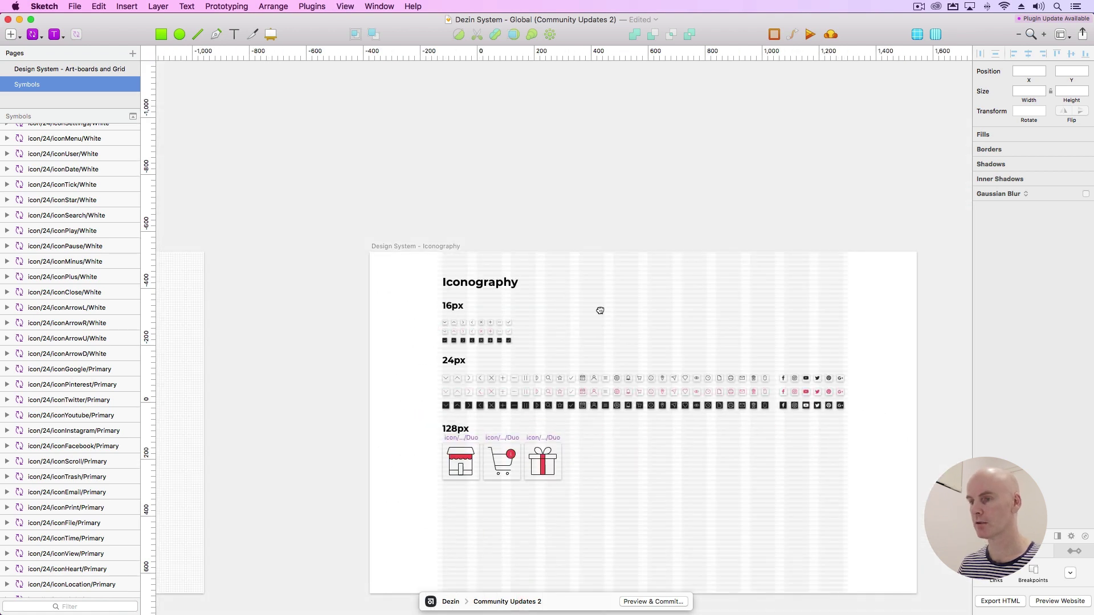
key(super+minus)
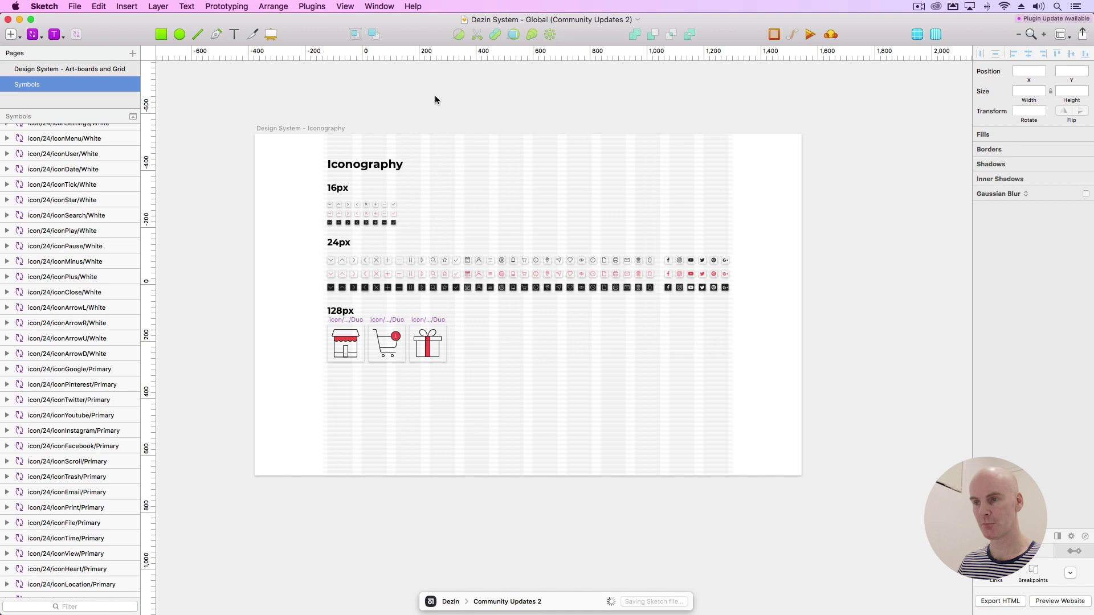
key(super+minus)
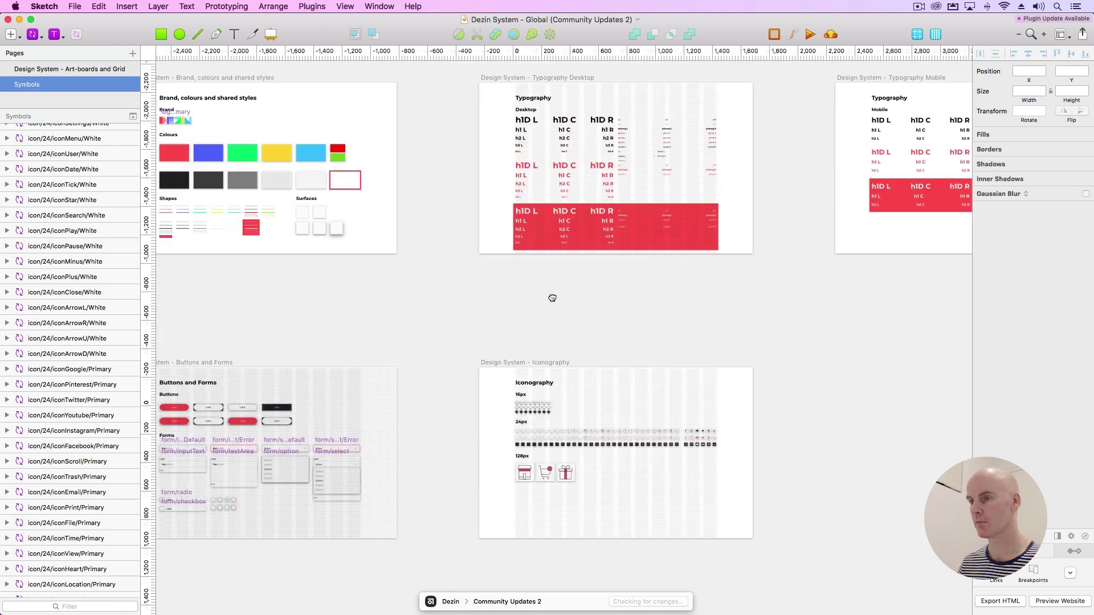
scroll(642, 303, down, 1)
click(248, 380)
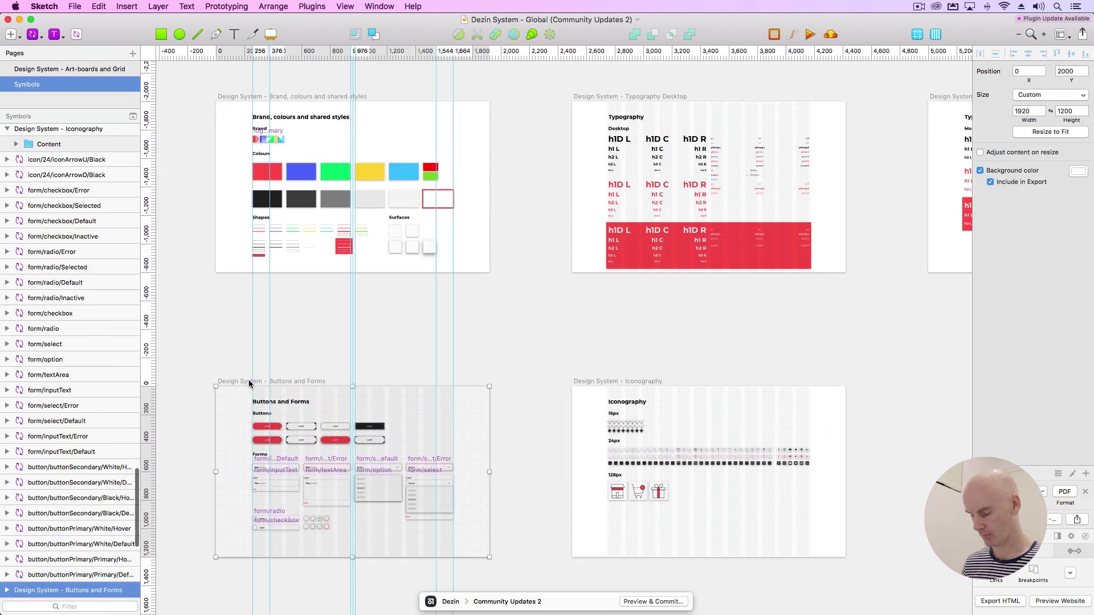
click(936, 34)
click(408, 298)
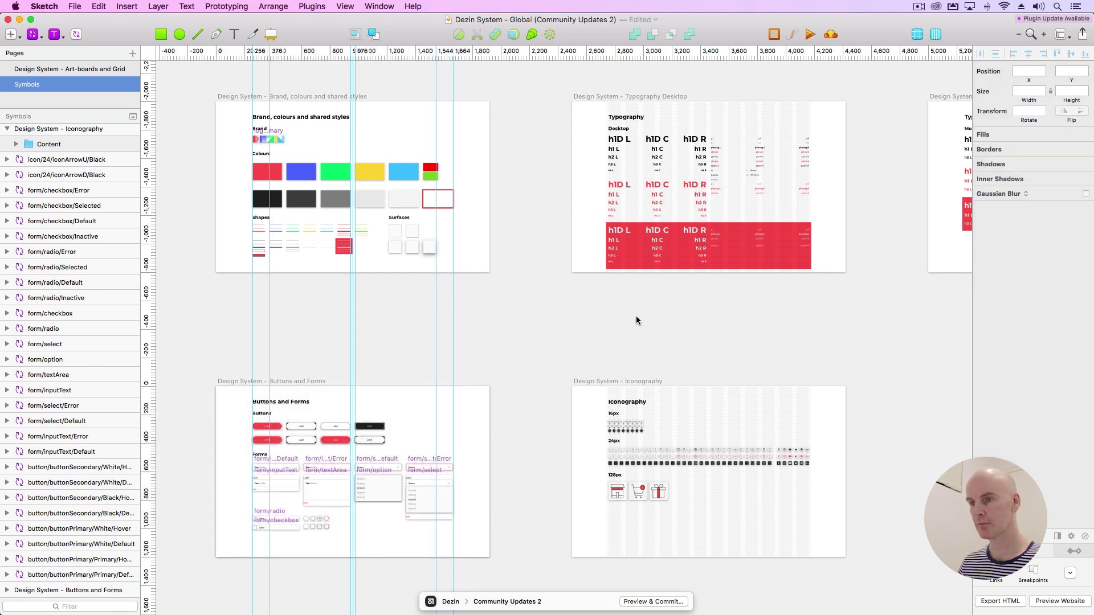
Step: Hide the layout columns on the Typography Desktop and Iconography artboards
scroll(635, 317, right, 1)
scroll(634, 317, right, 5)
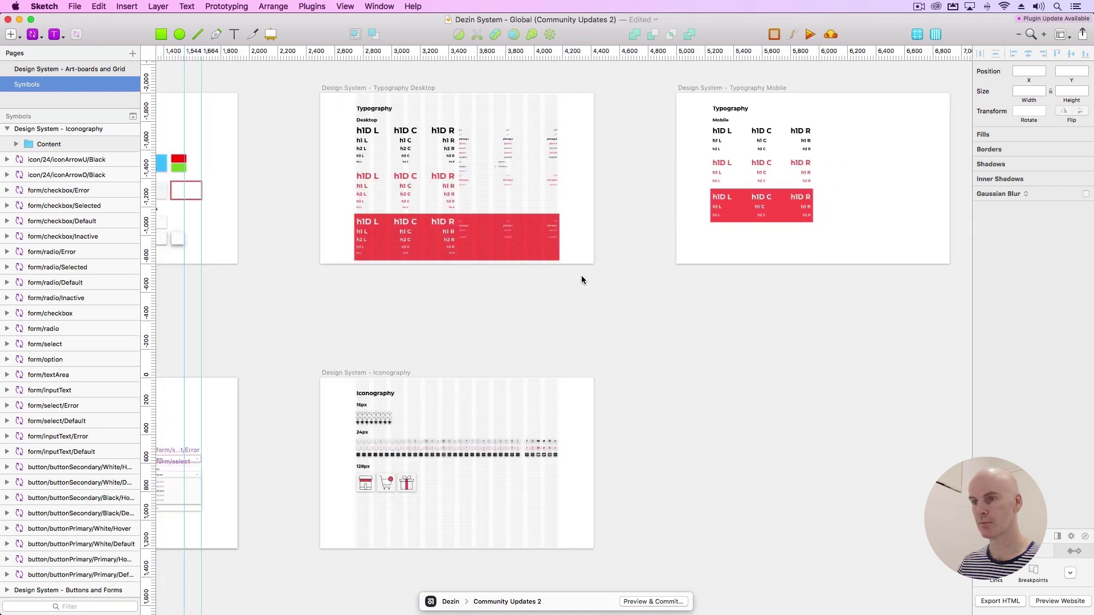
click(393, 87)
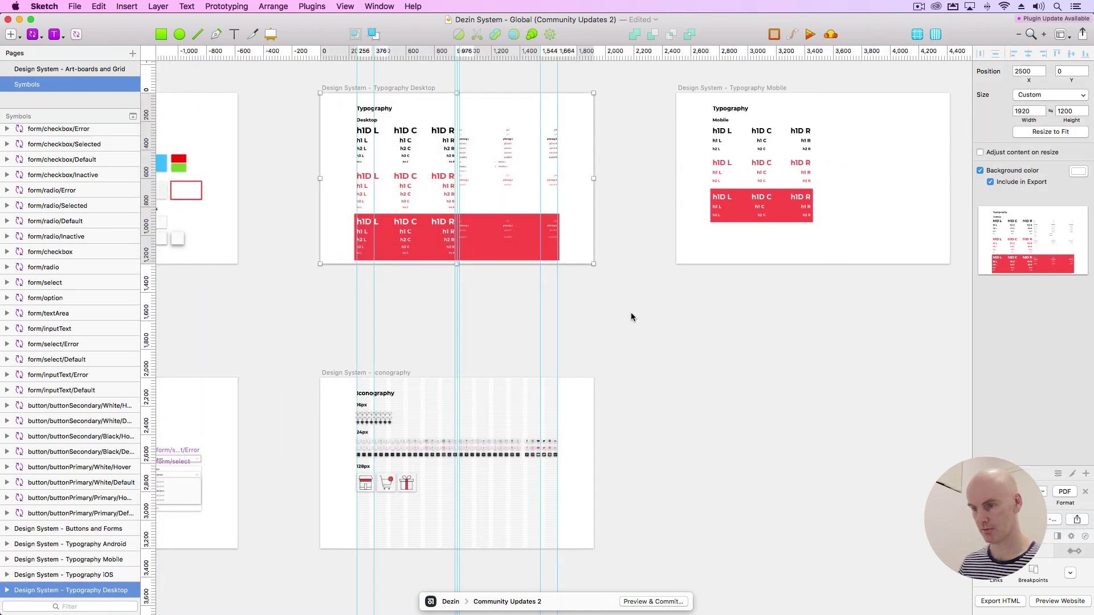
click(634, 331)
click(344, 373)
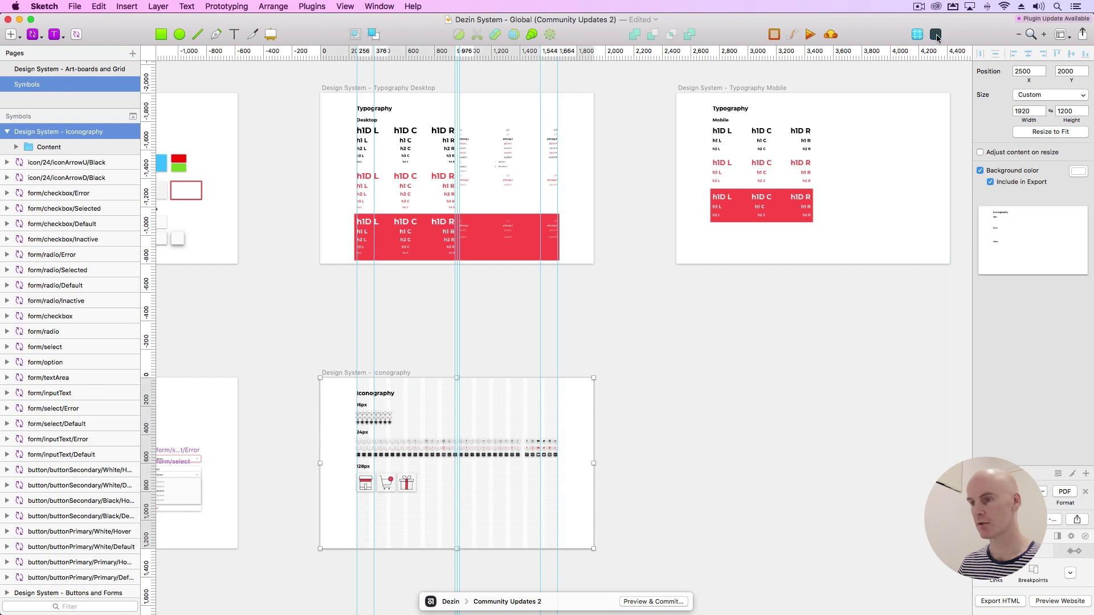
click(733, 383)
Step: Delete the stray icon/24/iconArrowU/Black symbol beside the Typography Android artboard, but cancel deleting the stray icon/24/iconArrowD/Black
drag(733, 383, 305, 348)
scroll(570, 257, right, 5)
click(854, 113)
key(super+2)
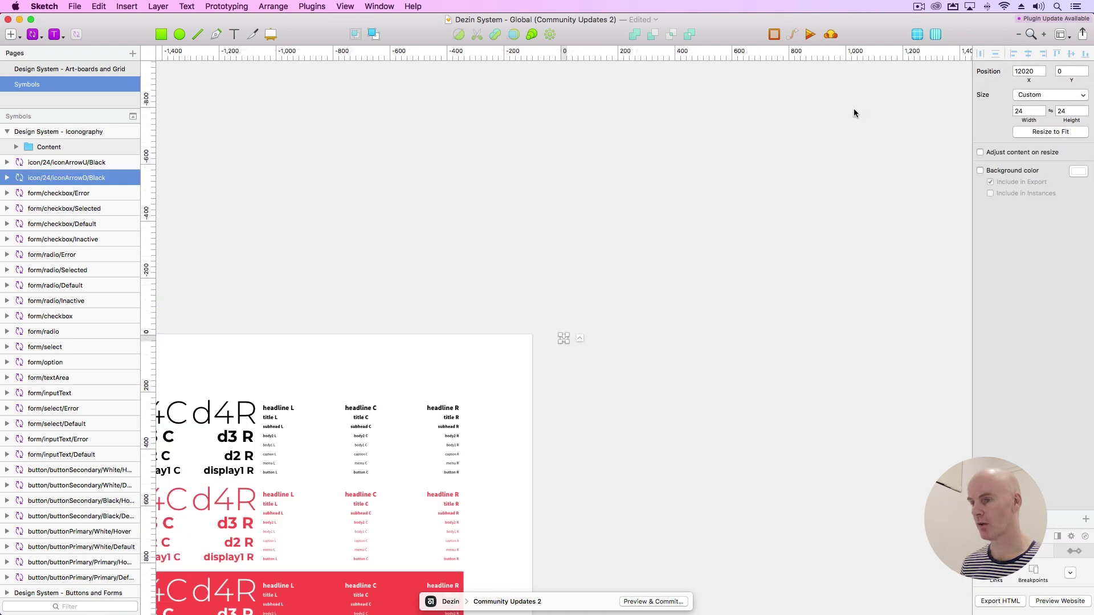
click(505, 188)
click(563, 318)
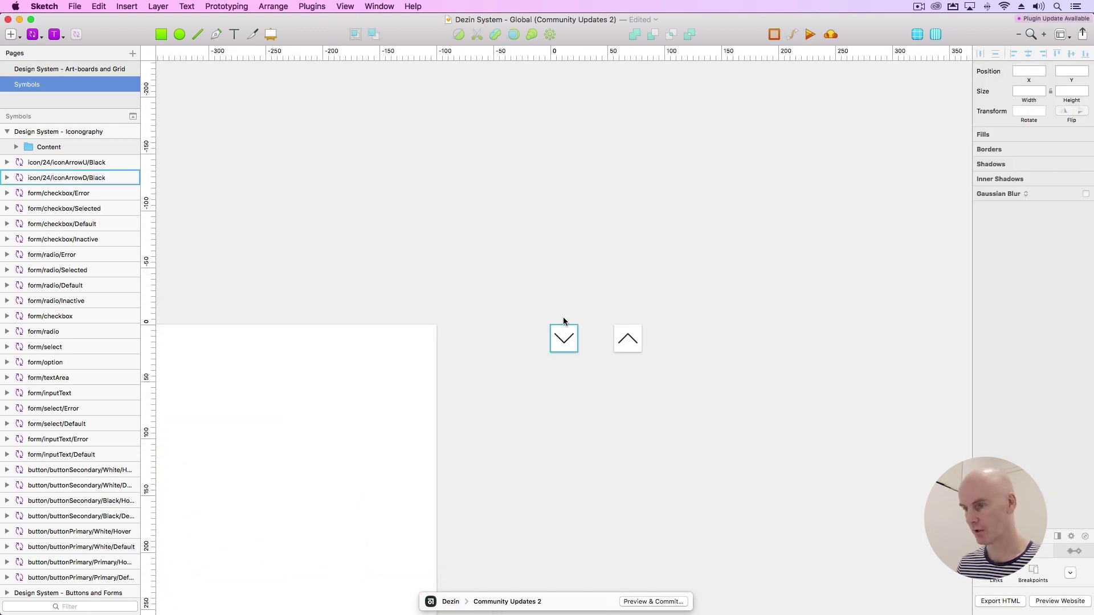
shift+click(627, 318)
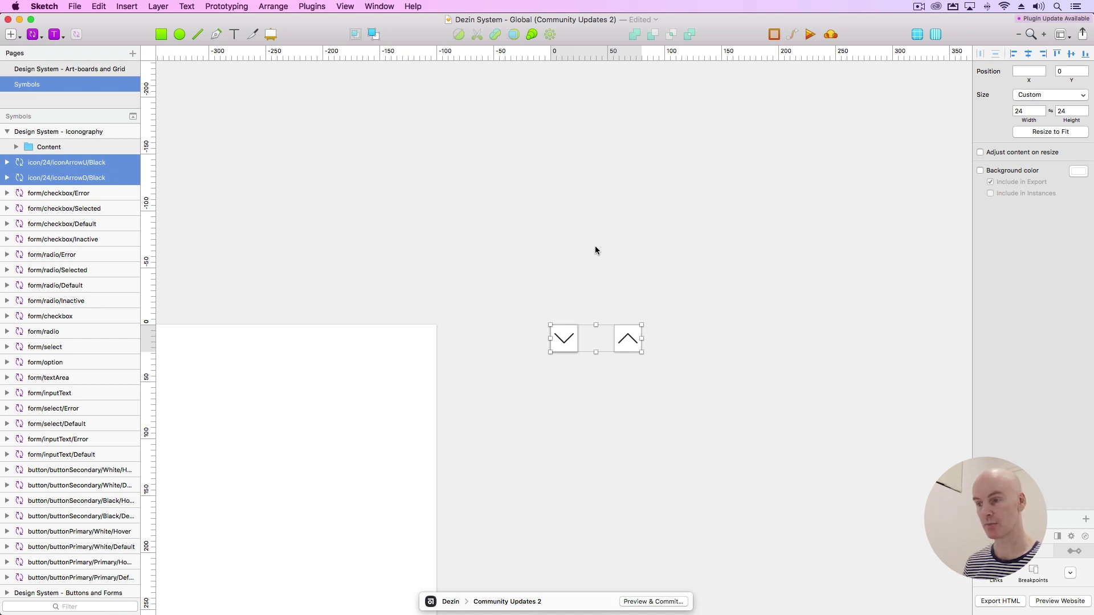
key(BackSpace)
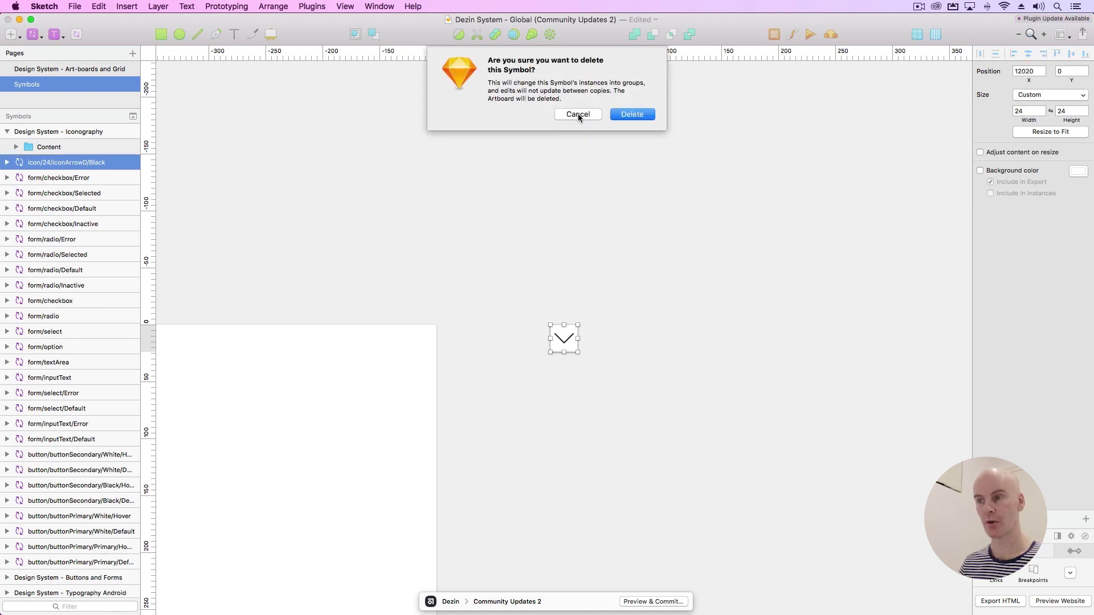
click(579, 115)
click(527, 167)
Step: Go to the Buttons and Forms artboard and inspect the down-arrow icon instance in form/select/Default
key(super+minus)
key(super+minus)
drag(407, 269, 622, 210)
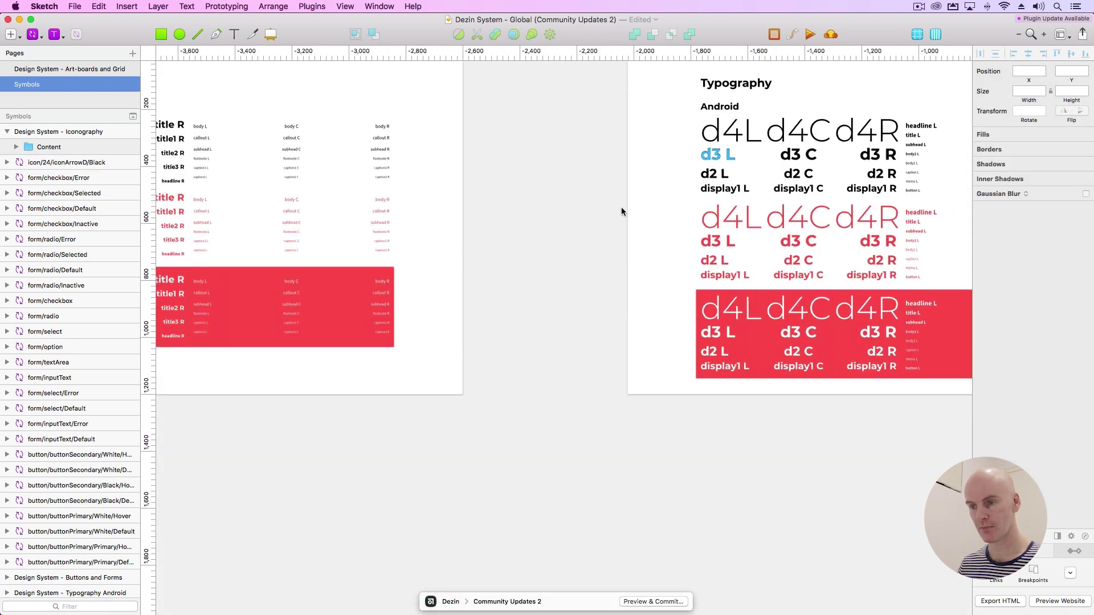
scroll(621, 211, left, 20)
scroll(621, 211, down, 3)
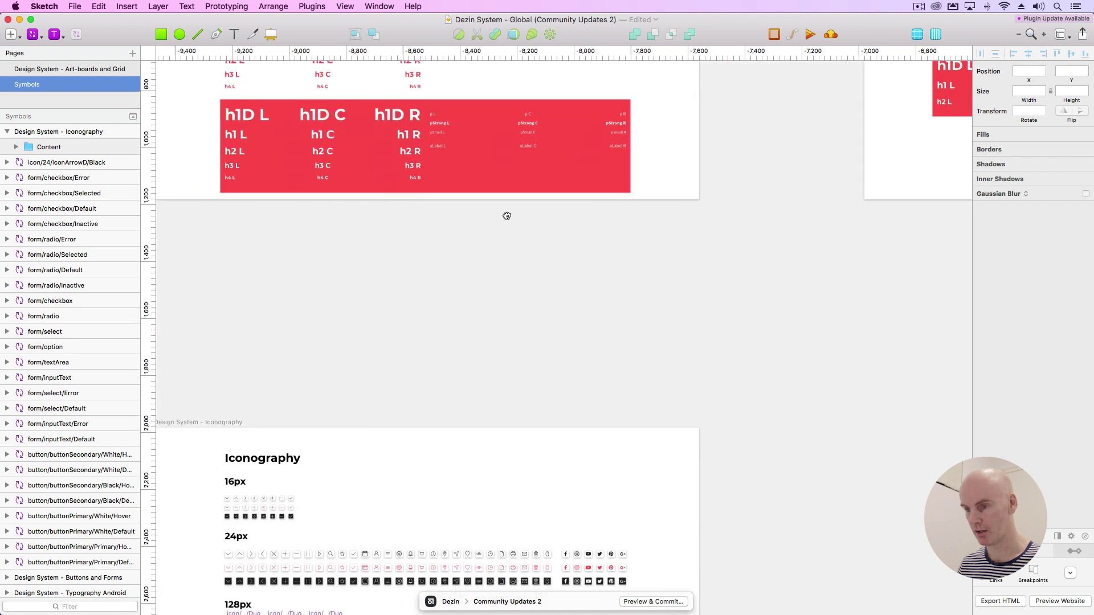
scroll(507, 216, left, 15)
scroll(506, 216, down, 6)
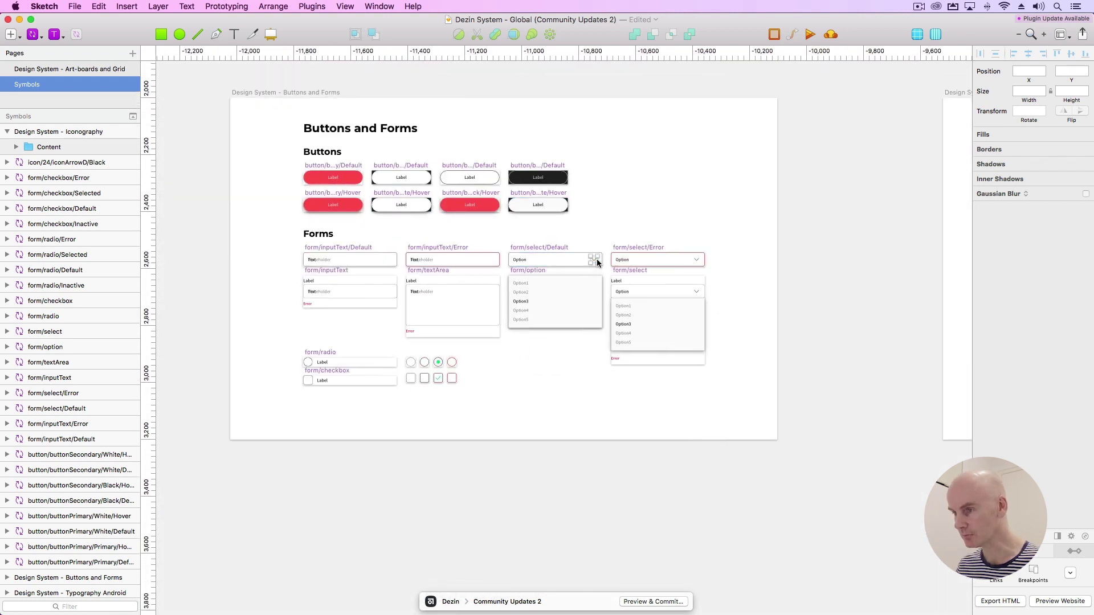
click(596, 262)
key(super+2)
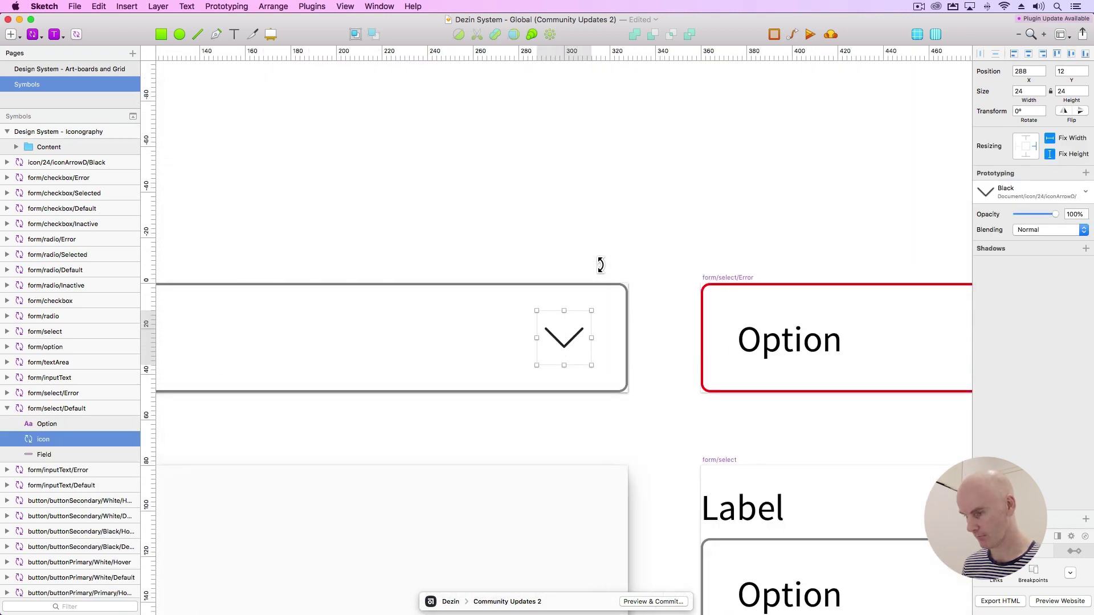
key(super+minus)
drag(597, 263, 546, 199)
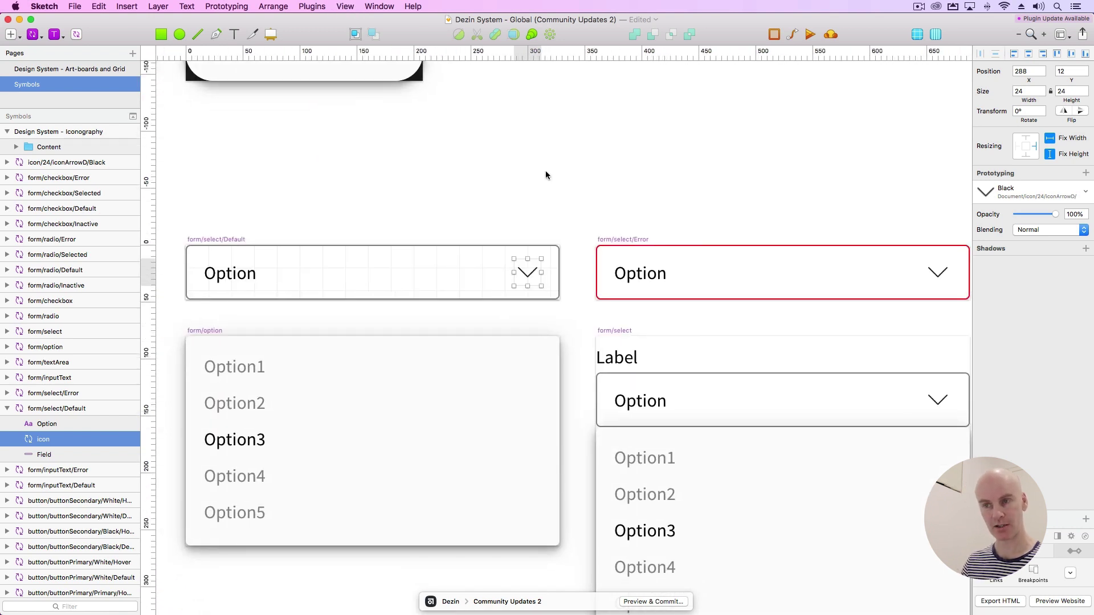
Step: Open the source symbol of the form/select/Default down-arrow icon to see which one it uses, and return to the instance
click(546, 178)
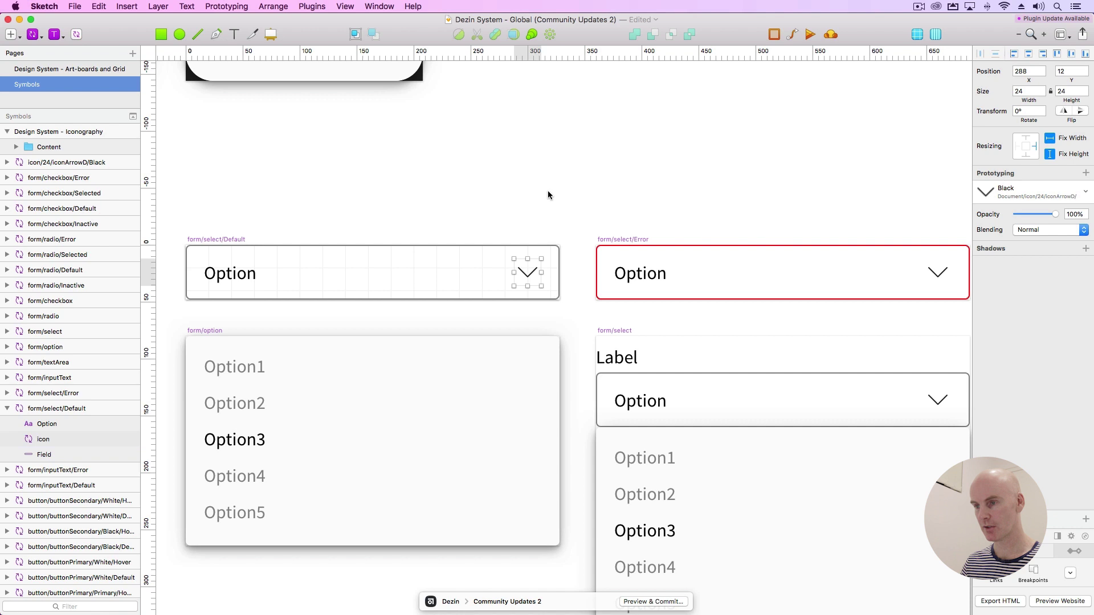
click(525, 269)
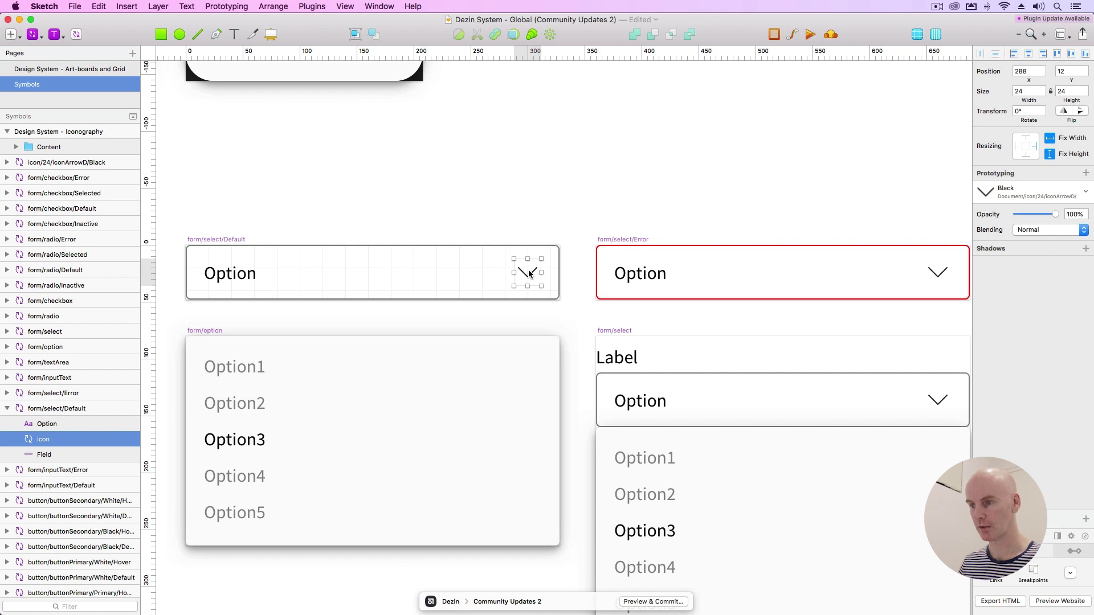
double_click(529, 274)
click(528, 272)
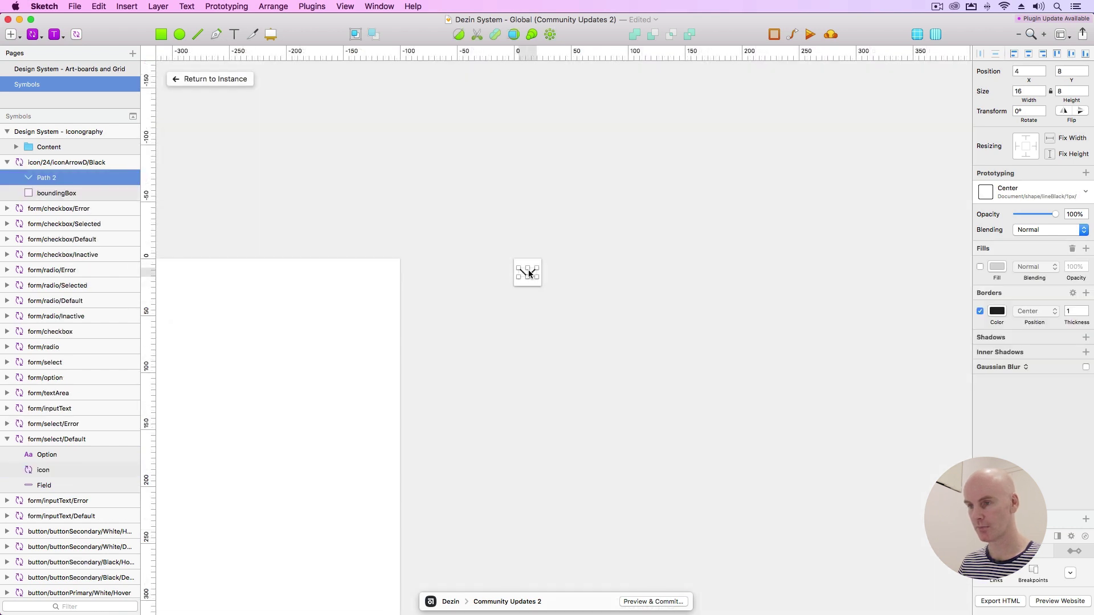
click(209, 80)
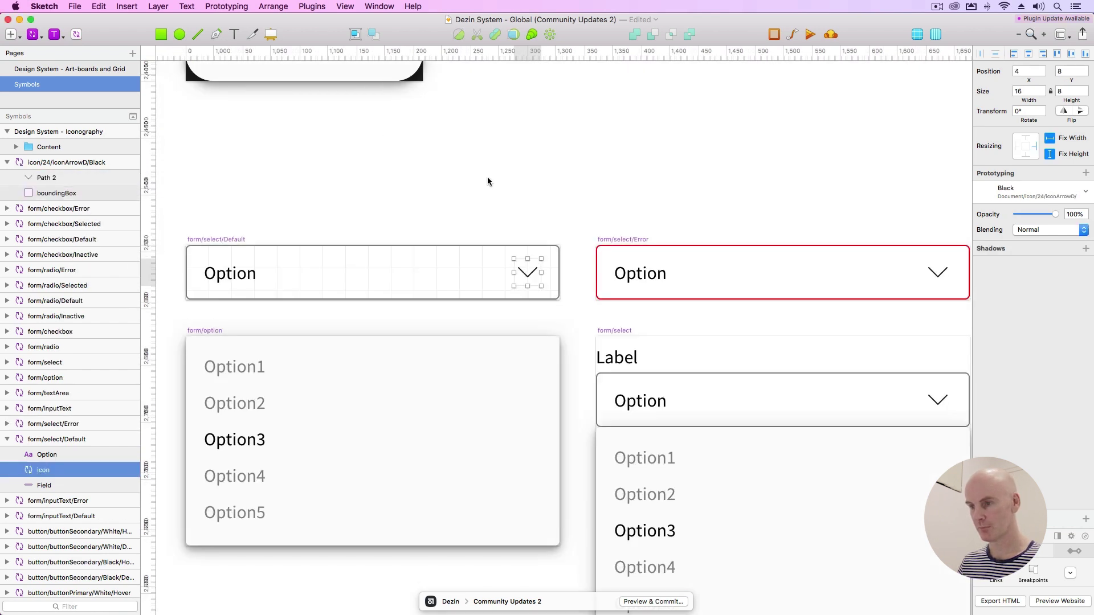
Step: Insert the first of the two icon/24/iconArrowD/Black symbols above form/select/Default and open its source symbol
click(36, 35)
mouse_move(59, 54)
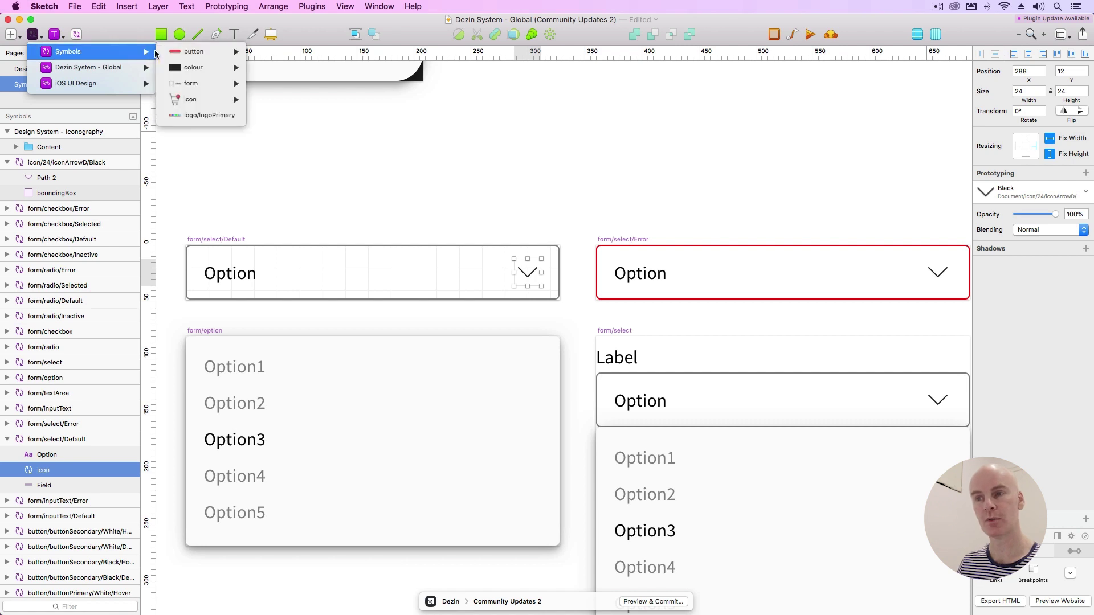
mouse_move(206, 86)
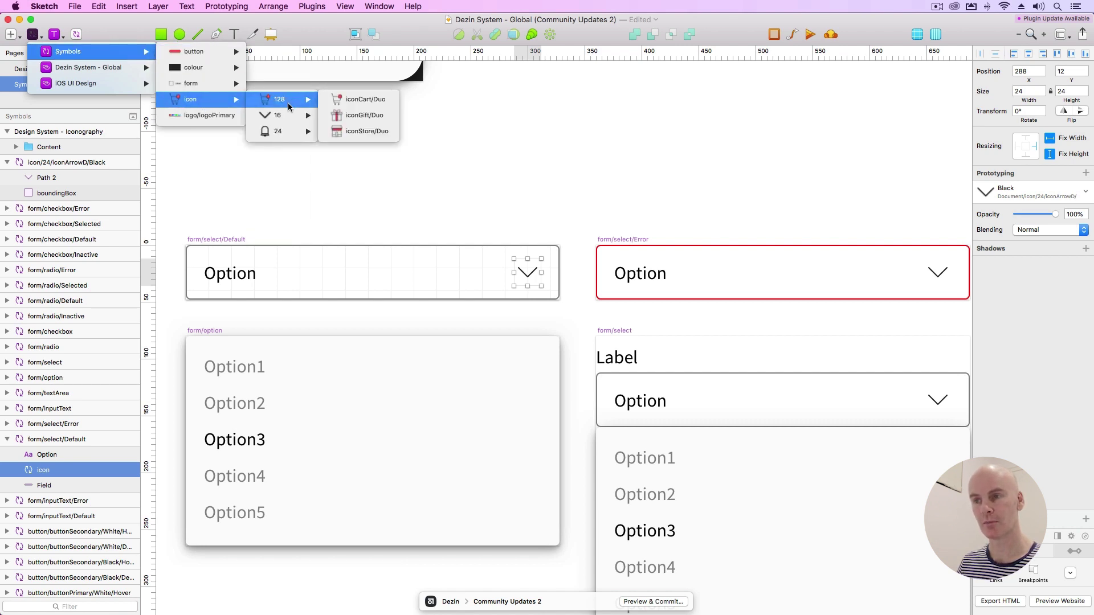
mouse_move(283, 135)
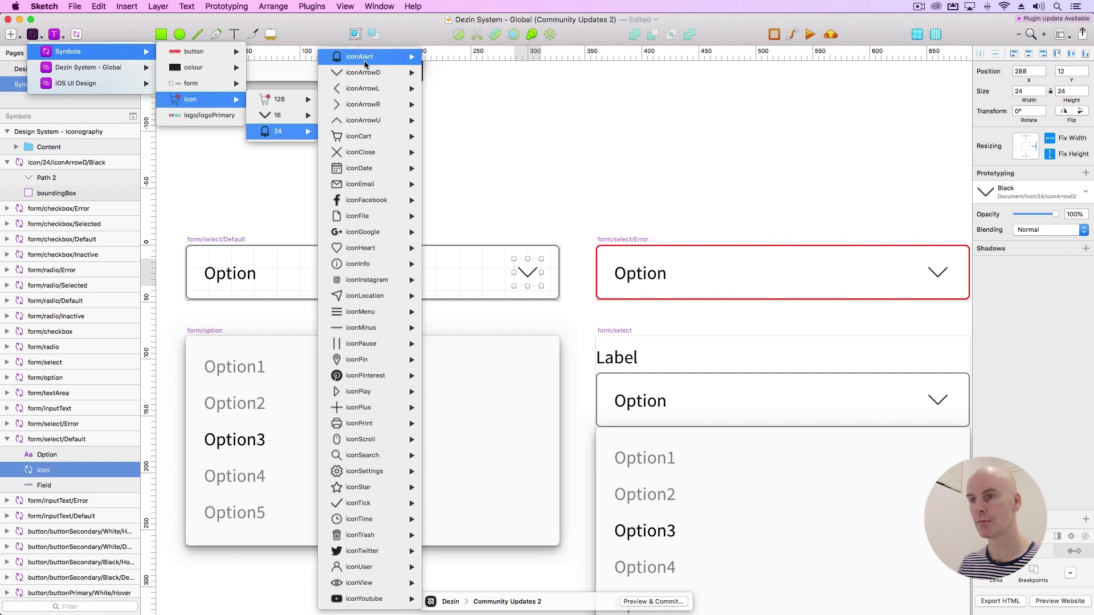
mouse_move(365, 75)
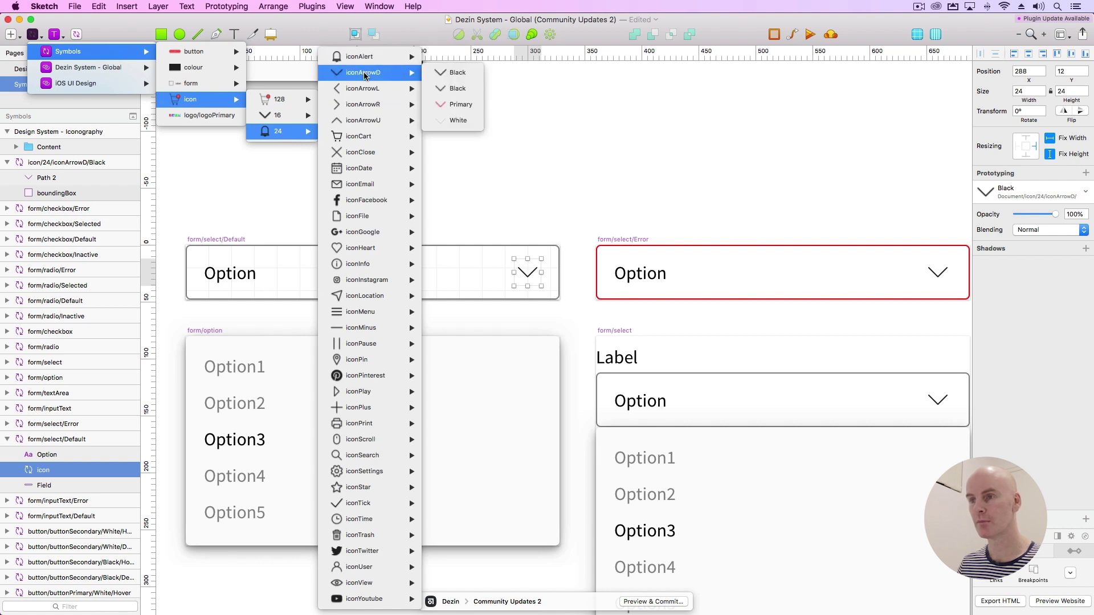
click(458, 73)
click(505, 177)
double_click(505, 178)
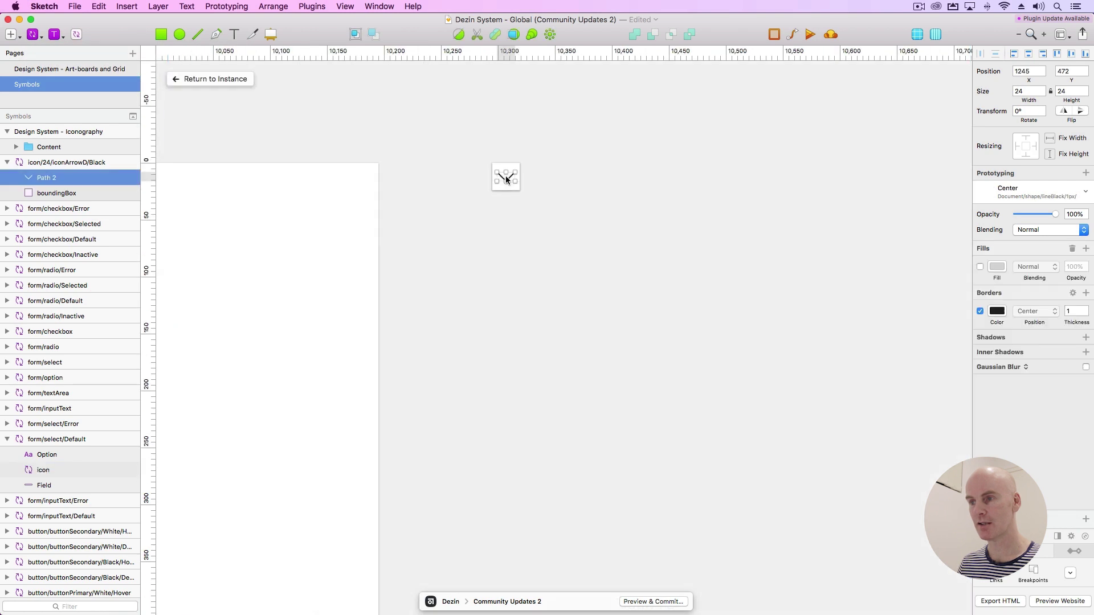
Step: Delete the stray duplicate icon/24/iconArrowD/Black source symbol and confirm the deletion
click(504, 162)
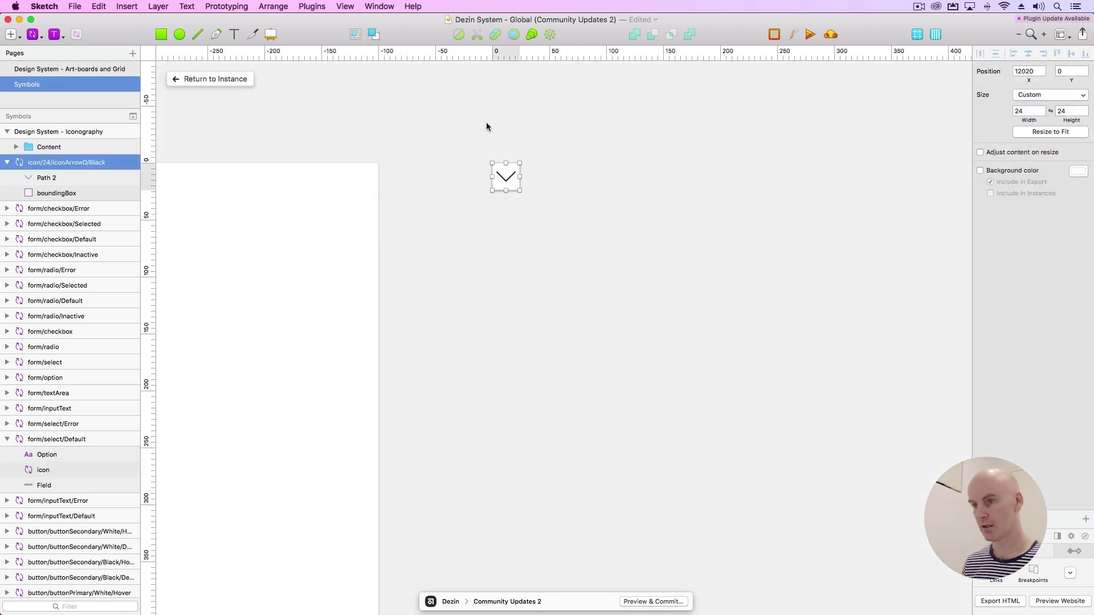
key(BackSpace)
click(630, 115)
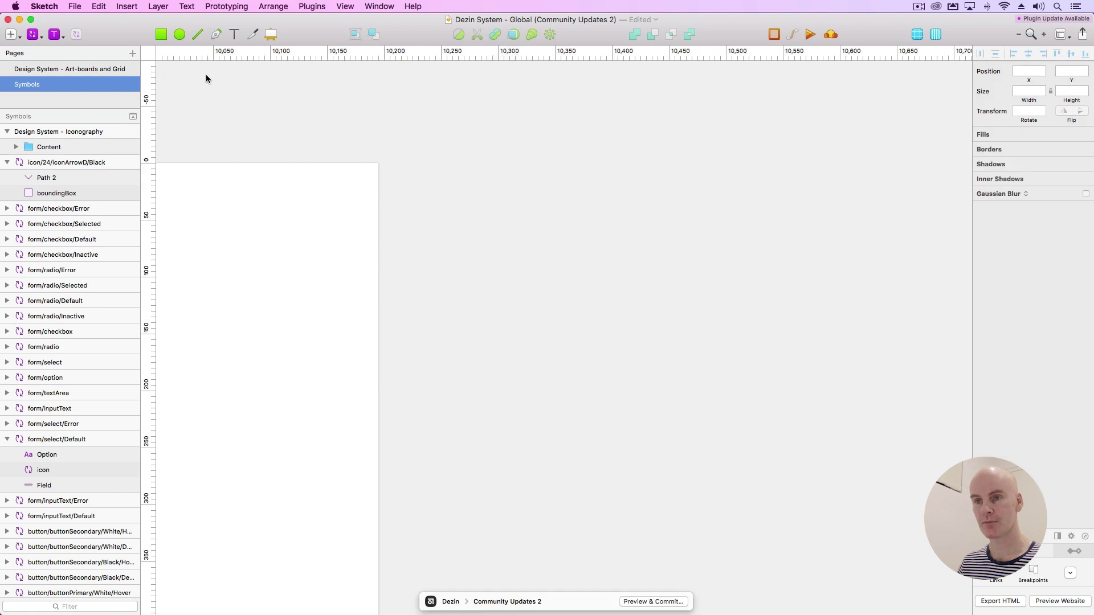
Step: Insert the remaining icon/24/iconArrowD/Black symbol in form/select/Default, exactly over the detached icon group
key(super+1)
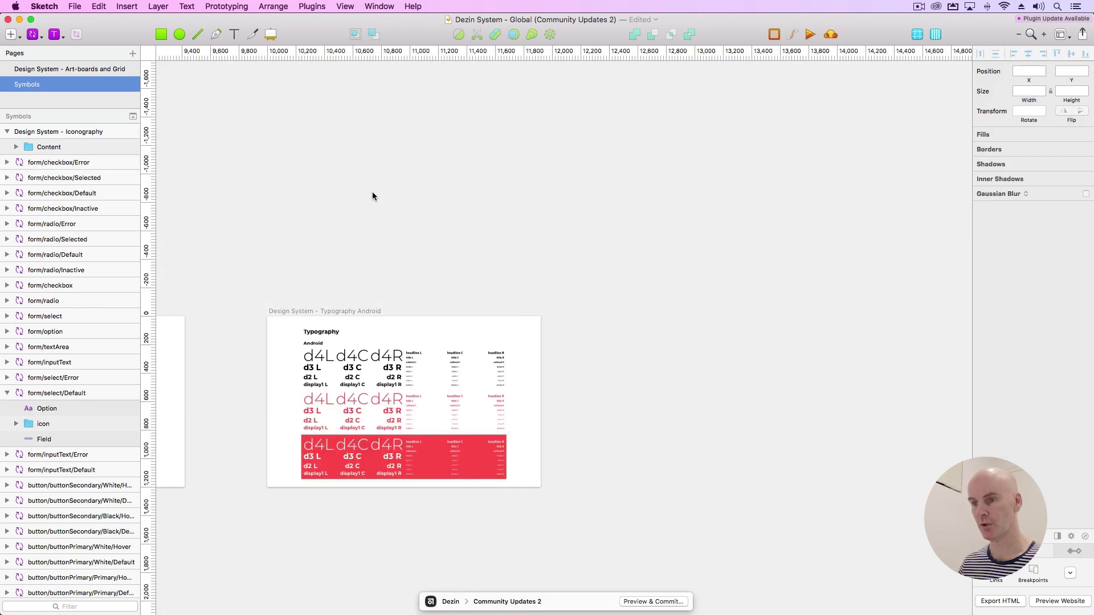
scroll(668, 173, down, 5)
scroll(541, 188, left, 15)
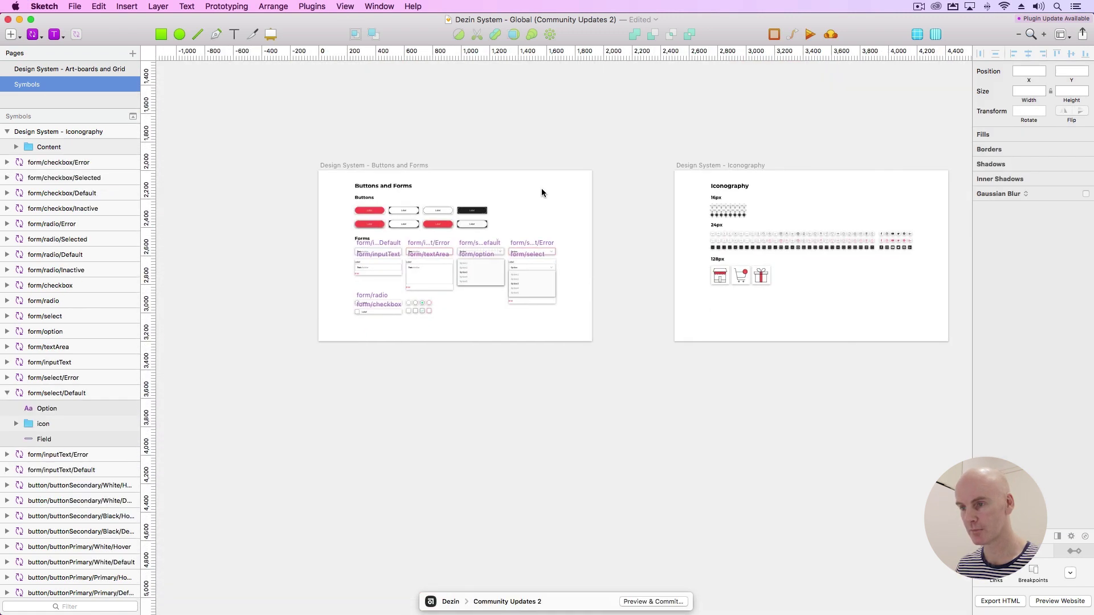
click(531, 238)
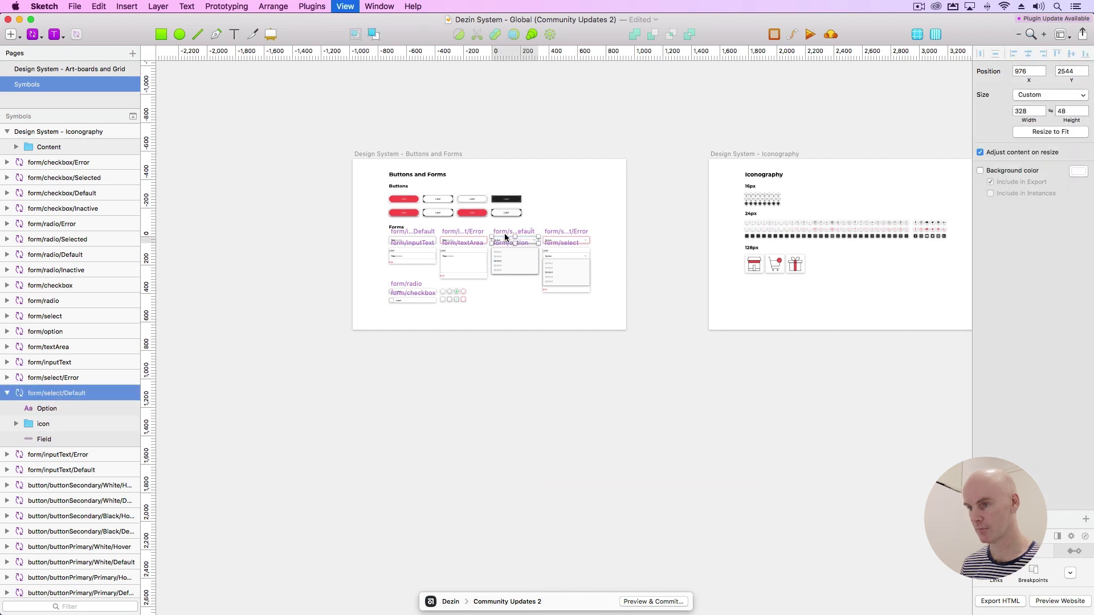
key(super+2)
click(505, 238)
scroll(502, 188, down, 4)
scroll(501, 188, right, 2)
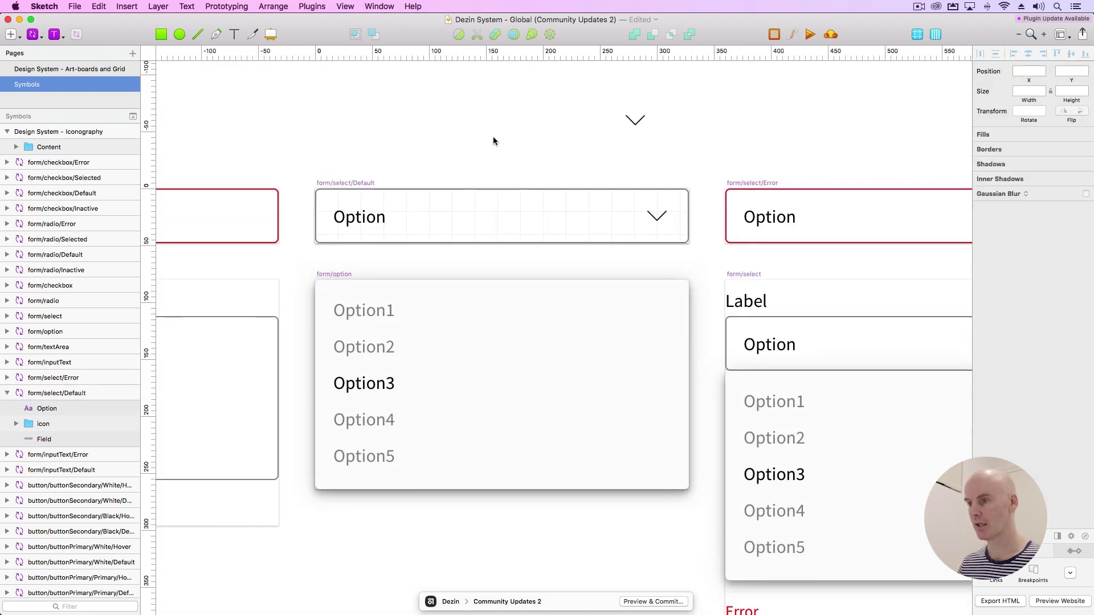
click(665, 216)
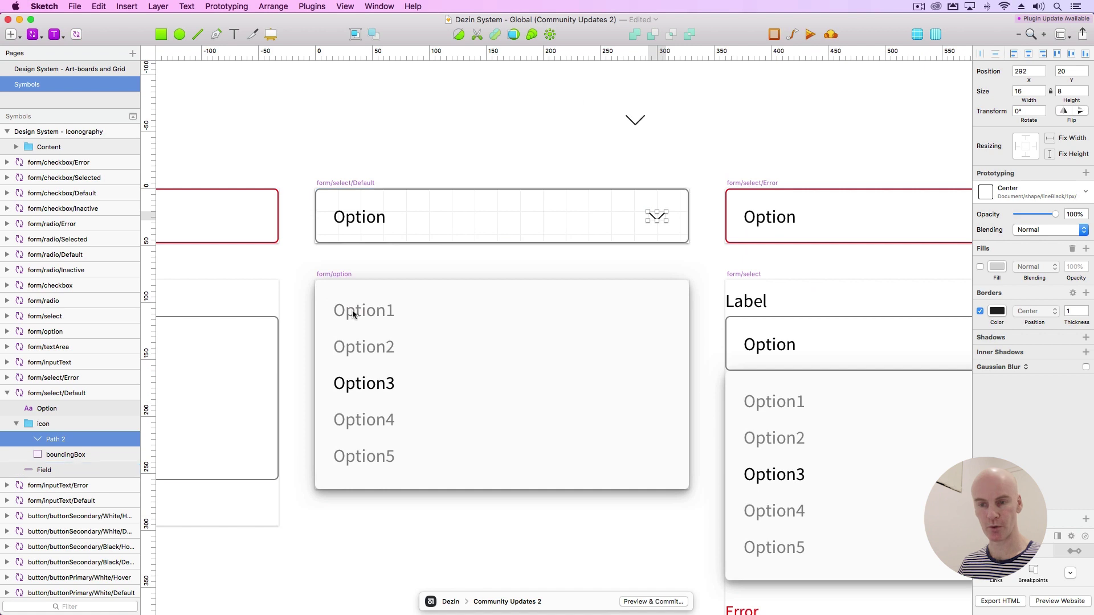
click(43, 424)
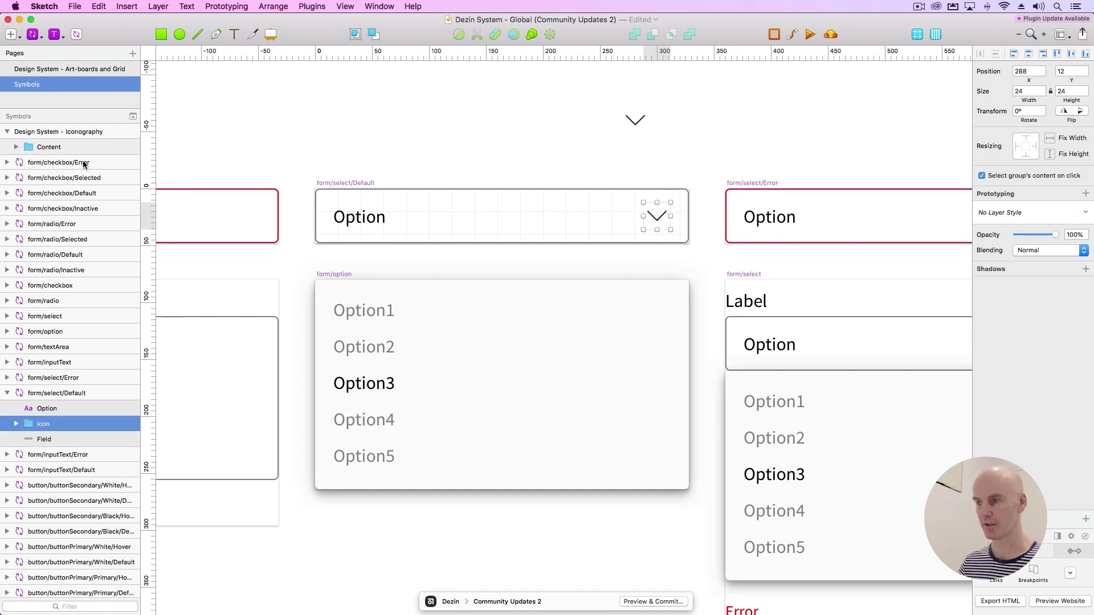
click(33, 35)
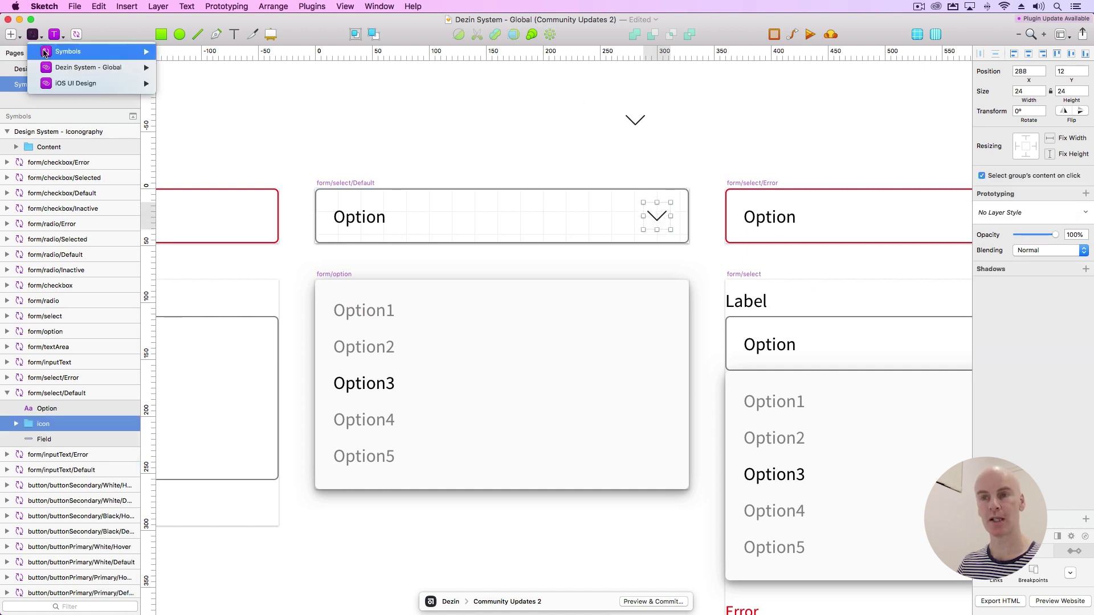
mouse_move(45, 53)
mouse_move(193, 99)
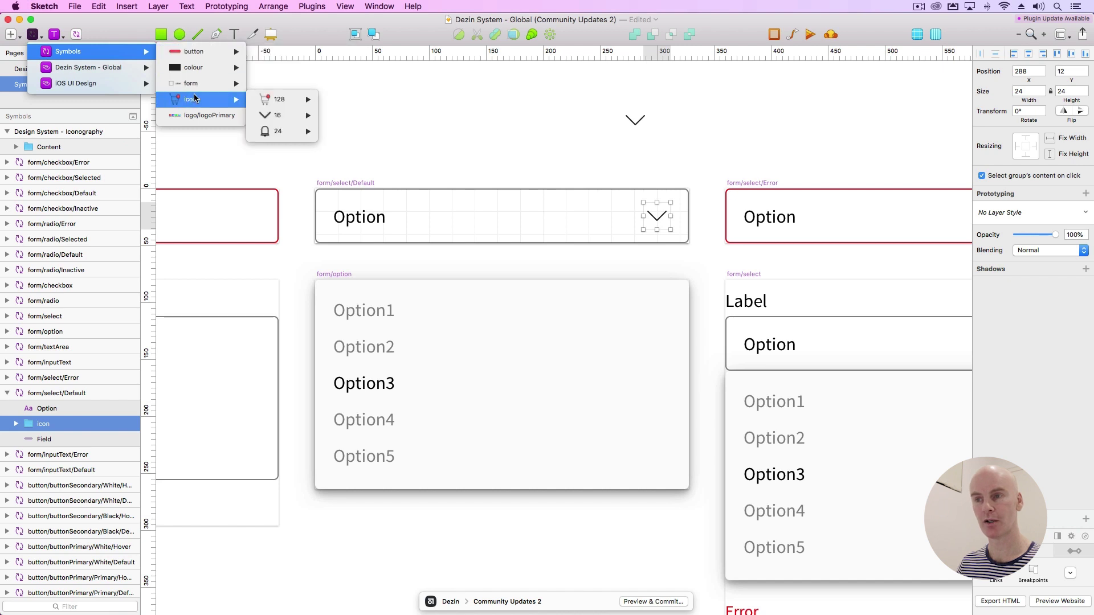
mouse_move(278, 131)
mouse_move(364, 74)
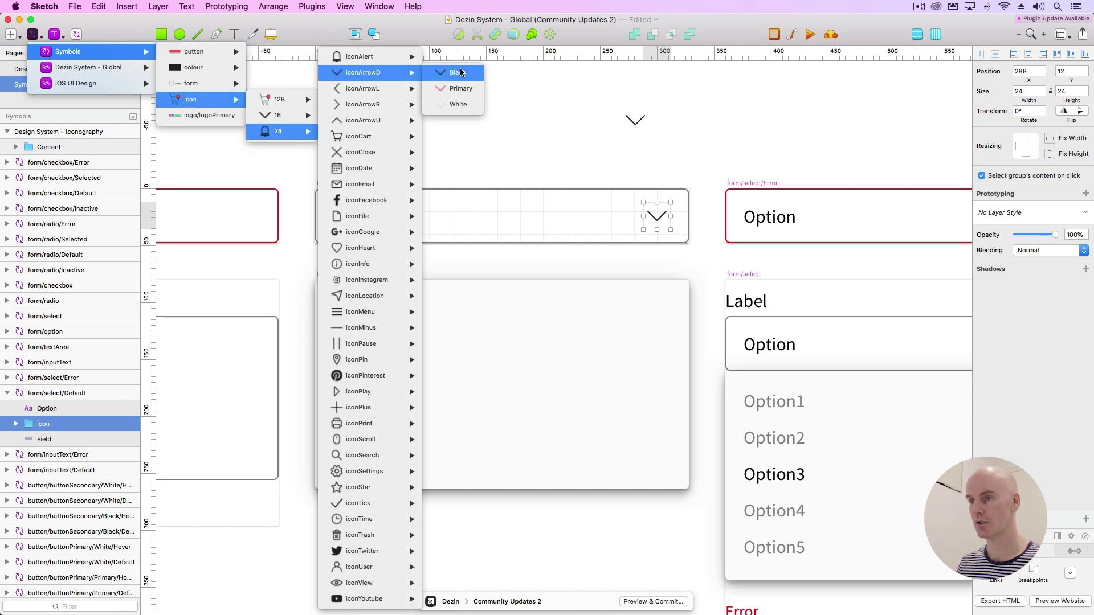
click(458, 74)
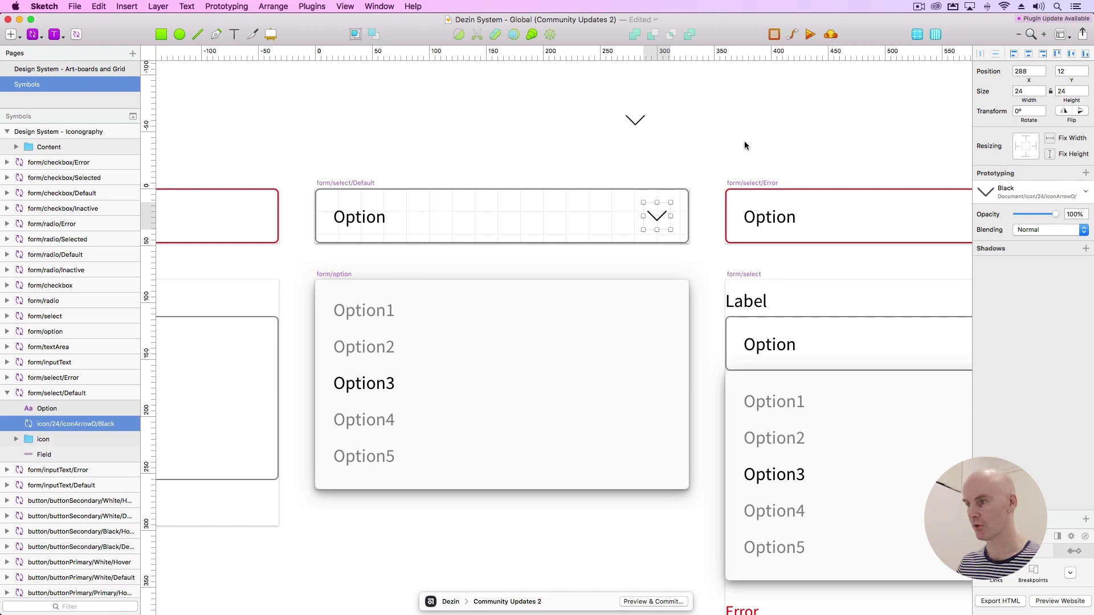
Step: Fix the new arrow instance's width and height, pin it to the right edge, and delete the old icon group in form/select/Default
click(1050, 139)
click(1051, 154)
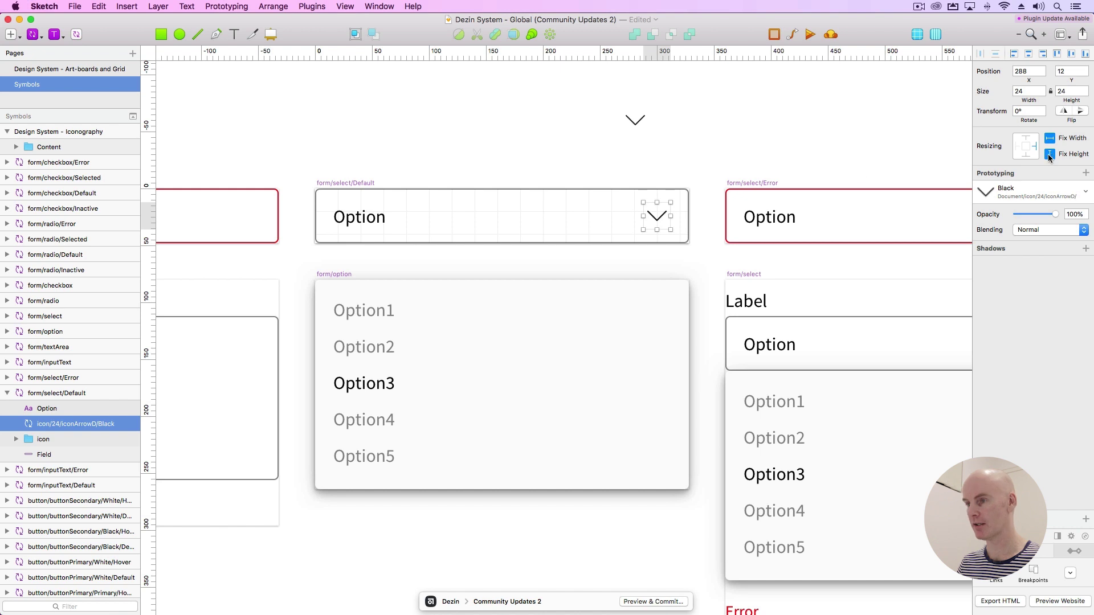
click(63, 439)
key(BackSpace)
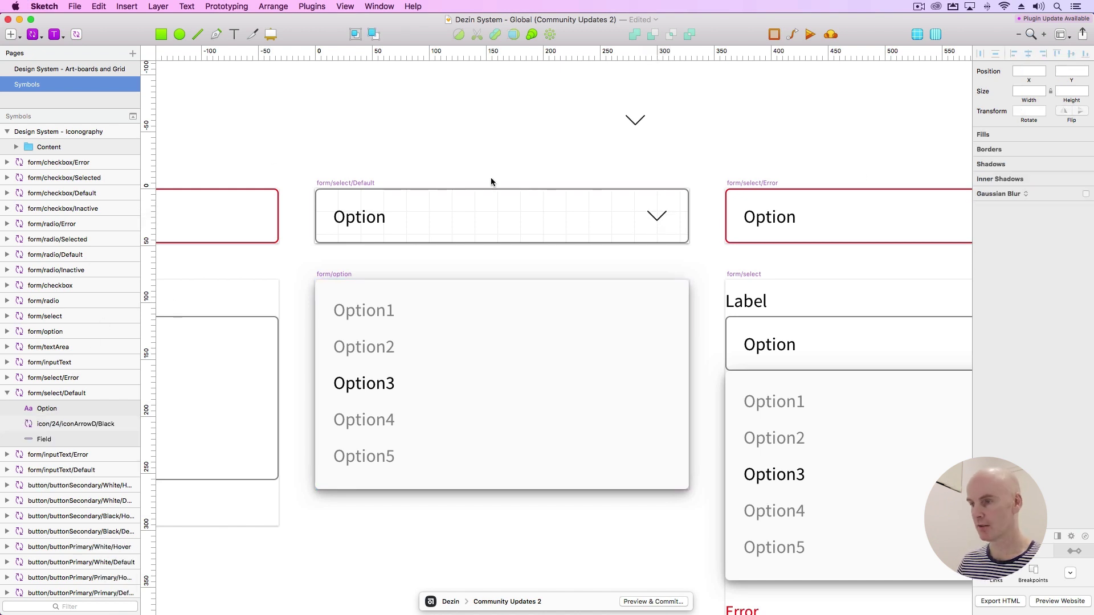
Step: Delete the loose detached icon/24/iconArrowD/Black group above form/select/Default on the Buttons and Forms artboard
double_click(635, 117)
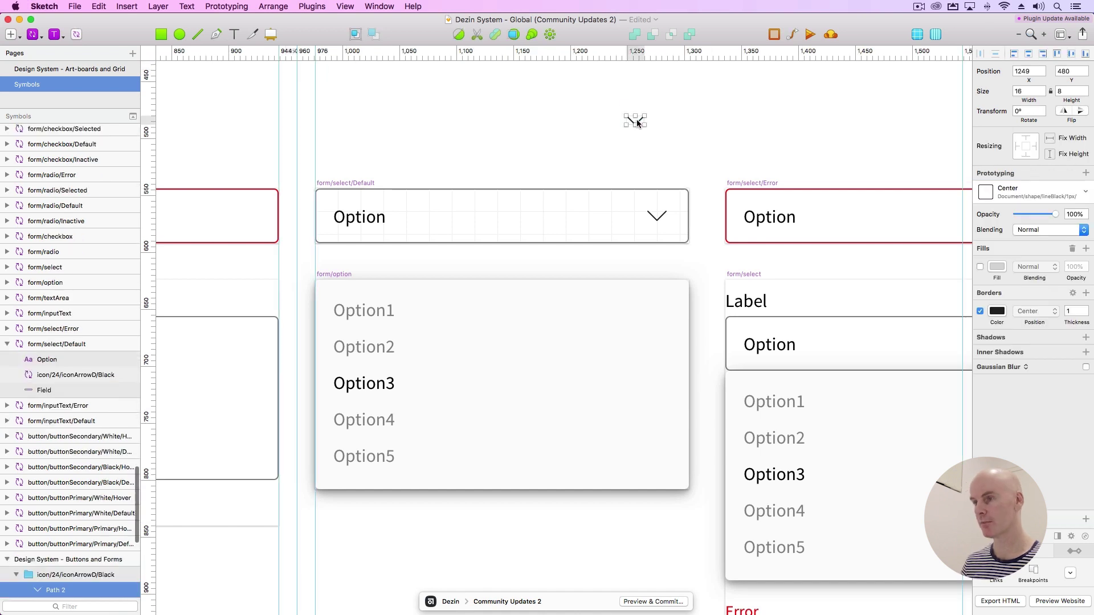
key(Escape)
click(82, 562)
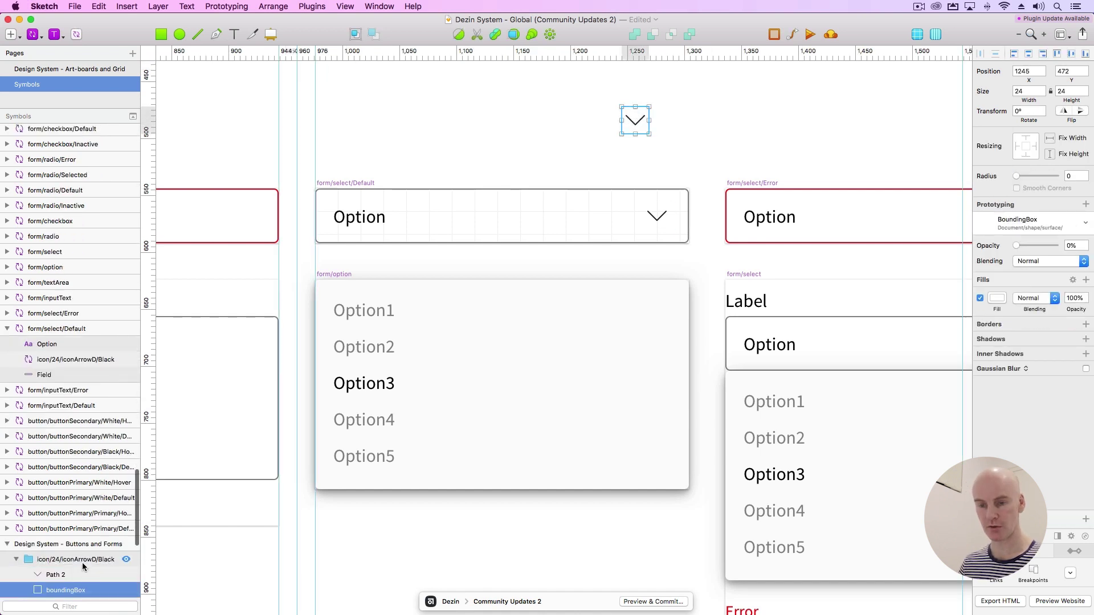
key(BackSpace)
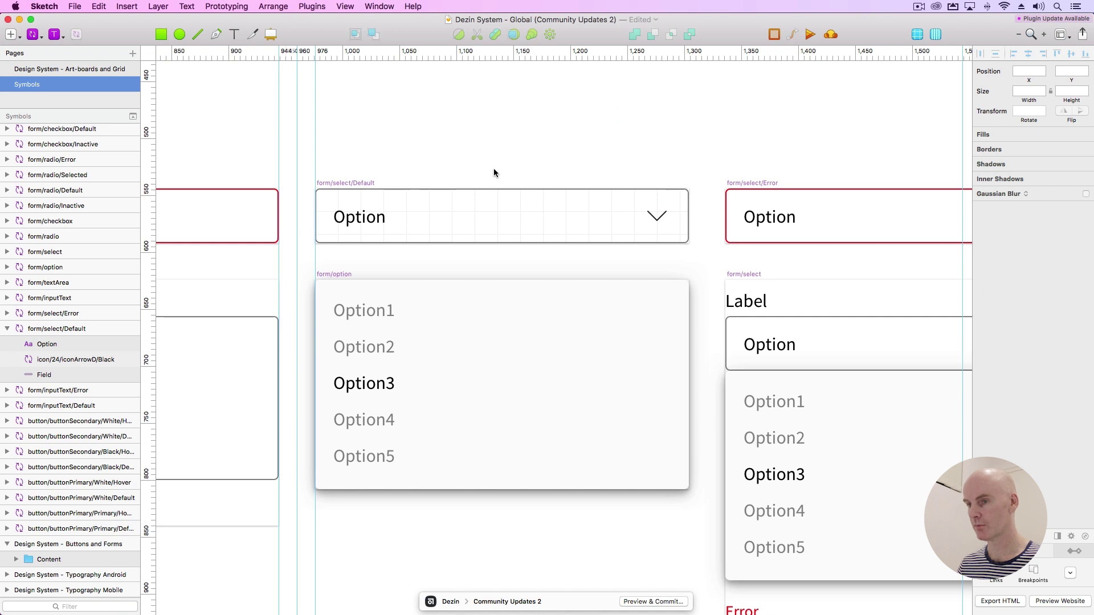
click(331, 184)
click(384, 144)
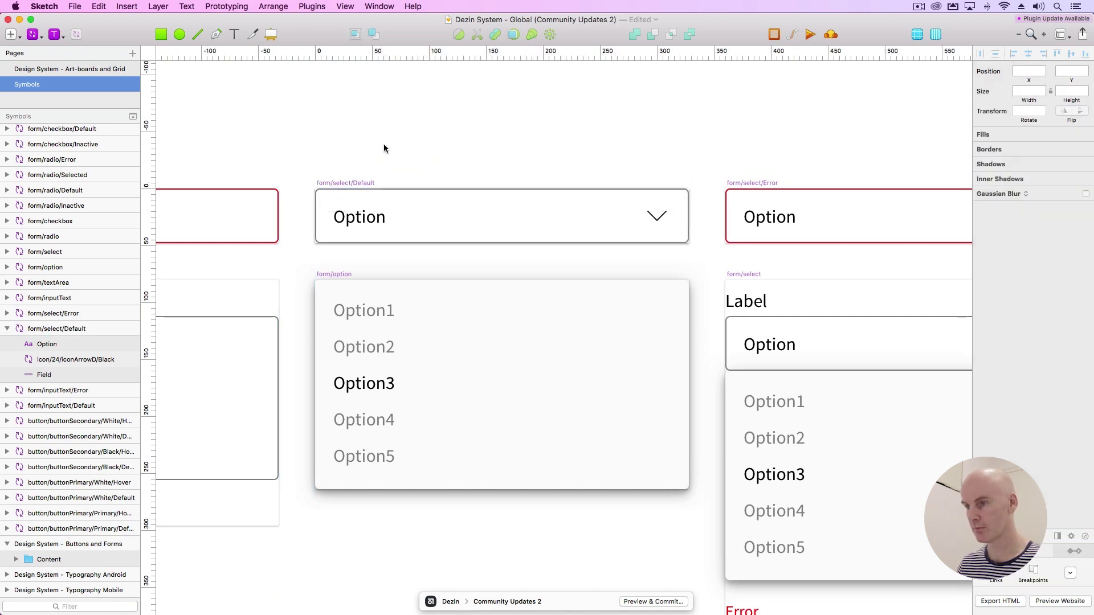
Step: Replace the detached icon group in form/select/Error with a copy of the arrow instance from form/select/Default
scroll(466, 142, right, 1)
drag(466, 138, 293, 137)
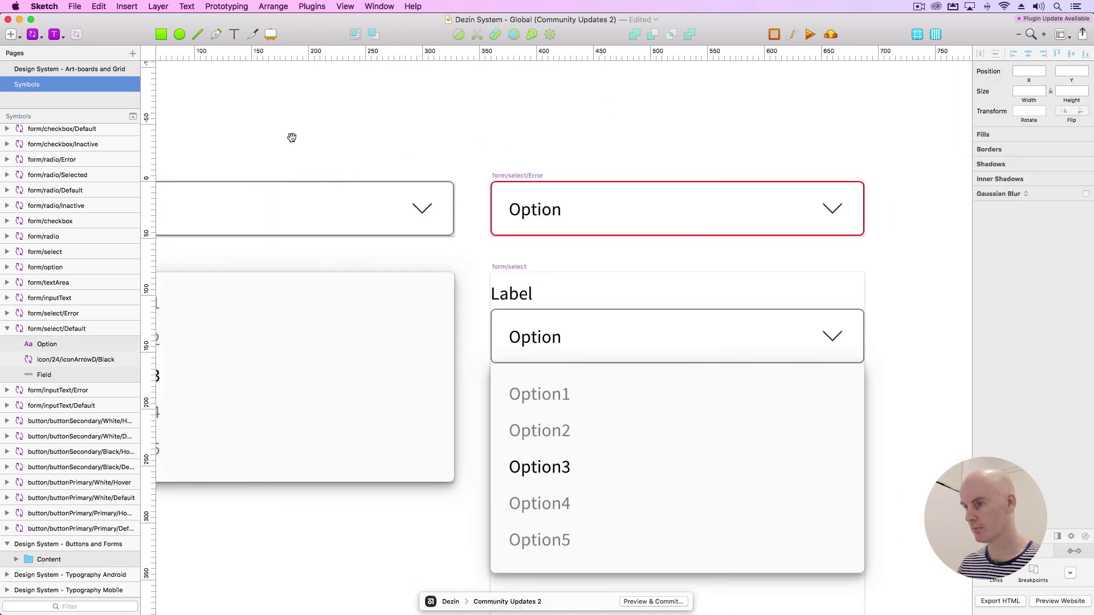
click(832, 208)
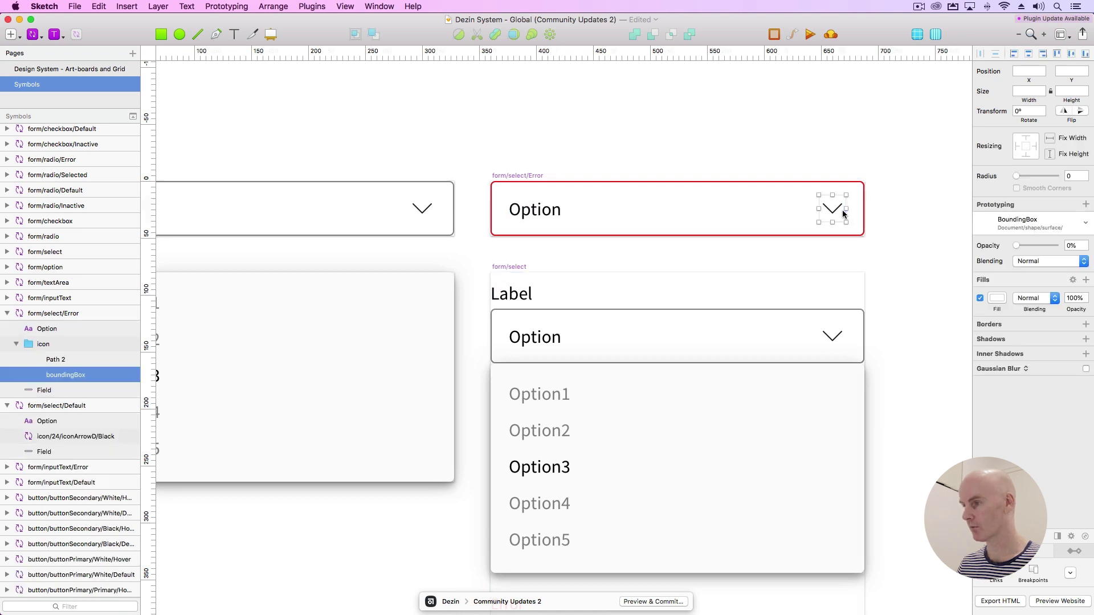
click(425, 207)
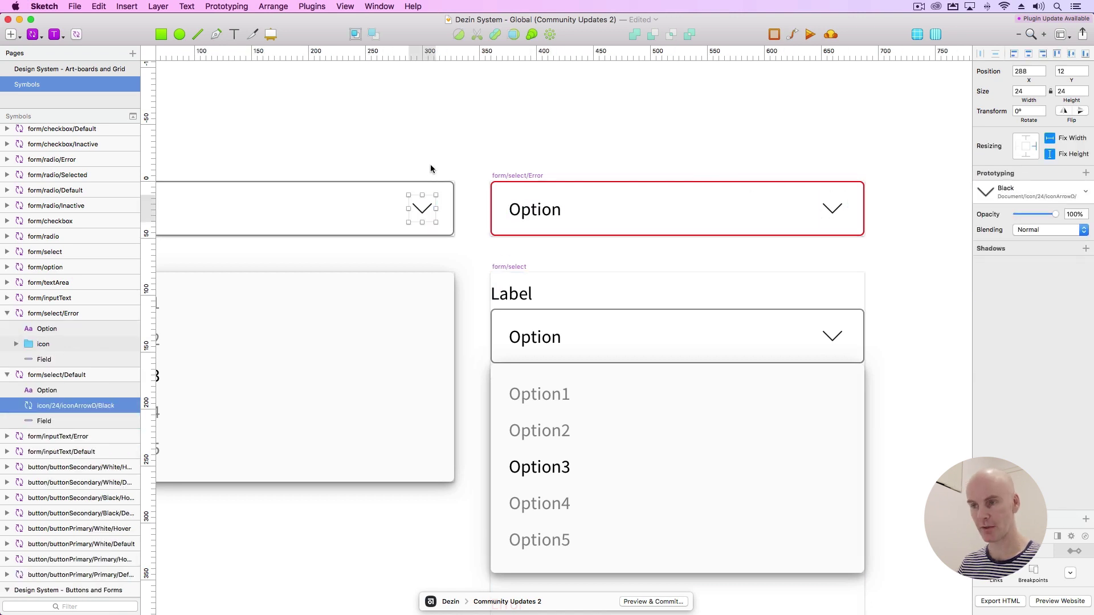
double_click(833, 208)
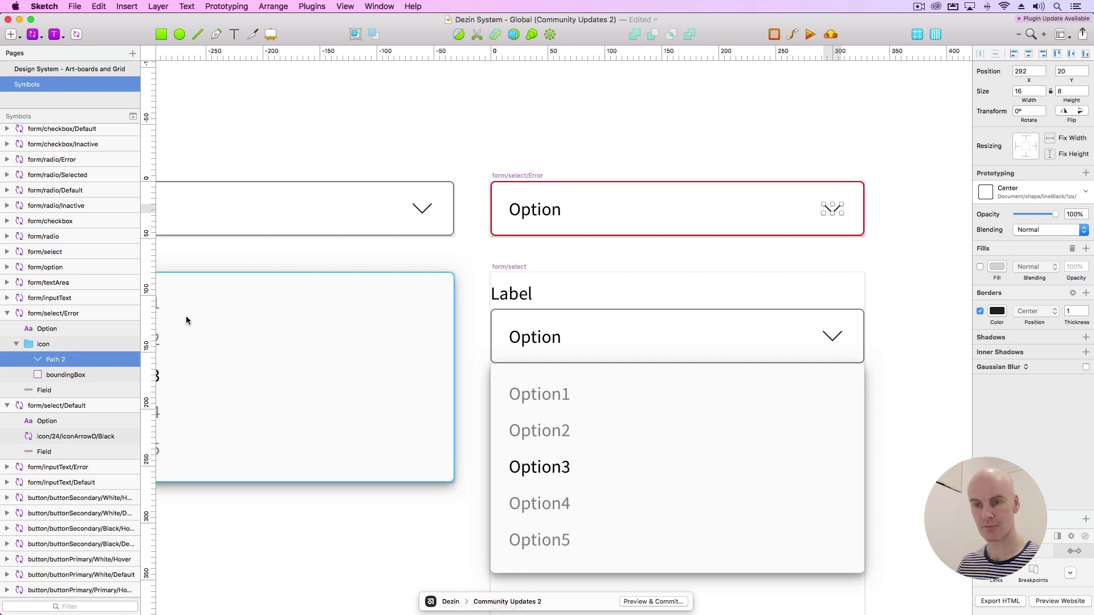
click(44, 345)
key(super+v)
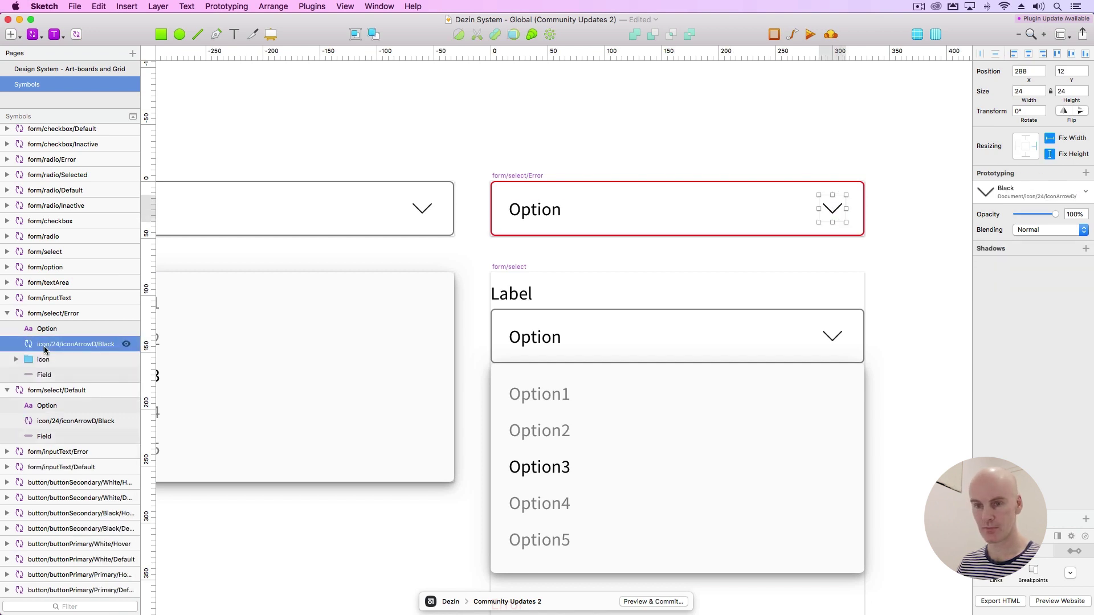
click(46, 361)
key(Delete)
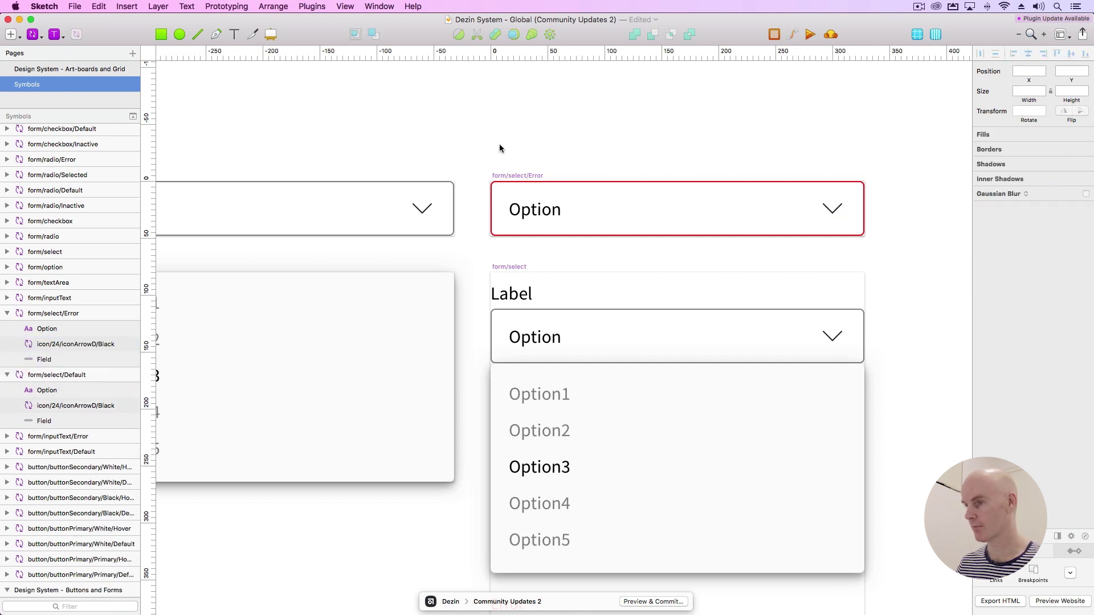
click(823, 220)
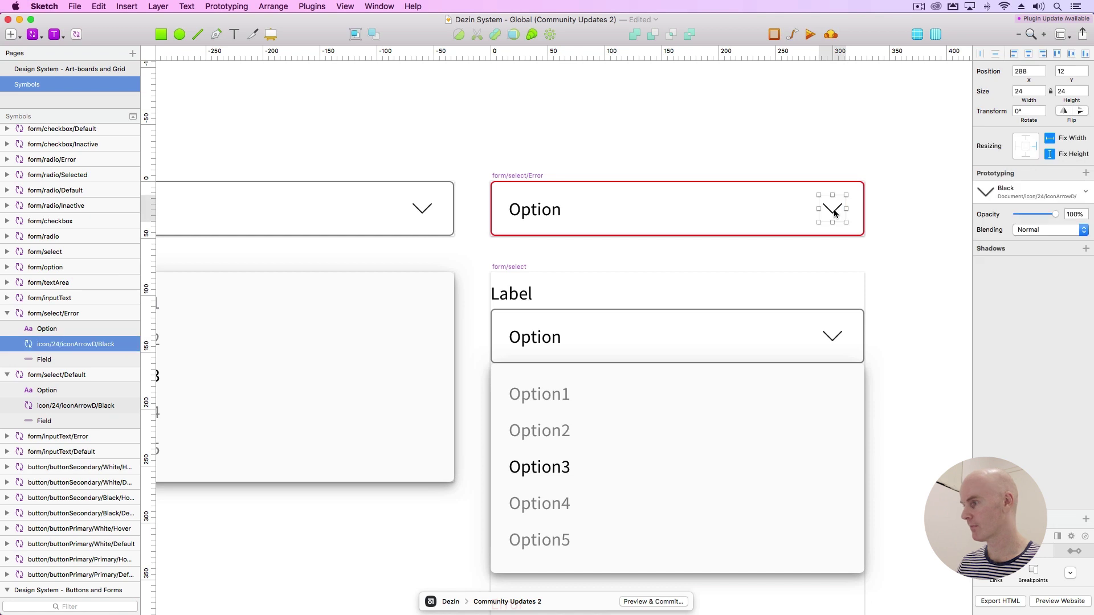
click(760, 142)
Step: Test the arrow icon's resizing constraints by temporarily changing the width and height of form/select/Default
key(super+minus)
scroll(760, 148, down, 2)
scroll(760, 147, left, 1)
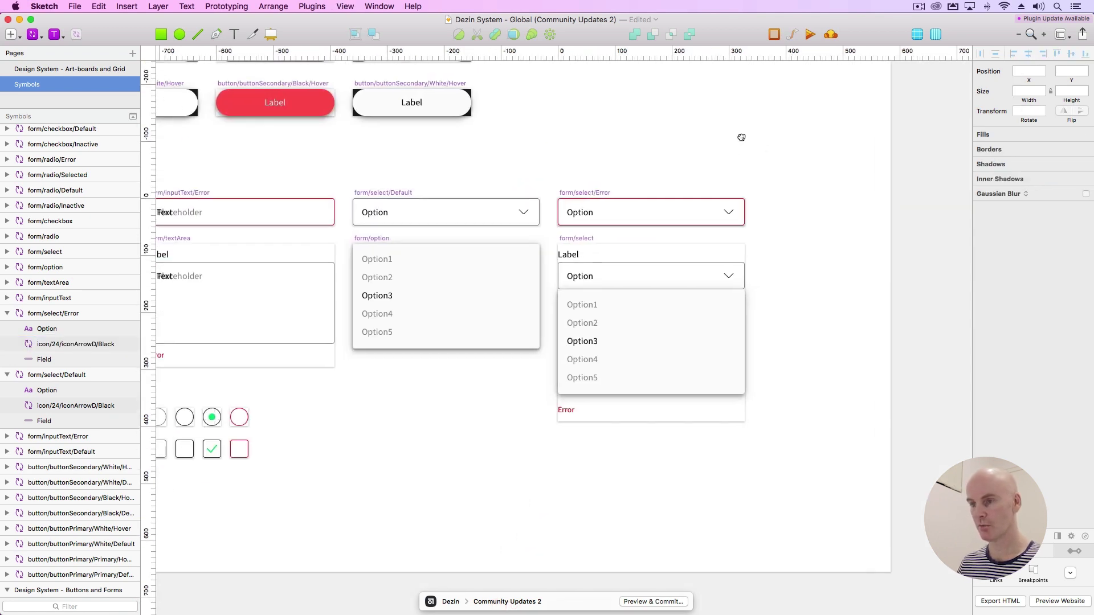
click(365, 192)
mouse_move(545, 217)
mouse_down()
mouse_move(472, 218)
mouse_move(542, 215)
mouse_up()
mouse_move(449, 230)
mouse_down()
mouse_move(449, 279)
mouse_move(450, 226)
mouse_up()
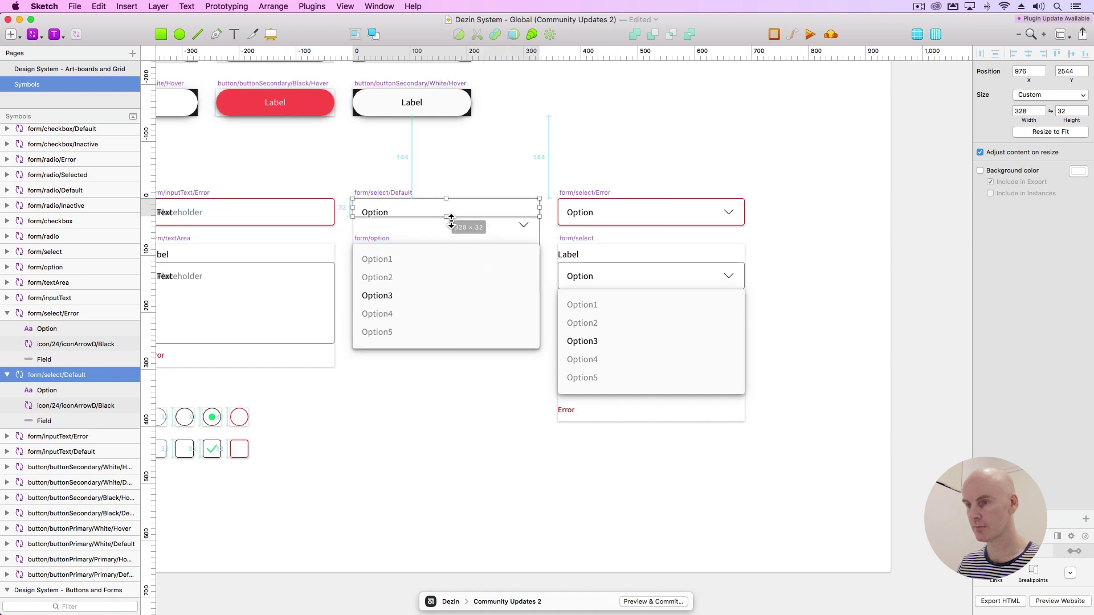
click(472, 176)
Step: Switch to Abstract and commit the changes to the Community Updates 2 branch with the summary "Community Updates 2 - DONE"
key(super+minus)
drag(608, 217, 501, 351)
key(super+minus)
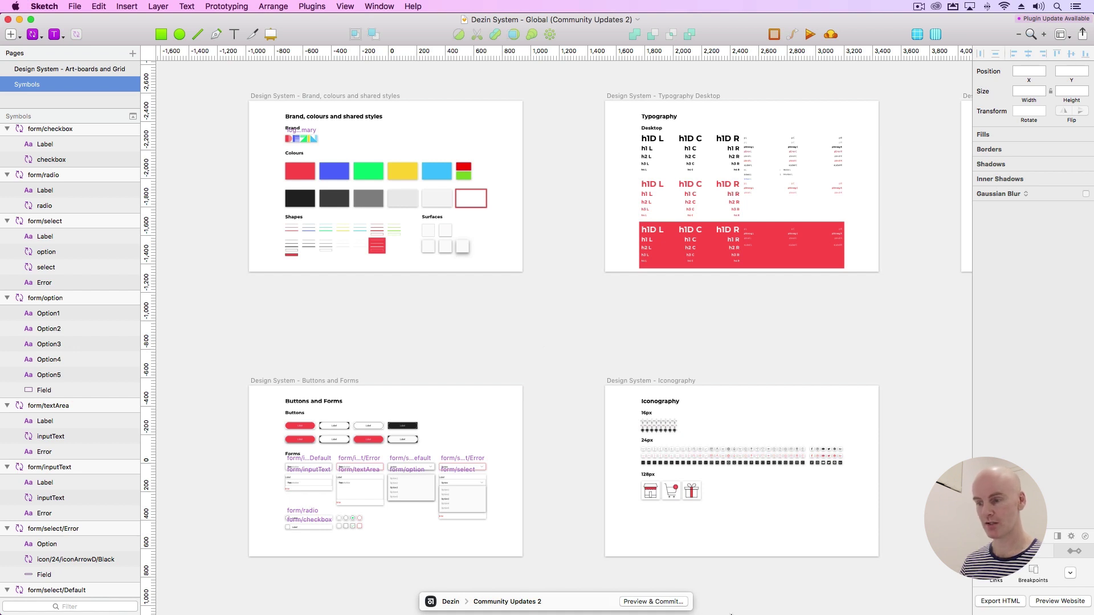
click(658, 603)
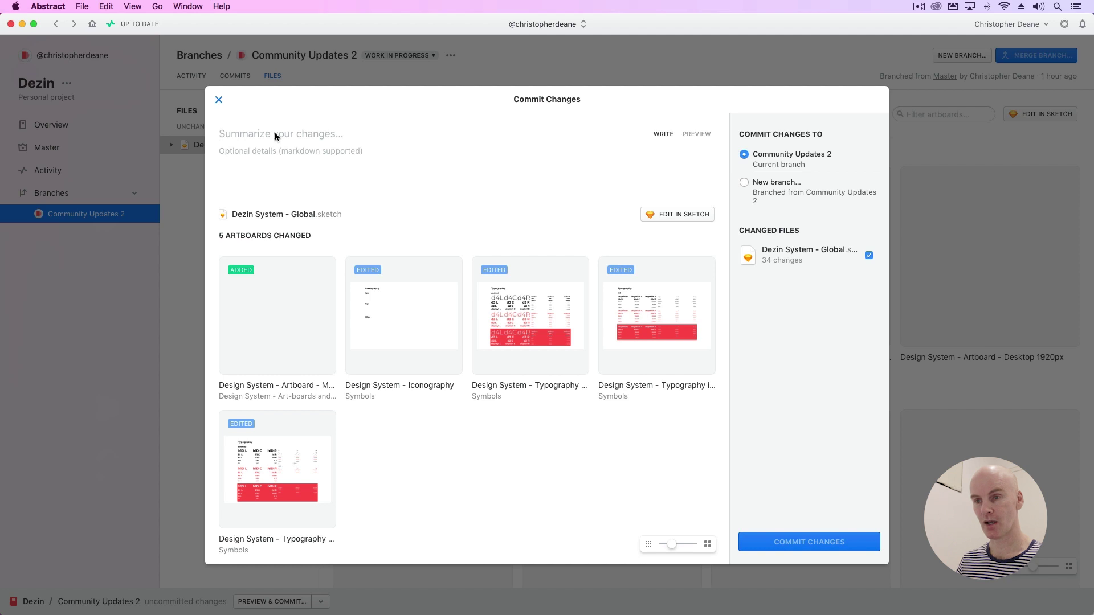
text(Commu)
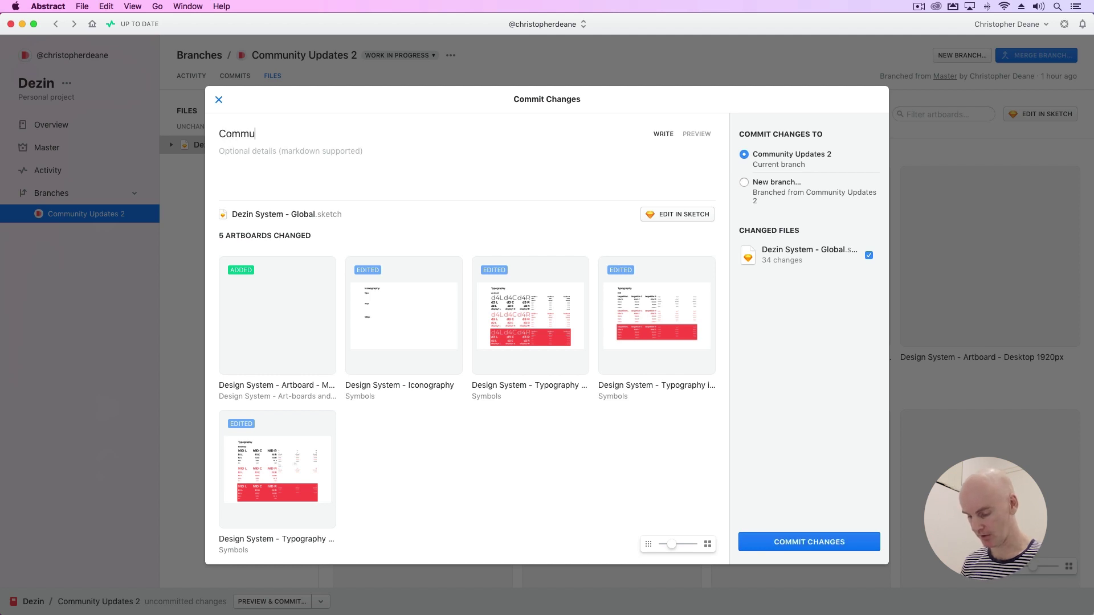
text(nity Updat)
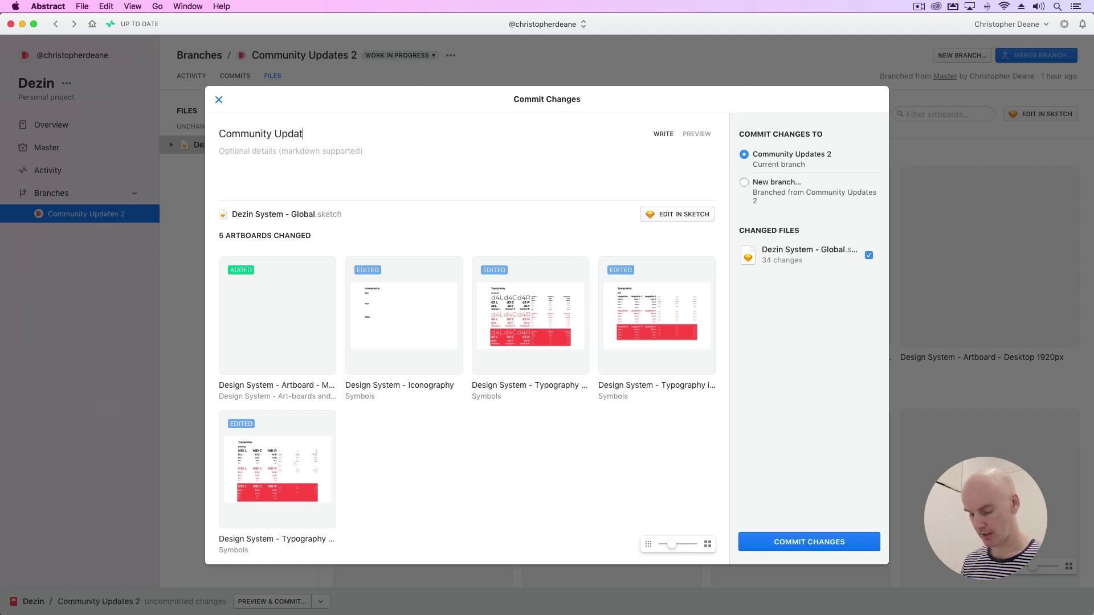
text(es 2 - DONE)
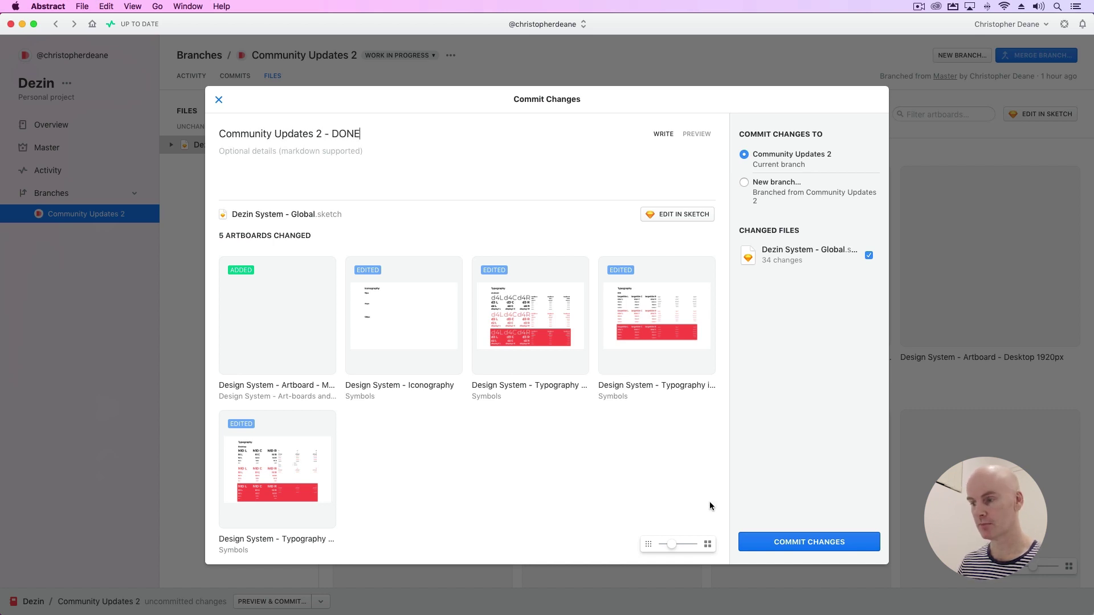
click(823, 546)
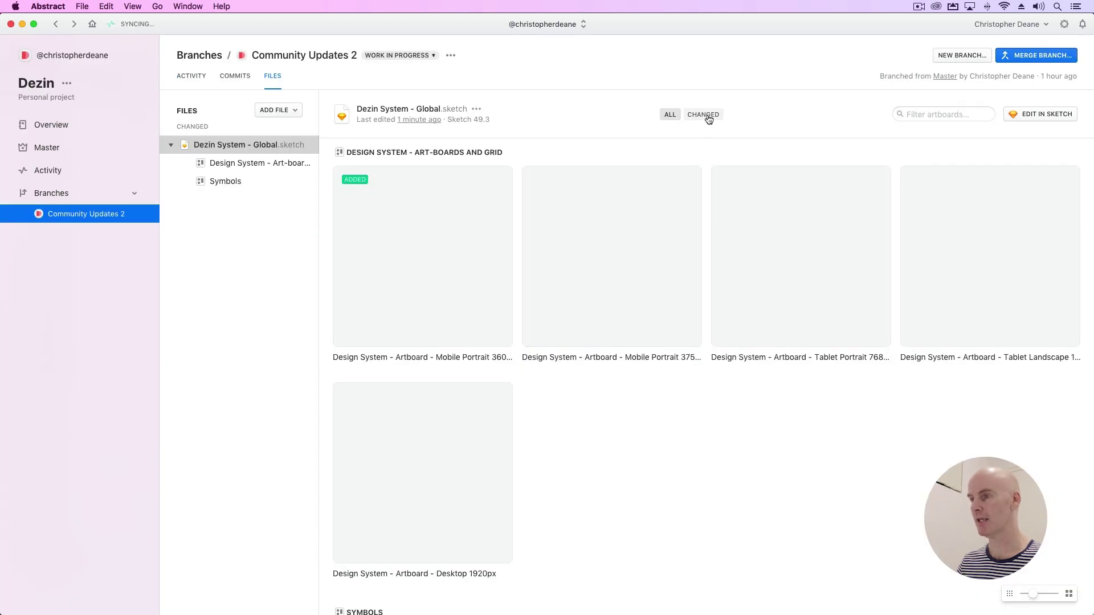
Step: Merge and archive the Community Updates 2 branch into Master without notes, and open its merge commit from the project overview
click(706, 115)
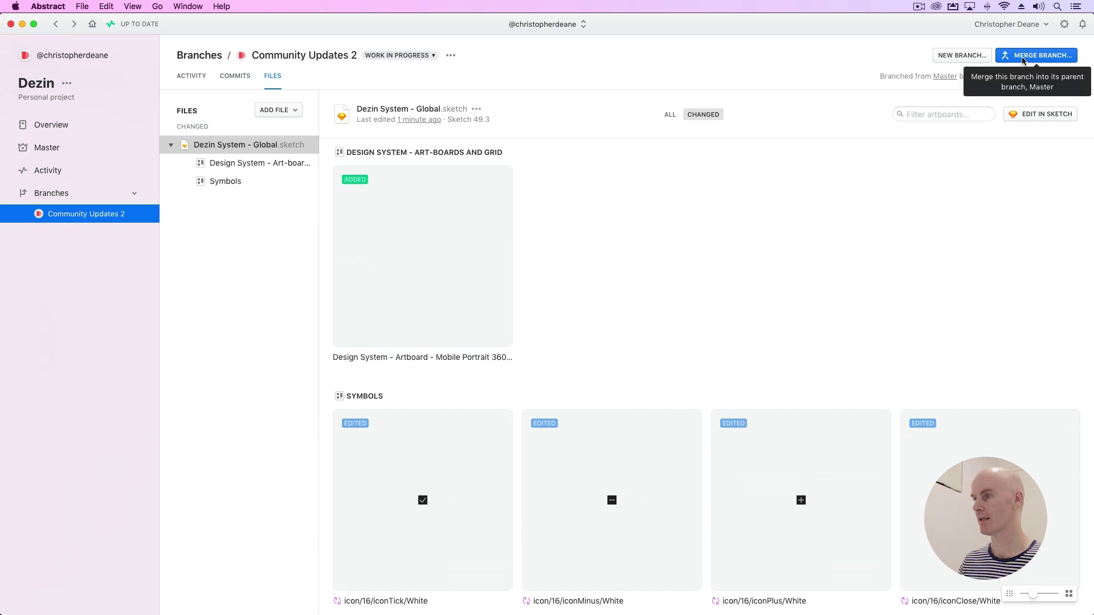
click(1023, 57)
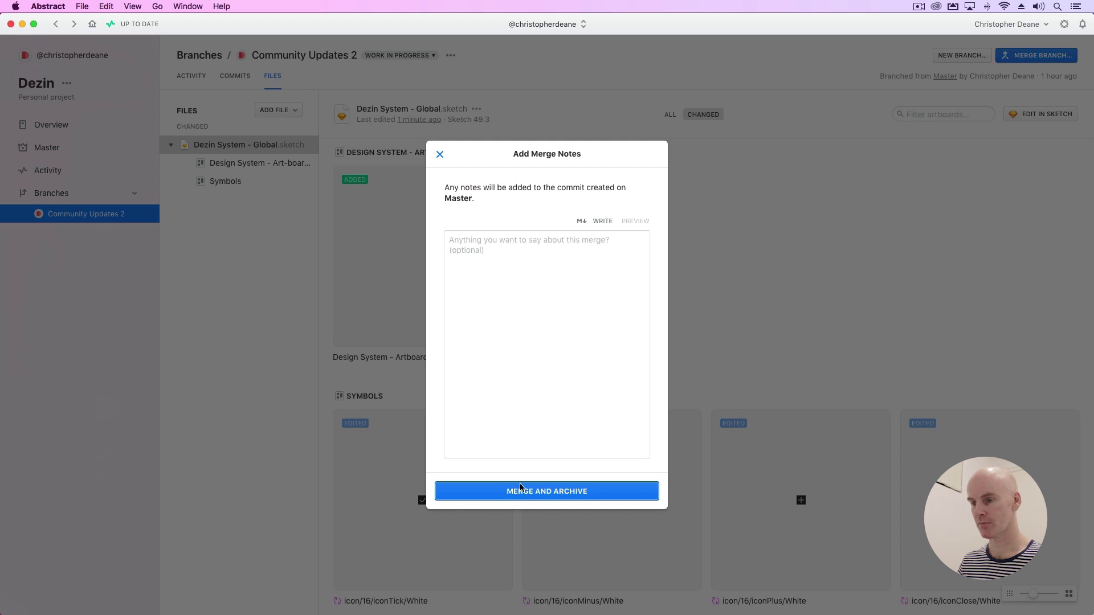
click(629, 494)
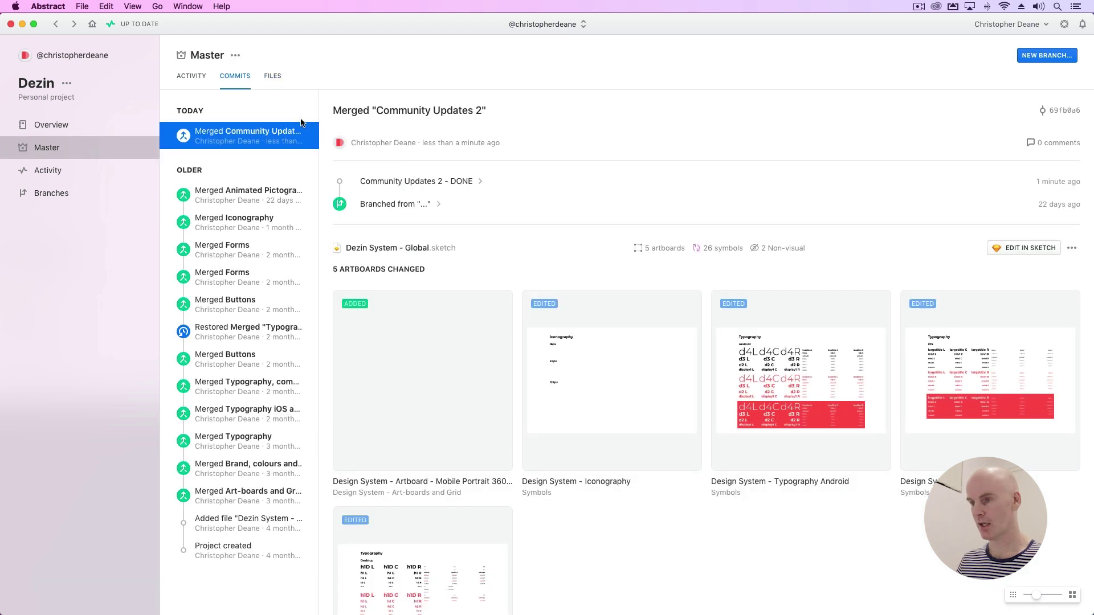
click(57, 128)
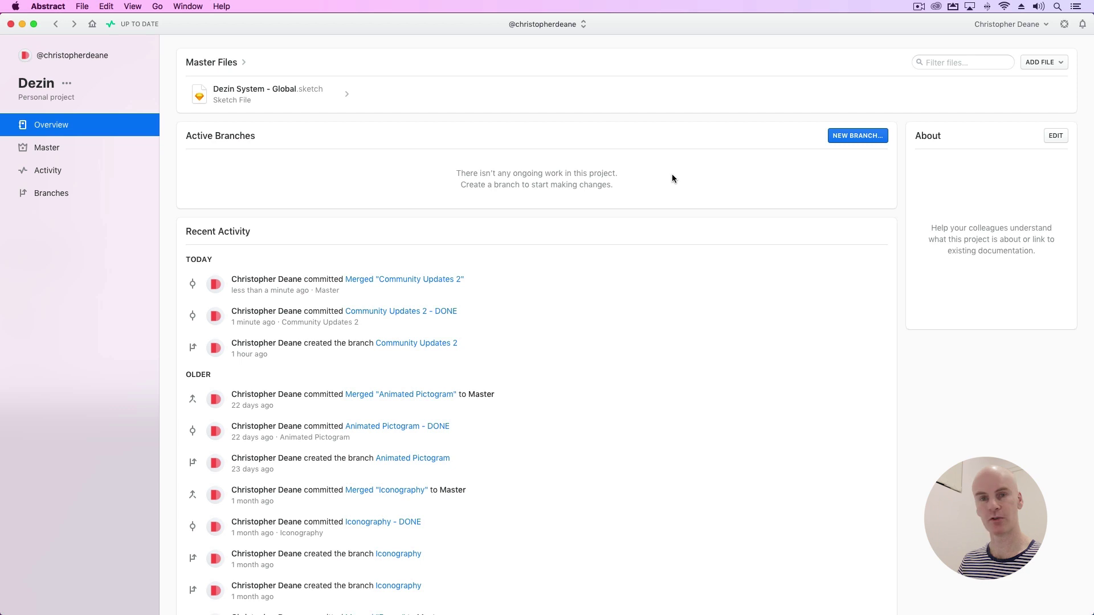
click(418, 279)
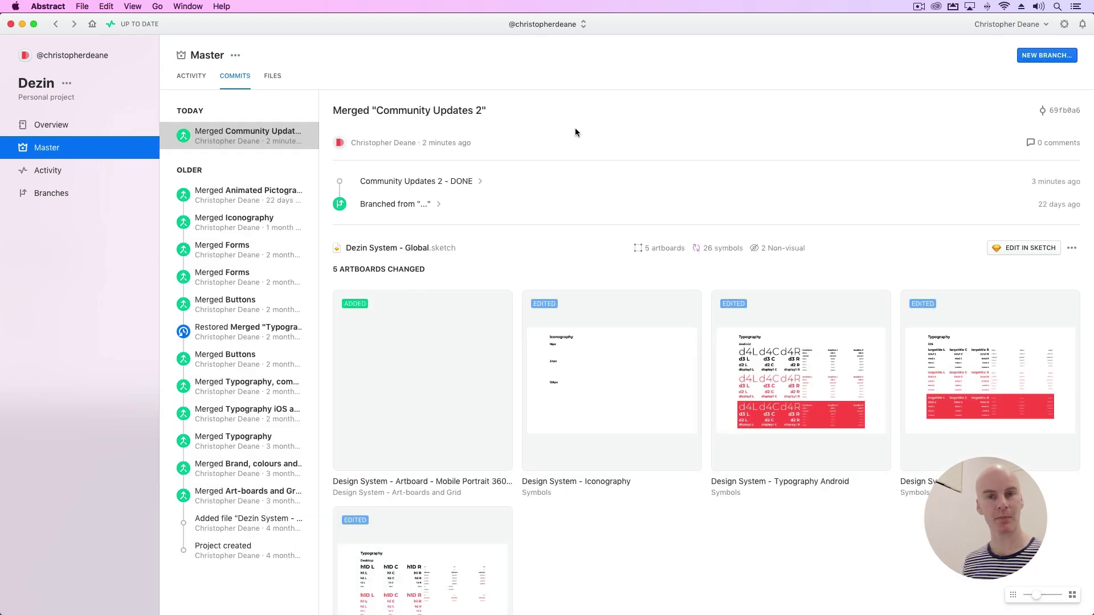